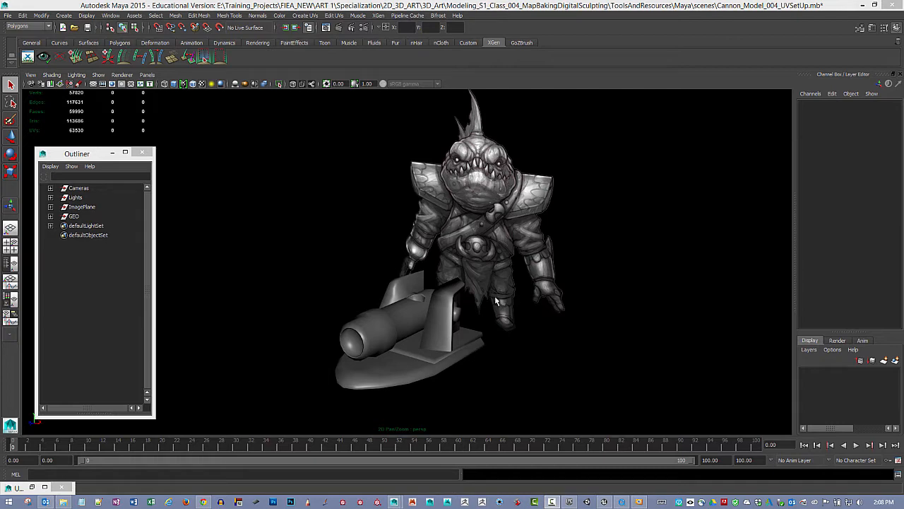
# Examine the low-res cannon model in the viewport and compare it with the flat T-shirt sewing pattern image.
pyautogui.keyDown('alt'); pyautogui.moveTo(444, 356); pyautogui.dragTo(471, 331); pyautogui.keyUp('alt')
pyautogui.keyDown('alt'); pyautogui.moveTo(471, 330); pyautogui.dragTo(501, 284, button='middle'); pyautogui.keyUp('alt')
pyautogui.keyDown('alt'); pyautogui.moveTo(501, 284); pyautogui.dragTo(549, 286, button='right'); pyautogui.keyUp('alt')
pyautogui.keyDown('alt'); pyautogui.moveTo(549, 286); pyautogui.dragTo(671, 322); pyautogui.keyUp('alt')
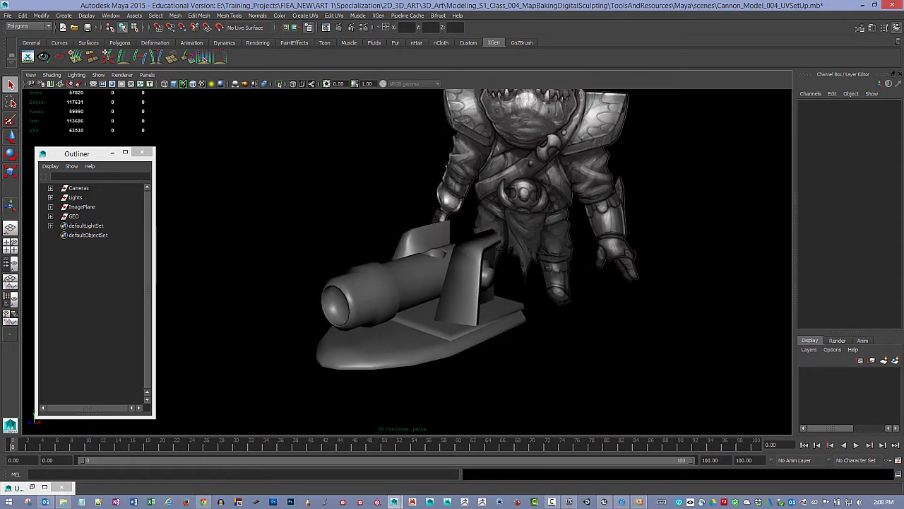
pyautogui.moveTo(903, 260); pyautogui.dragTo(500, 161)
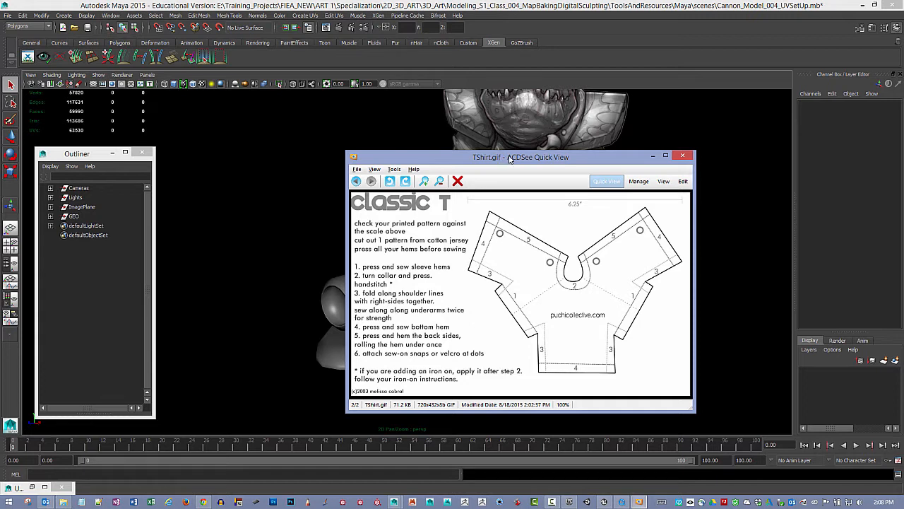
pyautogui.moveTo(498, 159); pyautogui.dragTo(644, 163)
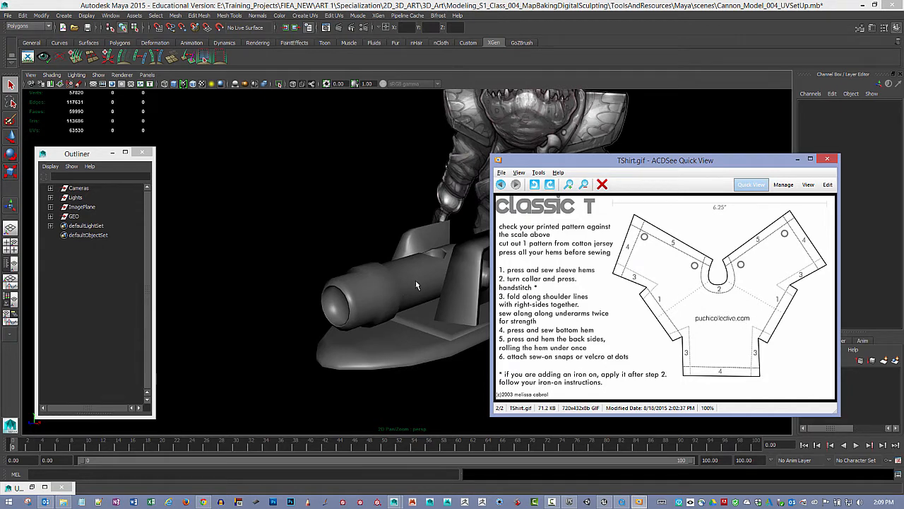
pyautogui.keyDown('alt'); pyautogui.moveTo(415, 280); pyautogui.dragTo(441, 267); pyautogui.keyUp('alt')
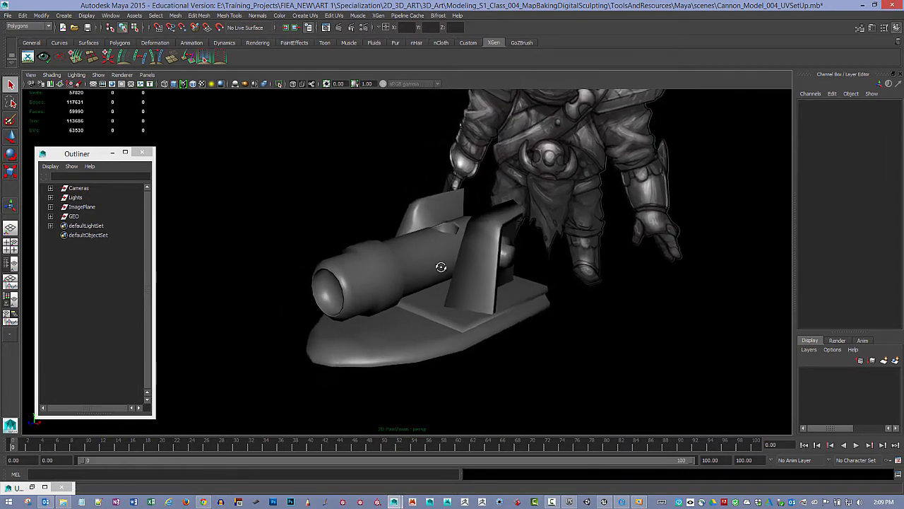
# Select the low-res cannon mesh and open the UV Texture Editor beside the perspective view of the cannon.
pyautogui.click(413, 276)
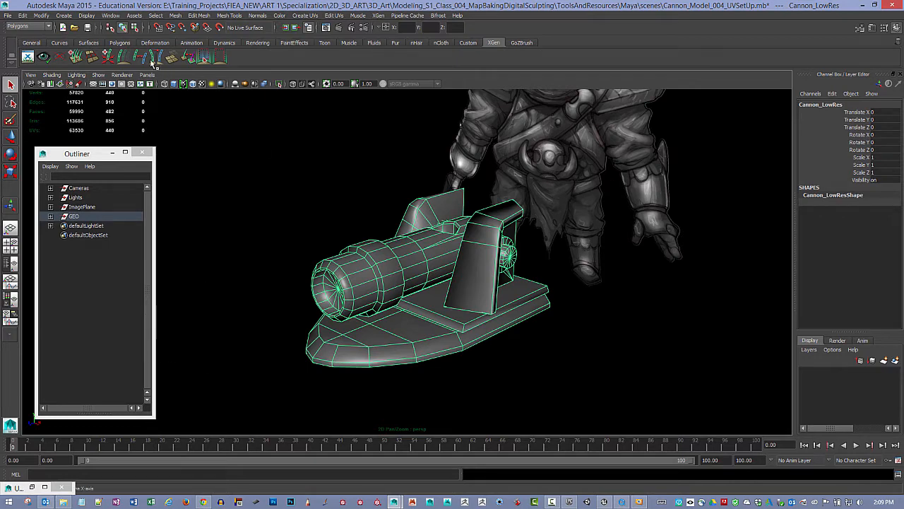
pyautogui.click(111, 16)
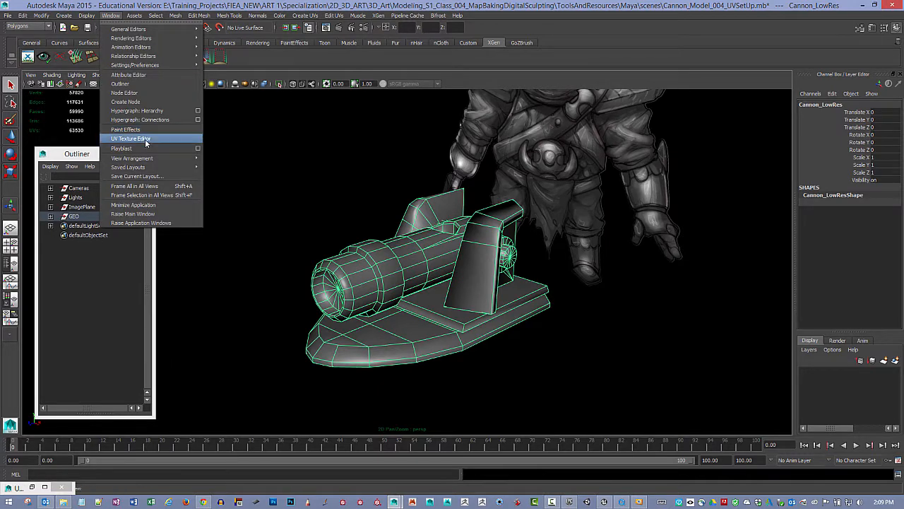
pyautogui.click(134, 138)
pyautogui.moveTo(508, 71); pyautogui.dragTo(575, 66)
pyautogui.keyDown('alt'); pyautogui.moveTo(459, 253); pyautogui.dragTo(367, 251, button='middle'); pyautogui.keyUp('alt')
pyautogui.keyDown('alt'); pyautogui.moveTo(367, 252); pyautogui.dragTo(368, 209); pyautogui.keyUp('alt')
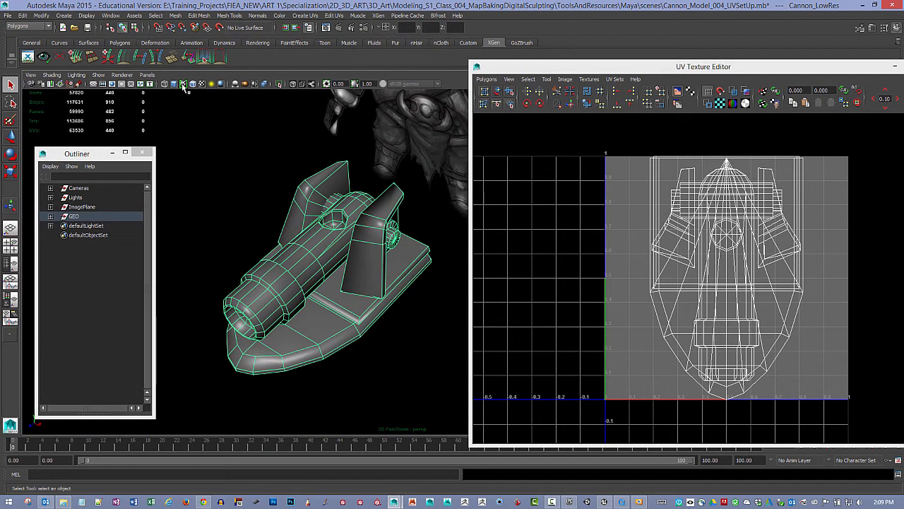
# Apply a planar mapping to the cannon, fitted to the bounding box, projected from the Y axis with the image width/height ratio kept.
pyautogui.click(32, 28)
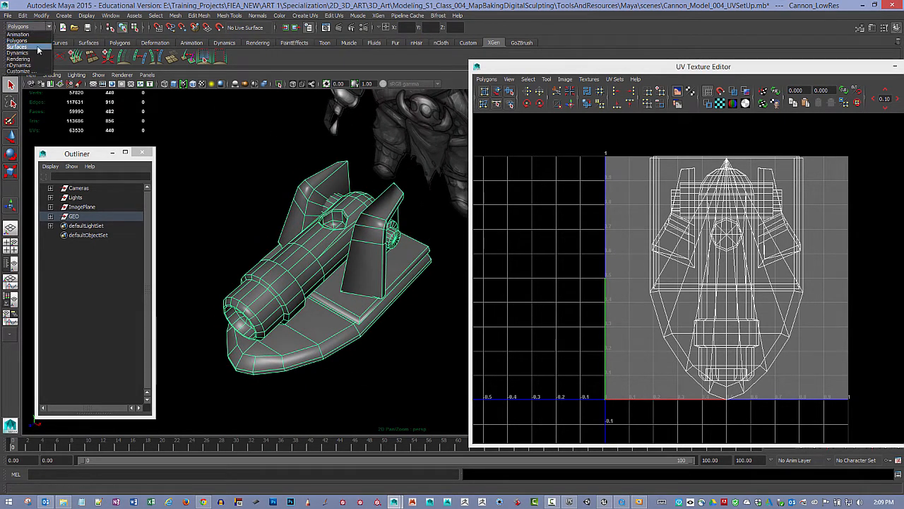
pyautogui.click(38, 42)
pyautogui.click(305, 16)
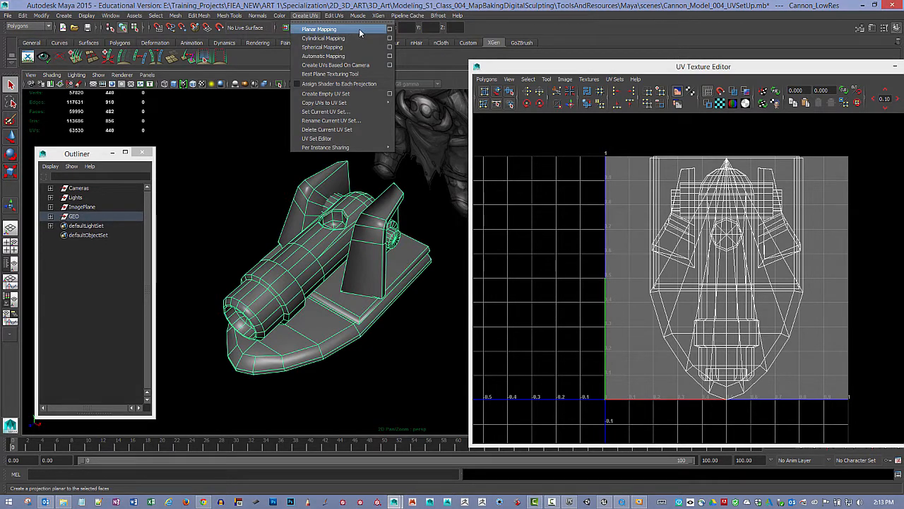
pyautogui.click(390, 29)
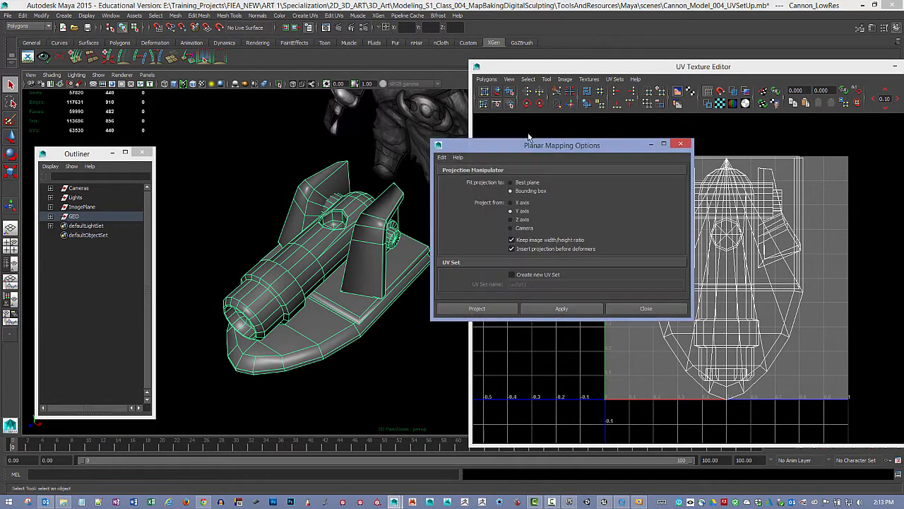
pyautogui.moveTo(532, 149); pyautogui.dragTo(299, 178)
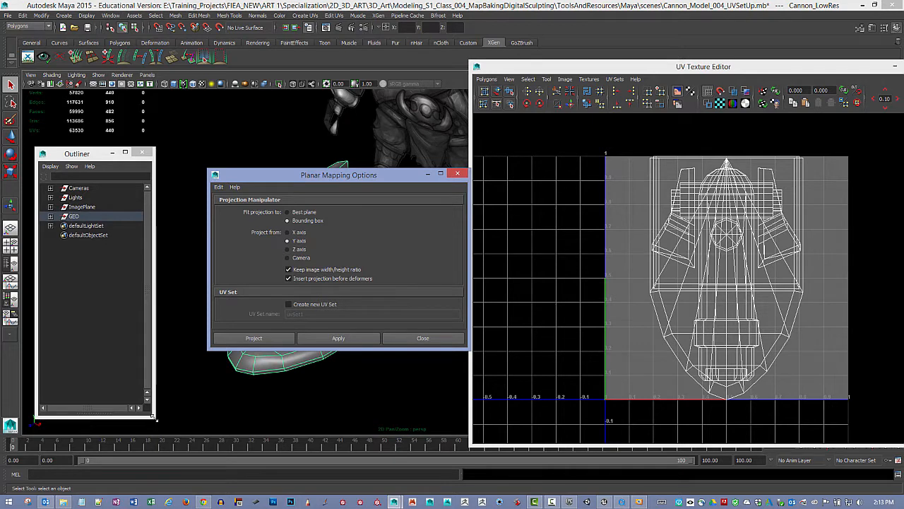
pyautogui.moveTo(152, 419); pyautogui.dragTo(146, 380)
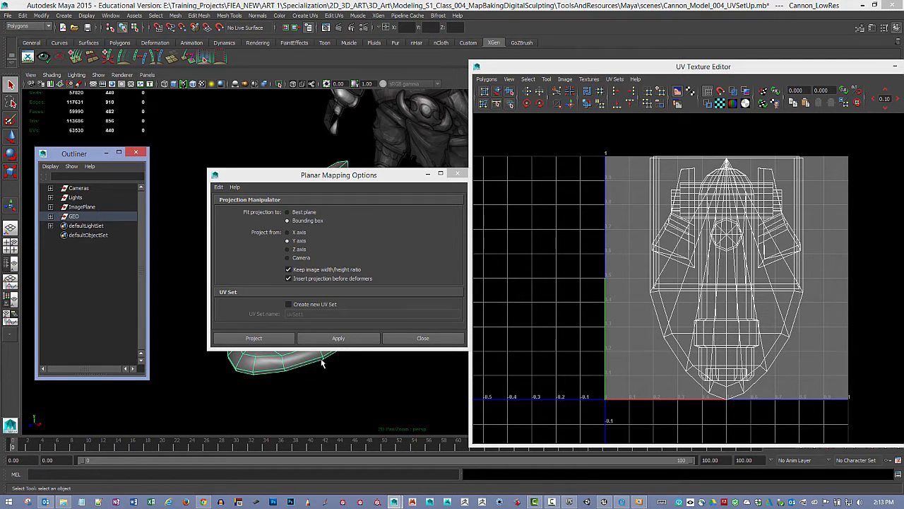
pyautogui.click(358, 342)
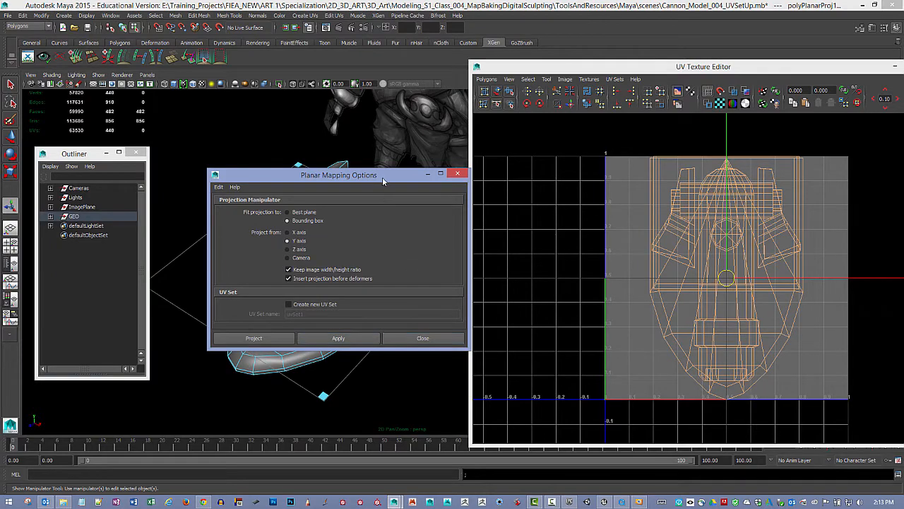
# Show the planar projection's transform handles, raise the projection plane along its vertical axis, and close the mapping options.
pyautogui.moveTo(382, 177); pyautogui.dragTo(469, 334)
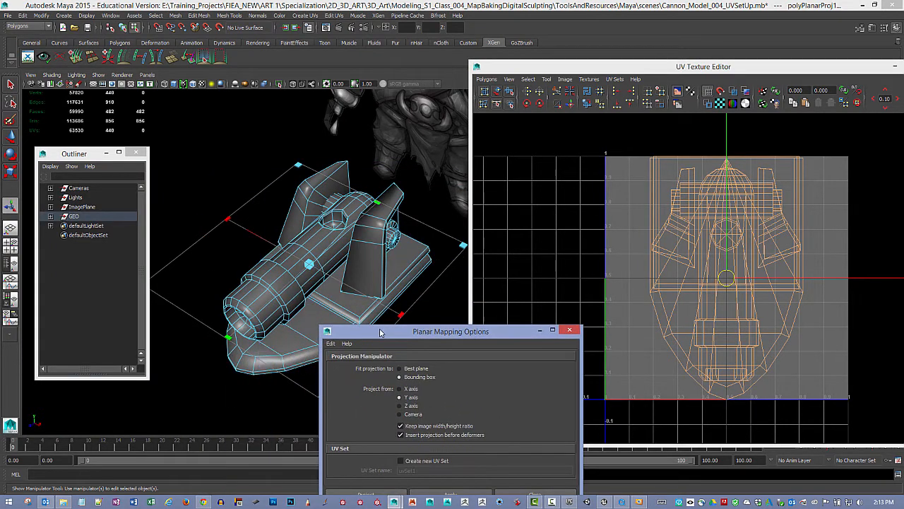
pyautogui.moveTo(381, 333); pyautogui.dragTo(472, 342)
pyautogui.keyDown('alt'); pyautogui.moveTo(344, 381); pyautogui.dragTo(376, 362); pyautogui.keyUp('alt')
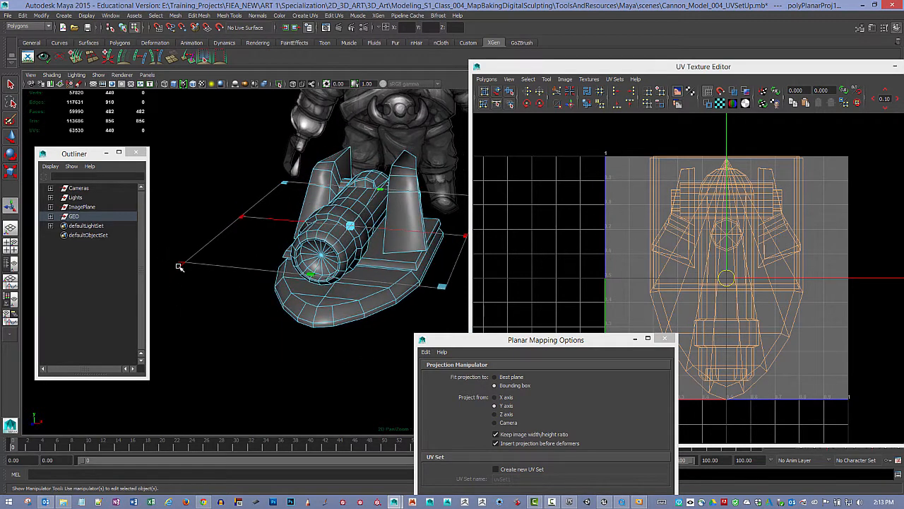
pyautogui.click(179, 266)
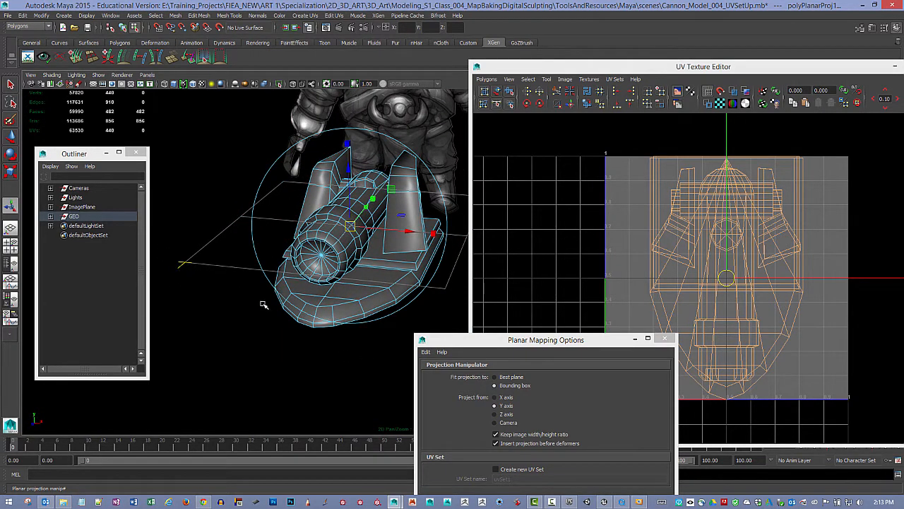
pyautogui.keyDown('alt'); pyautogui.moveTo(315, 298); pyautogui.dragTo(273, 344, button='middle'); pyautogui.keyUp('alt')
pyautogui.moveTo(305, 213); pyautogui.dragTo(293, 183)
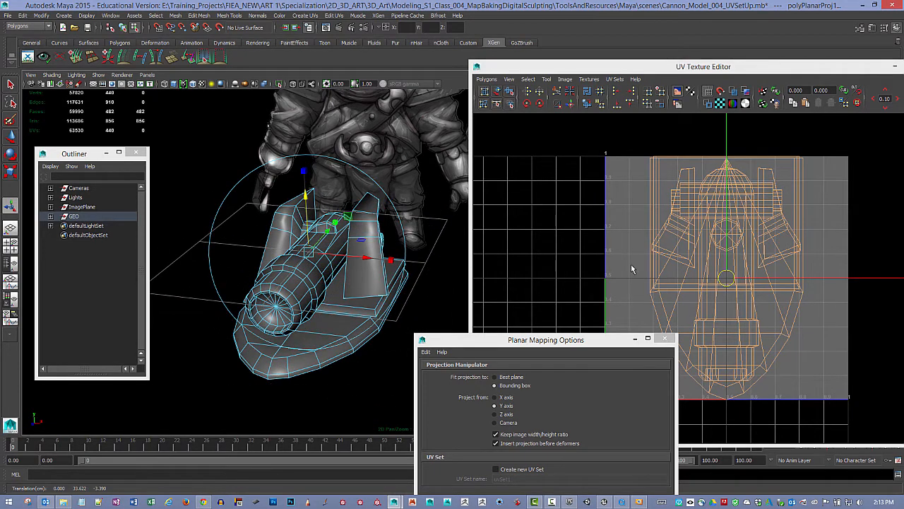
pyautogui.click(664, 339)
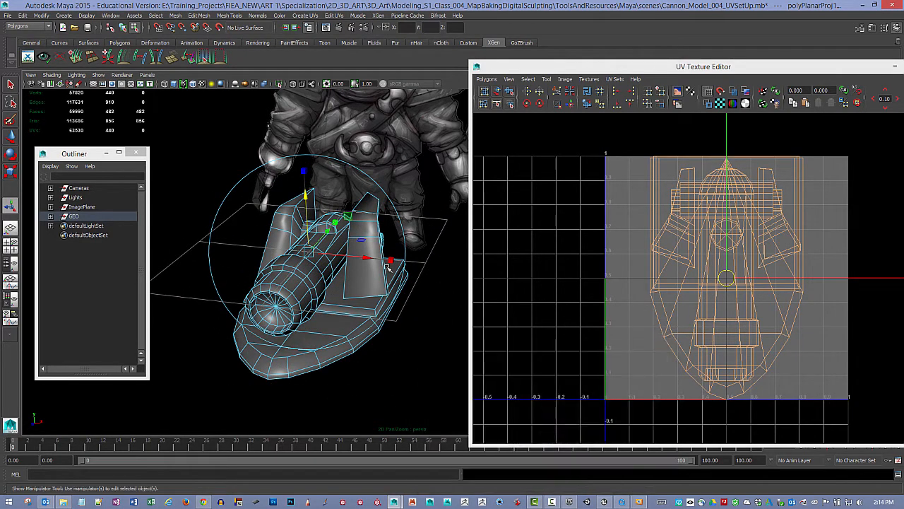
# Try shifting the planar projection sideways and slightly along the cannon's length, and undo both shifts.
pyautogui.moveTo(388, 267)
pyautogui.mouseDown()
pyautogui.moveTo(374, 263)
pyautogui.moveTo(451, 285)
pyautogui.moveTo(388, 282)
pyautogui.mouseUp()
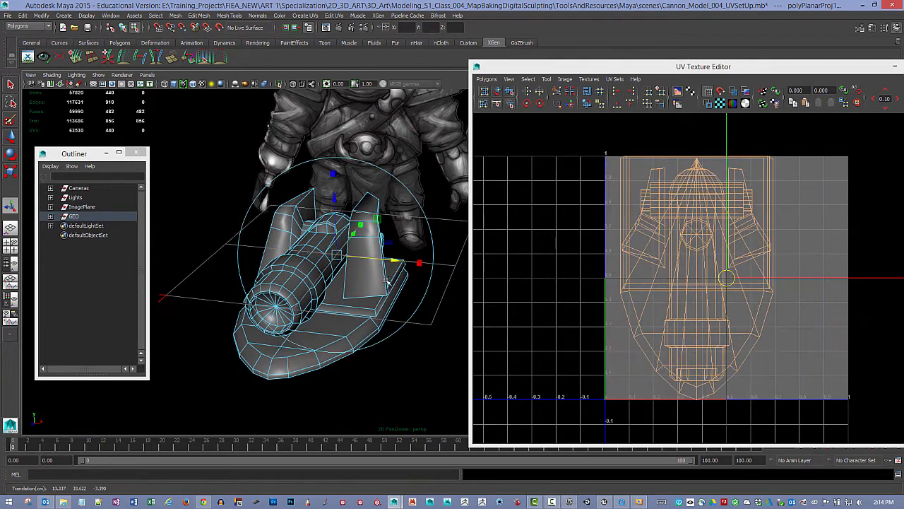
pyautogui.moveTo(357, 238)
pyautogui.mouseDown()
pyautogui.moveTo(376, 213)
pyautogui.moveTo(359, 240)
pyautogui.mouseUp()
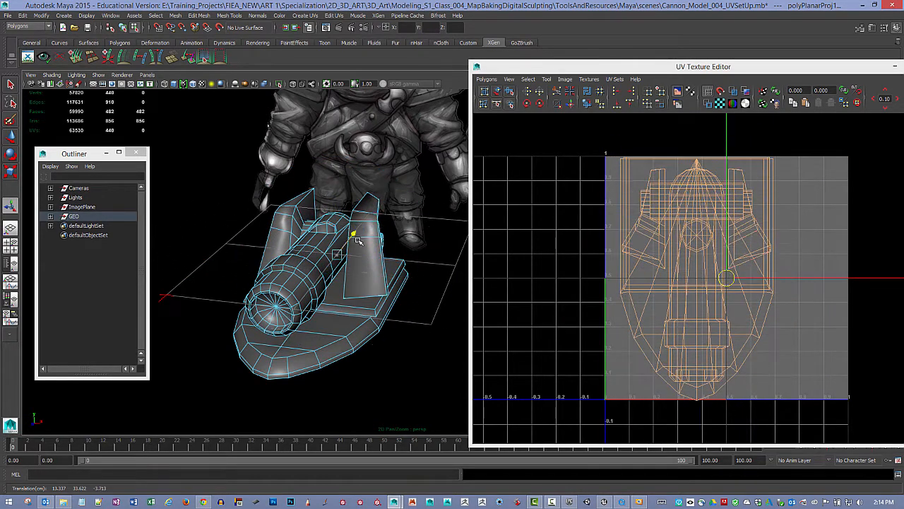
pyautogui.hotkey('ctrl', 'z')
pyautogui.hotkey('ctrl', 'z')
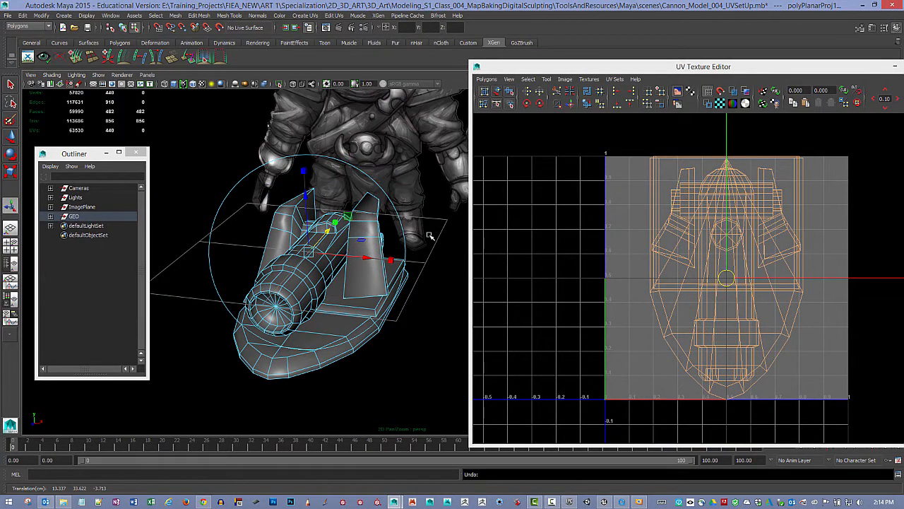
# Try rotating the planar projection about its X axis and undo the rotation.
pyautogui.keyDown('alt'); pyautogui.moveTo(424, 242); pyautogui.dragTo(367, 279); pyautogui.keyUp('alt')
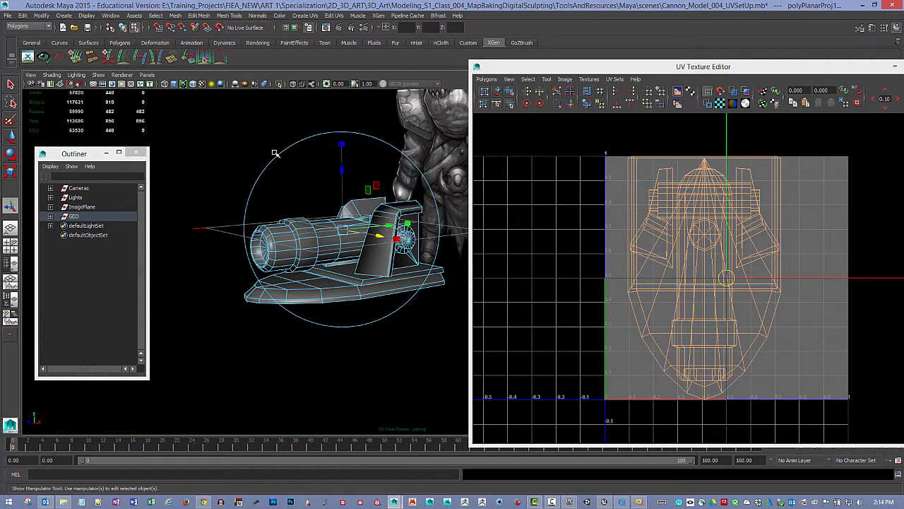
pyautogui.press('e')
pyautogui.moveTo(318, 153); pyautogui.dragTo(301, 166)
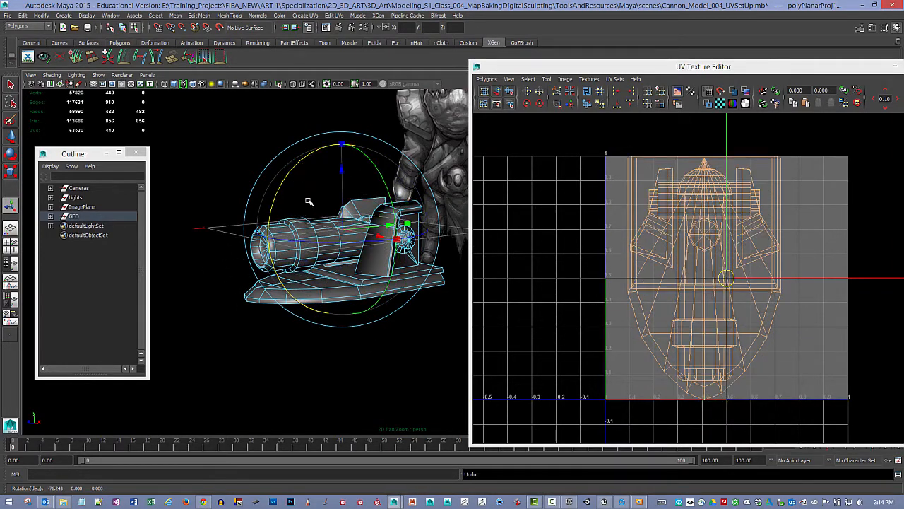
pyautogui.keyDown('alt'); pyautogui.moveTo(308, 243); pyautogui.dragTo(319, 228); pyautogui.keyUp('alt')
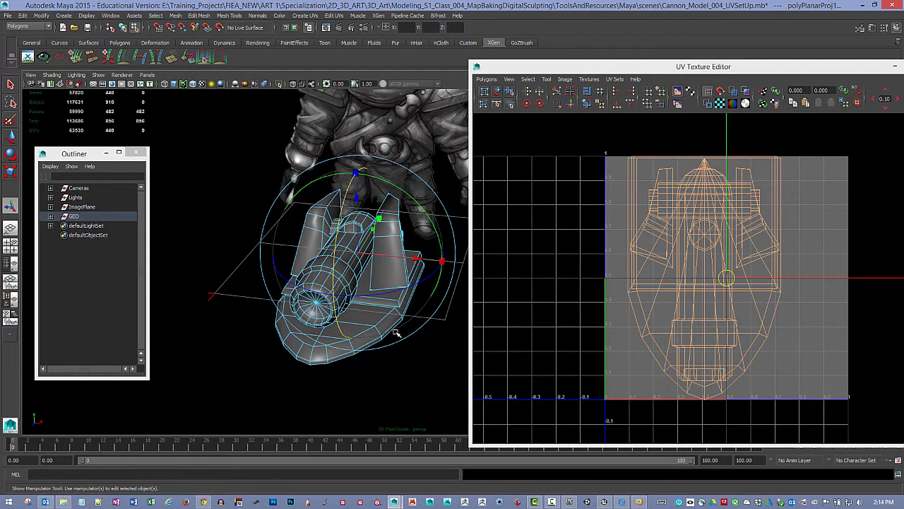
pyautogui.keyDown('alt'); pyautogui.moveTo(376, 269); pyautogui.dragTo(305, 251); pyautogui.keyUp('alt')
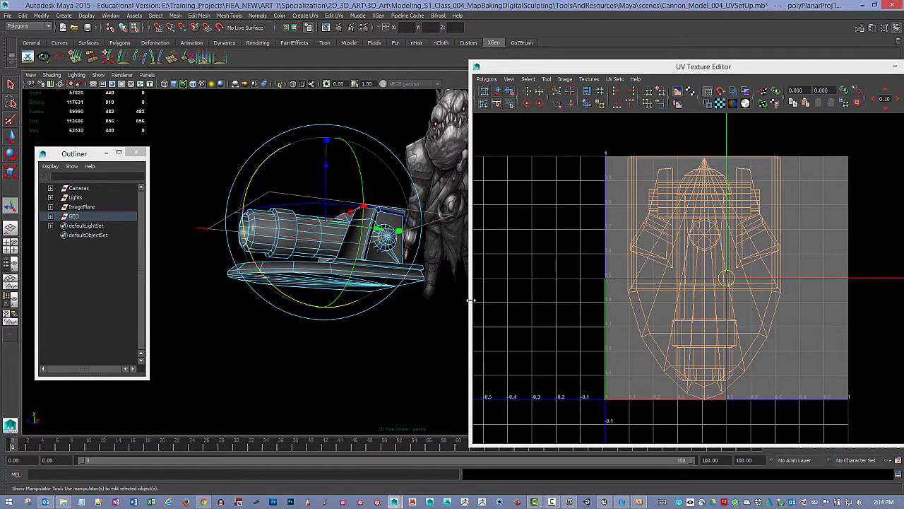
# Move the cannon's projected UVs out of the 0 to 1 texture space into the empty area on its positive U side.
pyautogui.keyDown('alt'); pyautogui.moveTo(828, 308); pyautogui.dragTo(800, 312, button='right'); pyautogui.keyUp('alt')
pyautogui.keyDown('alt'); pyautogui.moveTo(813, 312); pyautogui.dragTo(728, 325, button='middle'); pyautogui.keyUp('alt')
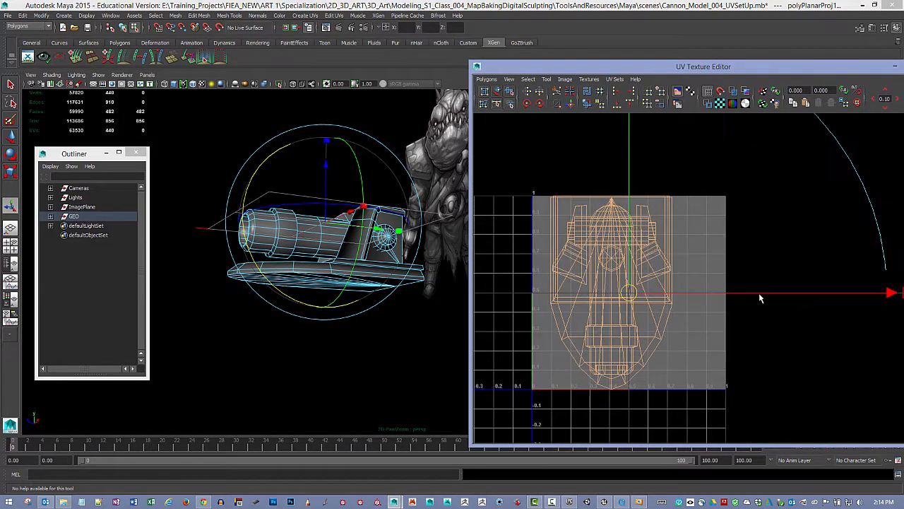
pyautogui.keyDown('alt'); pyautogui.moveTo(785, 298); pyautogui.dragTo(683, 272, button='right'); pyautogui.keyUp('alt')
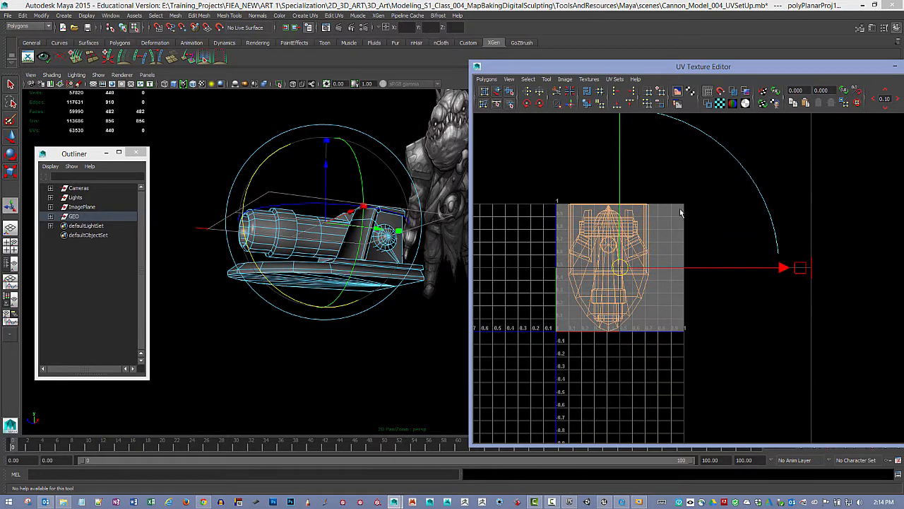
pyautogui.keyDown('alt'); pyautogui.moveTo(621, 244); pyautogui.dragTo(656, 229, button='middle'); pyautogui.keyUp('alt')
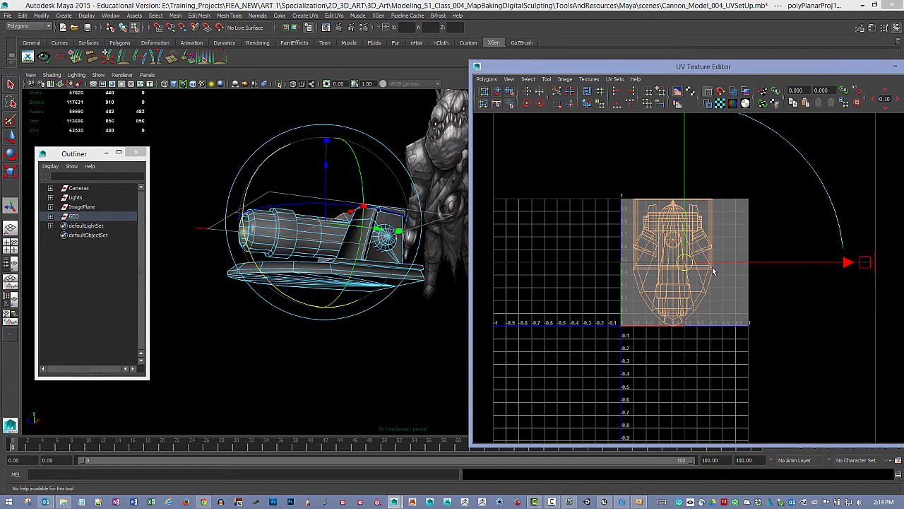
pyautogui.keyDown('alt'); pyautogui.moveTo(714, 270); pyautogui.dragTo(613, 280, button='middle'); pyautogui.keyUp('alt')
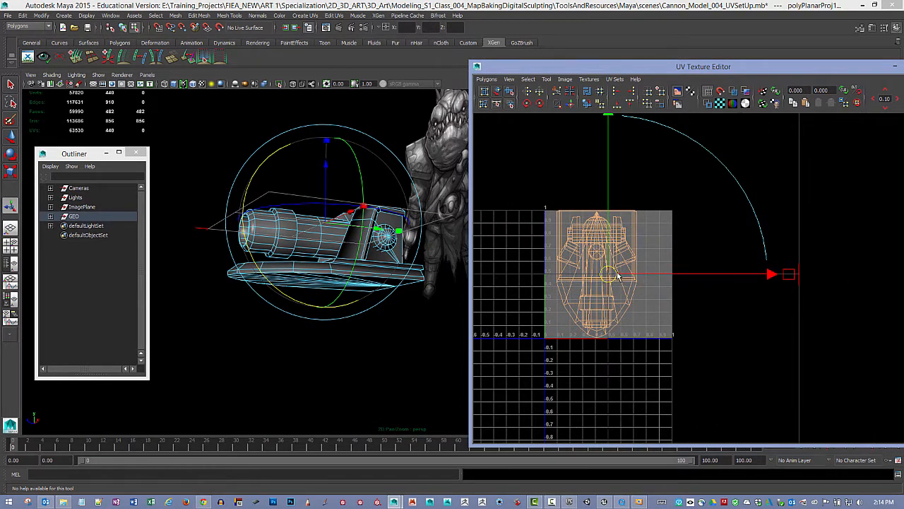
pyautogui.moveTo(614, 277); pyautogui.dragTo(778, 279)
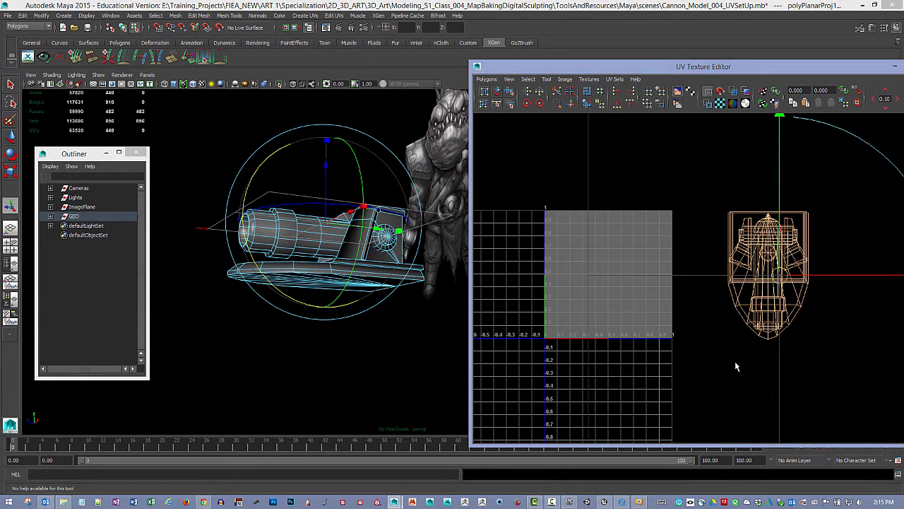
pyautogui.press('t')
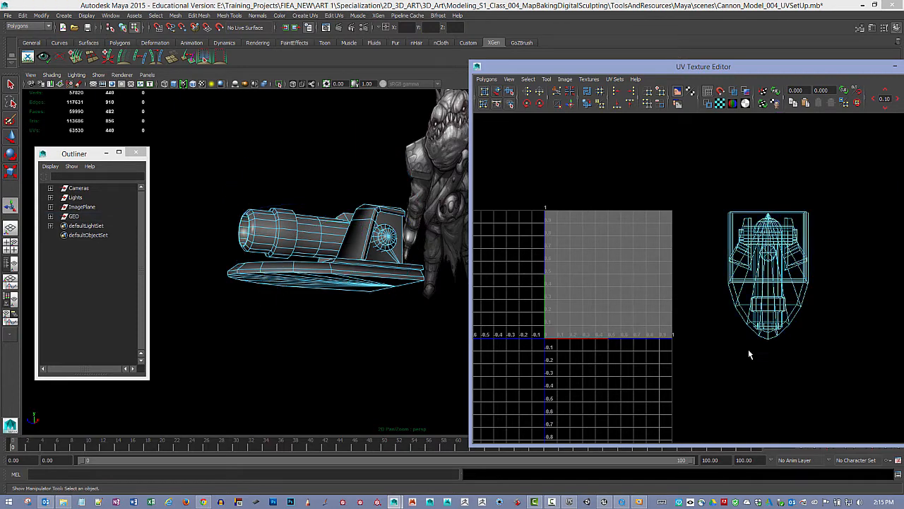
# Select all faces of the raised plate on top of the cannon's base by growing the selection from its top face.
pyautogui.keyDown('alt'); pyautogui.moveTo(417, 344); pyautogui.dragTo(305, 338); pyautogui.keyUp('alt')
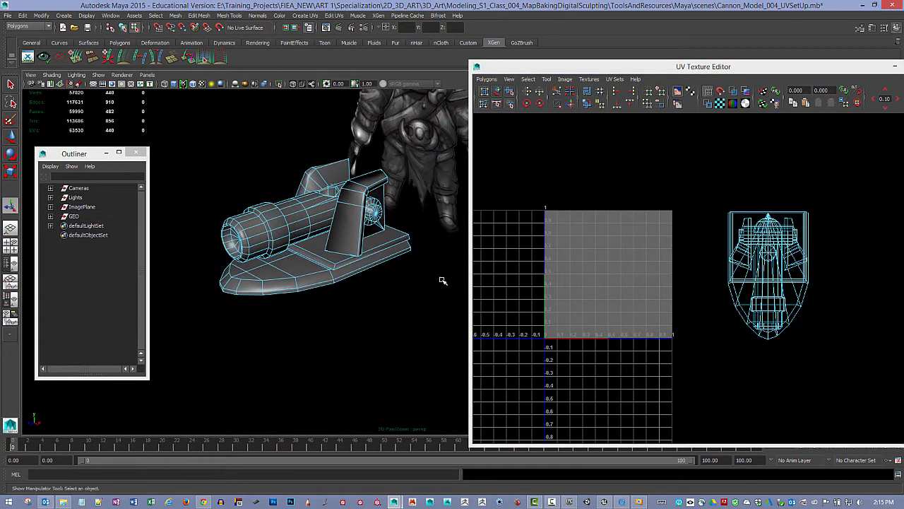
pyautogui.keyDown('alt'); pyautogui.moveTo(378, 256); pyautogui.dragTo(349, 294); pyautogui.keyUp('alt')
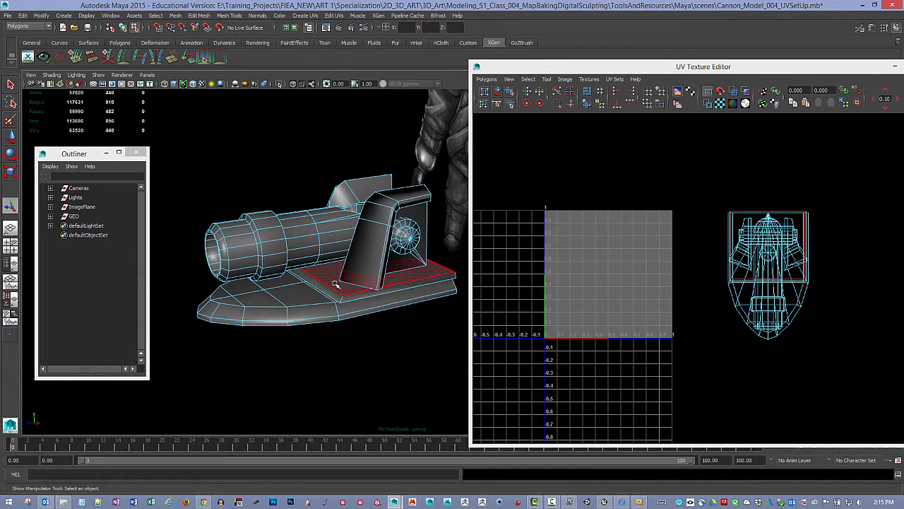
pyautogui.rightClick(336, 283)
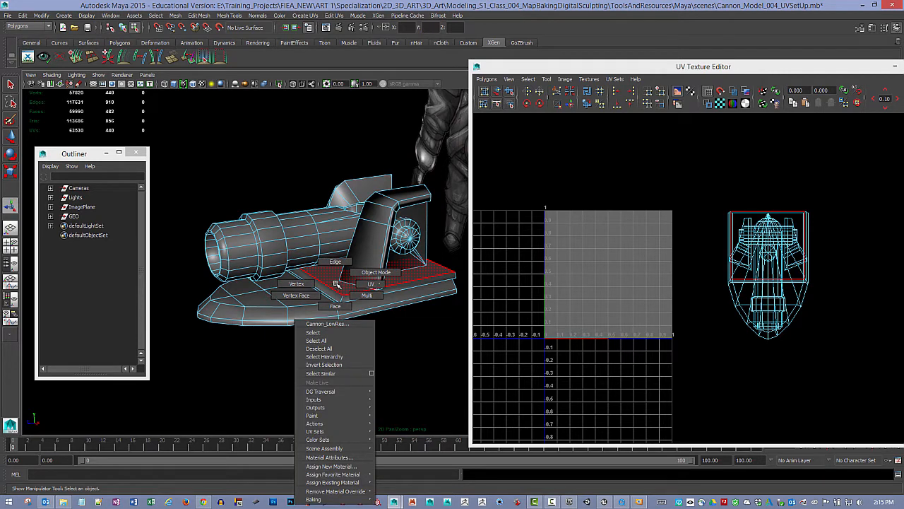
pyautogui.click(335, 305)
pyautogui.click(342, 288)
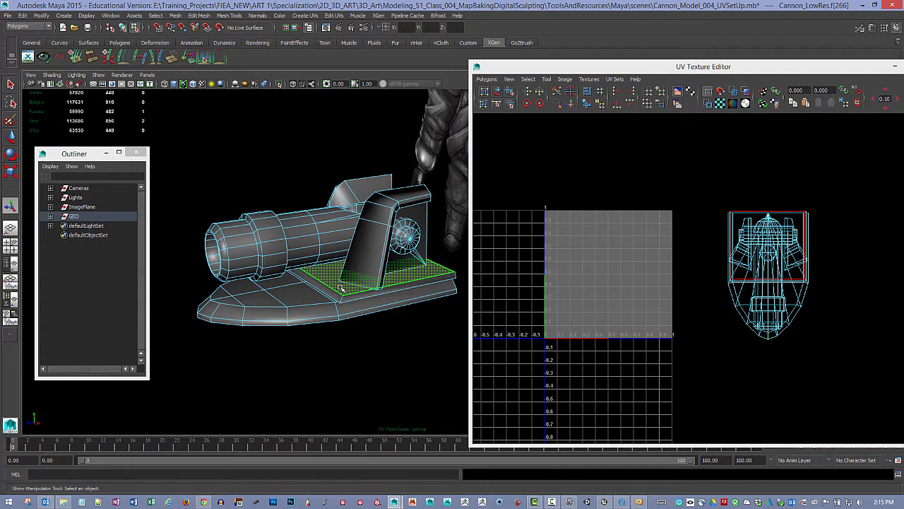
pyautogui.hotkey('shift', '.')
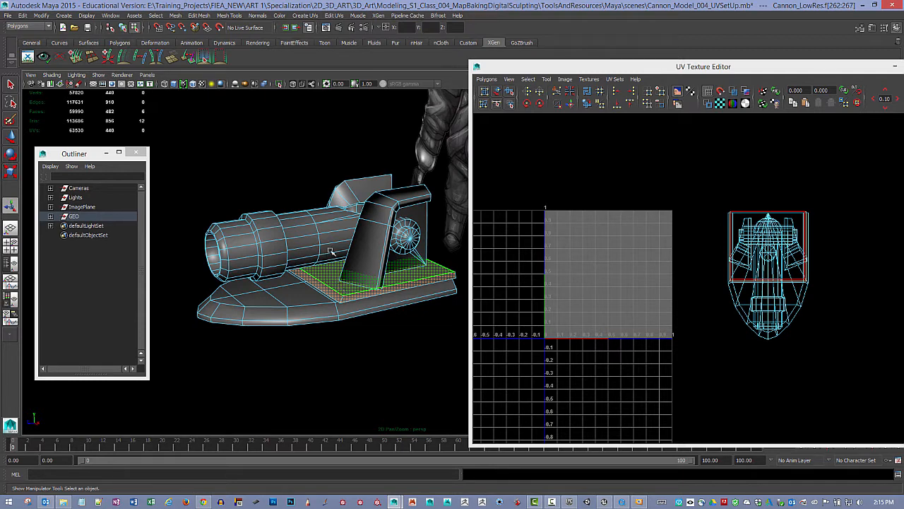
pyautogui.keyDown('alt'); pyautogui.moveTo(388, 332); pyautogui.dragTo(450, 353); pyautogui.keyUp('alt')
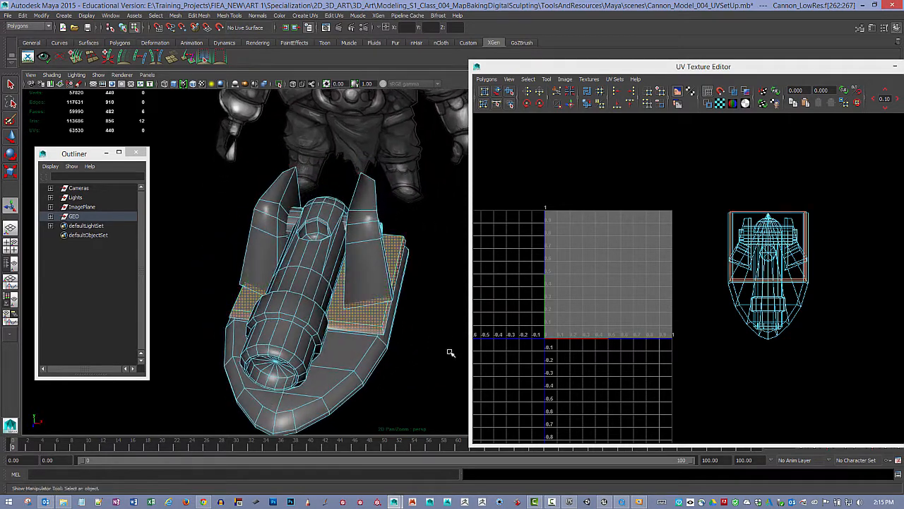
# Check the planar mapping options and apply a Y-axis planar mapping to the selected plate faces.
pyautogui.click(307, 16)
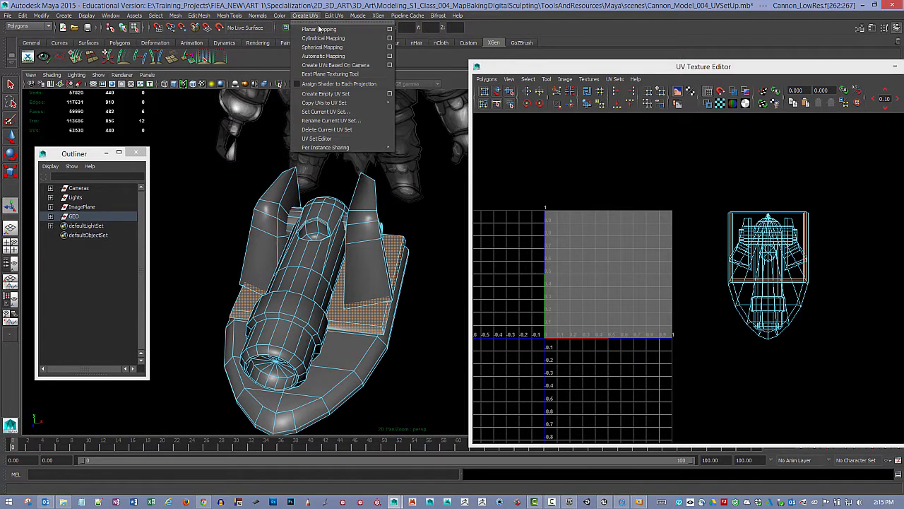
pyautogui.click(390, 29)
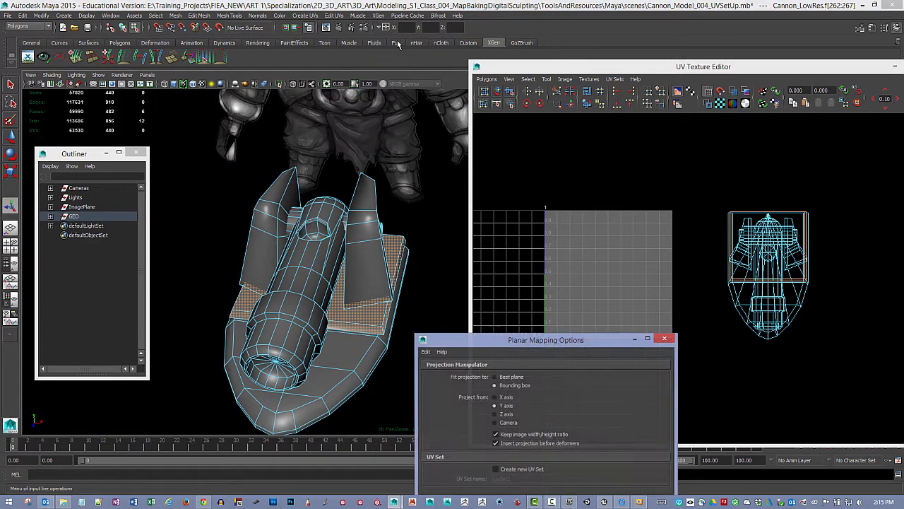
pyautogui.click(664, 338)
pyautogui.click(306, 16)
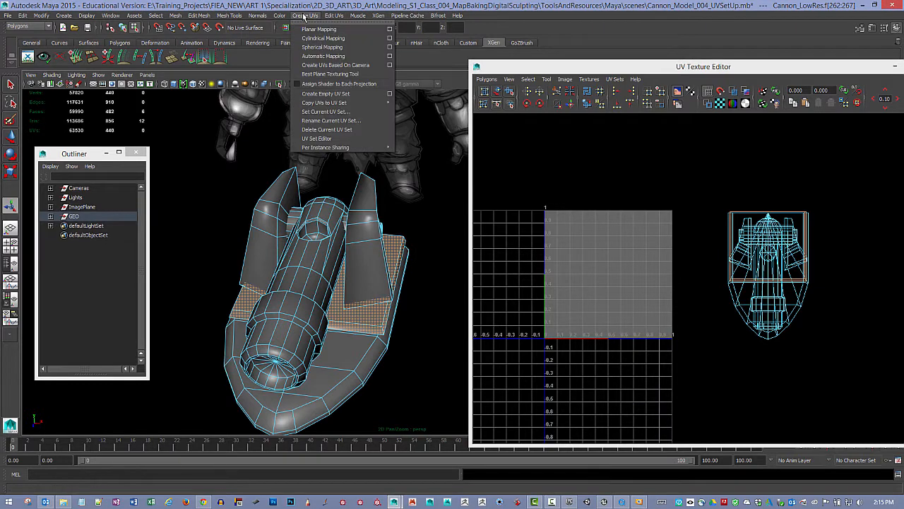
pyautogui.click(323, 30)
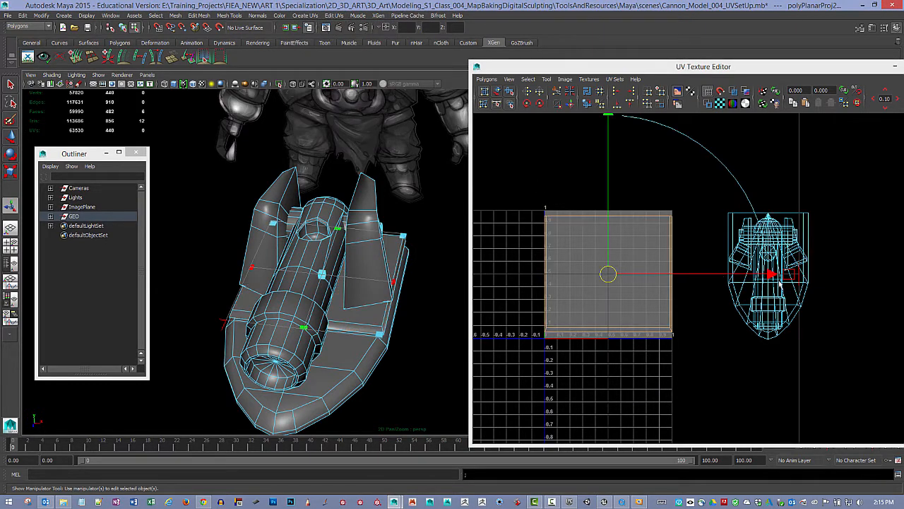
# Move the plate's UVs to the empty area above the texture grid on the negative U side, and deselect them.
pyautogui.keyDown('alt'); pyautogui.moveTo(779, 282); pyautogui.dragTo(610, 278, button='right'); pyautogui.keyUp('alt')
pyautogui.keyDown('alt'); pyautogui.moveTo(609, 278); pyautogui.dragTo(732, 303, button='middle'); pyautogui.keyUp('alt')
pyautogui.moveTo(756, 299); pyautogui.dragTo(628, 178)
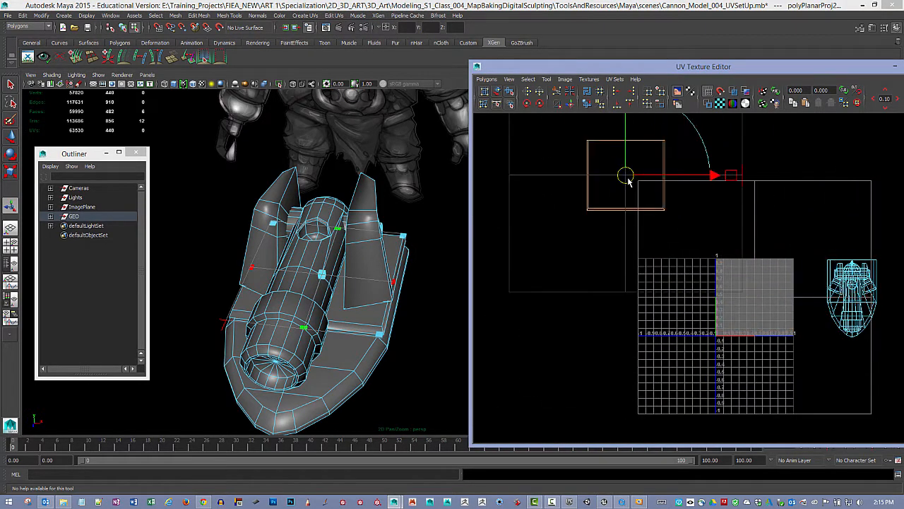
pyautogui.click(438, 354)
# Select all faces of the cannon's pointed lower base by growing the selection from one top face.
pyautogui.keyDown('alt'); pyautogui.moveTo(437, 354); pyautogui.dragTo(353, 216); pyautogui.keyUp('alt')
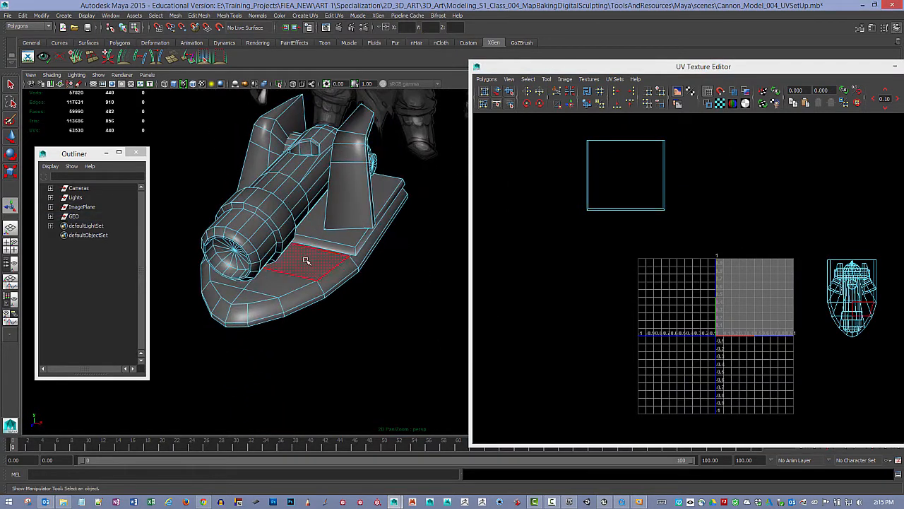
pyautogui.click(308, 260)
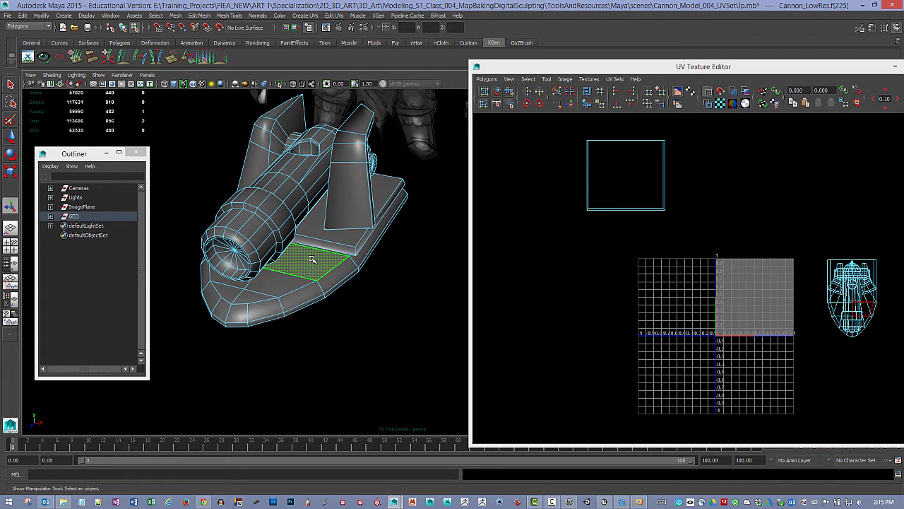
pyautogui.hotkey('shift', '.')
pyautogui.hotkey('shift', '.')
pyautogui.hotkey('shift', '.')
pyautogui.hotkey('shift', '.')
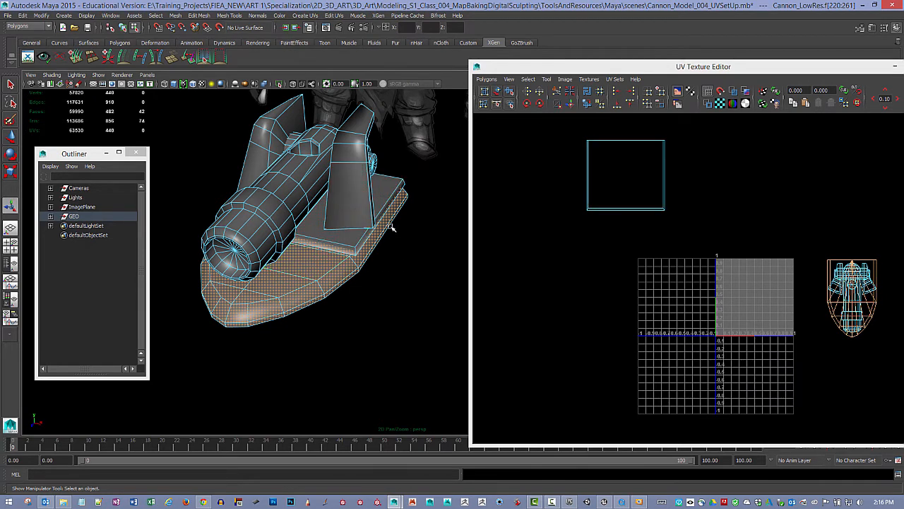
pyautogui.keyDown('alt'); pyautogui.moveTo(346, 239); pyautogui.dragTo(374, 251); pyautogui.keyUp('alt')
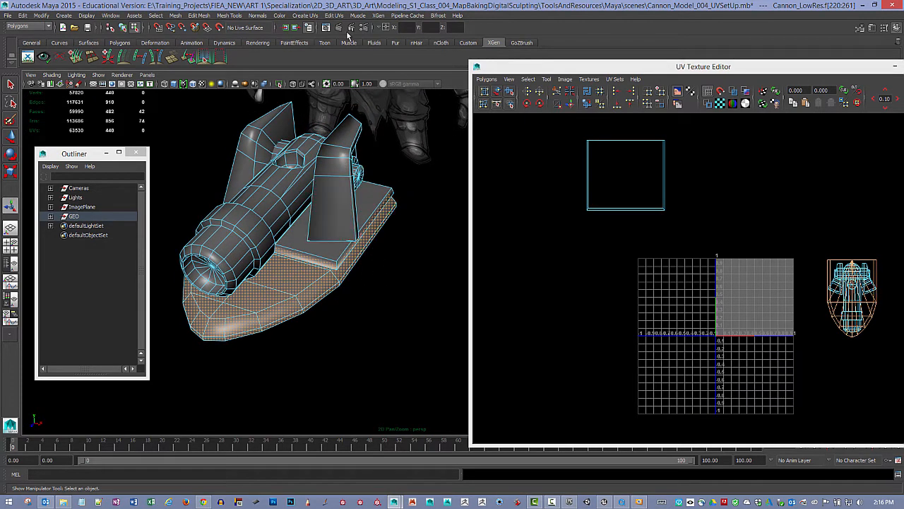
# Planar map the lower base from the Y axis and move its UVs beyond the grid's negative U side.
pyautogui.click(308, 16)
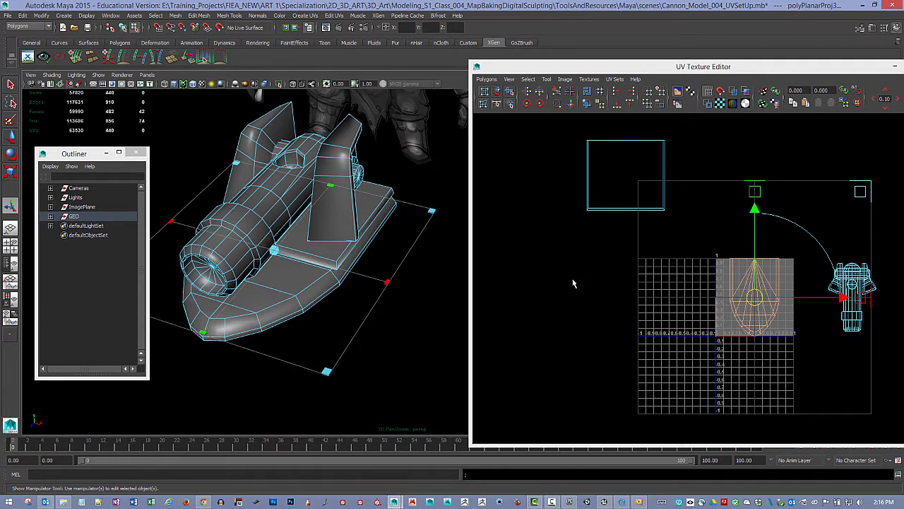
pyautogui.moveTo(762, 299); pyautogui.dragTo(564, 311)
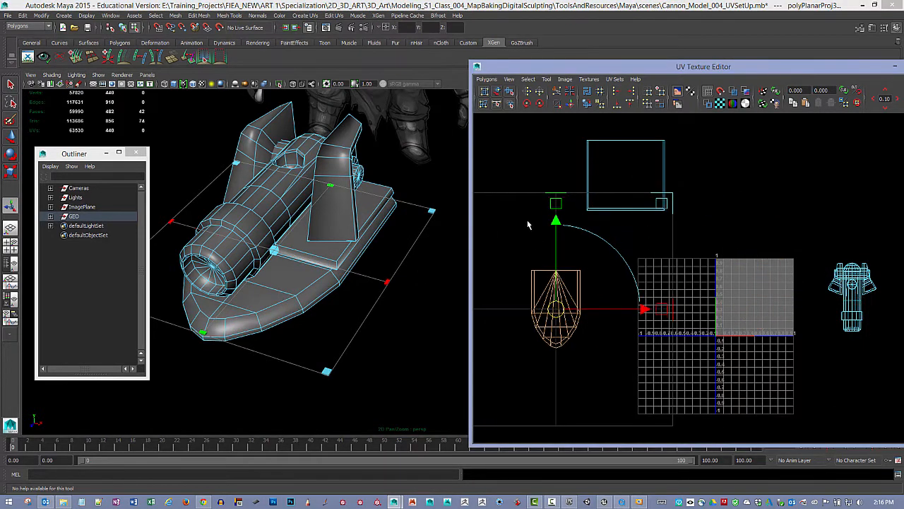
pyautogui.click(516, 169)
# Switch to UV selection and select a UV at the muzzle end of the remaining cannon layout.
pyautogui.keyDown('alt'); pyautogui.moveTo(440, 226); pyautogui.dragTo(381, 262); pyautogui.keyUp('alt')
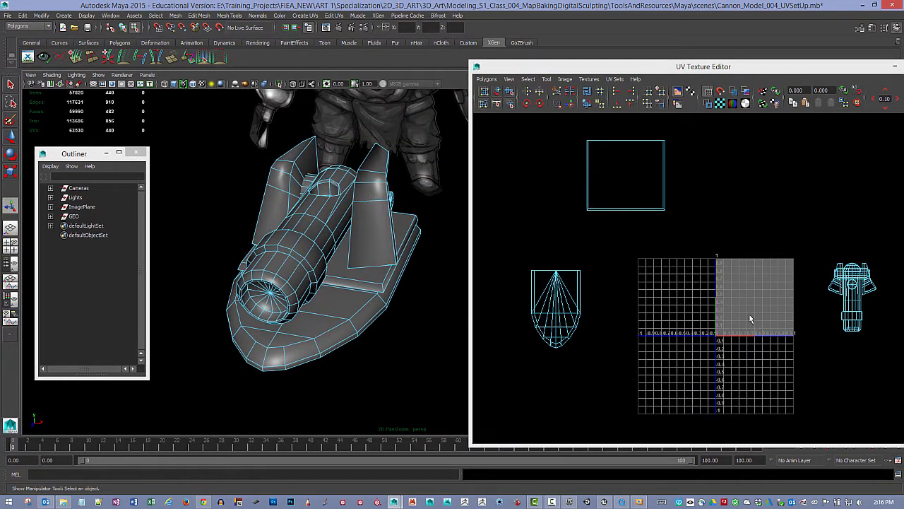
pyautogui.keyDown('alt'); pyautogui.moveTo(750, 316); pyautogui.dragTo(647, 288, button='middle'); pyautogui.keyUp('alt')
pyautogui.keyDown('alt'); pyautogui.moveTo(647, 288); pyautogui.dragTo(668, 258, button='right'); pyautogui.keyUp('alt')
pyautogui.keyDown('alt'); pyautogui.moveTo(669, 258); pyautogui.dragTo(740, 268, button='middle'); pyautogui.keyUp('alt')
pyautogui.keyDown('alt'); pyautogui.moveTo(740, 267); pyautogui.dragTo(847, 305, button='right'); pyautogui.keyUp('alt')
pyautogui.rightClick(825, 300)
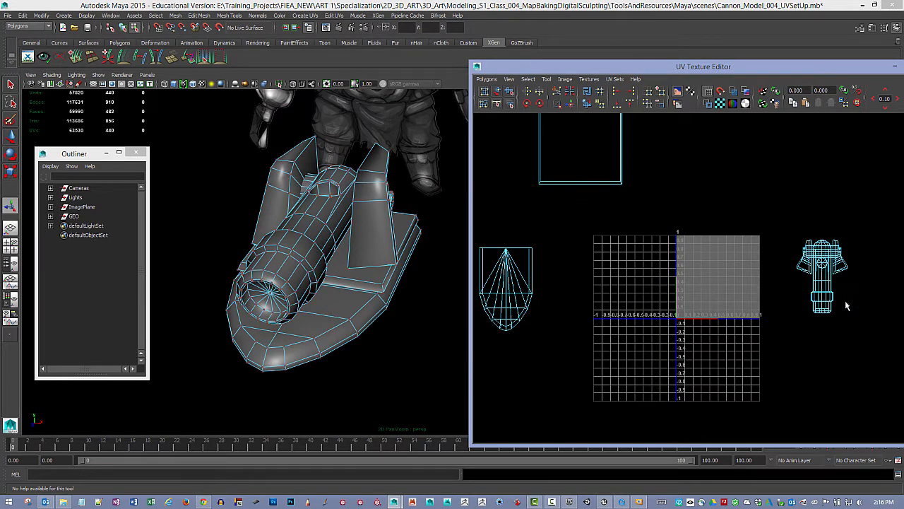
pyautogui.click(822, 319)
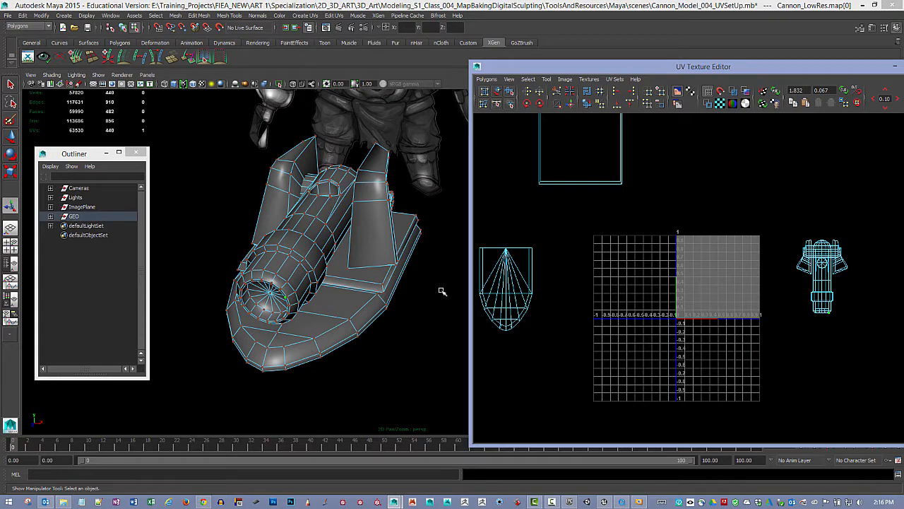
pyautogui.keyDown('alt'); pyautogui.moveTo(307, 276); pyautogui.dragTo(325, 198); pyautogui.keyUp('alt')
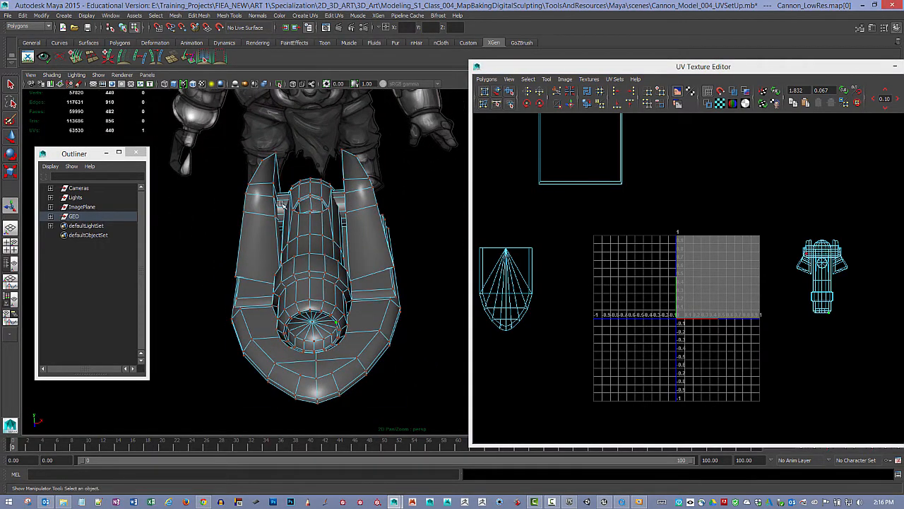
pyautogui.keyDown('alt'); pyautogui.moveTo(370, 238); pyautogui.dragTo(378, 244); pyautogui.keyUp('alt')
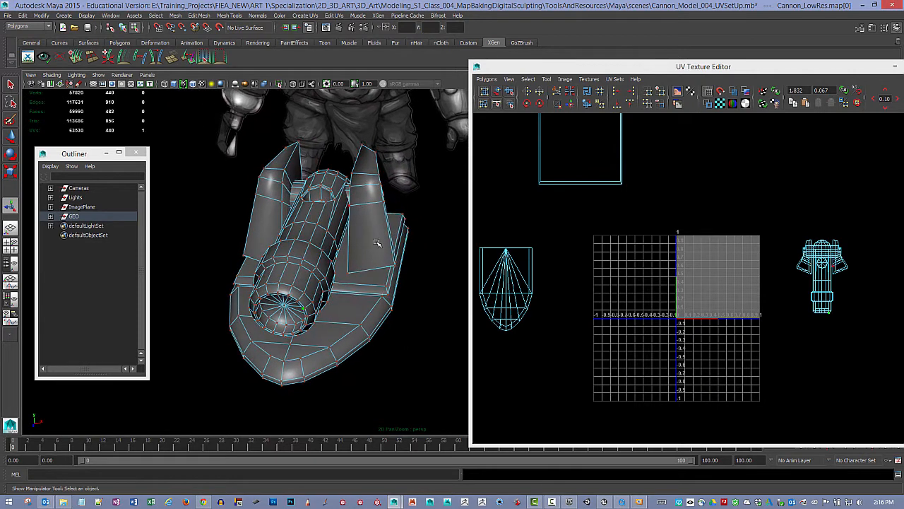
# Use the Move UV Shell tool to separate the barrel, the two side supports and the crossbar piece into non-overlapping positions.
pyautogui.click(497, 94)
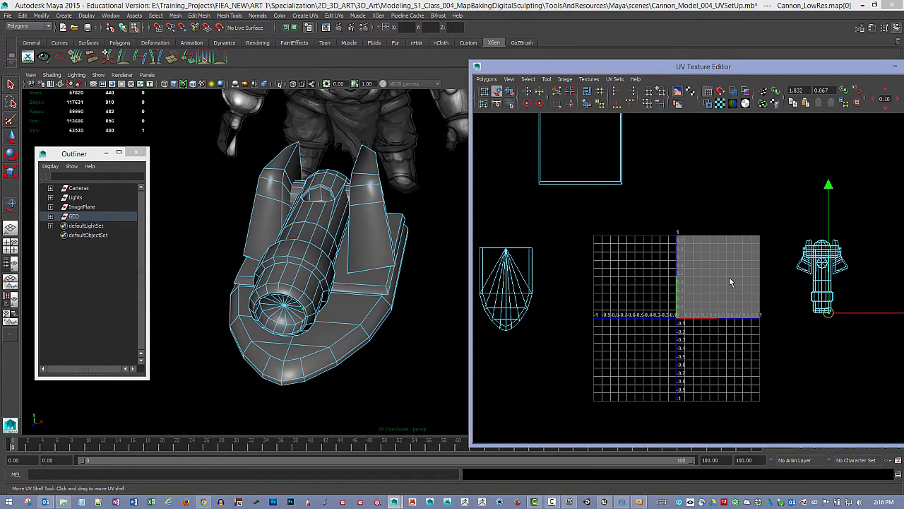
pyautogui.click(820, 315)
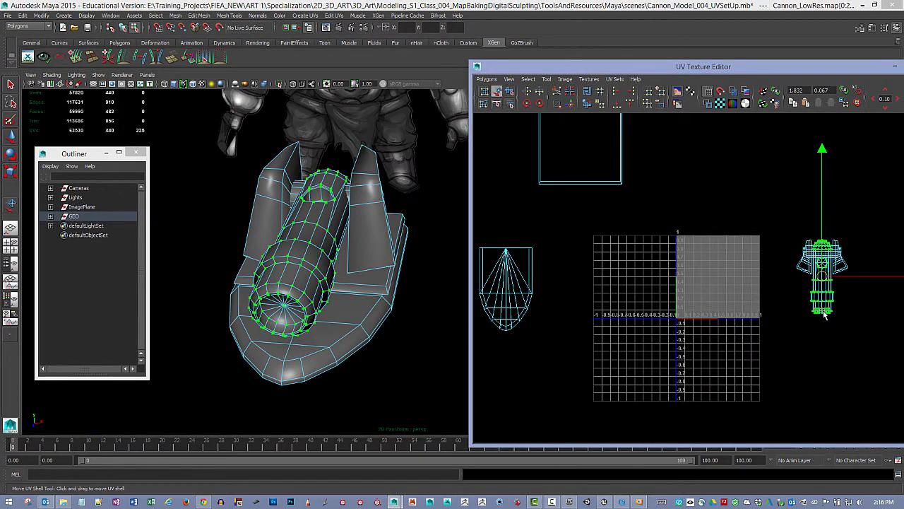
pyautogui.moveTo(827, 281); pyautogui.dragTo(688, 166)
pyautogui.moveTo(808, 264); pyautogui.dragTo(779, 308)
pyautogui.moveTo(838, 274); pyautogui.dragTo(836, 315)
pyautogui.moveTo(806, 252); pyautogui.dragTo(786, 204)
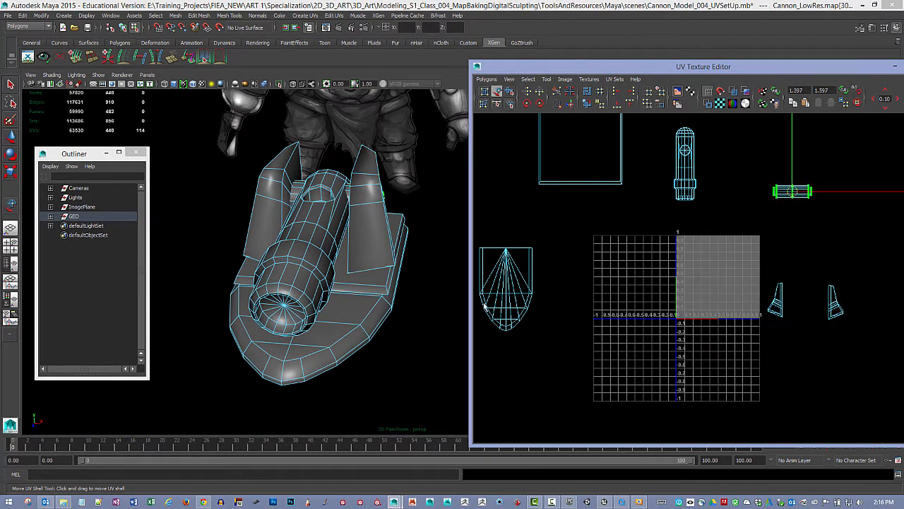
# Return the cannon to object selection and turn on shaded display of its UV shells.
pyautogui.keyDown('alt'); pyautogui.moveTo(579, 266); pyautogui.dragTo(615, 303, button='middle'); pyautogui.keyUp('alt')
pyautogui.keyDown('alt'); pyautogui.moveTo(647, 275); pyautogui.dragTo(607, 260, button='right'); pyautogui.keyUp('alt')
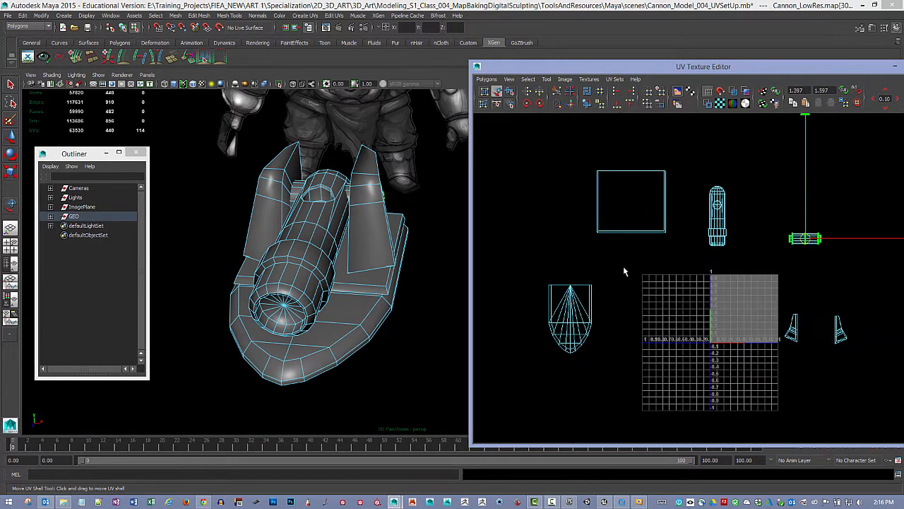
pyautogui.keyDown('alt'); pyautogui.moveTo(623, 268); pyautogui.dragTo(594, 281, button='middle'); pyautogui.keyUp('alt')
pyautogui.keyDown('alt'); pyautogui.moveTo(382, 300); pyautogui.dragTo(362, 314); pyautogui.keyUp('alt')
pyautogui.press('F8')
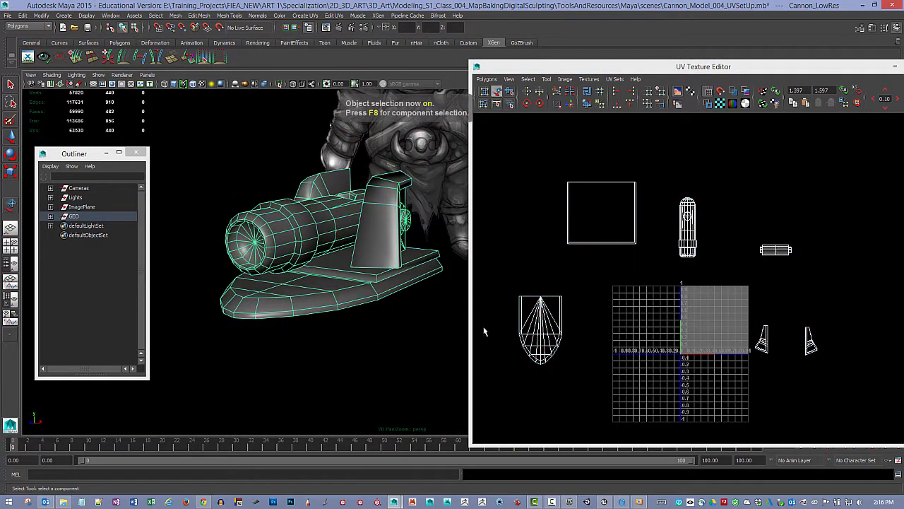
pyautogui.click(734, 91)
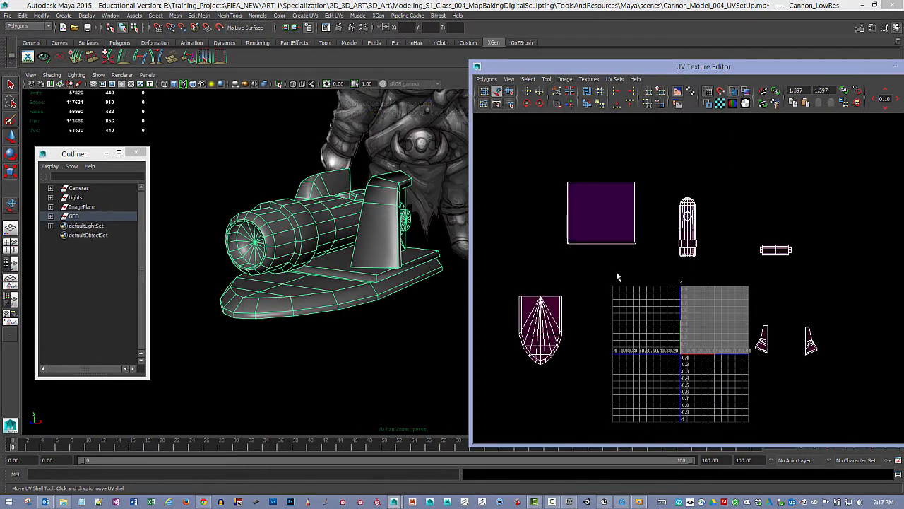
# Examine the cannon's barrel, side supports and base from several angles, including the underside.
pyautogui.keyDown('alt'); pyautogui.moveTo(385, 301); pyautogui.dragTo(343, 268); pyautogui.keyUp('alt')
pyautogui.keyDown('alt'); pyautogui.moveTo(343, 269); pyautogui.dragTo(360, 278, button='right'); pyautogui.keyUp('alt')
pyautogui.keyDown('alt'); pyautogui.moveTo(359, 279); pyautogui.dragTo(404, 286, button='middle'); pyautogui.keyUp('alt')
pyautogui.keyDown('alt'); pyautogui.moveTo(404, 286); pyautogui.dragTo(310, 304); pyautogui.keyUp('alt')
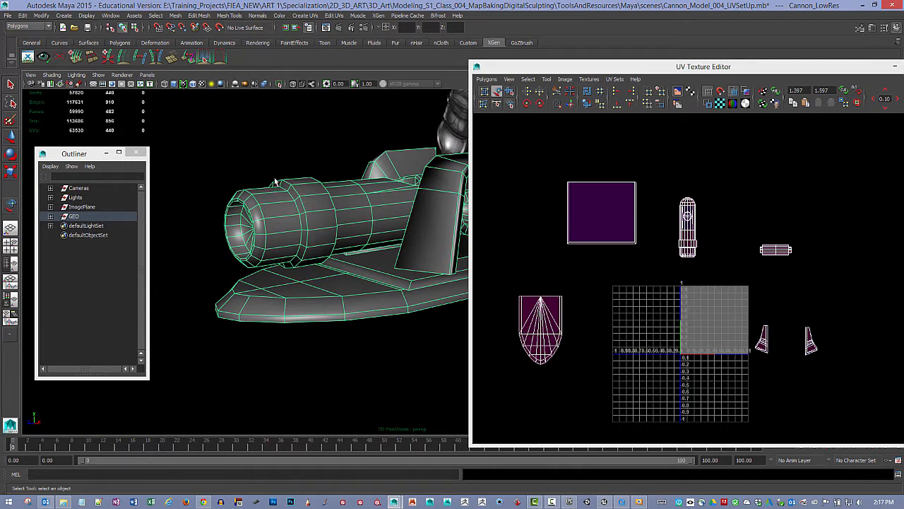
pyautogui.keyDown('alt'); pyautogui.moveTo(271, 196); pyautogui.dragTo(311, 306); pyautogui.keyUp('alt')
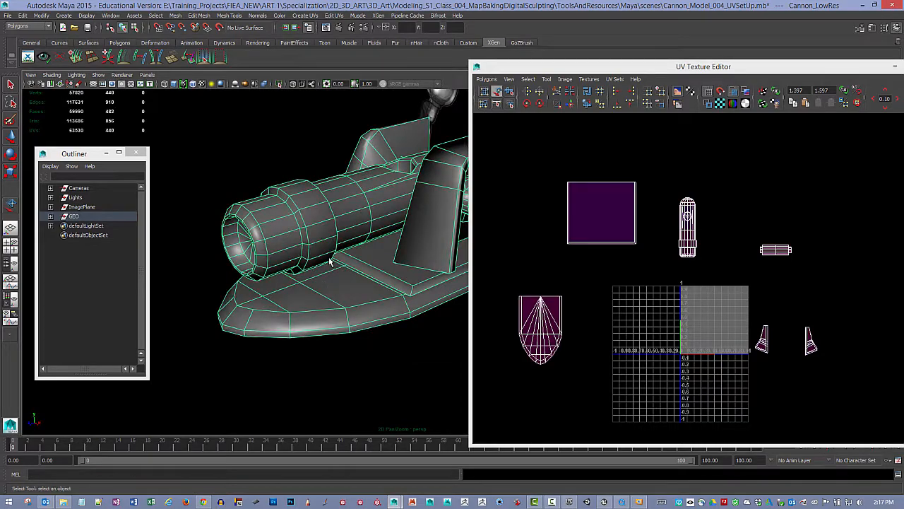
pyautogui.keyDown('alt'); pyautogui.moveTo(329, 262); pyautogui.dragTo(301, 178); pyautogui.keyUp('alt')
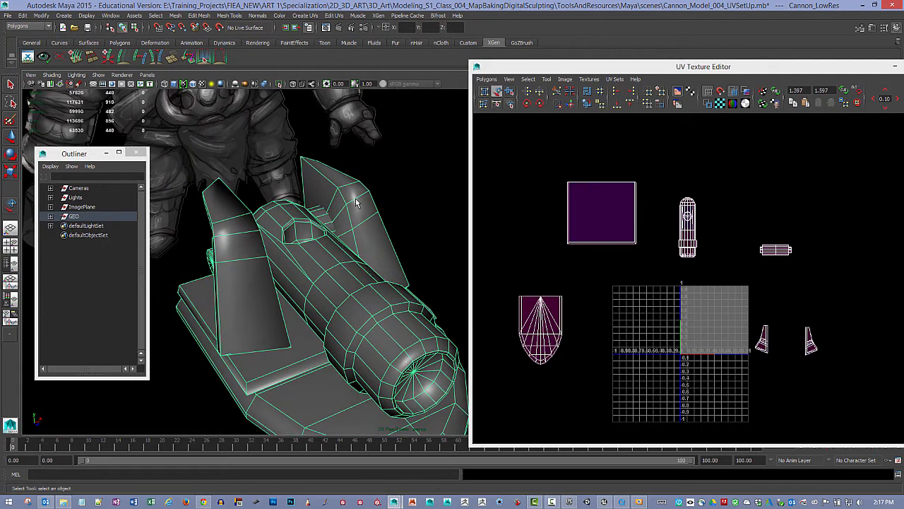
pyautogui.keyDown('alt'); pyautogui.moveTo(401, 286); pyautogui.dragTo(270, 264); pyautogui.keyUp('alt')
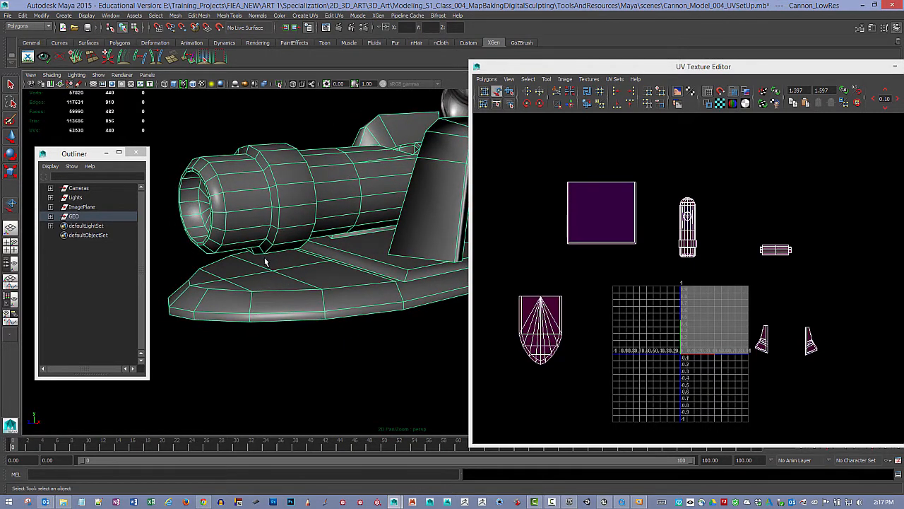
pyautogui.keyDown('alt'); pyautogui.moveTo(305, 300); pyautogui.dragTo(315, 220); pyautogui.keyUp('alt')
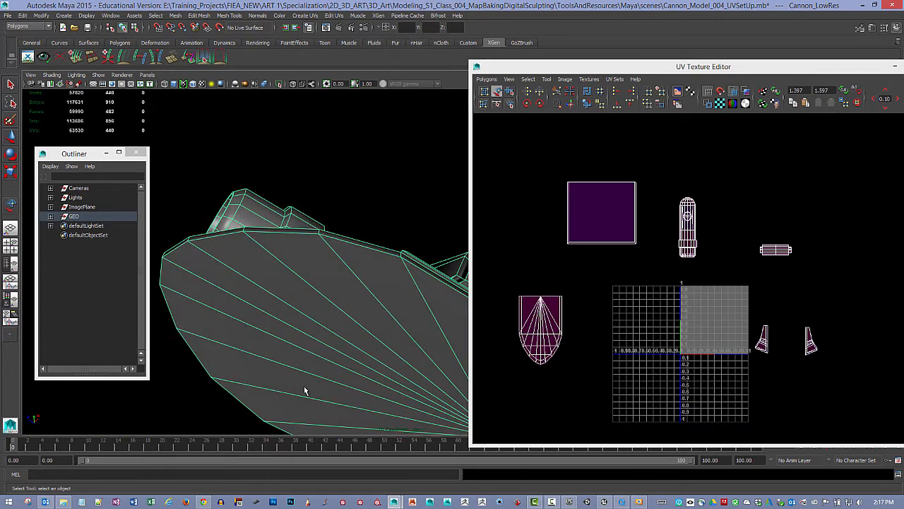
pyautogui.keyDown('alt'); pyautogui.moveTo(305, 391); pyautogui.dragTo(426, 339); pyautogui.keyUp('alt')
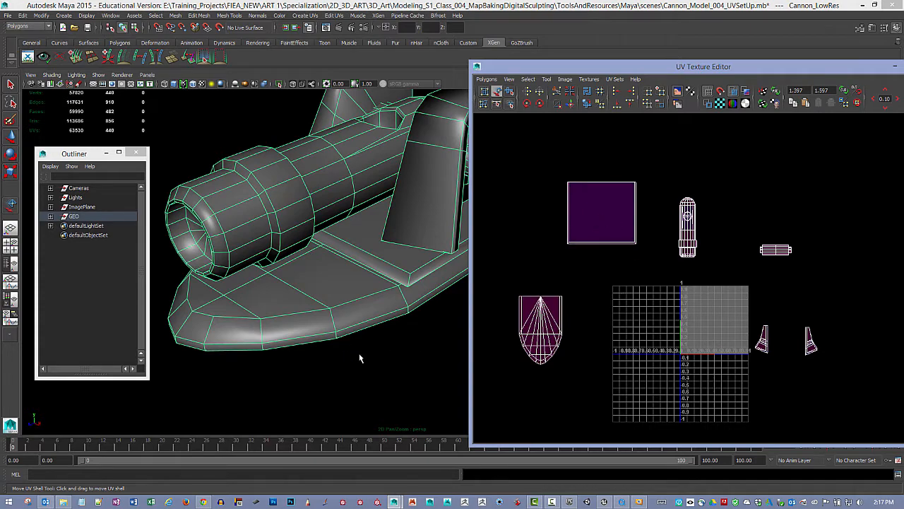
# Switch to edge selection and select the complete bottom border of the cannon's base, including the two straight edges across its back.
pyautogui.keyDown('alt'); pyautogui.moveTo(359, 358); pyautogui.dragTo(346, 290); pyautogui.keyUp('alt')
pyautogui.press('F10')
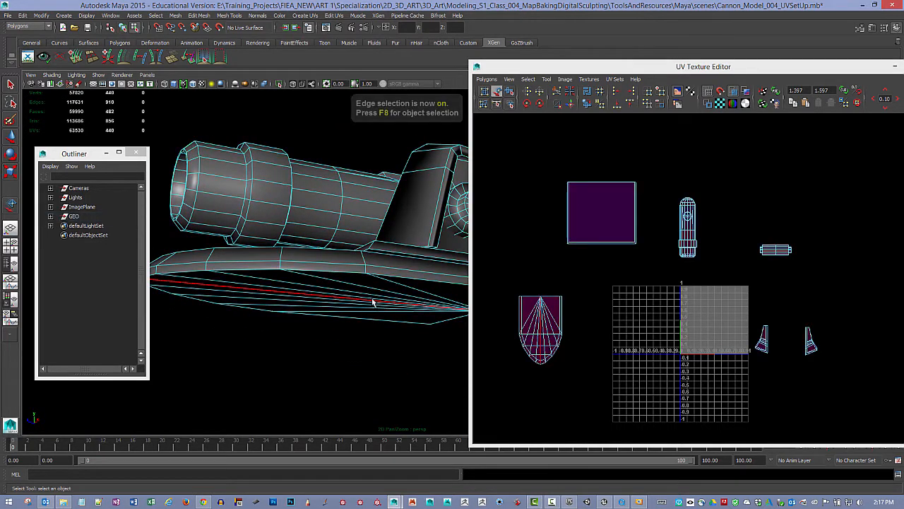
pyautogui.rightClick(347, 277)
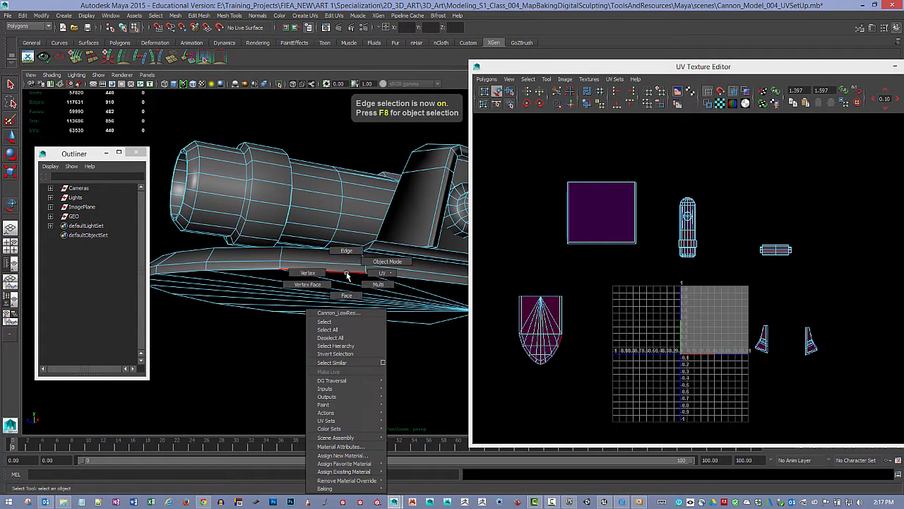
pyautogui.moveTo(347, 273); pyautogui.dragTo(347, 255, button='right')
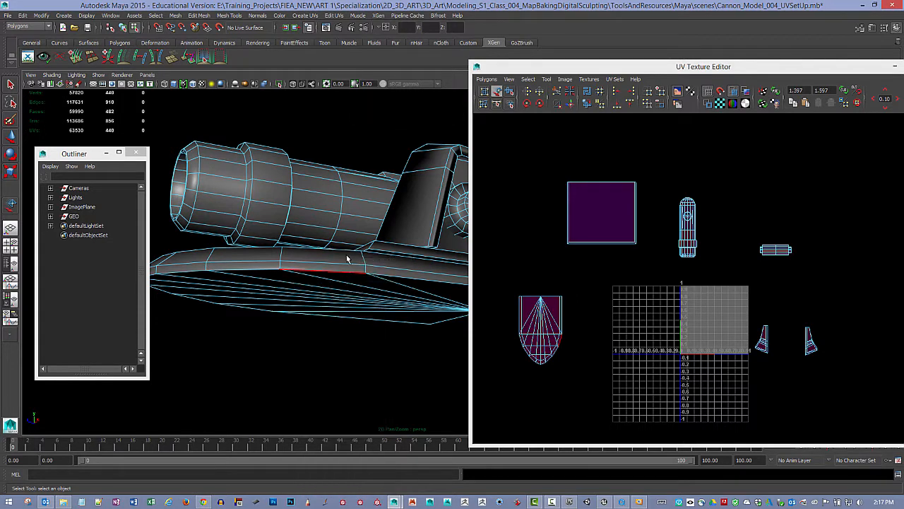
pyautogui.doubleClick(344, 273)
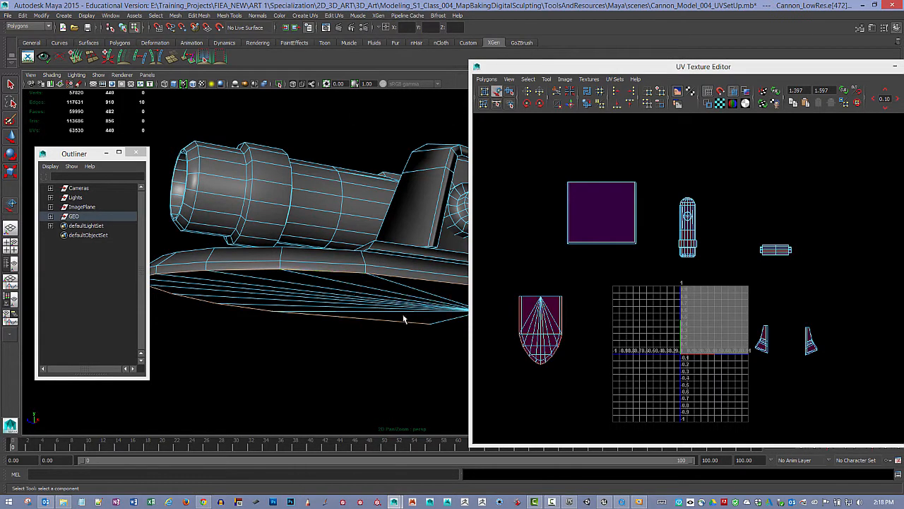
pyautogui.keyDown('alt'); pyautogui.moveTo(403, 319); pyautogui.dragTo(398, 283); pyautogui.keyUp('alt')
pyautogui.keyDown('shift'); pyautogui.click(420, 268); pyautogui.keyUp('shift')
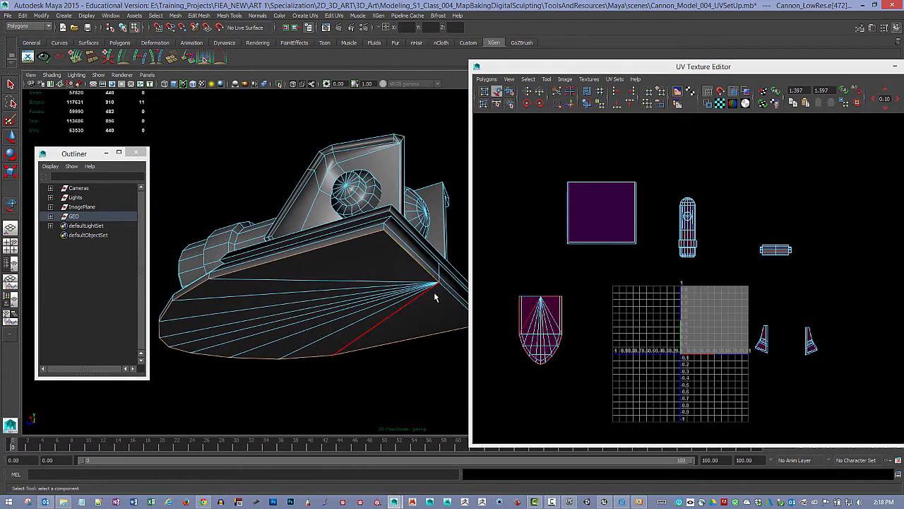
pyautogui.keyDown('shift'); pyautogui.click(445, 297); pyautogui.keyUp('shift')
pyautogui.keyDown('alt'); pyautogui.moveTo(449, 297); pyautogui.dragTo(390, 277); pyautogui.keyUp('alt')
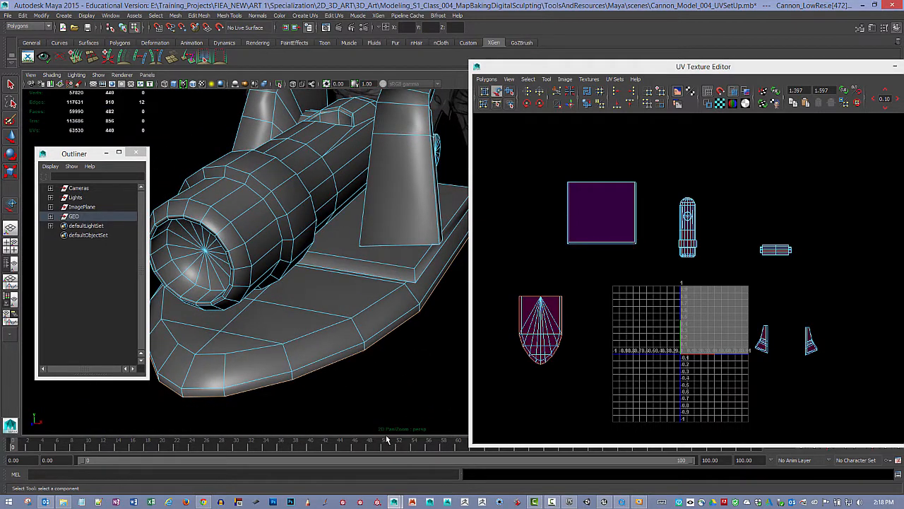
# Switch to ACDSee Quick View to examine the TShirt.gif sewing pattern, and return to Maya.
pyautogui.click(640, 501)
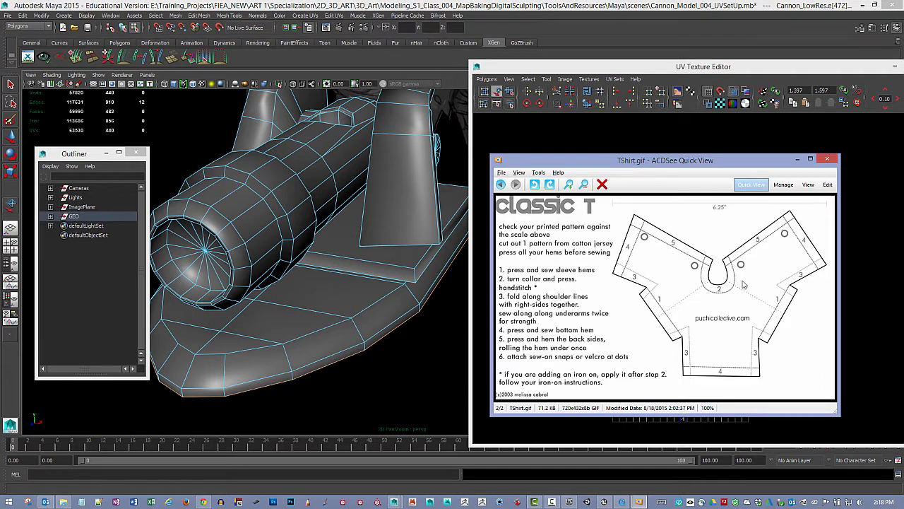
pyautogui.click(584, 9)
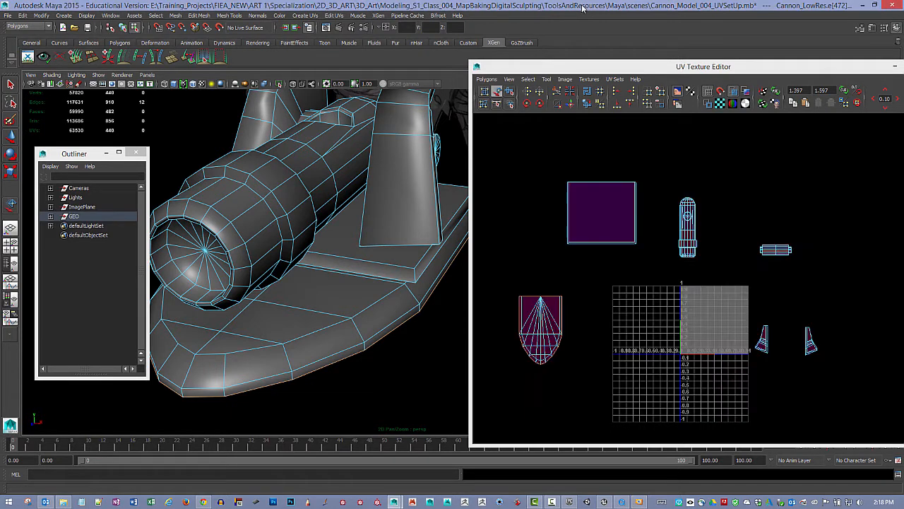
# Cut the UVs along the selected base border and turn on the thick texture border display to check the seam.
pyautogui.click(558, 92)
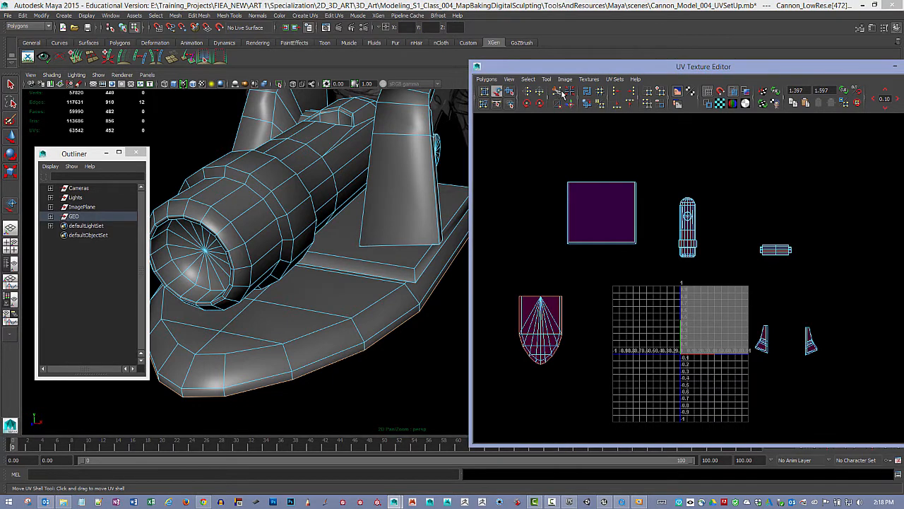
pyautogui.click(711, 104)
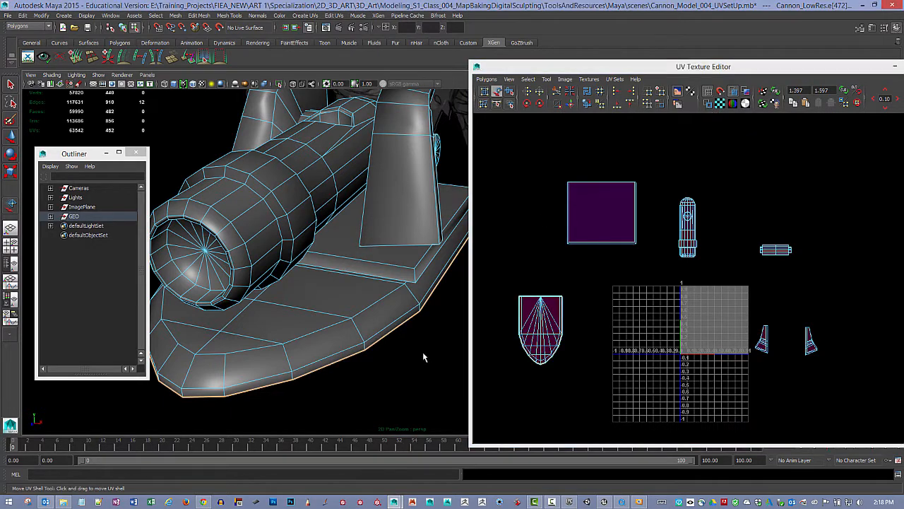
pyautogui.keyDown('alt'); pyautogui.moveTo(439, 369); pyautogui.dragTo(304, 302); pyautogui.keyUp('alt')
pyautogui.keyDown('alt'); pyautogui.moveTo(333, 314); pyautogui.dragTo(337, 309); pyautogui.keyUp('alt')
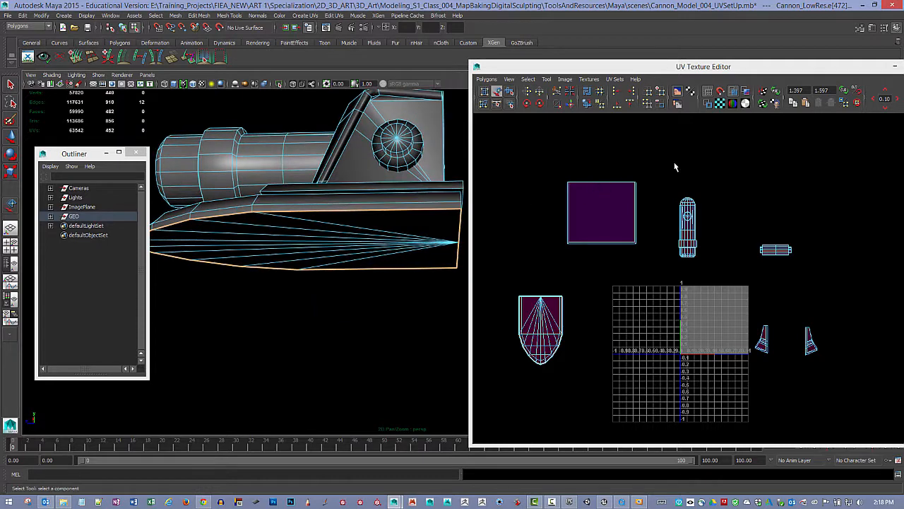
pyautogui.keyDown('alt'); pyautogui.moveTo(441, 269); pyautogui.dragTo(491, 262, button='middle'); pyautogui.keyUp('alt')
pyautogui.keyDown('alt'); pyautogui.moveTo(384, 292); pyautogui.dragTo(412, 328); pyautogui.keyUp('alt')
# Use the Move UV Shell tool to move the base's upper-surface shell sideways off its underside shell.
pyautogui.click(497, 94)
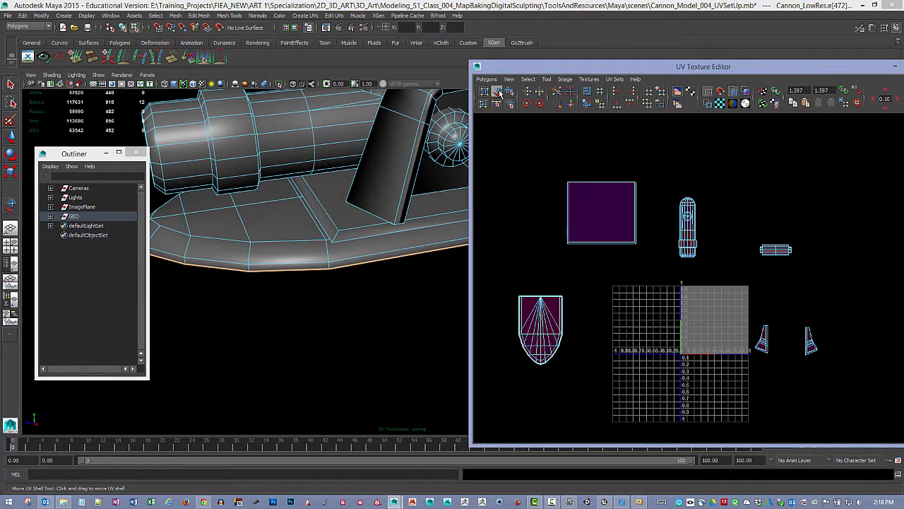
pyautogui.rightClick(543, 339)
pyautogui.click(578, 338)
pyautogui.click(523, 337)
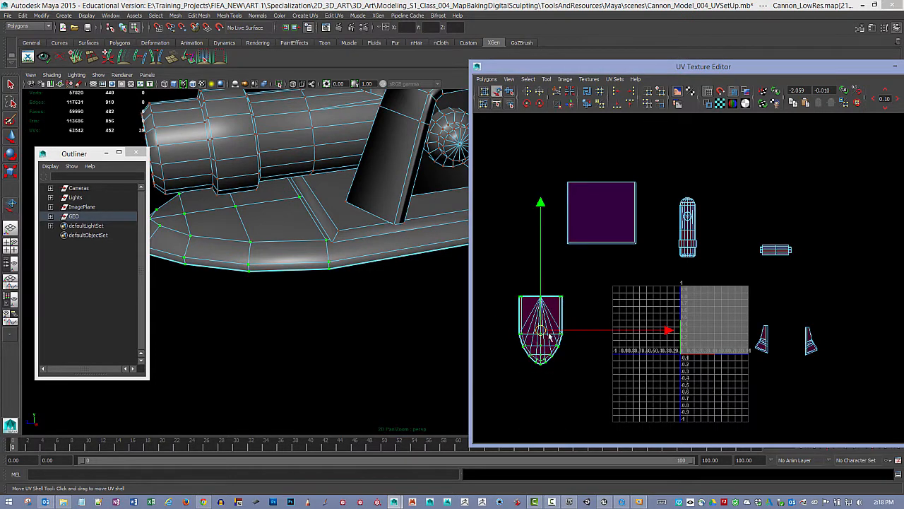
pyautogui.moveTo(551, 338); pyautogui.dragTo(594, 335)
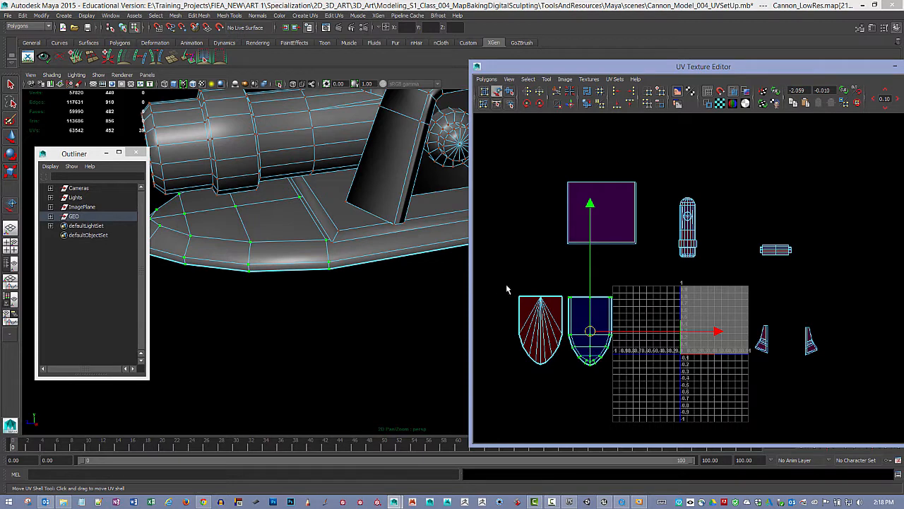
# Select the base's underside UV shell, check it against the model's underside, and flip it in the U direction.
pyautogui.moveTo(538, 355); pyautogui.dragTo(565, 384)
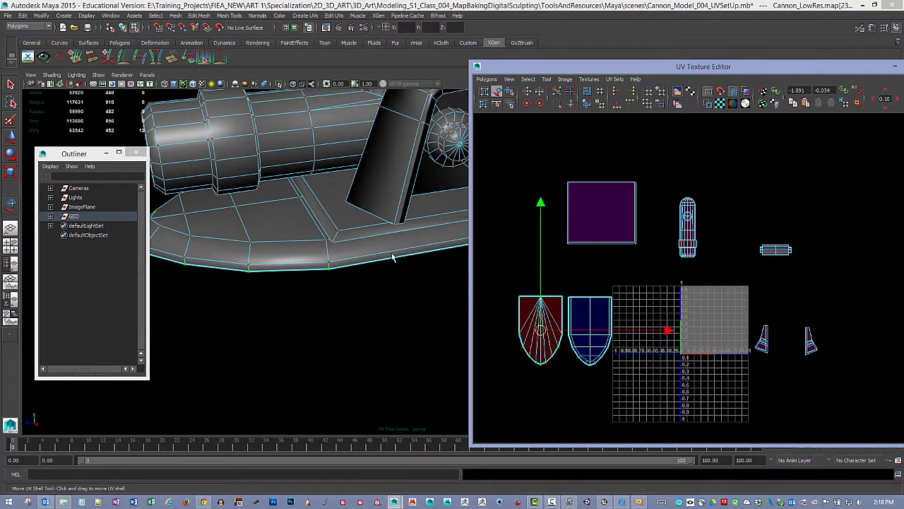
pyautogui.keyDown('alt'); pyautogui.moveTo(326, 133); pyautogui.dragTo(315, 234, button='middle'); pyautogui.keyUp('alt')
pyautogui.keyDown('alt'); pyautogui.moveTo(315, 234); pyautogui.dragTo(318, 132, button='right'); pyautogui.keyUp('alt')
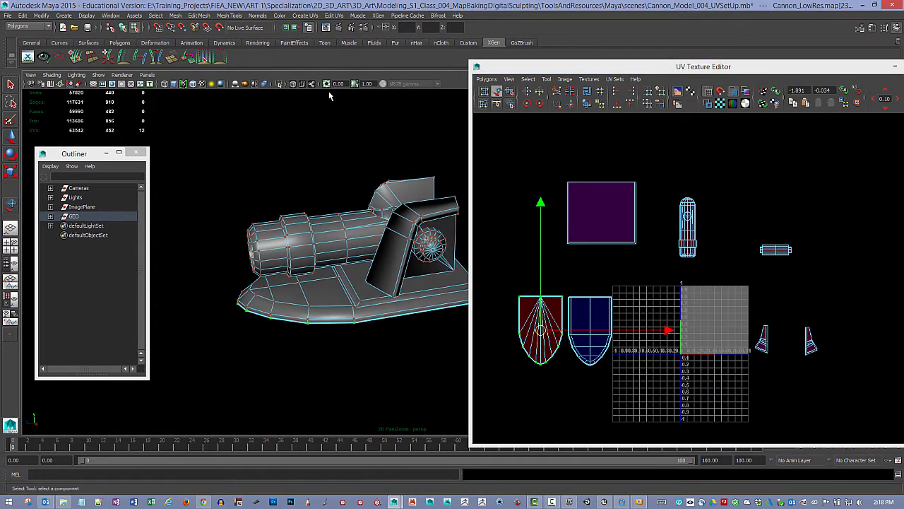
pyautogui.moveTo(331, 169); pyautogui.dragTo(391, 321)
pyautogui.click(326, 344)
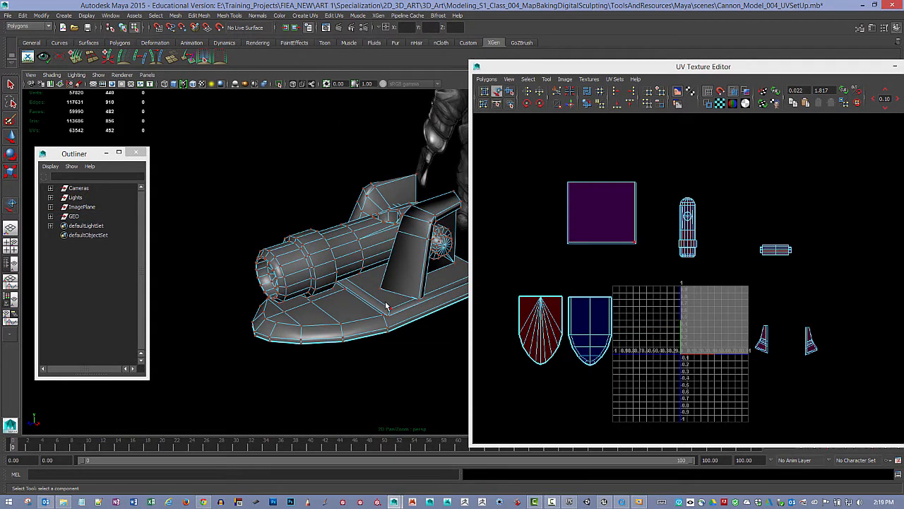
pyautogui.keyDown('alt'); pyautogui.moveTo(357, 342); pyautogui.dragTo(420, 360); pyautogui.keyUp('alt')
pyautogui.keyDown('alt'); pyautogui.moveTo(419, 329); pyautogui.dragTo(364, 322); pyautogui.keyUp('alt')
pyautogui.keyDown('alt'); pyautogui.moveTo(417, 358); pyautogui.dragTo(381, 274); pyautogui.keyUp('alt')
pyautogui.moveTo(492, 283); pyautogui.dragTo(566, 387)
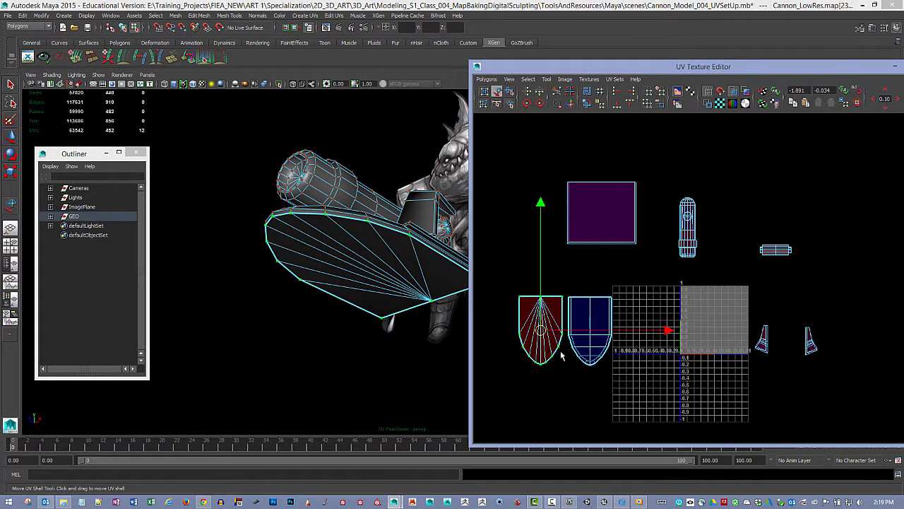
pyautogui.click(527, 93)
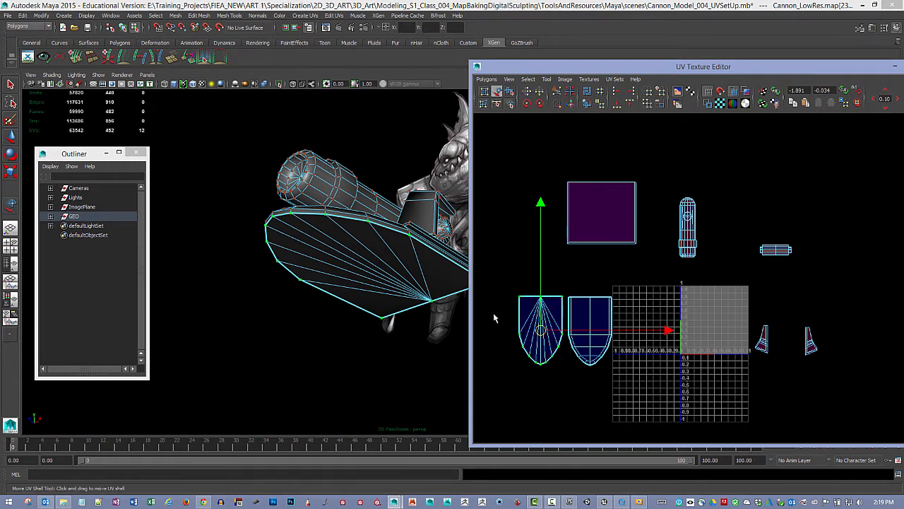
# Rotate the underside shell clockwise in 45° increments until its rounded tip points up, matching the base seen from below.
pyautogui.keyDown('alt'); pyautogui.moveTo(398, 279); pyautogui.dragTo(398, 317); pyautogui.keyUp('alt')
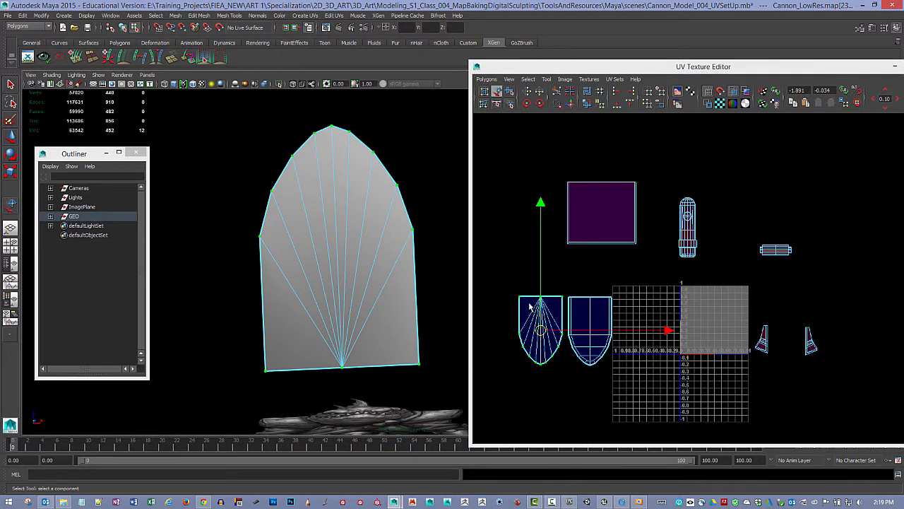
pyautogui.click(542, 104)
pyautogui.click(541, 104)
pyautogui.click(541, 104)
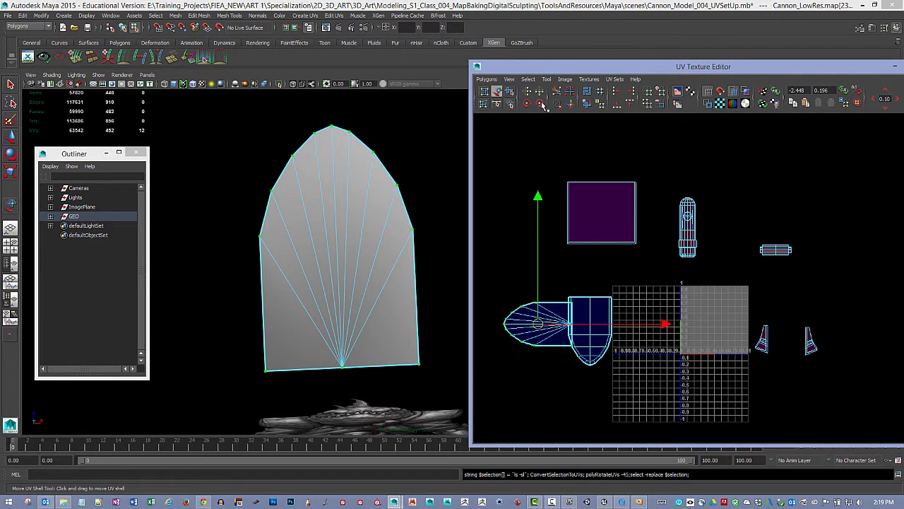
pyautogui.click(541, 104)
pyautogui.click(541, 104)
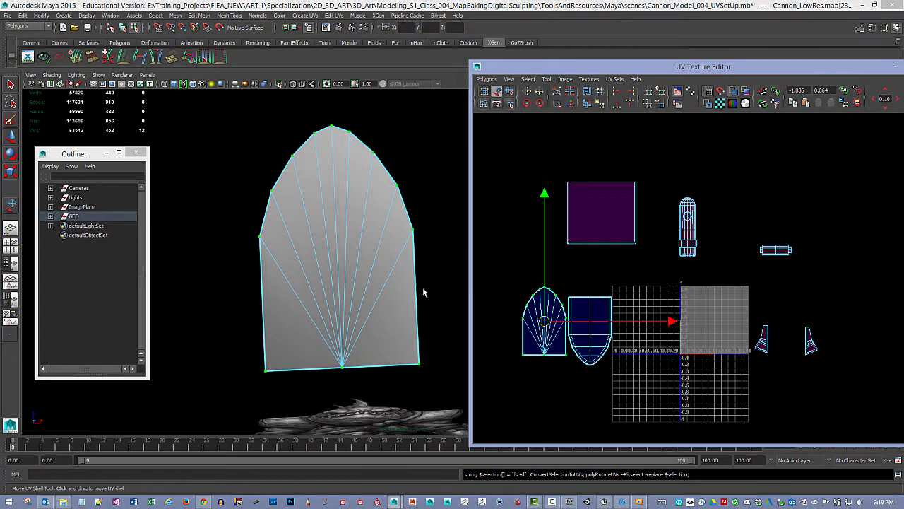
# Move the base's upper-surface shell slightly so it lines up beside the rotated underside shell.
pyautogui.keyDown('alt'); pyautogui.moveTo(420, 274); pyautogui.dragTo(409, 374); pyautogui.keyUp('alt')
pyautogui.moveTo(641, 278); pyautogui.dragTo(574, 377)
pyautogui.moveTo(591, 332); pyautogui.dragTo(587, 319)
# Switch to edge selection and select the two connected edges running up one back corner of the base.
pyautogui.keyDown('alt'); pyautogui.moveTo(429, 260); pyautogui.dragTo(379, 280); pyautogui.keyUp('alt')
pyautogui.keyDown('alt'); pyautogui.moveTo(349, 305); pyautogui.dragTo(435, 341, button='right'); pyautogui.keyUp('alt')
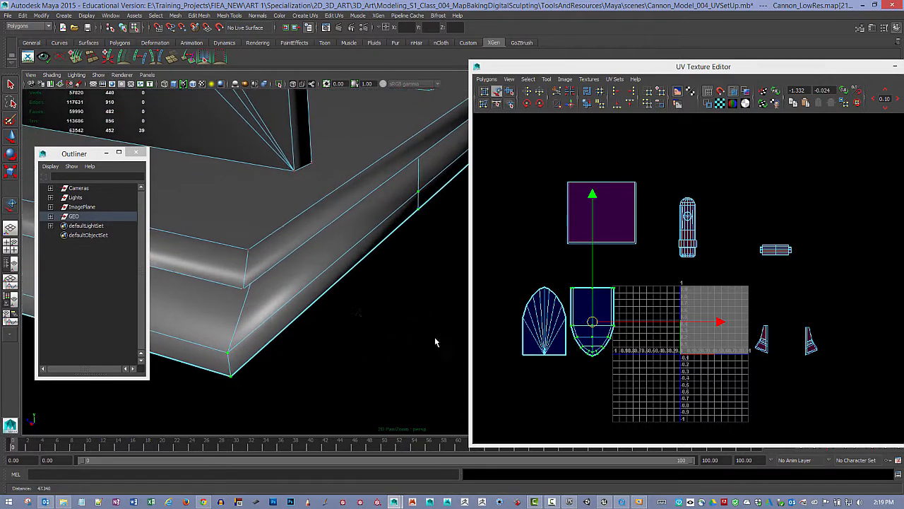
pyautogui.keyDown('alt'); pyautogui.moveTo(435, 340); pyautogui.dragTo(404, 310); pyautogui.keyUp('alt')
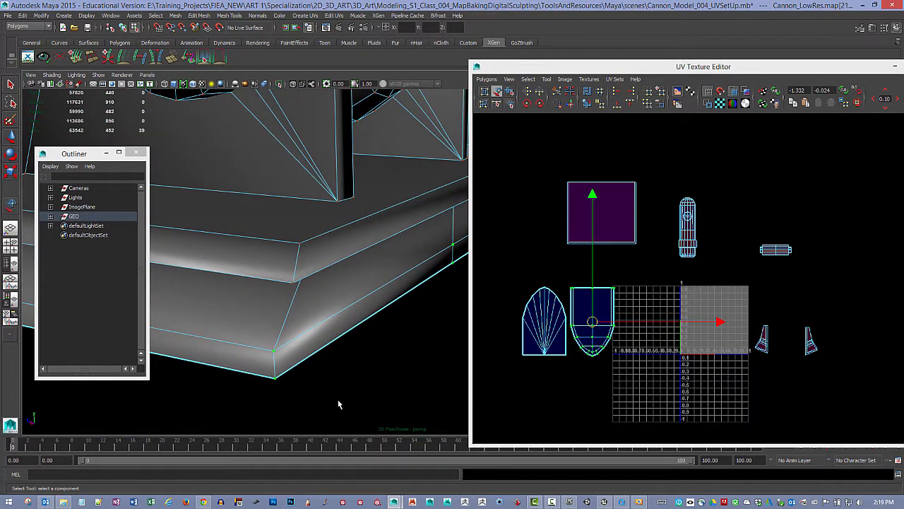
pyautogui.press('F10')
pyautogui.click(274, 366)
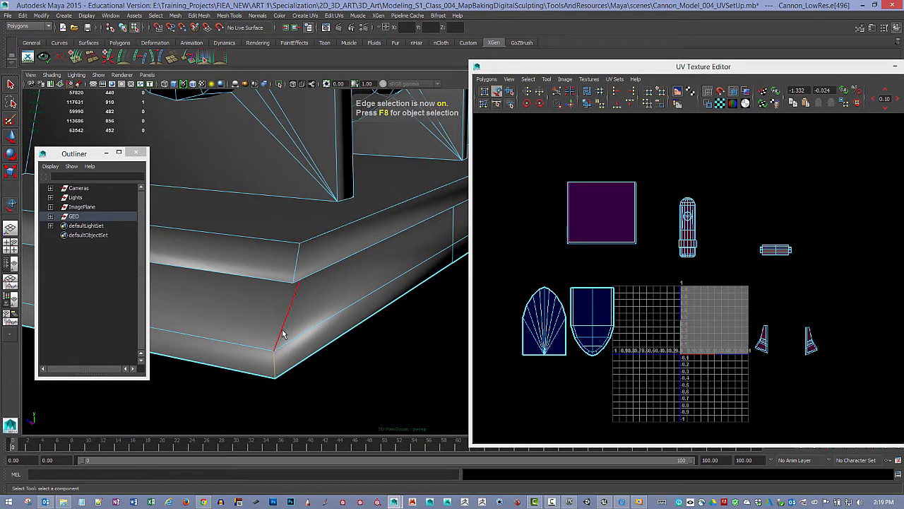
pyautogui.keyDown('shift'); pyautogui.click(282, 331); pyautogui.keyUp('shift')
# Add the two matching edges at the opposite back corner of the base and cut the UVs along all selected corner edges.
pyautogui.keyDown('alt'); pyautogui.moveTo(353, 335); pyautogui.dragTo(256, 306); pyautogui.keyUp('alt')
pyautogui.keyDown('alt'); pyautogui.moveTo(256, 307); pyautogui.dragTo(64, 285, button='middle'); pyautogui.keyUp('alt')
pyautogui.keyDown('alt'); pyautogui.moveTo(262, 319); pyautogui.dragTo(360, 349); pyautogui.keyUp('alt')
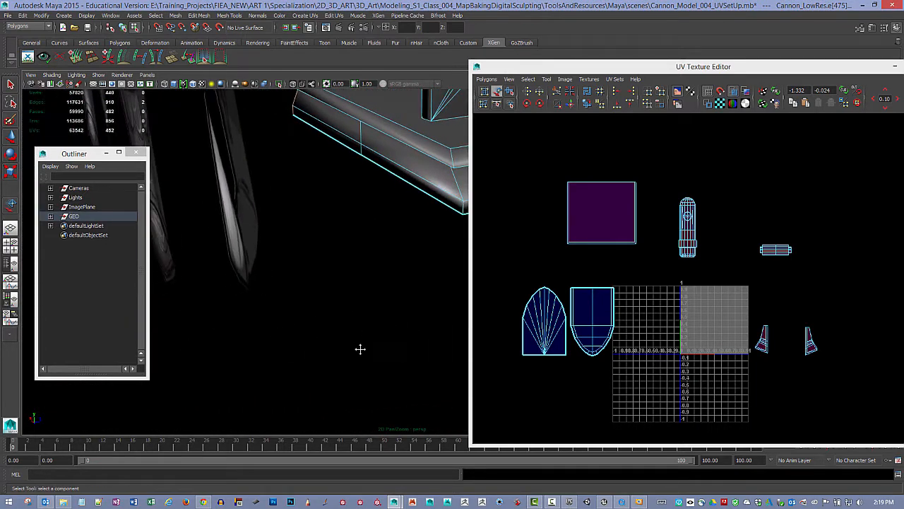
pyautogui.keyDown('alt'); pyautogui.moveTo(360, 349); pyautogui.dragTo(248, 371, button='middle'); pyautogui.keyUp('alt')
pyautogui.keyDown('alt'); pyautogui.moveTo(239, 258); pyautogui.dragTo(435, 334, button='right'); pyautogui.keyUp('alt')
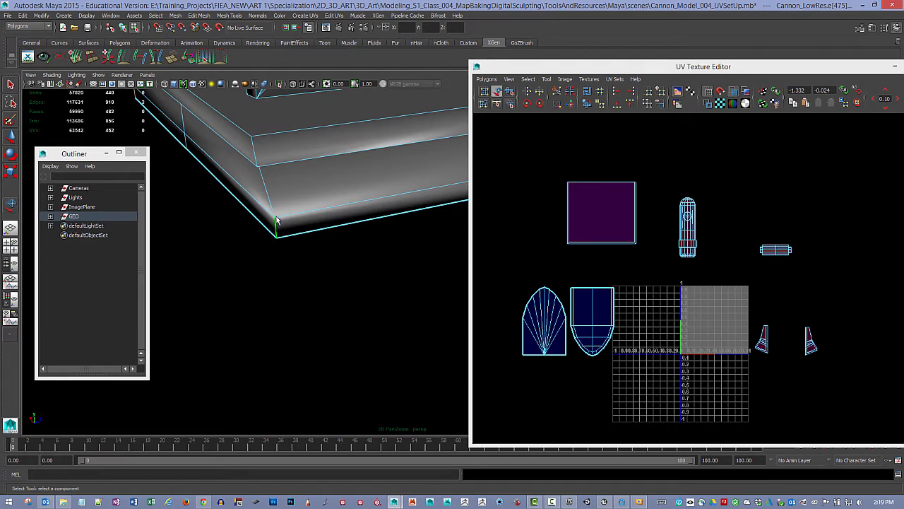
pyautogui.keyDown('alt'); pyautogui.moveTo(297, 238); pyautogui.dragTo(466, 272); pyautogui.keyUp('alt')
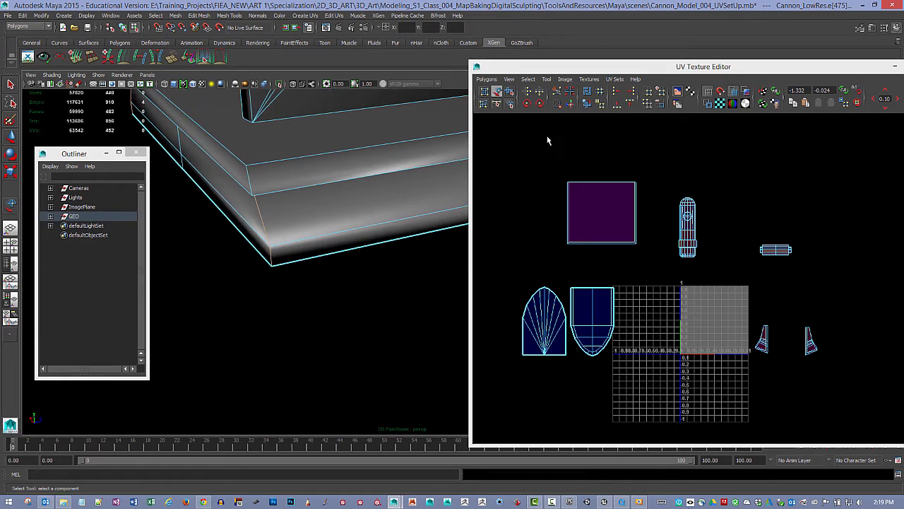
pyautogui.click(558, 92)
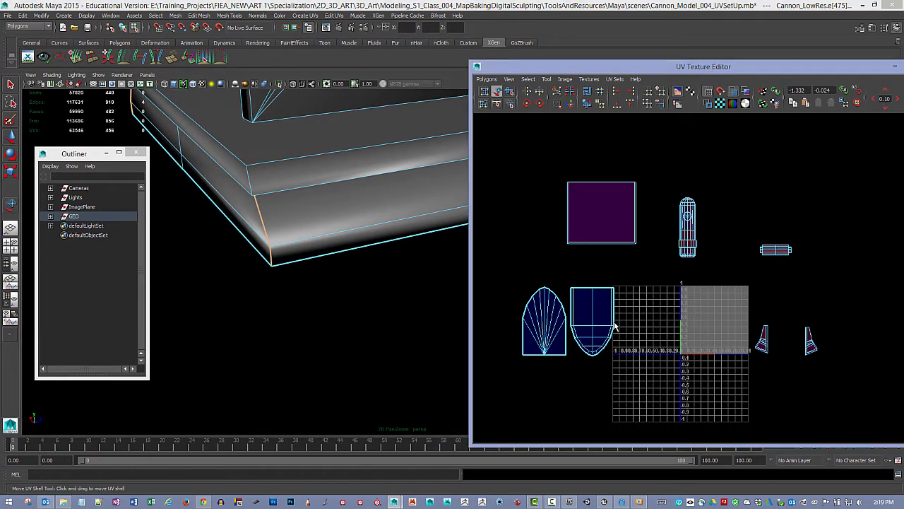
# Switch to UV selection with the Select tool and pick the single UV at the upper-left corner of the base's upper-surface shell.
pyautogui.scroll(8, 558, 295)
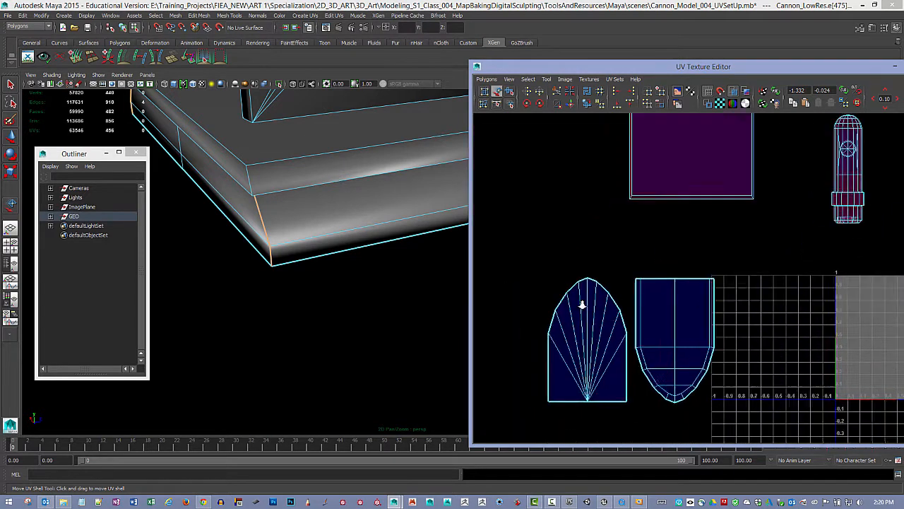
pyautogui.keyDown('alt'); pyautogui.moveTo(728, 325); pyautogui.dragTo(739, 266, button='middle'); pyautogui.keyUp('alt')
pyautogui.scroll(3, 647, 313)
pyautogui.keyDown('alt'); pyautogui.moveTo(635, 289); pyautogui.dragTo(665, 333, button='middle'); pyautogui.keyUp('alt')
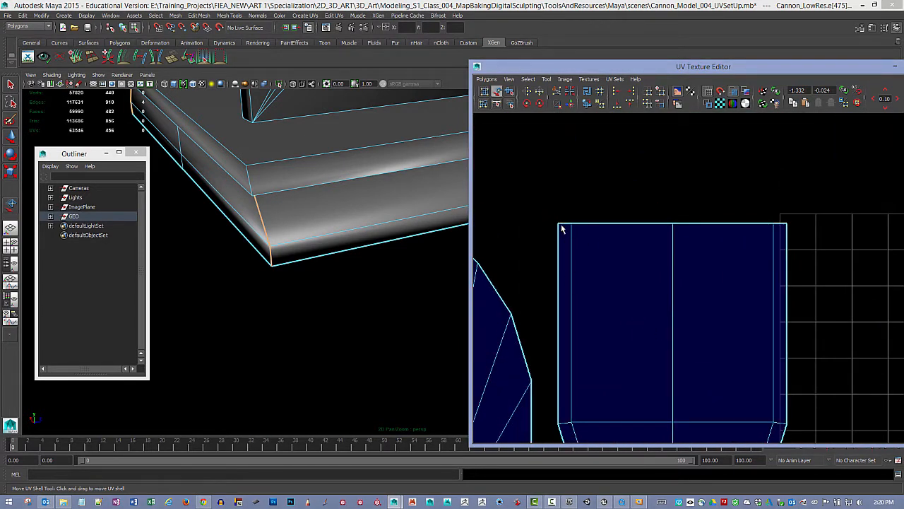
pyautogui.rightClick(562, 225)
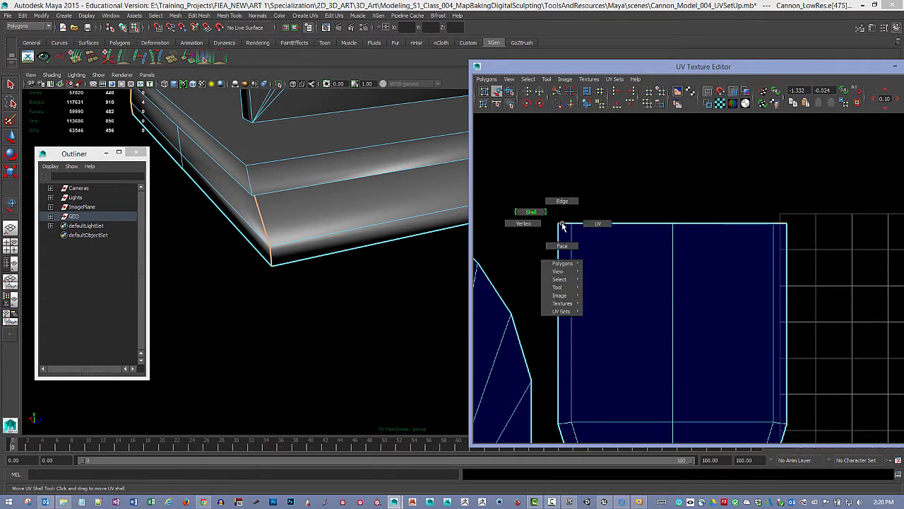
pyautogui.click(585, 226)
pyautogui.click(559, 223)
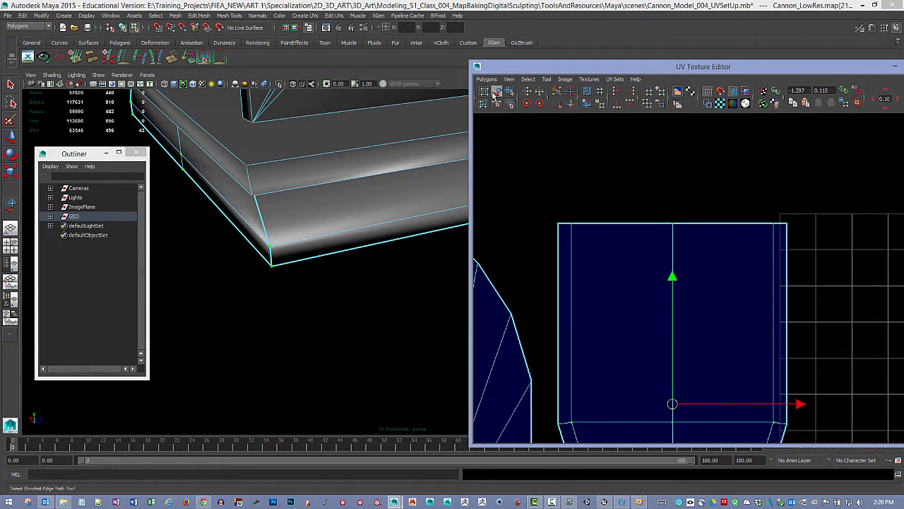
pyautogui.click(441, 192)
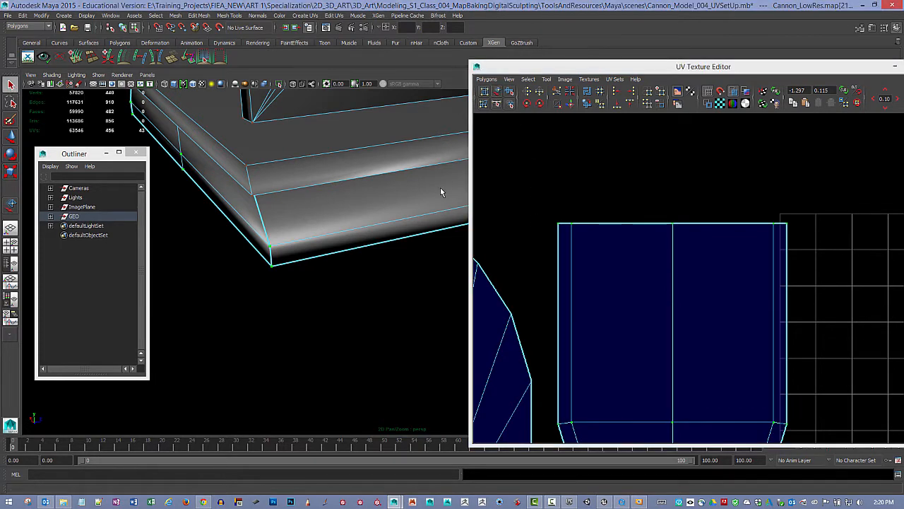
pyautogui.click(565, 231)
pyautogui.click(561, 227)
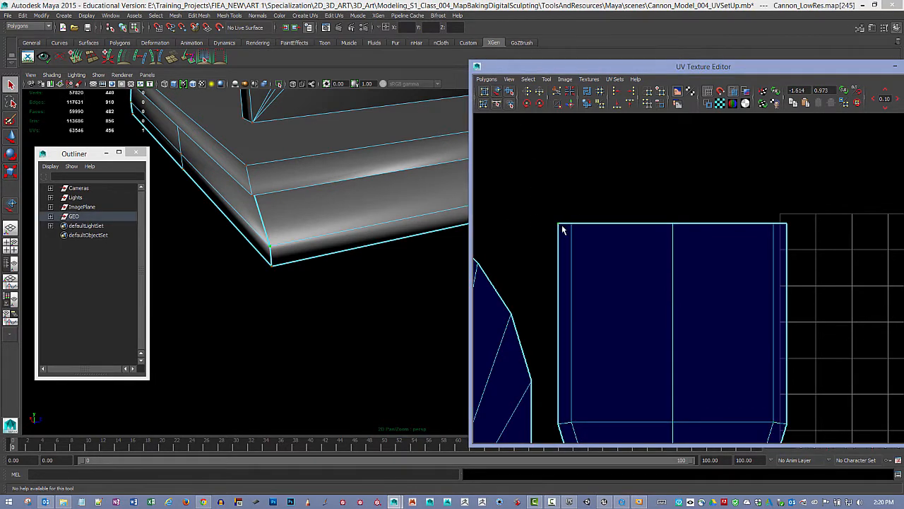
# Try to open the cut corner of the base's upper-surface shell by moving its upper-left corner UVs outward.
pyautogui.press('w')
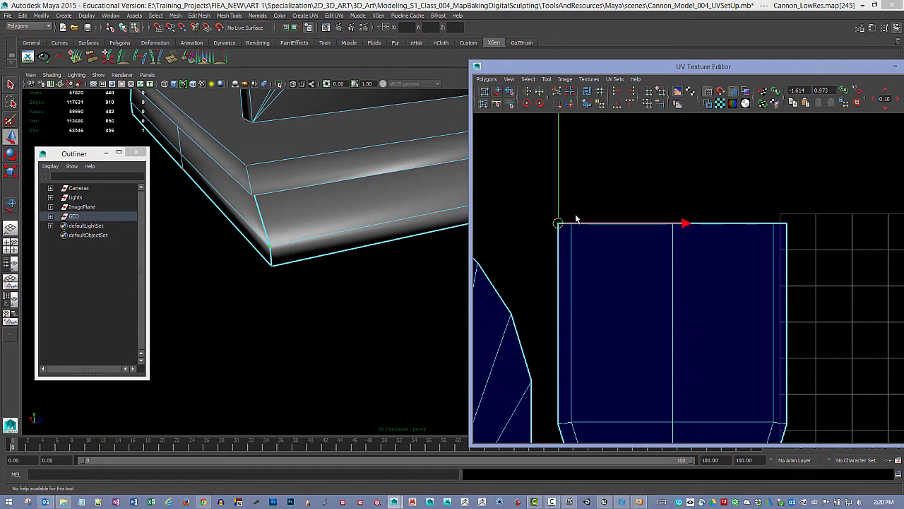
pyautogui.moveTo(558, 225); pyautogui.dragTo(501, 234)
pyautogui.click(572, 224)
pyautogui.click(558, 225)
pyautogui.click(558, 224)
pyautogui.click(558, 224)
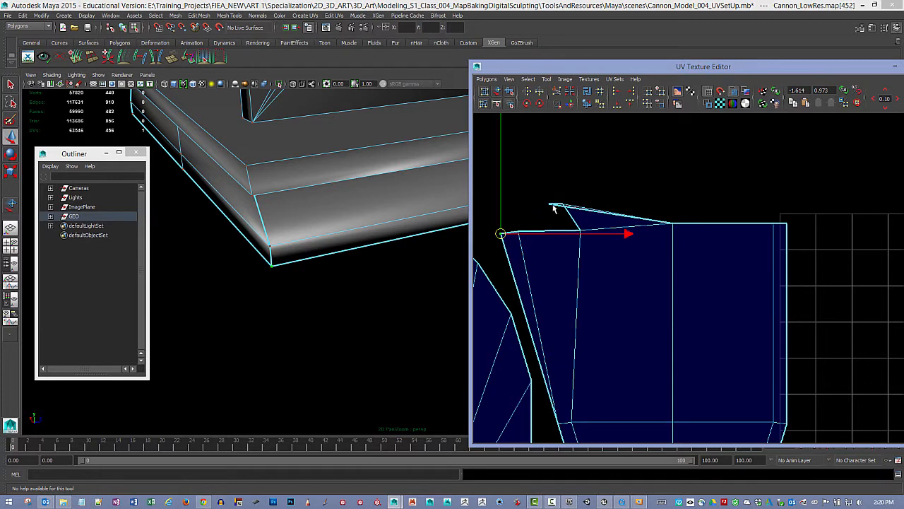
# Try to lift the overlapping back-flap UVs up and inward, away from the side flap at the cut corner.
pyautogui.click(551, 204)
pyautogui.moveTo(551, 205); pyautogui.dragTo(588, 185)
pyautogui.click(566, 207)
pyautogui.click(565, 205)
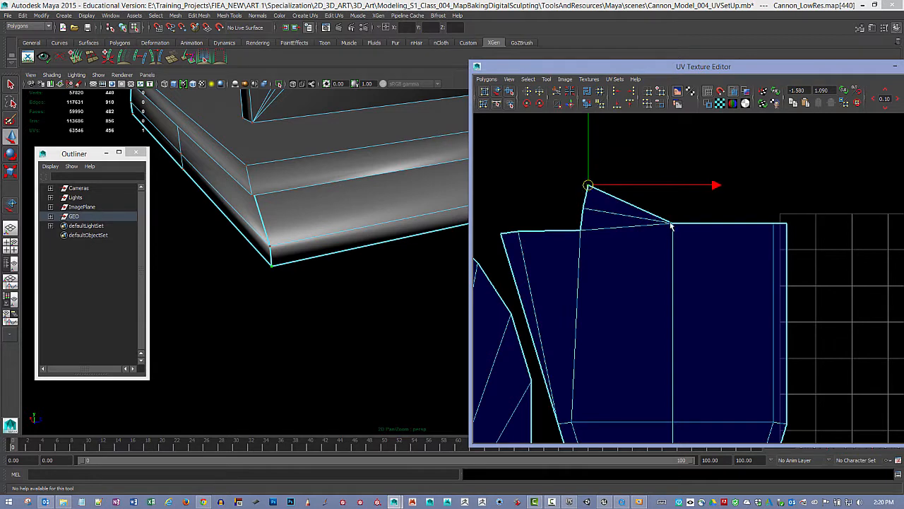
pyautogui.click(671, 225)
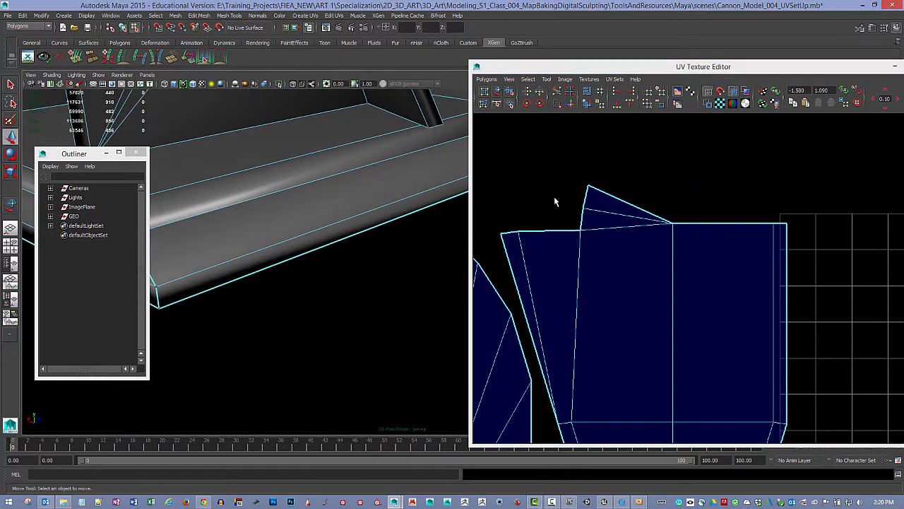
# Try to even out the back flap by nudging its middle UV up, checking the corner UVs against the model.
pyautogui.click(601, 195)
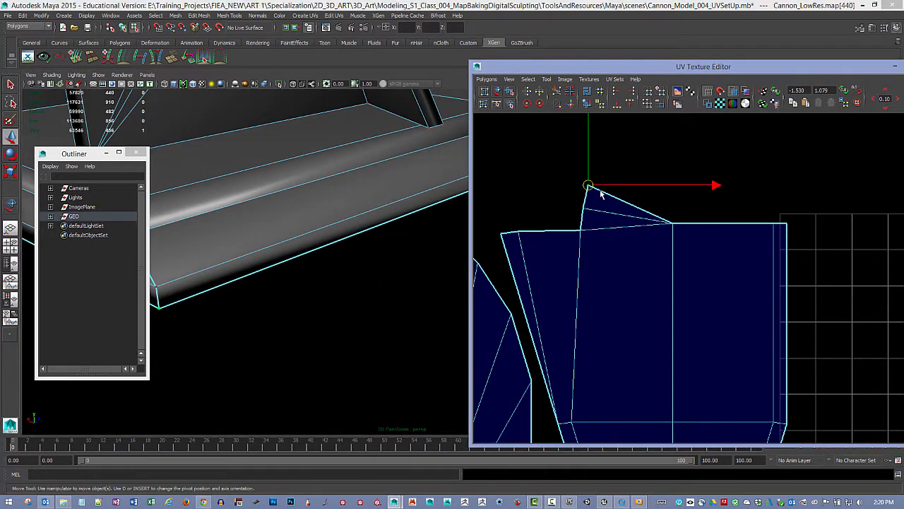
pyautogui.keyDown('alt'); pyautogui.moveTo(299, 314); pyautogui.dragTo(324, 281); pyautogui.keyUp('alt')
pyautogui.keyDown('alt'); pyautogui.moveTo(324, 281); pyautogui.dragTo(383, 276, button='right'); pyautogui.keyUp('alt')
pyautogui.keyDown('alt'); pyautogui.moveTo(384, 276); pyautogui.dragTo(462, 303); pyautogui.keyUp('alt')
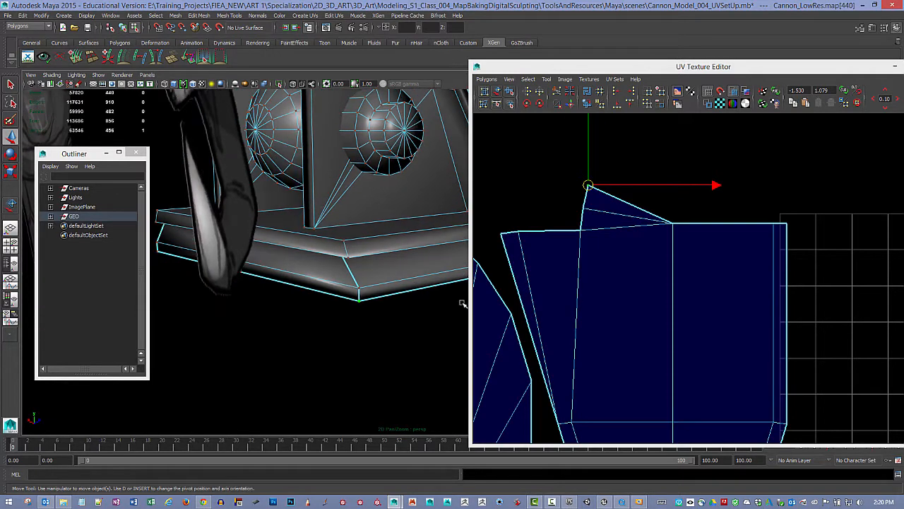
pyautogui.click(583, 209)
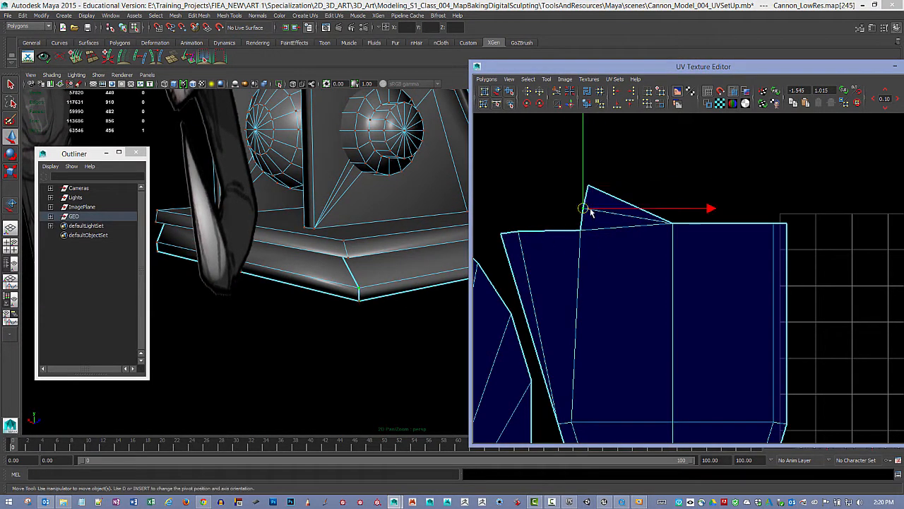
pyautogui.moveTo(591, 212); pyautogui.dragTo(591, 207)
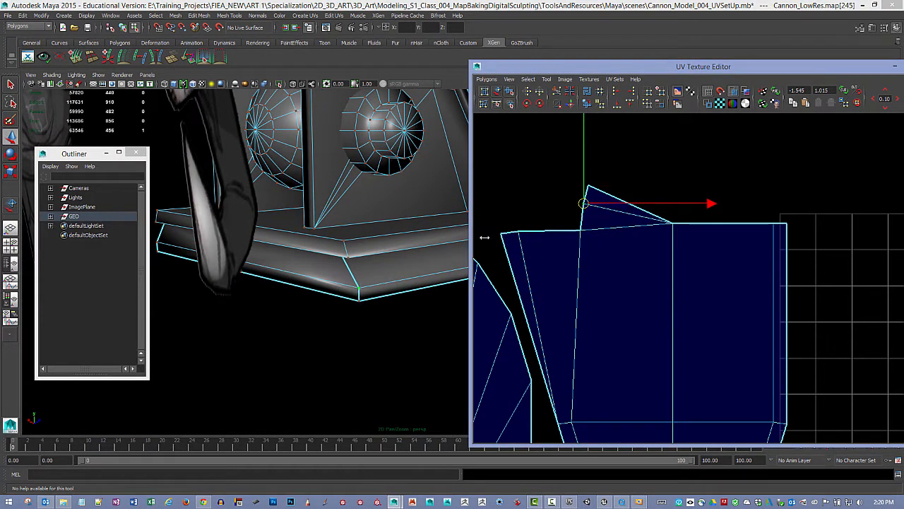
pyautogui.click(578, 228)
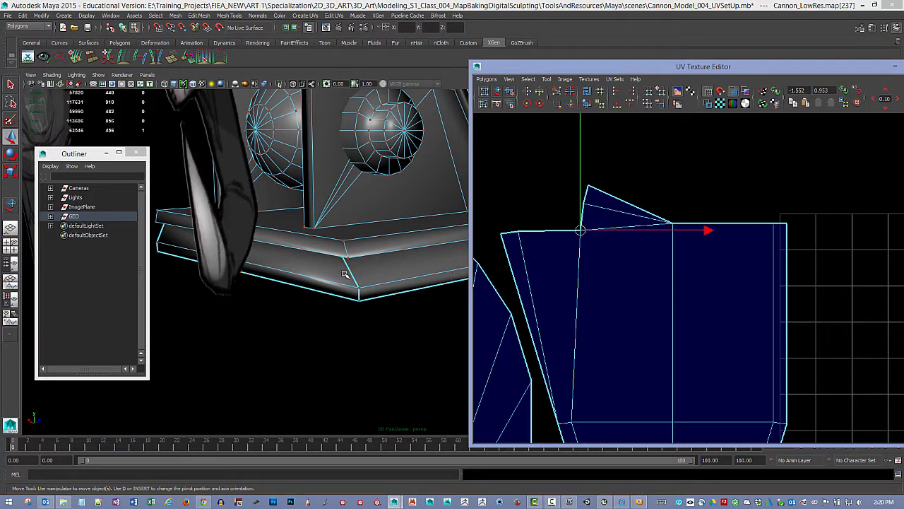
pyautogui.moveTo(344, 275)
pyautogui.keyDown('alt'); pyautogui.mouseDown()
pyautogui.moveTo(337, 274)
pyautogui.moveTo(346, 268)
pyautogui.mouseUp(); pyautogui.keyUp('alt')
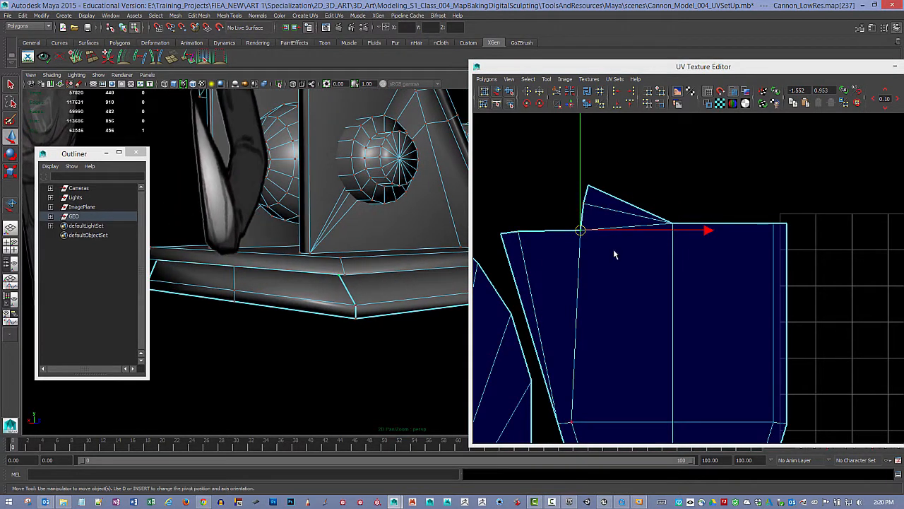
pyautogui.keyDown('alt'); pyautogui.moveTo(562, 252); pyautogui.dragTo(535, 243, button='middle'); pyautogui.keyUp('alt')
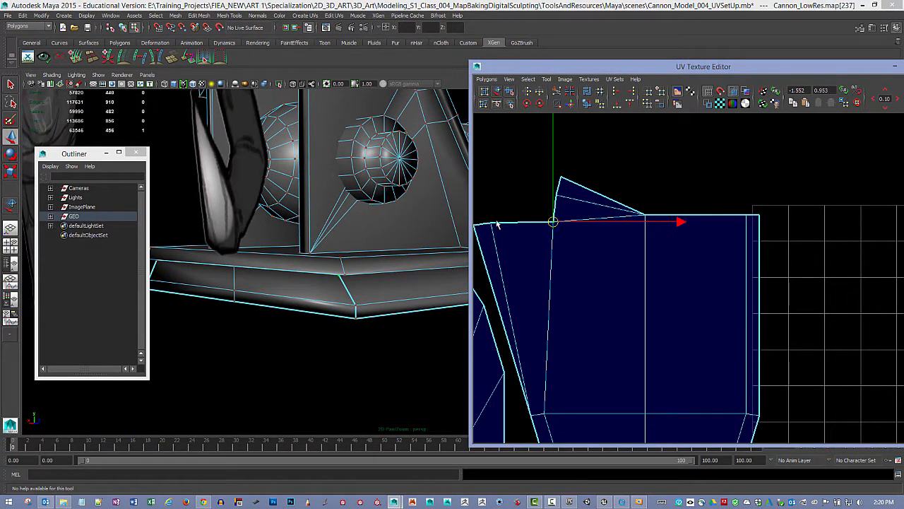
pyautogui.moveTo(503, 239); pyautogui.dragTo(503, 238)
pyautogui.keyDown('alt'); pyautogui.moveTo(370, 305); pyautogui.dragTo(396, 284); pyautogui.keyUp('alt')
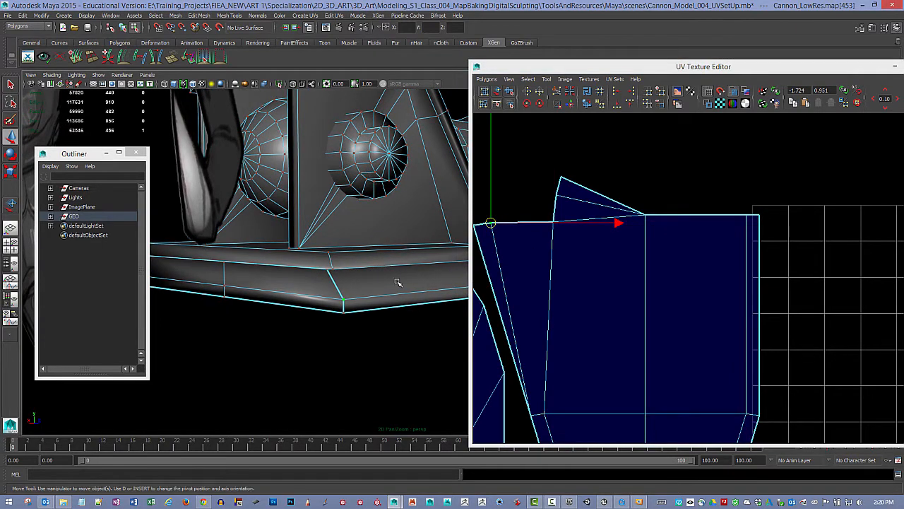
pyautogui.scroll(-2, 521, 233)
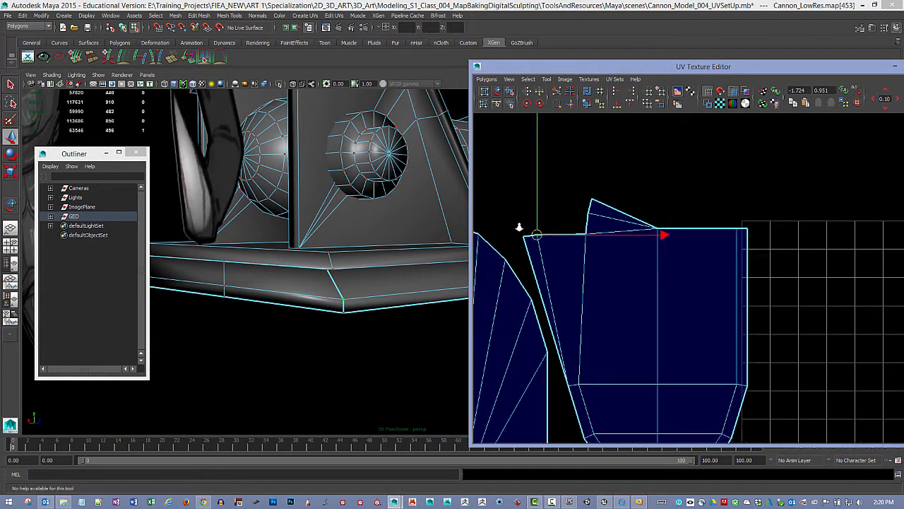
# Undo all manual UV moves at the cut corner of the base's upper-surface shell.
pyautogui.hotkey('ctrl', 'z')
pyautogui.hotkey('ctrl', 'z')
pyautogui.hotkey('ctrl', 'z')
pyautogui.hotkey('ctrl', 'z')
pyautogui.hotkey('ctrl', 'z')
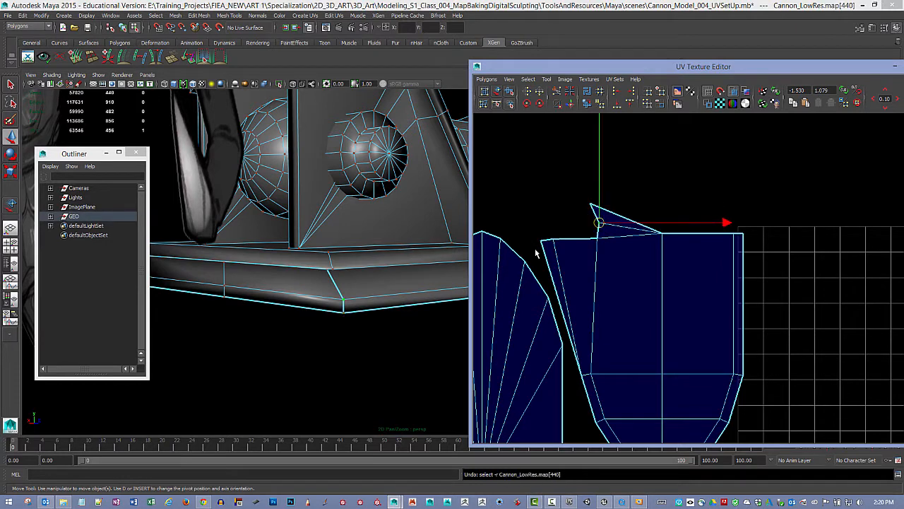
pyautogui.hotkey('ctrl', 'z')
pyautogui.hotkey('ctrl', 'z')
pyautogui.hotkey('ctrl', 'z')
pyautogui.hotkey('ctrl', 'z')
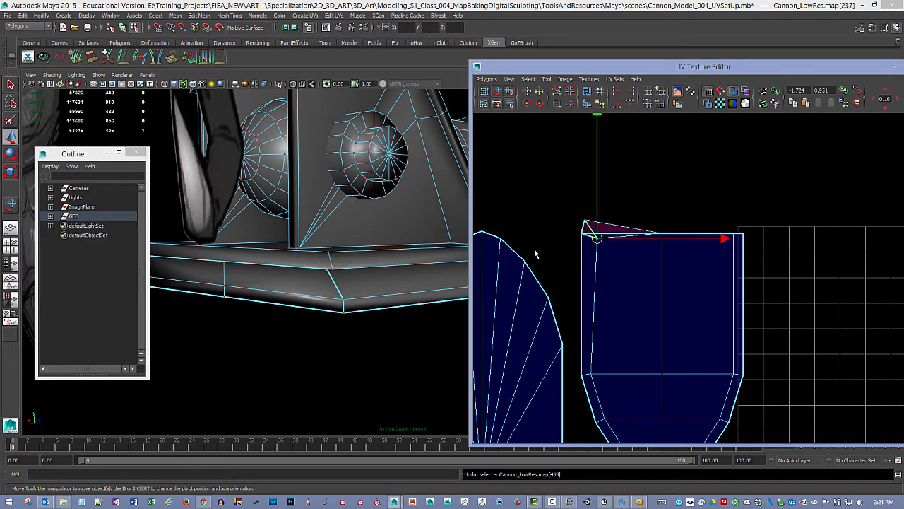
pyautogui.scroll(-2, 760, 256)
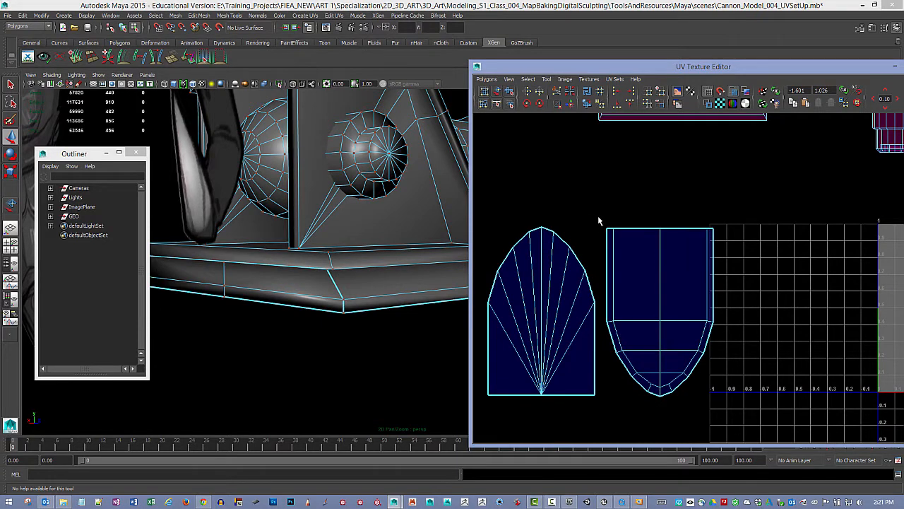
# Select all UVs of the base's upper-surface shell and unfold them twice.
pyautogui.moveTo(599, 217); pyautogui.dragTo(790, 403)
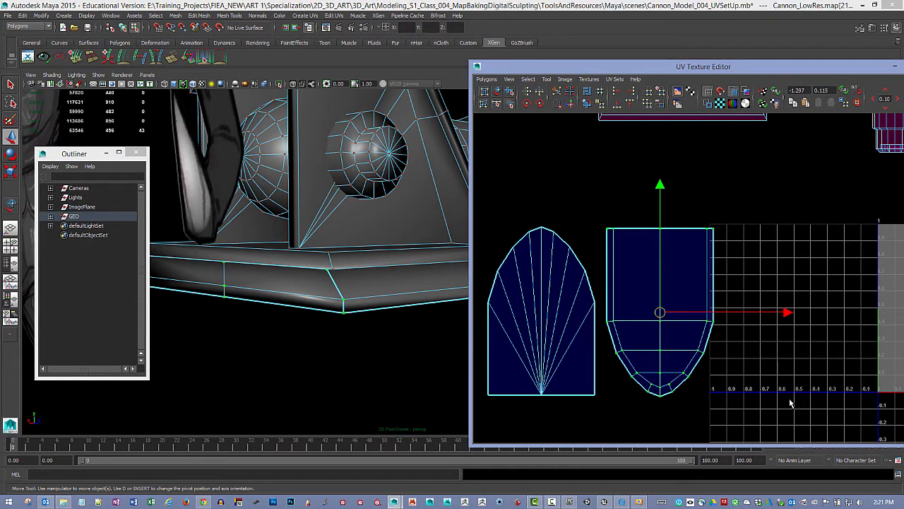
pyautogui.click(586, 105)
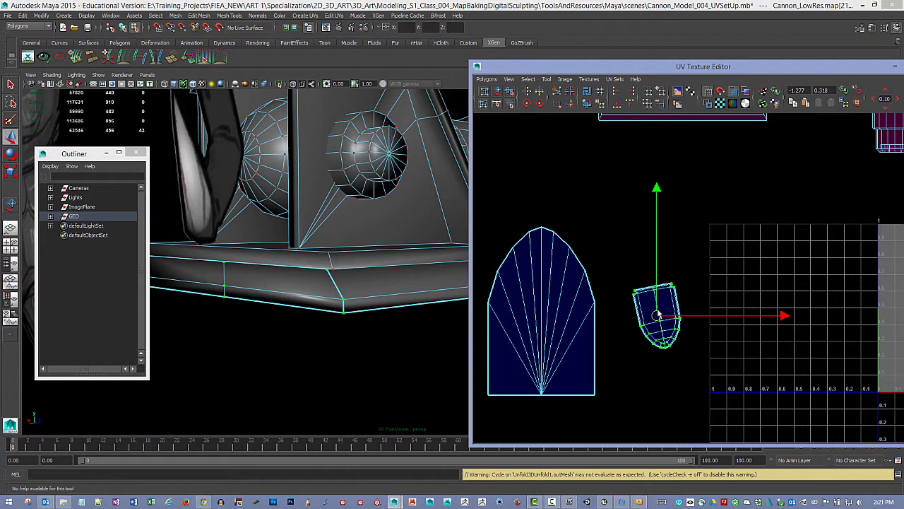
pyautogui.click(586, 105)
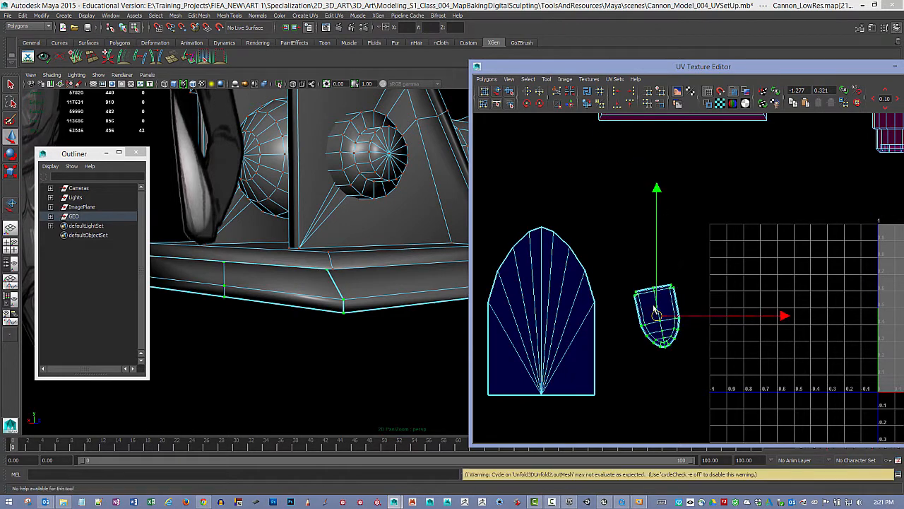
# Rotate the unfolded upper-surface shell clockwise until it stands upright.
pyautogui.keyDown('alt'); pyautogui.moveTo(621, 299); pyautogui.dragTo(752, 315, button='right'); pyautogui.keyUp('alt')
pyautogui.keyDown('alt'); pyautogui.moveTo(747, 313); pyautogui.dragTo(767, 268, button='middle'); pyautogui.keyUp('alt')
pyautogui.keyDown('alt'); pyautogui.moveTo(647, 266); pyautogui.dragTo(679, 293, button='right'); pyautogui.keyUp('alt')
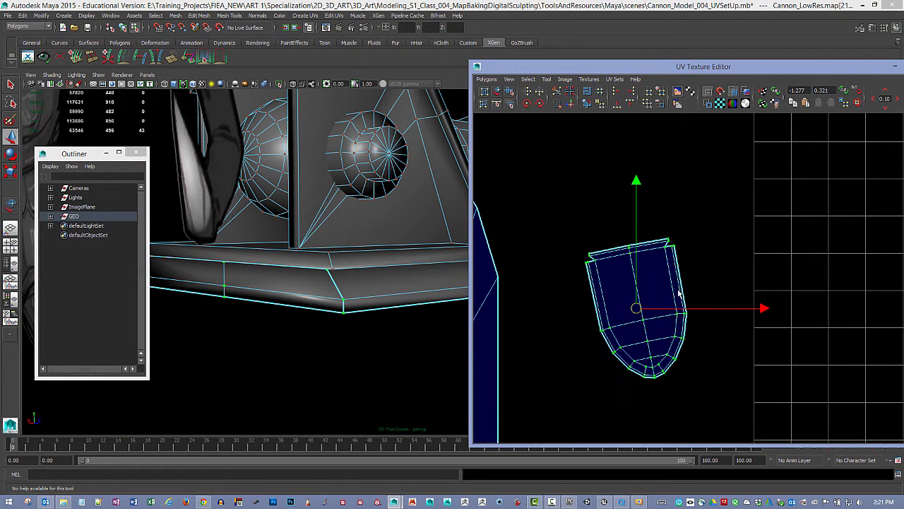
pyautogui.press('e')
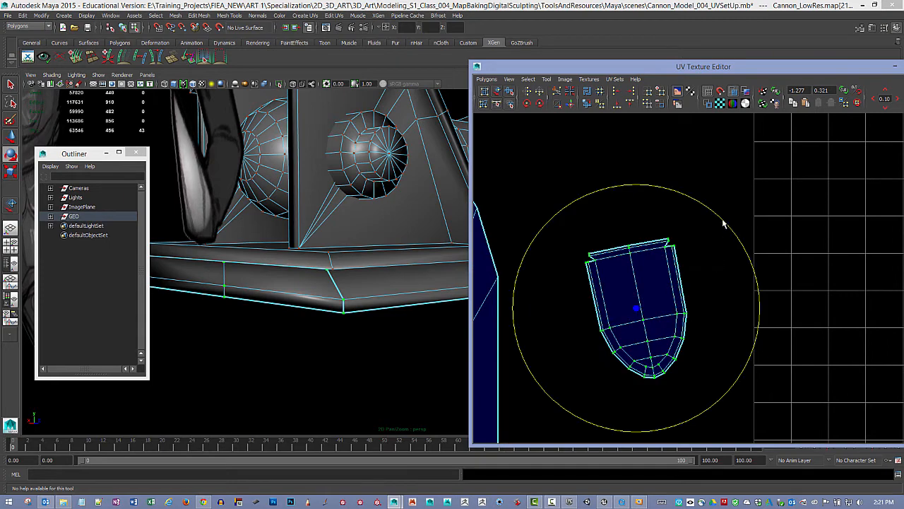
pyautogui.moveTo(723, 224); pyautogui.dragTo(742, 238)
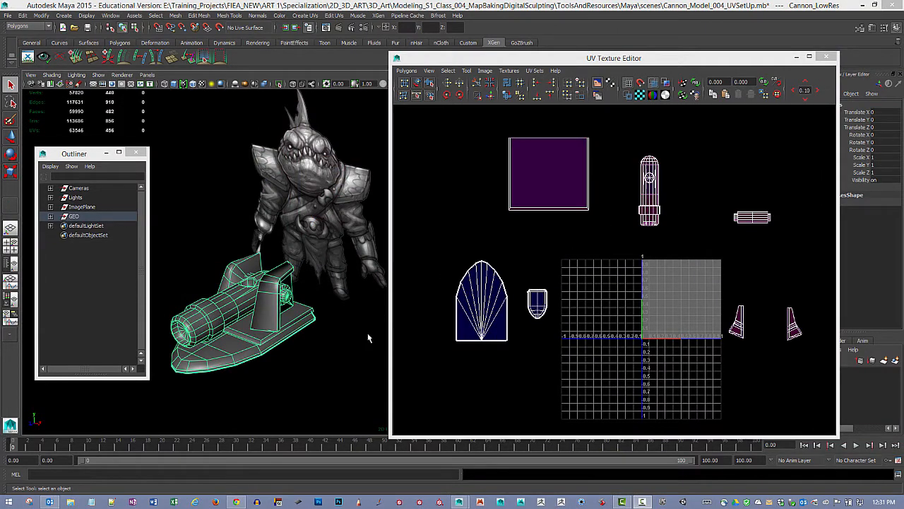
# Switch to edge selection and select the lower edges along one side and the front of the raised platform on the base.
pyautogui.keyDown('alt'); pyautogui.moveTo(244, 304); pyautogui.dragTo(274, 281, button='middle'); pyautogui.keyUp('alt')
pyautogui.keyDown('alt'); pyautogui.moveTo(274, 281); pyautogui.dragTo(365, 319, button='right'); pyautogui.keyUp('alt')
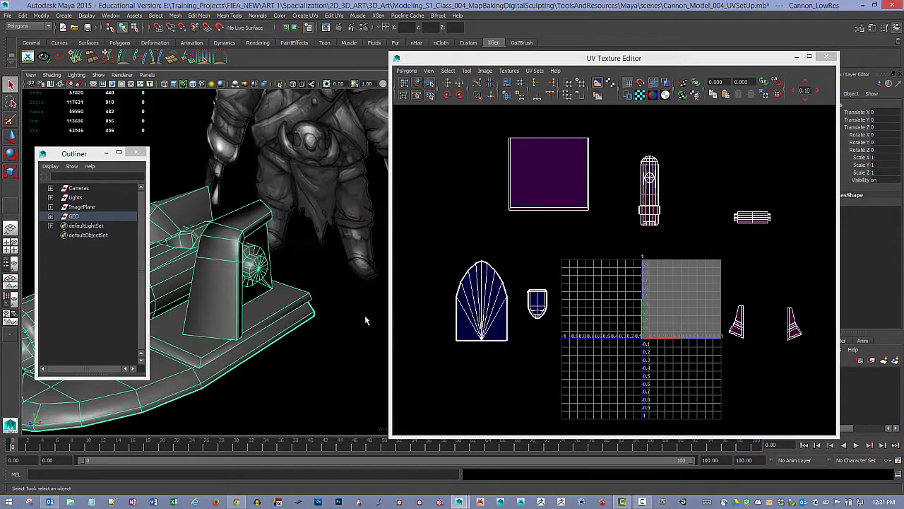
pyautogui.keyDown('alt'); pyautogui.moveTo(261, 341); pyautogui.dragTo(341, 287, button='middle'); pyautogui.keyUp('alt')
pyautogui.moveTo(341, 288)
pyautogui.keyDown('alt'); pyautogui.mouseDown()
pyautogui.moveTo(378, 293)
pyautogui.moveTo(326, 293)
pyautogui.mouseUp(); pyautogui.keyUp('alt')
pyautogui.keyDown('alt'); pyautogui.moveTo(327, 293); pyautogui.dragTo(377, 317, button='right'); pyautogui.keyUp('alt')
pyautogui.moveTo(296, 307)
pyautogui.keyDown('alt'); pyautogui.mouseDown()
pyautogui.moveTo(361, 329)
pyautogui.moveTo(286, 305)
pyautogui.mouseUp(); pyautogui.keyUp('alt')
pyautogui.keyDown('alt'); pyautogui.moveTo(286, 306); pyautogui.dragTo(318, 318, button='right'); pyautogui.keyUp('alt')
pyautogui.keyDown('alt'); pyautogui.moveTo(276, 301); pyautogui.dragTo(320, 304, button='middle'); pyautogui.keyUp('alt')
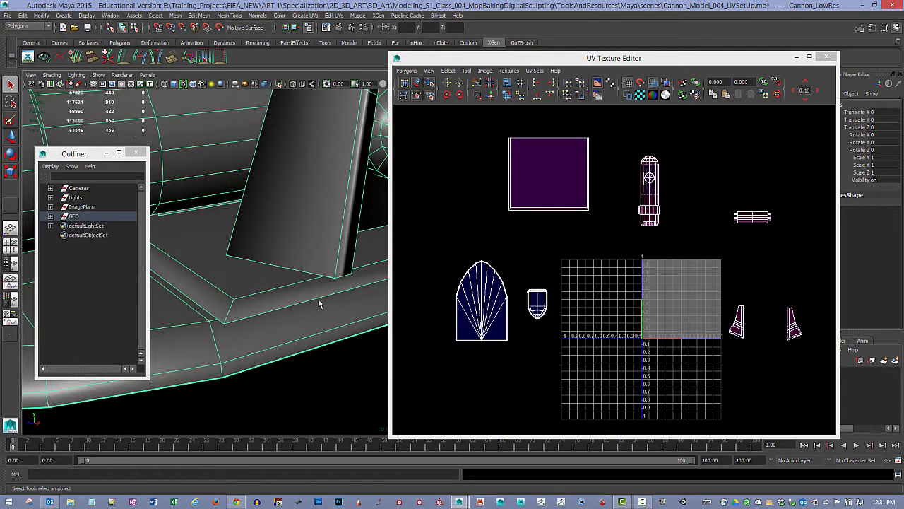
pyautogui.press('F10')
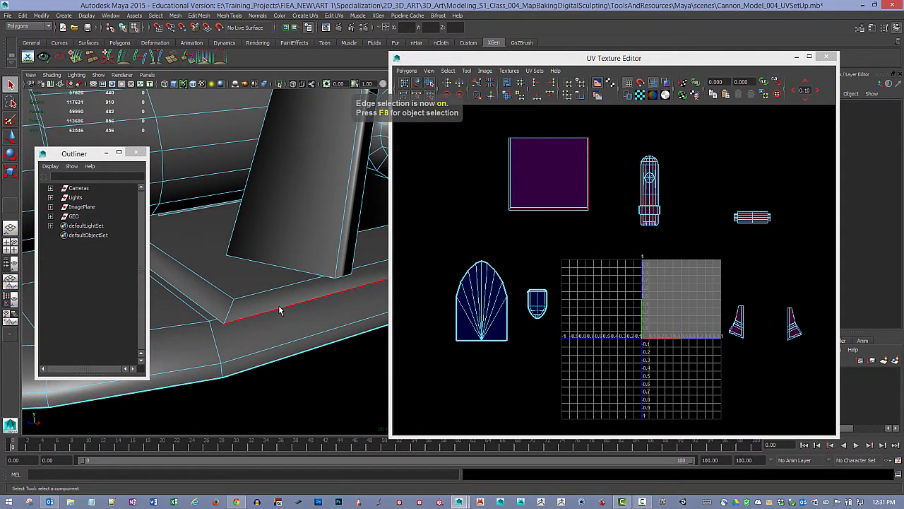
pyautogui.click(295, 315)
pyautogui.keyDown('alt'); pyautogui.moveTo(296, 317); pyautogui.dragTo(201, 275); pyautogui.keyUp('alt')
pyautogui.click(332, 284)
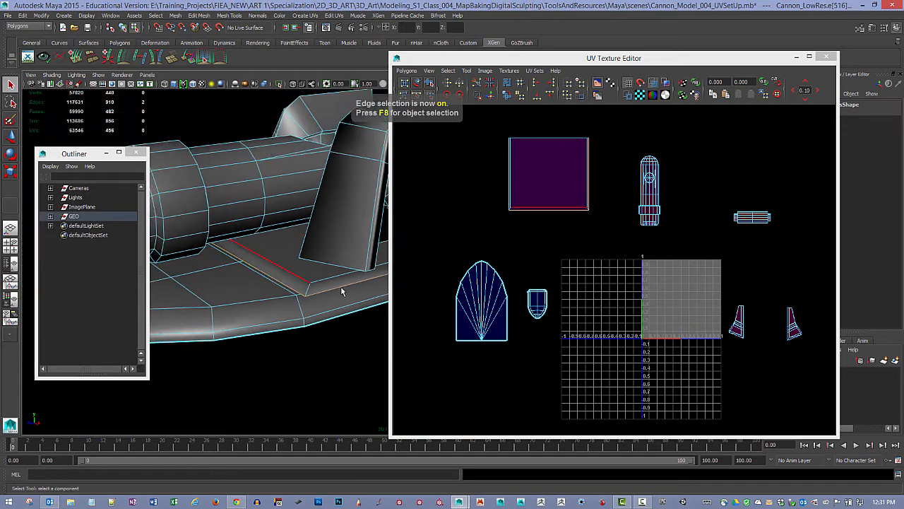
# Add the raised platform's remaining lower edges at the back and opposite side, and cut the UVs along the full outline.
pyautogui.keyDown('alt'); pyautogui.moveTo(332, 284); pyautogui.dragTo(238, 276); pyautogui.keyUp('alt')
pyautogui.keyDown('alt'); pyautogui.moveTo(238, 276); pyautogui.dragTo(287, 309, button='middle'); pyautogui.keyUp('alt')
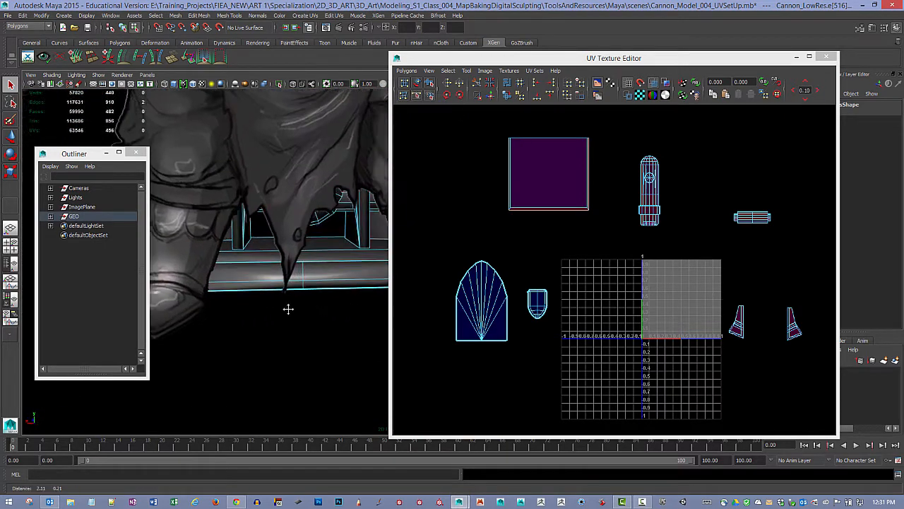
pyautogui.keyDown('alt'); pyautogui.moveTo(287, 309); pyautogui.dragTo(268, 308); pyautogui.keyUp('alt')
pyautogui.keyDown('alt'); pyautogui.moveTo(269, 309); pyautogui.dragTo(262, 313, button='middle'); pyautogui.keyUp('alt')
pyautogui.press('f')
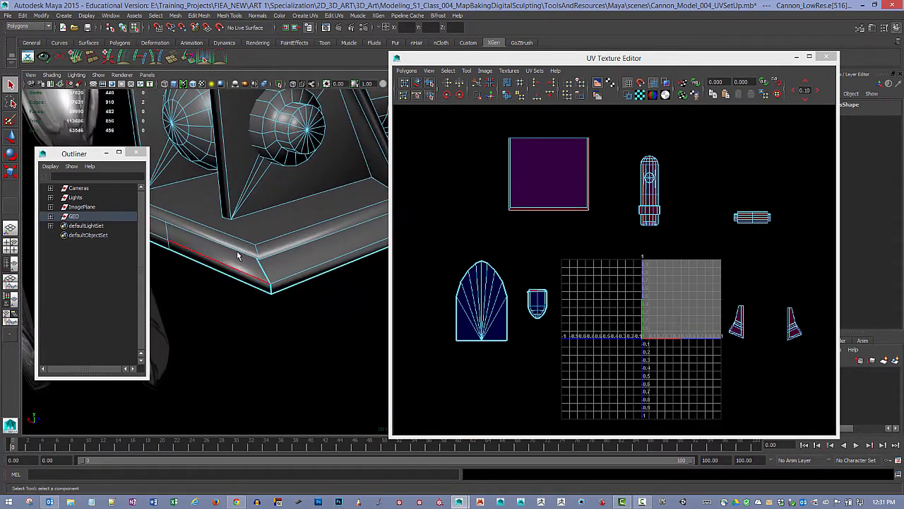
pyautogui.click(281, 255)
pyautogui.keyDown('alt'); pyautogui.moveTo(300, 267); pyautogui.dragTo(246, 318); pyautogui.keyUp('alt')
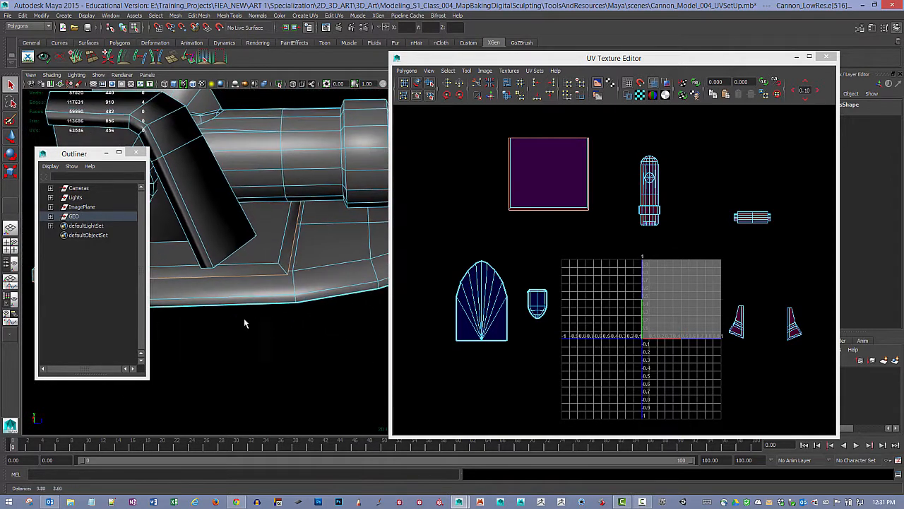
pyautogui.click(477, 83)
# Select the four short bevel edges at the corners of the raised platform and cut the UVs along them.
pyautogui.keyDown('alt'); pyautogui.moveTo(287, 232); pyautogui.dragTo(274, 205); pyautogui.keyUp('alt')
pyautogui.click(348, 232)
pyautogui.keyDown('alt'); pyautogui.moveTo(274, 206); pyautogui.dragTo(354, 224, button='middle'); pyautogui.keyUp('alt')
pyautogui.keyDown('alt'); pyautogui.moveTo(353, 224); pyautogui.dragTo(315, 256); pyautogui.keyUp('alt')
pyautogui.keyDown('alt'); pyautogui.moveTo(209, 224); pyautogui.dragTo(287, 238); pyautogui.keyUp('alt')
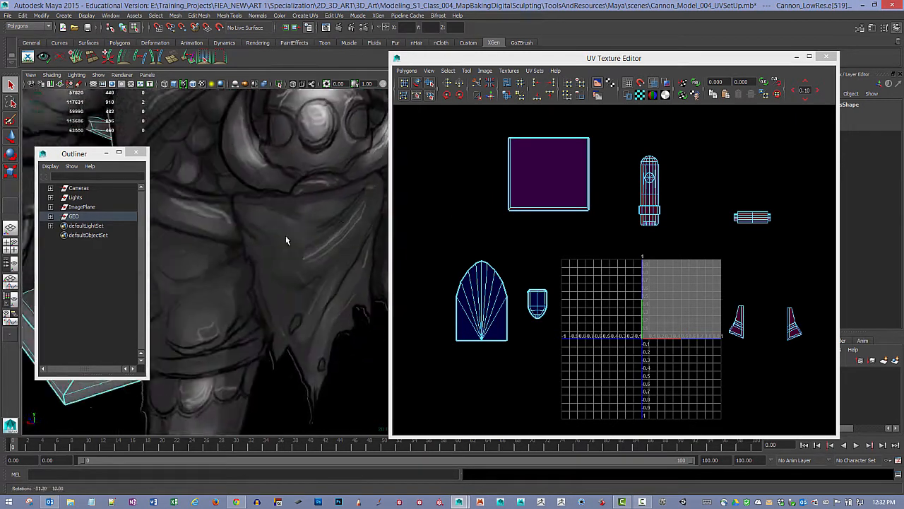
pyautogui.keyDown('alt'); pyautogui.moveTo(287, 238); pyautogui.dragTo(311, 247, button='middle'); pyautogui.keyUp('alt')
pyautogui.keyDown('alt'); pyautogui.moveTo(311, 247); pyautogui.dragTo(270, 252); pyautogui.keyUp('alt')
pyautogui.keyDown('shift'); pyautogui.click(248, 303); pyautogui.keyUp('shift')
pyautogui.keyDown('alt'); pyautogui.moveTo(271, 252); pyautogui.dragTo(218, 217, button='middle'); pyautogui.keyUp('alt')
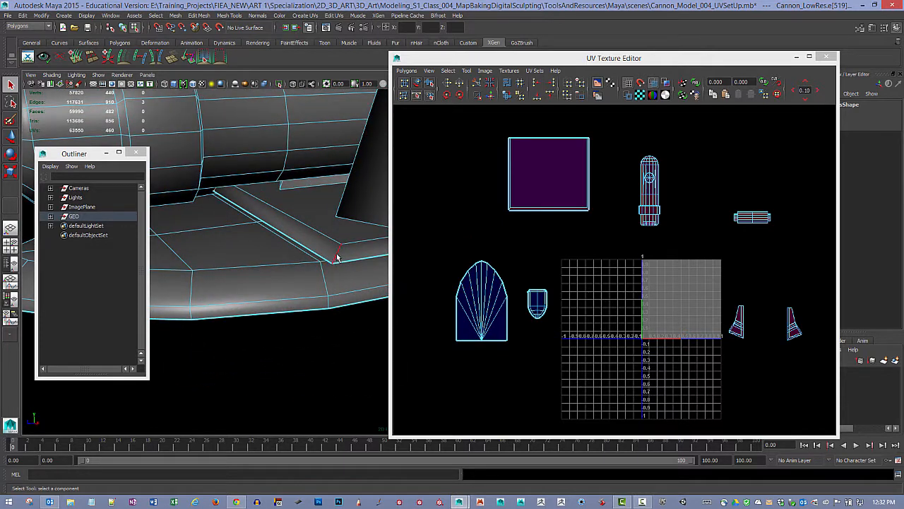
pyautogui.keyDown('shift'); pyautogui.click(337, 258); pyautogui.keyUp('shift')
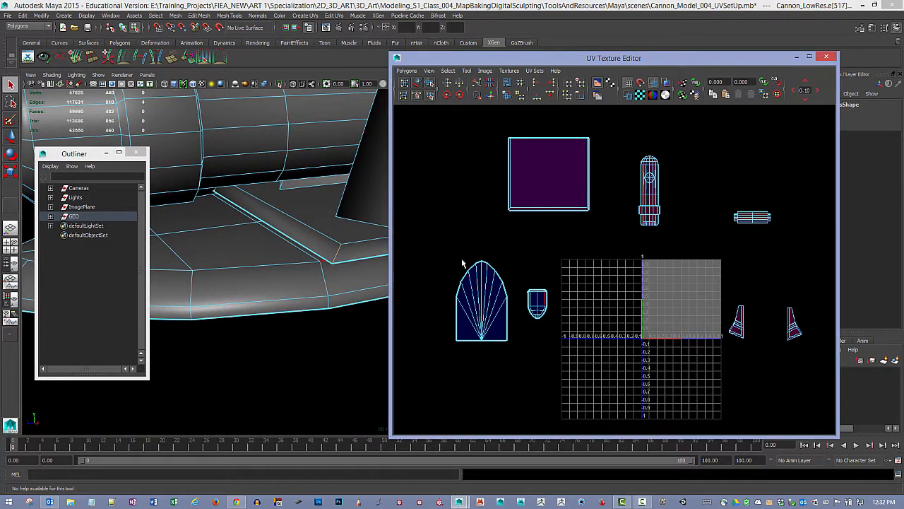
pyautogui.click(477, 83)
# Use the Move UV Shell tool to move the raised platform's shell off the overlapping square into the empty space left of it.
pyautogui.keyDown('alt'); pyautogui.moveTo(574, 180); pyautogui.dragTo(538, 168, button='right'); pyautogui.keyUp('alt')
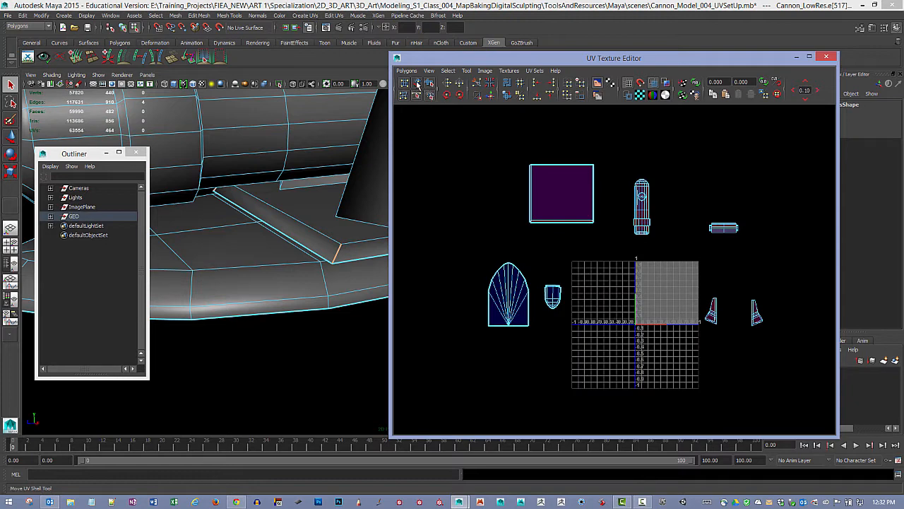
pyautogui.click(417, 83)
pyautogui.click(534, 170)
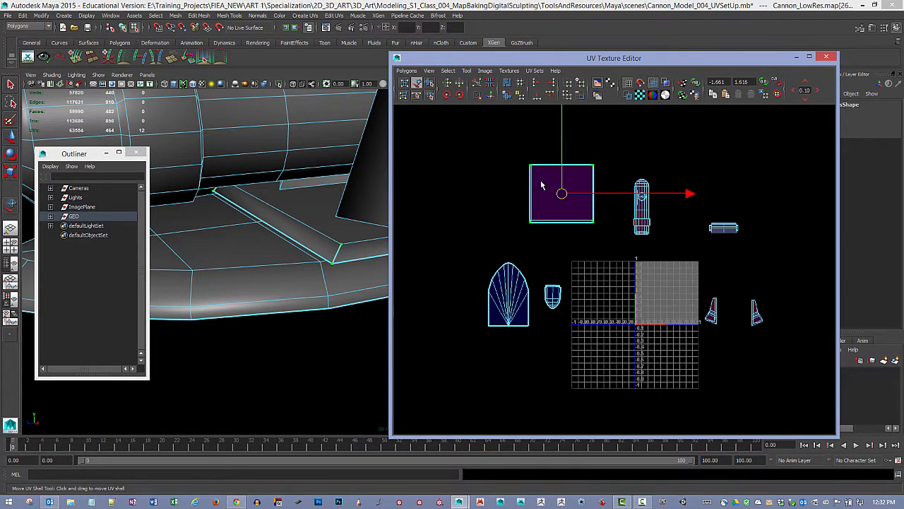
pyautogui.moveTo(561, 193); pyautogui.dragTo(452, 198)
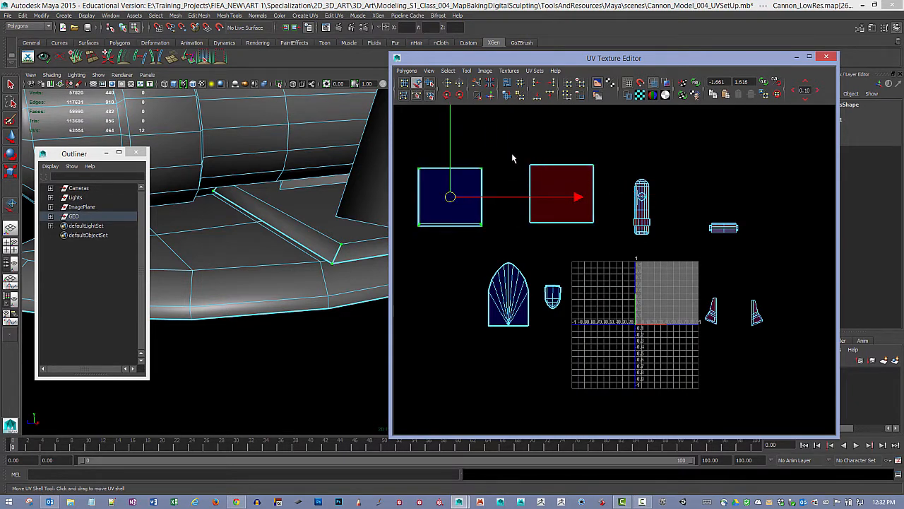
# Select the raised platform's shell, the outer of the two square shells, and unfold its UVs.
pyautogui.moveTo(513, 158); pyautogui.dragTo(611, 235)
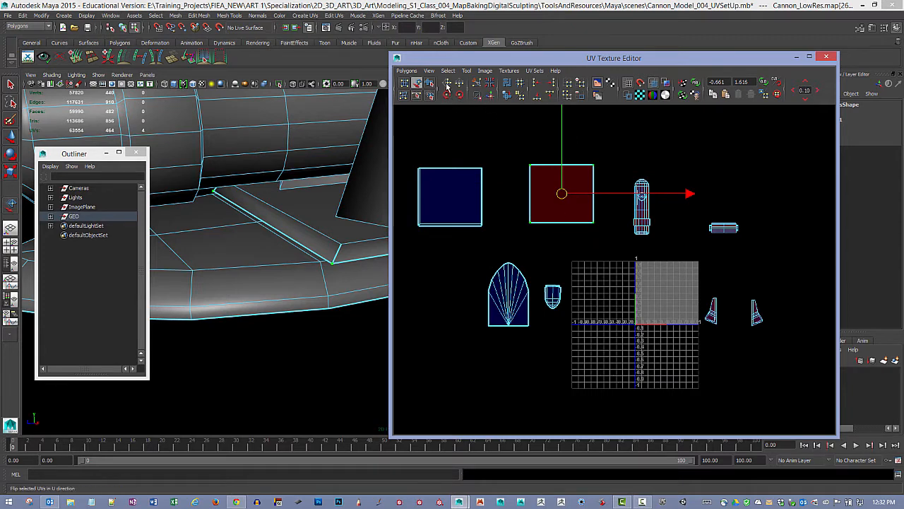
pyautogui.click(503, 182)
pyautogui.moveTo(408, 158); pyautogui.dragTo(483, 223)
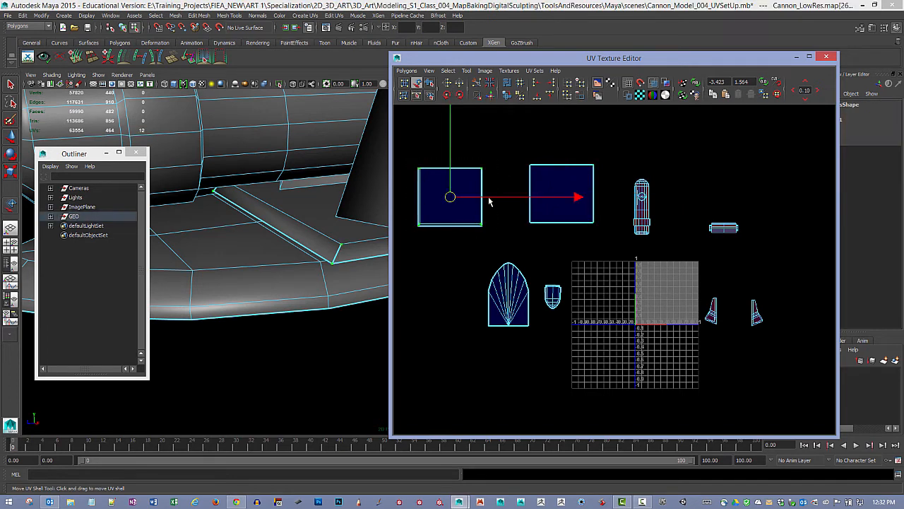
pyautogui.click(508, 96)
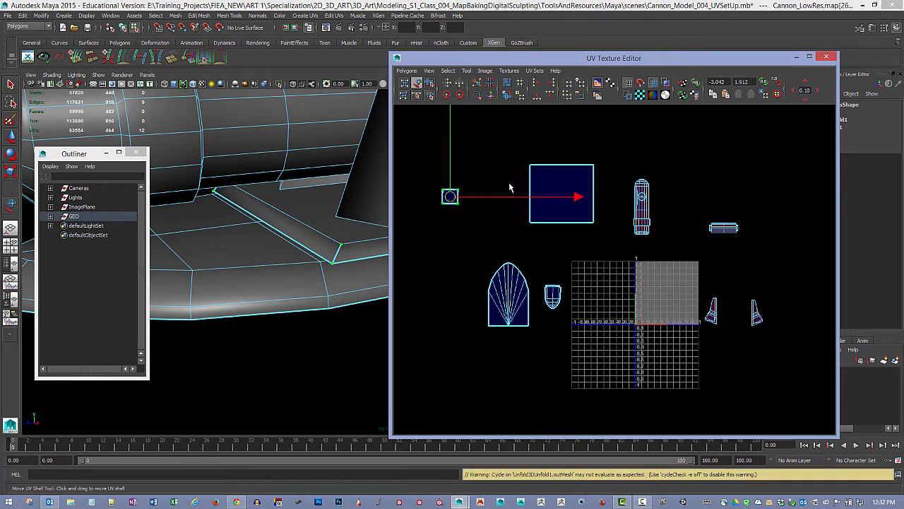
# Scale the unfolded platform shell up to roughly the size of the neighbouring square shell and move it close beside that square.
pyautogui.press('r')
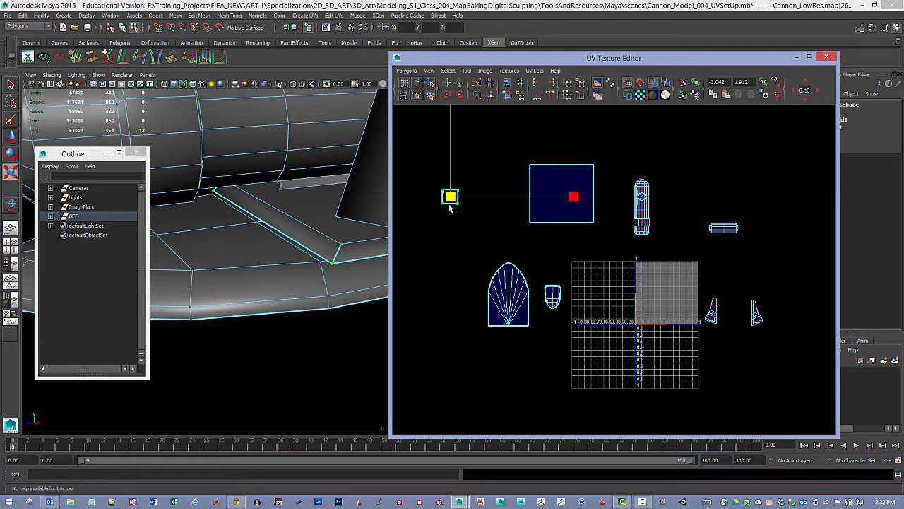
pyautogui.moveTo(450, 198); pyautogui.dragTo(521, 222)
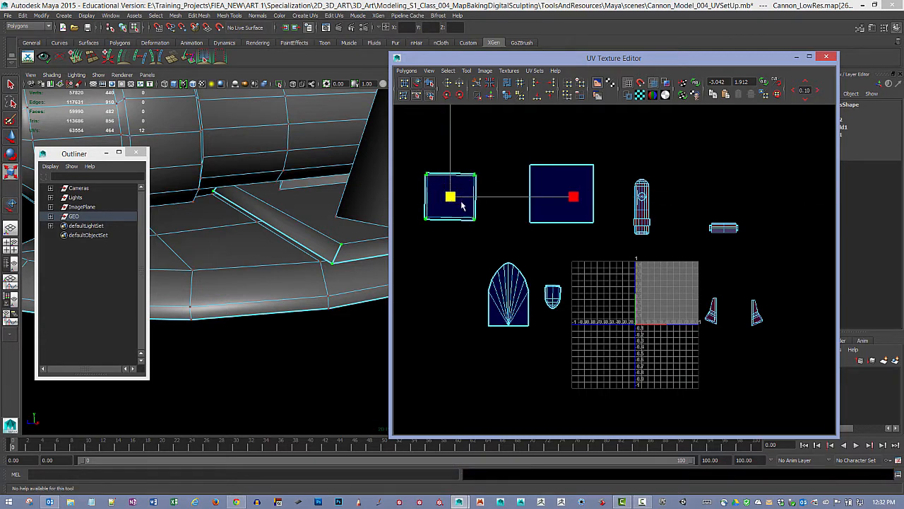
pyautogui.moveTo(462, 206); pyautogui.dragTo(503, 200)
pyautogui.press('w')
pyautogui.press('r')
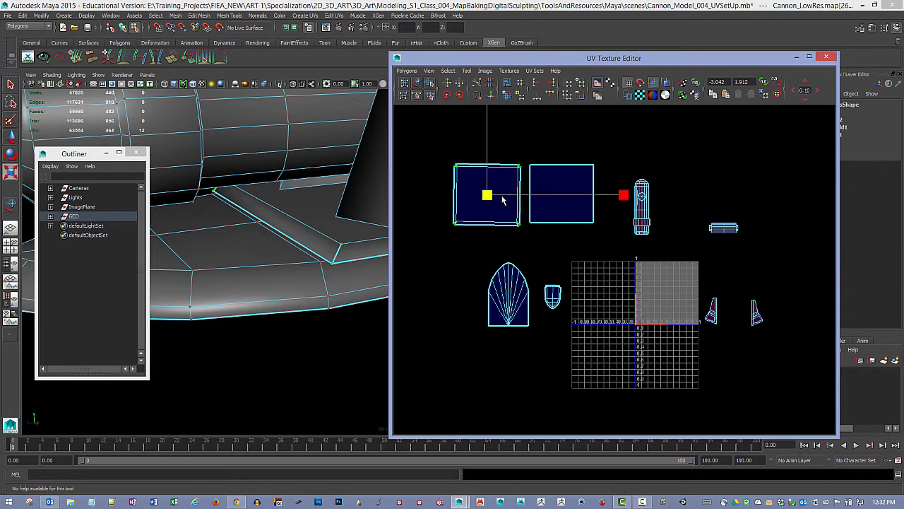
pyautogui.keyDown('alt'); pyautogui.moveTo(460, 188); pyautogui.dragTo(543, 200, button='right'); pyautogui.keyUp('alt')
pyautogui.keyDown('alt'); pyautogui.moveTo(543, 200); pyautogui.dragTo(696, 252, button='middle'); pyautogui.keyUp('alt')
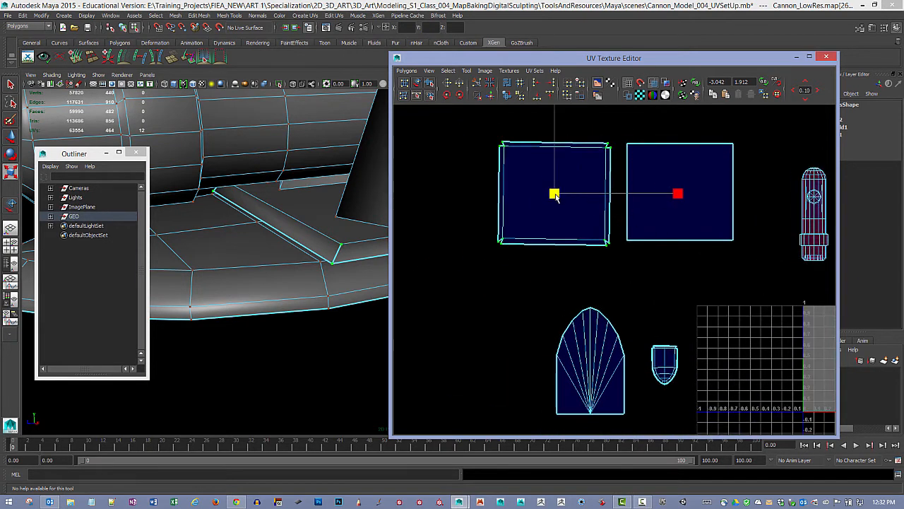
pyautogui.press('w')
pyautogui.moveTo(555, 196); pyautogui.dragTo(558, 194)
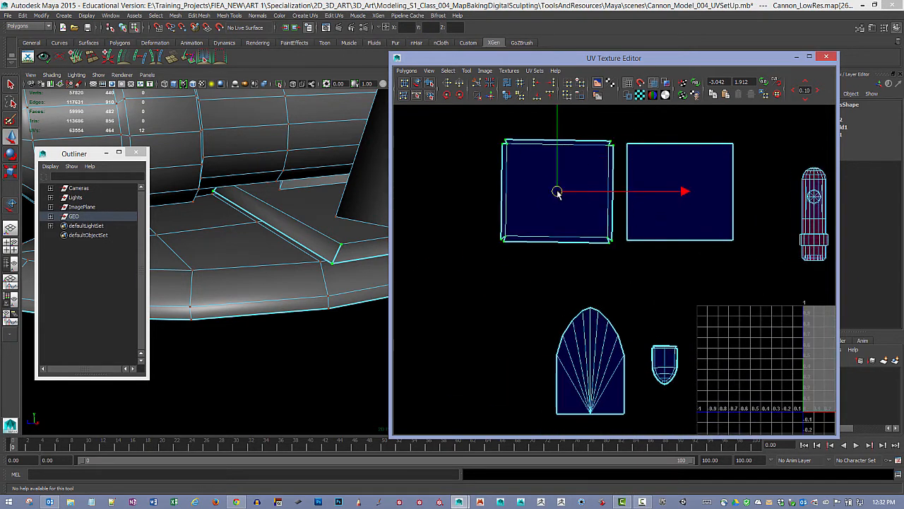
pyautogui.keyDown('alt'); pyautogui.moveTo(652, 205); pyautogui.dragTo(562, 208, button='right'); pyautogui.keyUp('alt')
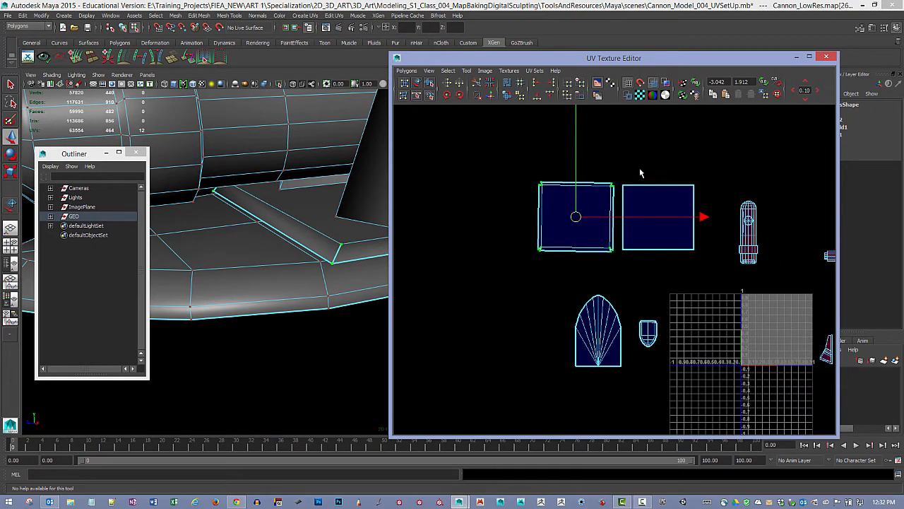
# Display the checker texture, move and narrow the UV Texture Editor, and compare the checker sizes on the raised platform and the rounded base.
pyautogui.click(640, 96)
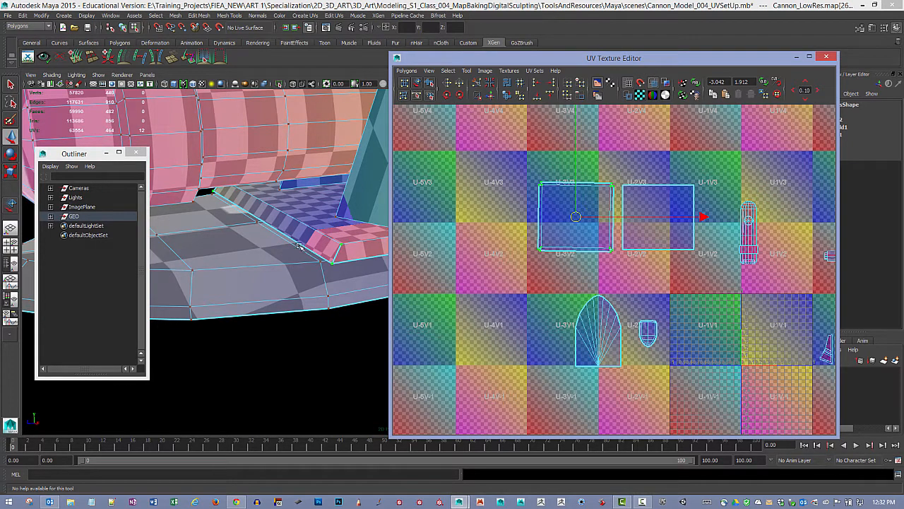
pyautogui.keyDown('alt'); pyautogui.moveTo(299, 246); pyautogui.dragTo(364, 258); pyautogui.keyUp('alt')
pyautogui.moveTo(390, 205); pyautogui.dragTo(304, 203)
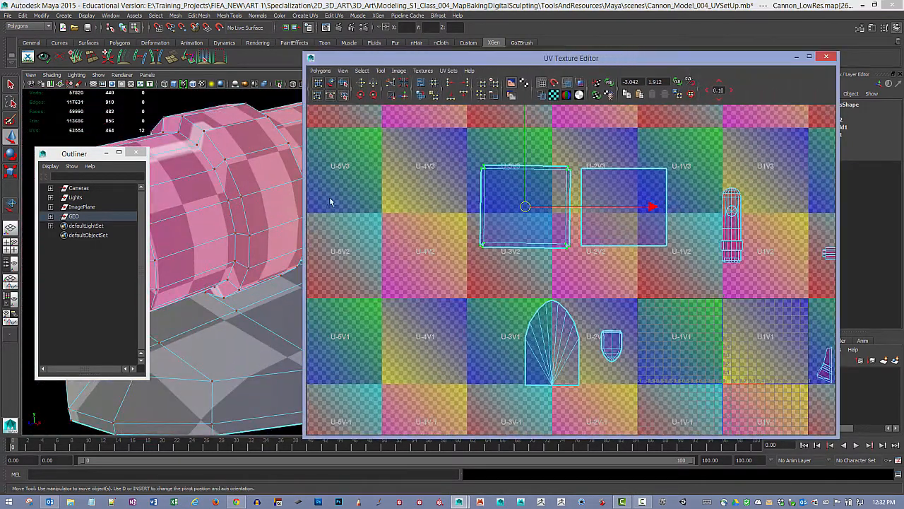
pyautogui.moveTo(366, 59); pyautogui.dragTo(422, 46)
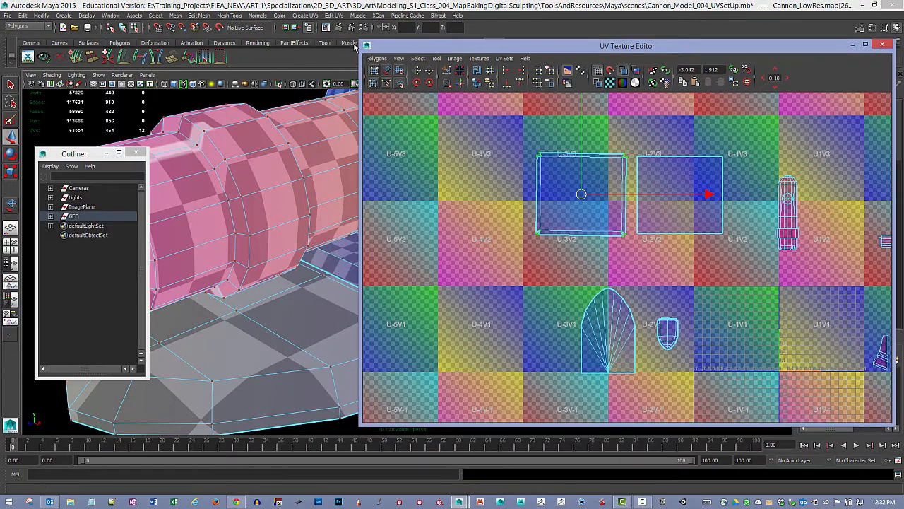
pyautogui.moveTo(361, 41); pyautogui.dragTo(465, 65)
pyautogui.keyDown('alt'); pyautogui.moveTo(423, 191); pyautogui.dragTo(385, 216, button='right'); pyautogui.keyUp('alt')
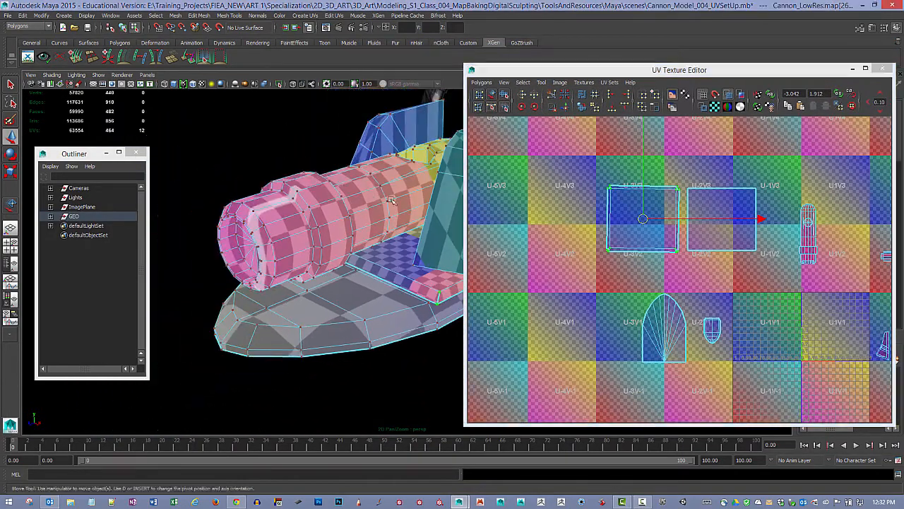
pyautogui.keyDown('alt'); pyautogui.moveTo(431, 233); pyautogui.dragTo(374, 191, button='middle'); pyautogui.keyUp('alt')
pyautogui.scroll(5, 370, 194)
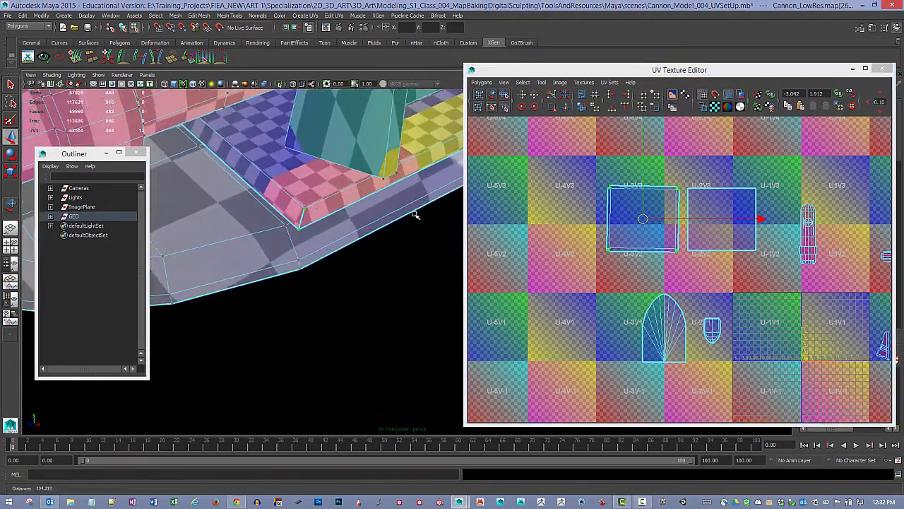
pyautogui.keyDown('alt'); pyautogui.moveTo(425, 176); pyautogui.dragTo(327, 162, button='right'); pyautogui.keyUp('alt')
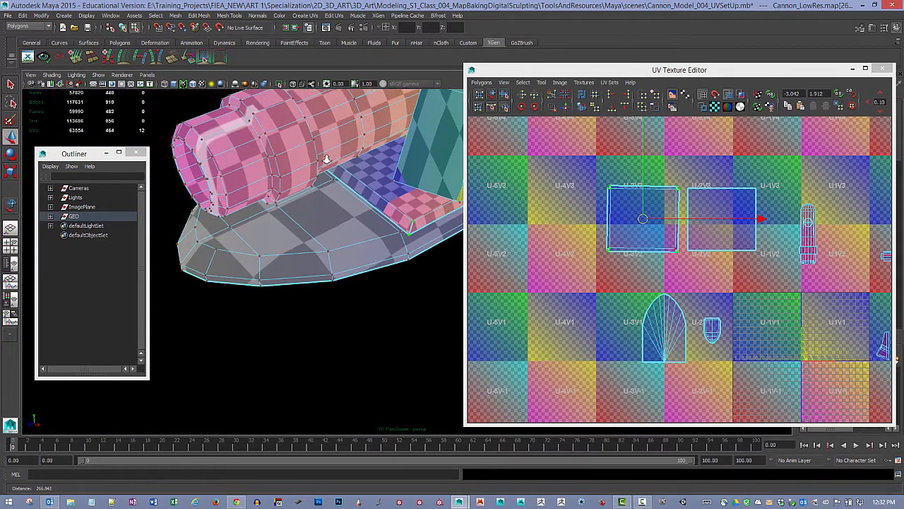
pyautogui.keyDown('alt'); pyautogui.moveTo(327, 162); pyautogui.dragTo(310, 181, button='middle'); pyautogui.keyUp('alt')
pyautogui.keyDown('alt'); pyautogui.moveTo(310, 181); pyautogui.dragTo(394, 211, button='right'); pyautogui.keyUp('alt')
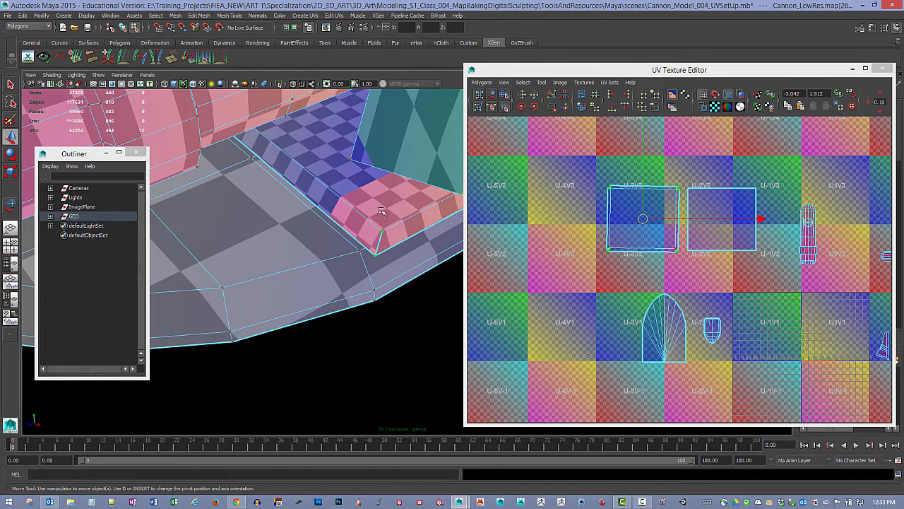
# Scale the small rounded base shell up until its checkers approach the platform's size, and place it directly beside the fan-shaped shell.
pyautogui.click(712, 329)
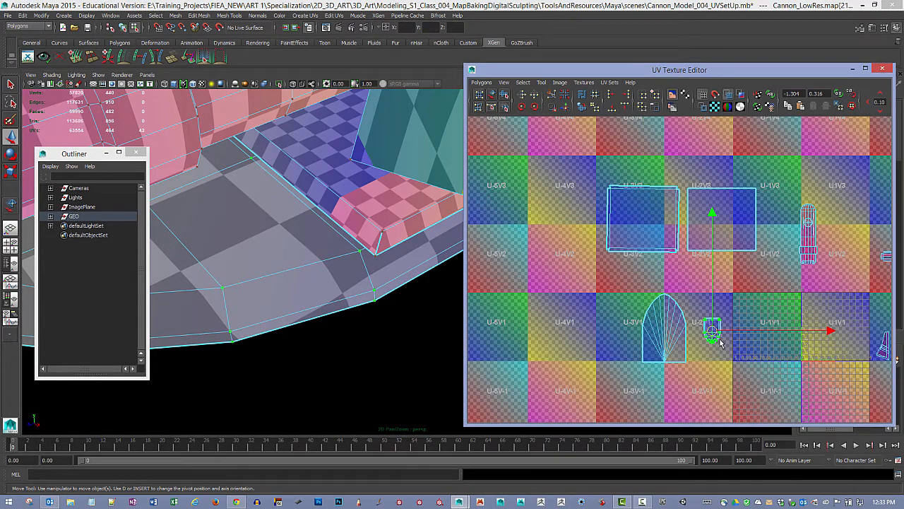
pyautogui.press('r')
pyautogui.scroll(-6, 316, 281)
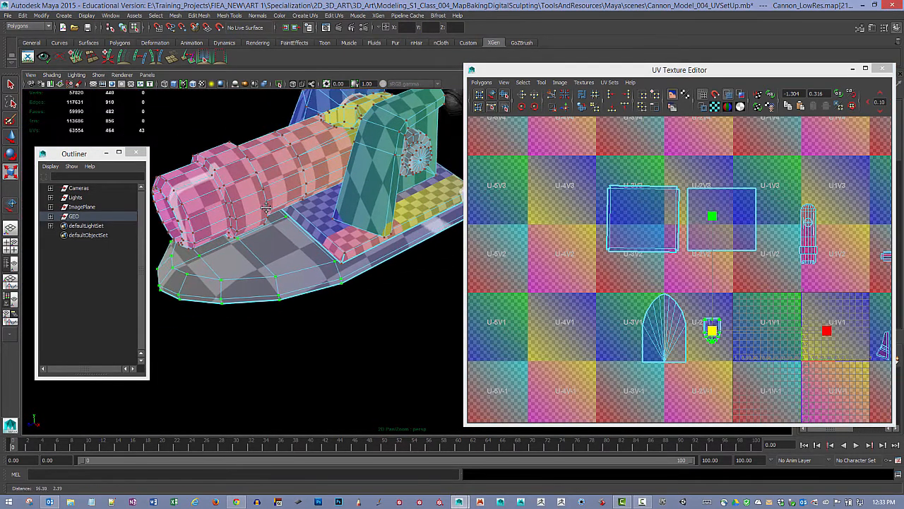
pyautogui.moveTo(715, 332); pyautogui.dragTo(900, 383)
pyautogui.press('w')
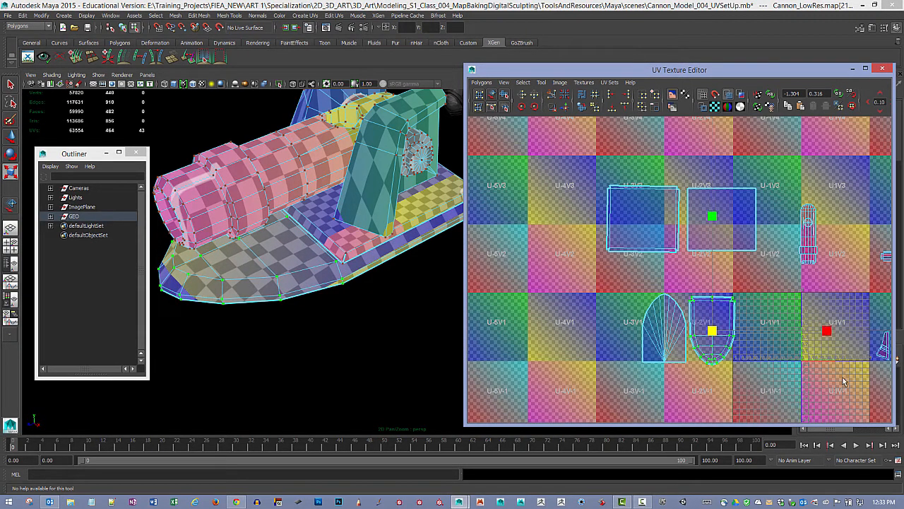
pyautogui.moveTo(715, 334); pyautogui.dragTo(714, 333)
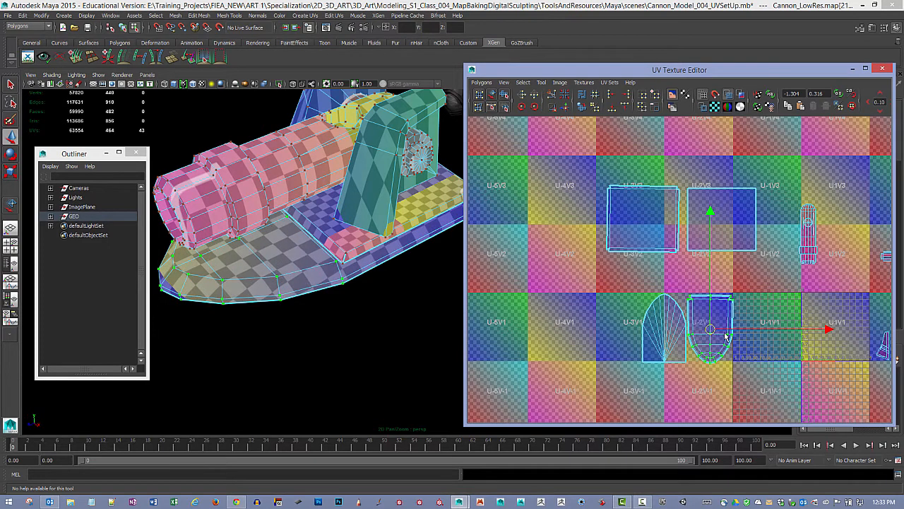
pyautogui.keyDown('alt'); pyautogui.moveTo(777, 327); pyautogui.dragTo(721, 306, button='right'); pyautogui.keyUp('alt')
pyautogui.keyDown('alt'); pyautogui.moveTo(721, 307); pyautogui.dragTo(670, 304, button='middle'); pyautogui.keyUp('alt')
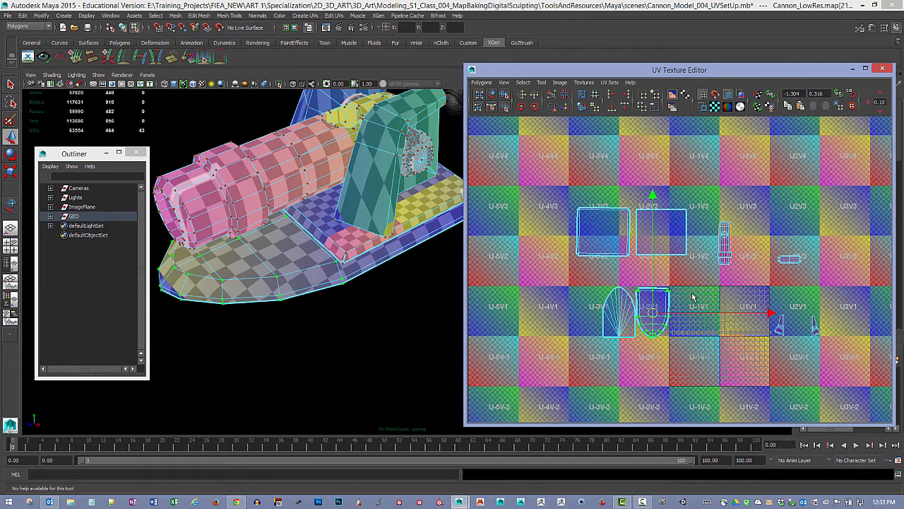
pyautogui.click(652, 315)
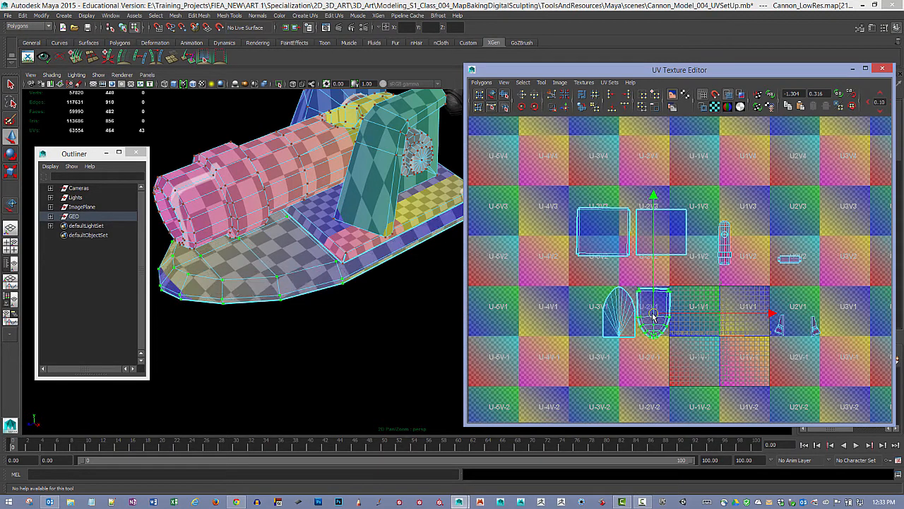
pyautogui.press('r')
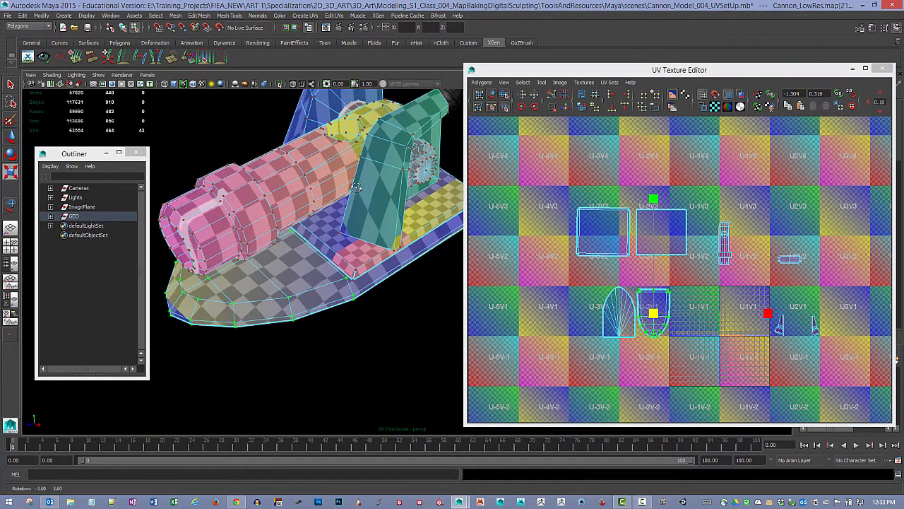
# Compare the checker pattern across the barrel, side supports, platform and base, and turn the checker texture off.
pyautogui.click(715, 107)
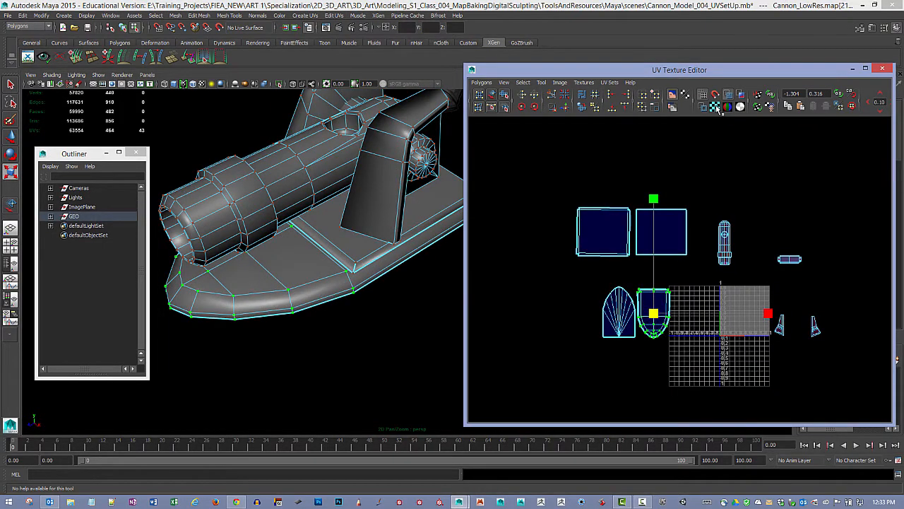
pyautogui.click(715, 106)
pyautogui.keyDown('alt'); pyautogui.moveTo(449, 209); pyautogui.dragTo(383, 212); pyautogui.keyUp('alt')
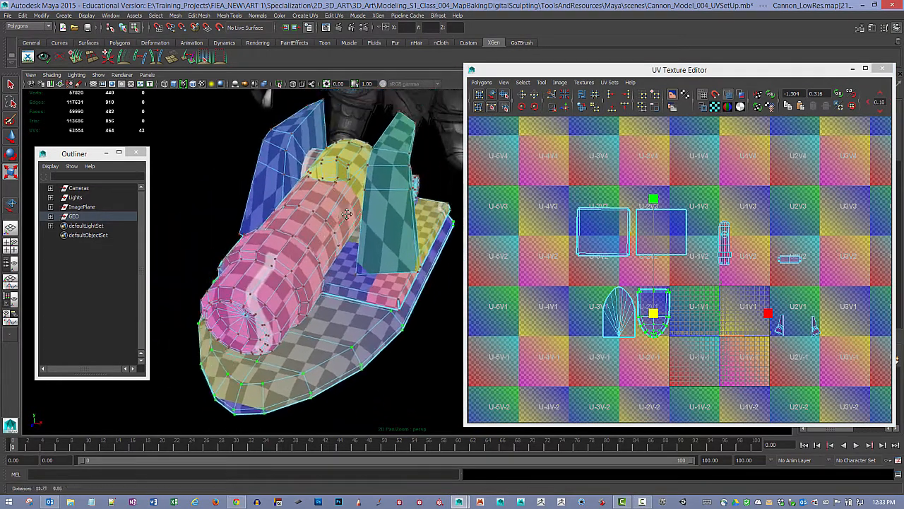
pyautogui.scroll(5, 384, 212)
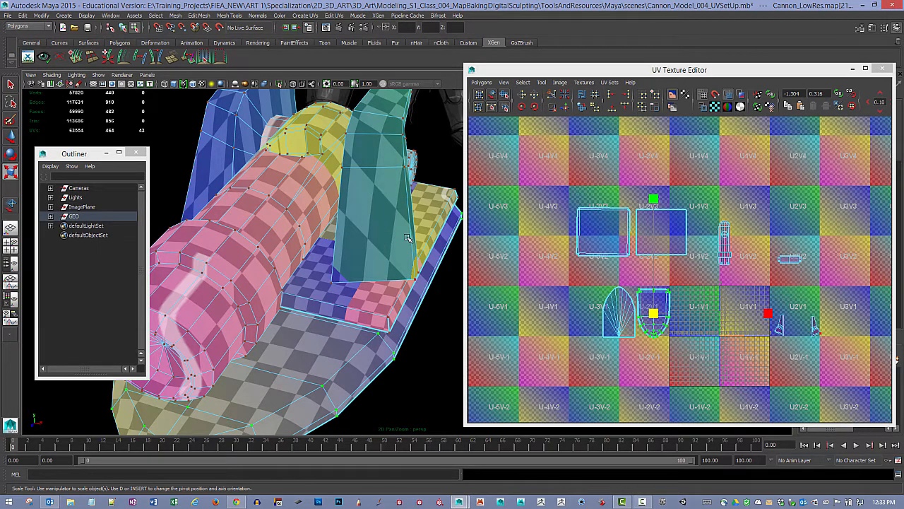
pyautogui.keyDown('alt'); pyautogui.moveTo(412, 211); pyautogui.dragTo(365, 231); pyautogui.keyUp('alt')
pyautogui.scroll(-1, 365, 232)
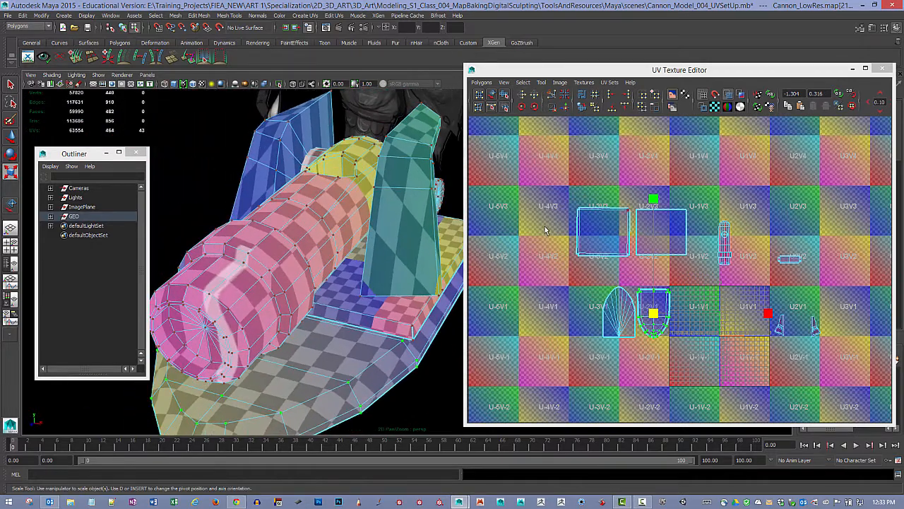
pyautogui.click(715, 107)
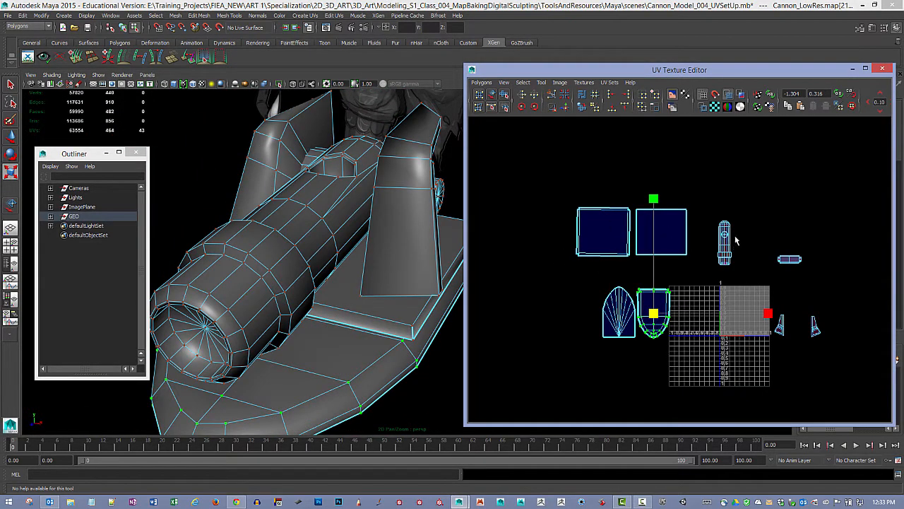
# Switch to edge selection and select the chain of edges running up the inner front corner of one side support to its peak.
pyautogui.keyDown('alt'); pyautogui.moveTo(751, 229); pyautogui.dragTo(656, 204); pyautogui.keyUp('alt')
pyautogui.scroll(2, 651, 212)
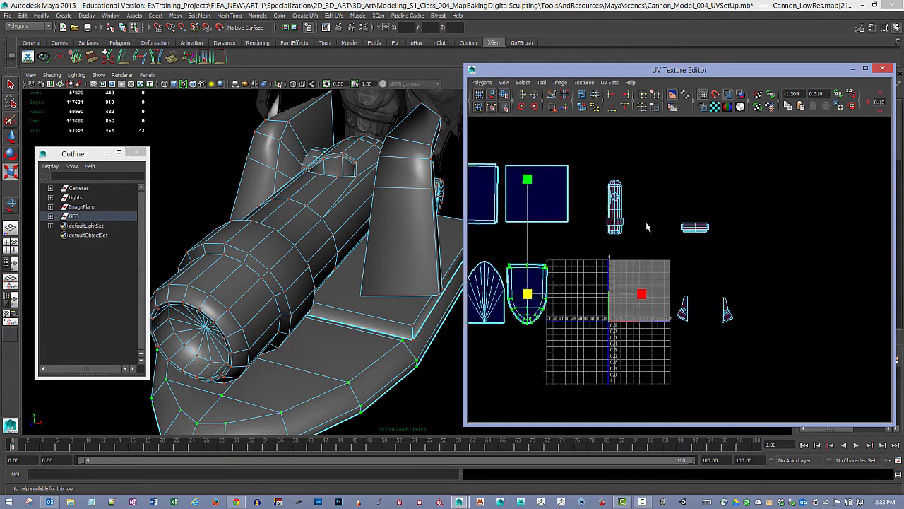
pyautogui.press('F10')
pyautogui.press('r')
pyautogui.click(372, 210)
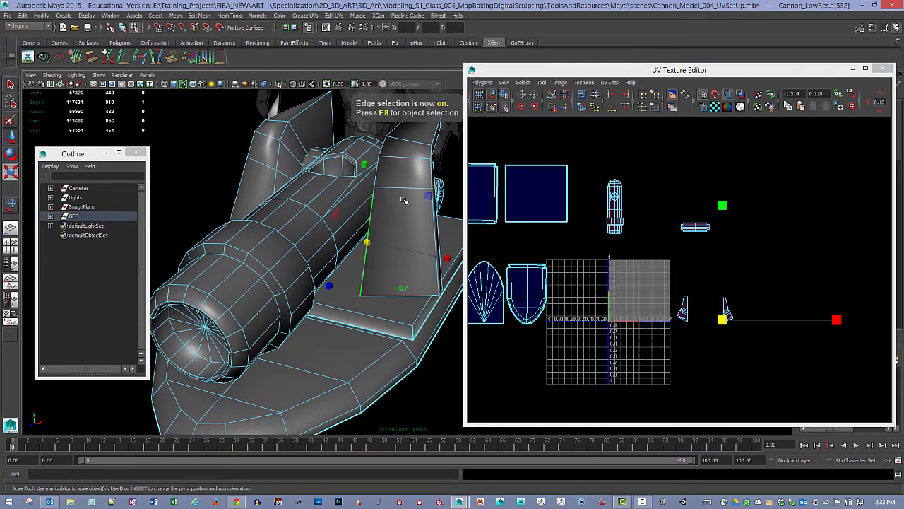
pyautogui.keyDown('alt'); pyautogui.moveTo(372, 210); pyautogui.dragTo(355, 211); pyautogui.keyUp('alt')
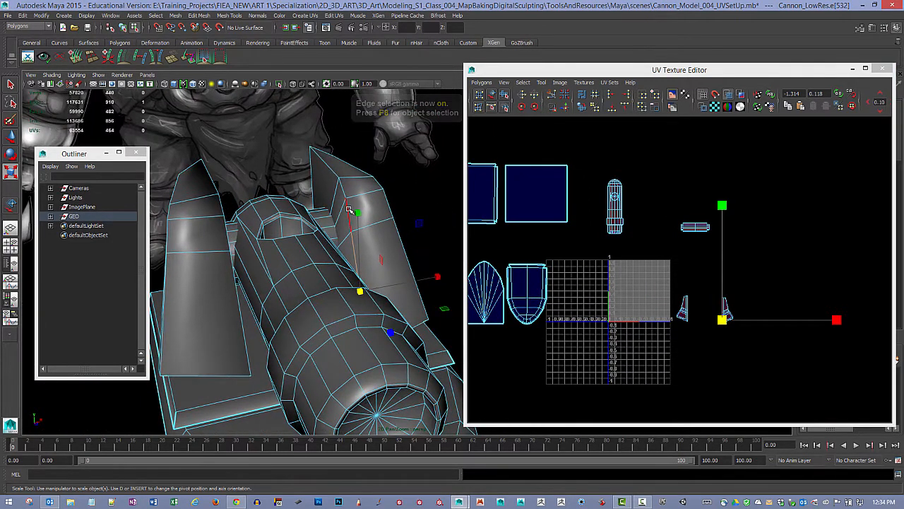
pyautogui.keyDown('shift'); pyautogui.click(346, 207); pyautogui.keyUp('shift')
pyautogui.keyDown('shift'); pyautogui.click(340, 185); pyautogui.keyUp('shift')
pyautogui.keyDown('shift'); pyautogui.click(330, 170); pyautogui.keyUp('shift')
# Show the model in wireframe and add the side support's inner bottom edge to the current edge selection.
pyautogui.keyDown('alt'); pyautogui.moveTo(304, 184); pyautogui.dragTo(408, 218); pyautogui.keyUp('alt')
pyautogui.keyDown('alt'); pyautogui.moveTo(408, 217); pyautogui.dragTo(269, 215, button='middle'); pyautogui.keyUp('alt')
pyautogui.keyDown('alt'); pyautogui.moveTo(190, 218); pyautogui.dragTo(323, 208); pyautogui.keyUp('alt')
pyautogui.keyDown('alt'); pyautogui.moveTo(323, 208); pyautogui.dragTo(355, 260, button='middle'); pyautogui.keyUp('alt')
pyautogui.keyDown('alt'); pyautogui.moveTo(355, 260); pyautogui.dragTo(340, 279); pyautogui.keyUp('alt')
pyautogui.keyDown('alt'); pyautogui.moveTo(339, 279); pyautogui.dragTo(389, 295, button='right'); pyautogui.keyUp('alt')
pyautogui.moveTo(332, 296)
pyautogui.keyDown('alt'); pyautogui.mouseDown()
pyautogui.moveTo(359, 297)
pyautogui.moveTo(365, 279)
pyautogui.moveTo(345, 296)
pyautogui.moveTo(335, 292)
pyautogui.mouseUp(); pyautogui.keyUp('alt')
pyautogui.press('4')
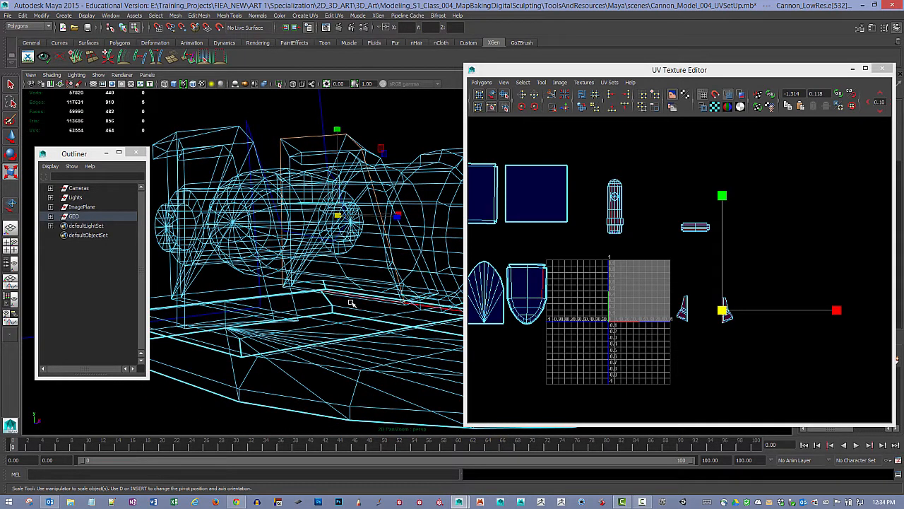
pyautogui.scroll(5, 351, 302)
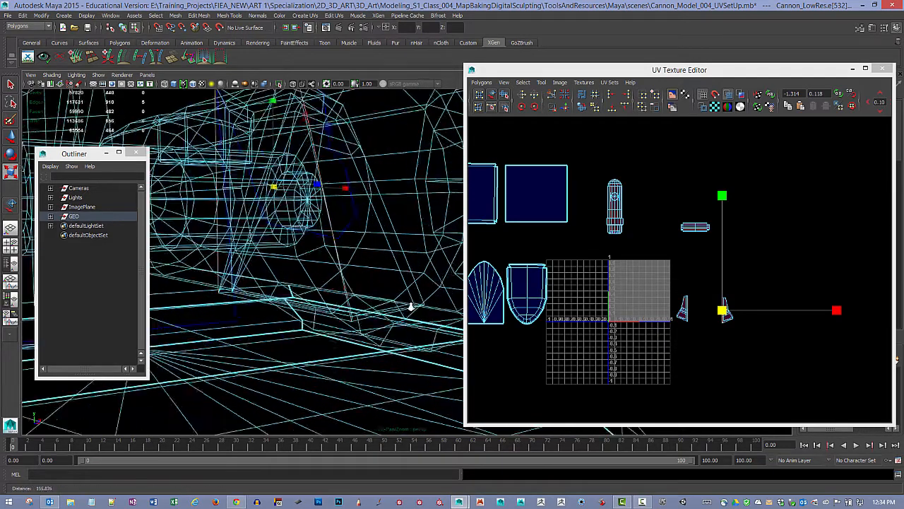
pyautogui.keyDown('alt'); pyautogui.moveTo(412, 307); pyautogui.dragTo(303, 286); pyautogui.keyUp('alt')
pyautogui.click(260, 280)
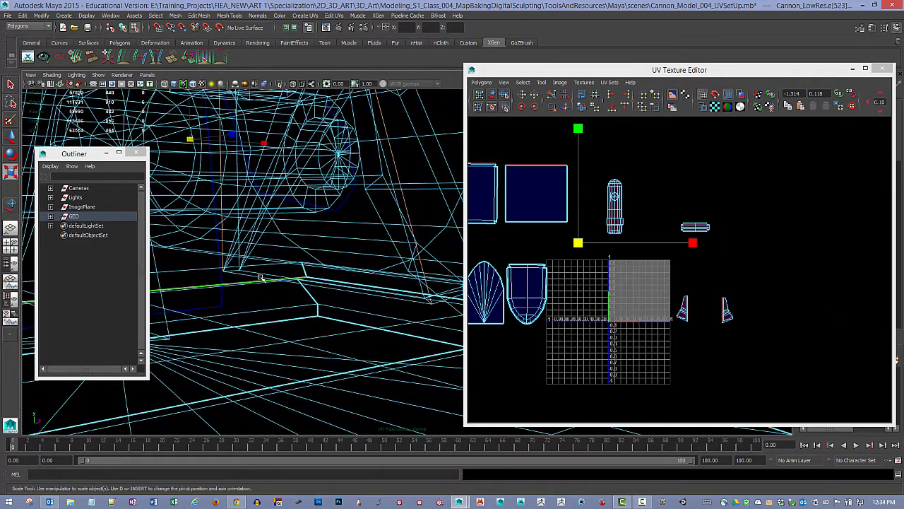
pyautogui.hotkey('ctrl', 'z')
pyautogui.keyDown('shift'); pyautogui.click(251, 276); pyautogui.keyUp('shift')
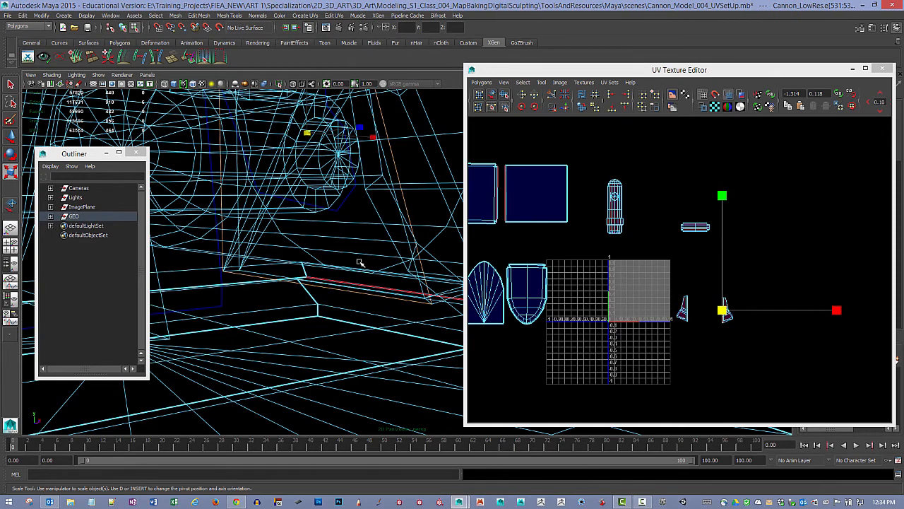
# Return the model to shaded display and cut the UVs along the selected inner edges of both side supports.
pyautogui.moveTo(358, 263)
pyautogui.keyDown('alt'); pyautogui.mouseDown()
pyautogui.moveTo(420, 245)
pyautogui.moveTo(341, 222)
pyautogui.moveTo(310, 251)
pyautogui.moveTo(277, 237)
pyautogui.moveTo(374, 203)
pyautogui.mouseUp(); pyautogui.keyUp('alt')
pyautogui.press('5')
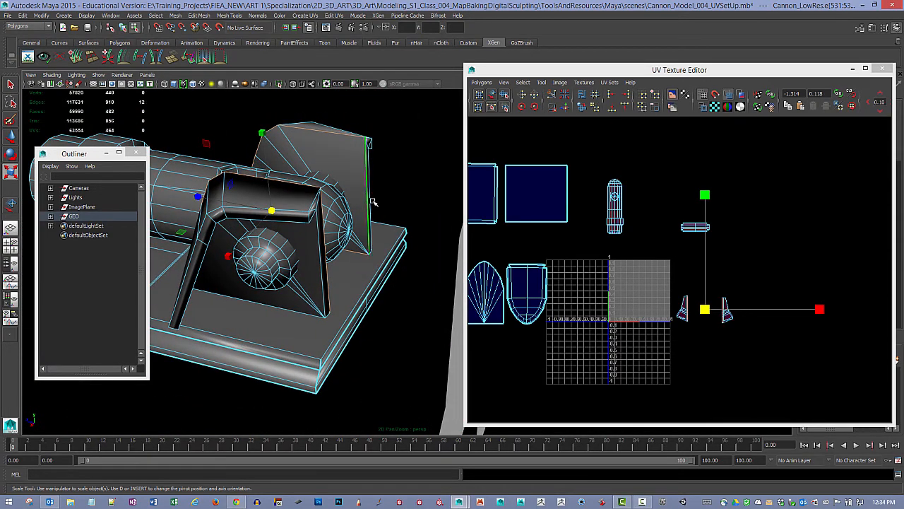
pyautogui.click(551, 95)
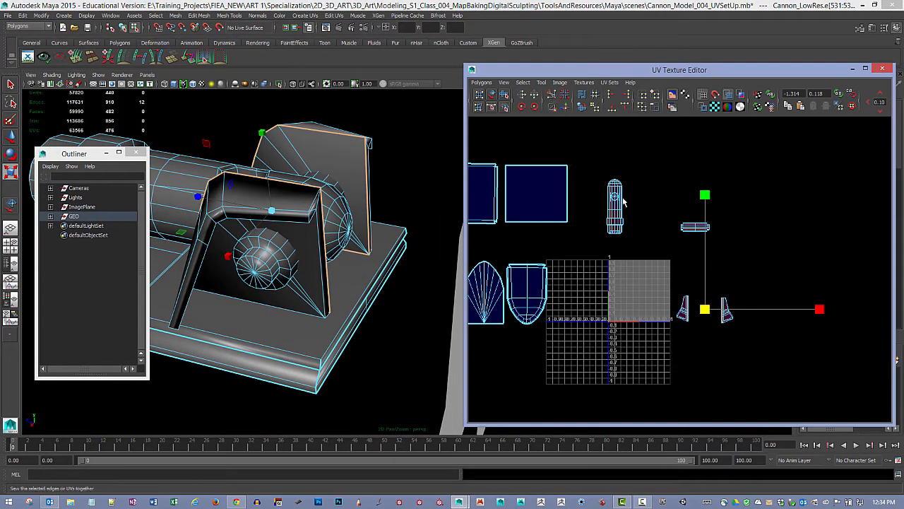
# Move the two side support UV shells down, clear of the thin strip shells of their inner faces.
pyautogui.click(494, 95)
pyautogui.moveTo(683, 310); pyautogui.dragTo(680, 345)
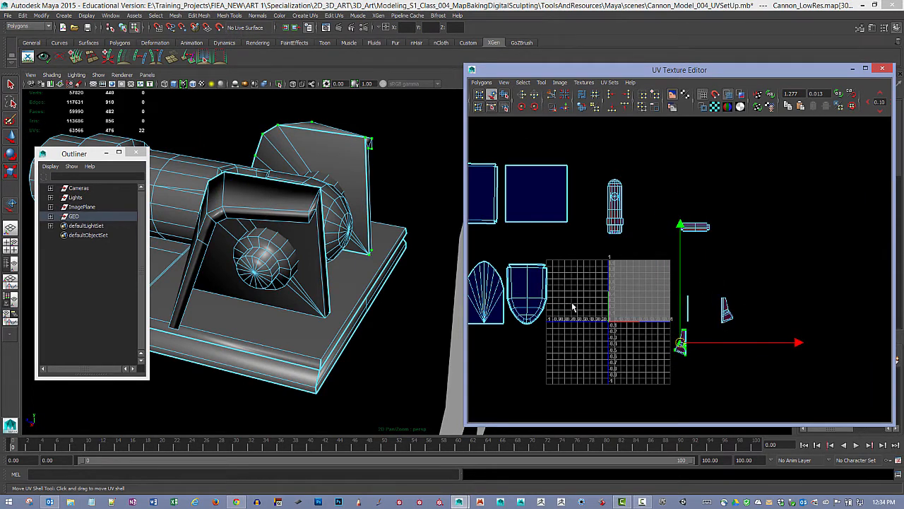
pyautogui.click(729, 316)
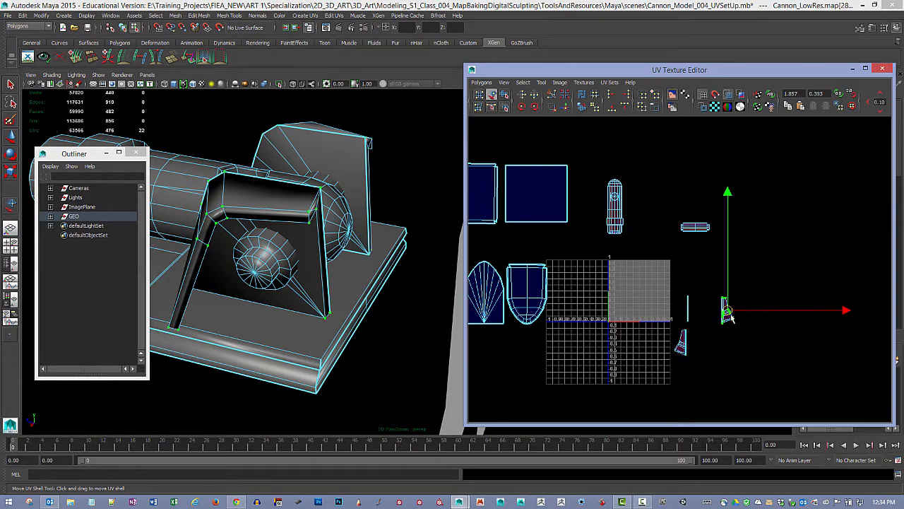
pyautogui.moveTo(729, 316); pyautogui.dragTo(737, 351)
# Select the faces of the two thin strip shells that make up the side supports' inner sides.
pyautogui.keyDown('alt'); pyautogui.moveTo(445, 304); pyautogui.dragTo(355, 241); pyautogui.keyUp('alt')
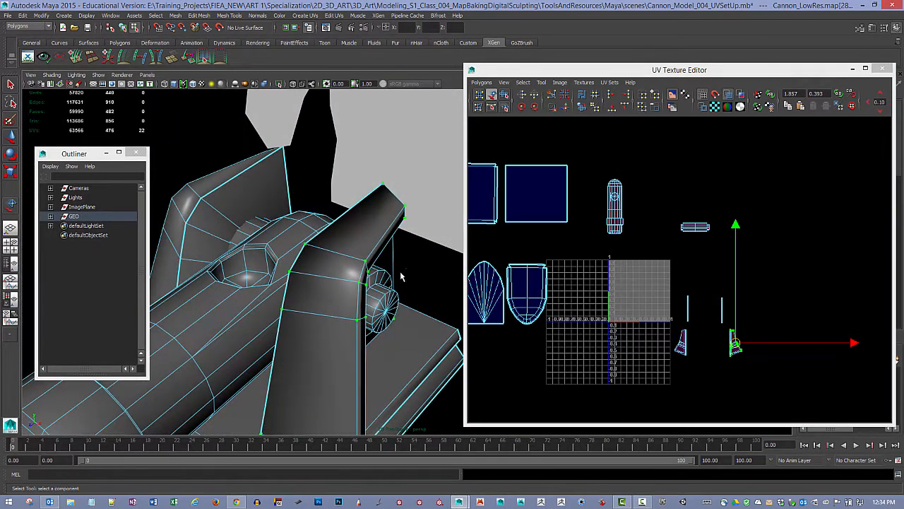
pyautogui.keyDown('alt'); pyautogui.moveTo(306, 274); pyautogui.dragTo(311, 198); pyautogui.keyUp('alt')
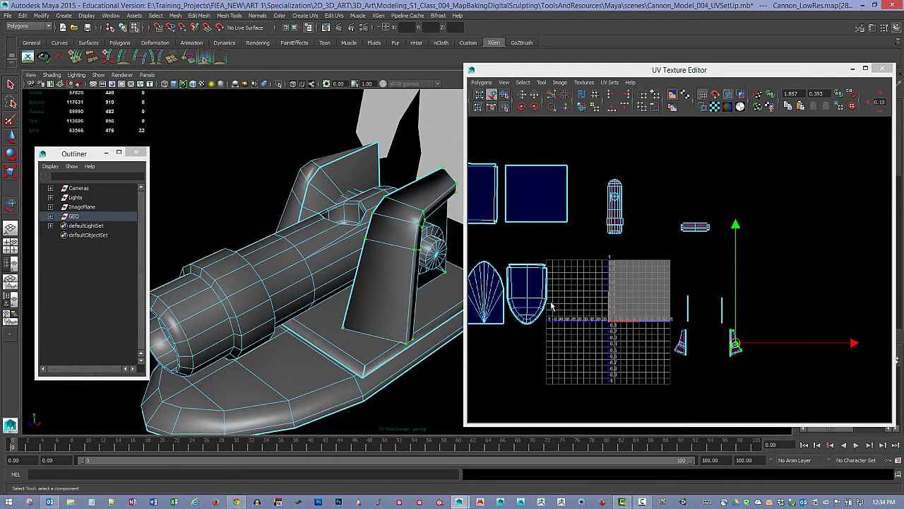
pyautogui.moveTo(719, 321); pyautogui.dragTo(682, 288, button='right')
pyautogui.moveTo(681, 288); pyautogui.dragTo(732, 326)
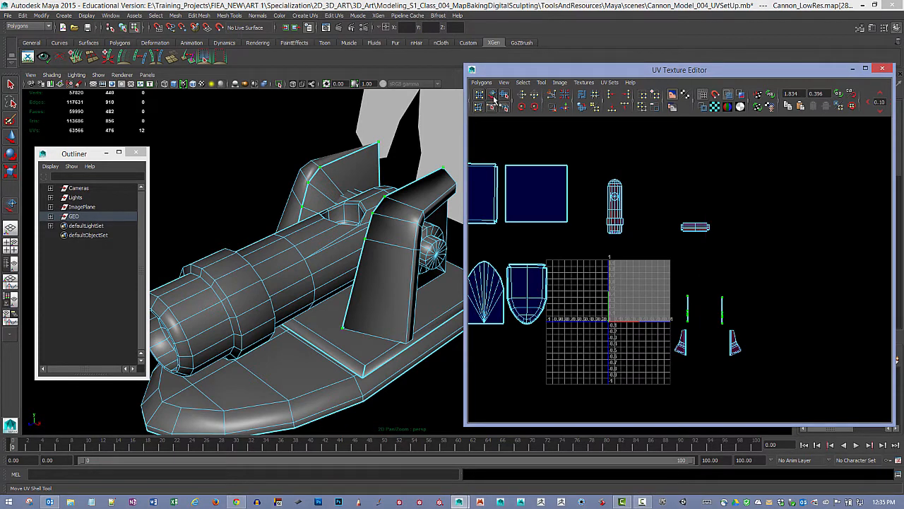
pyautogui.click(11, 84)
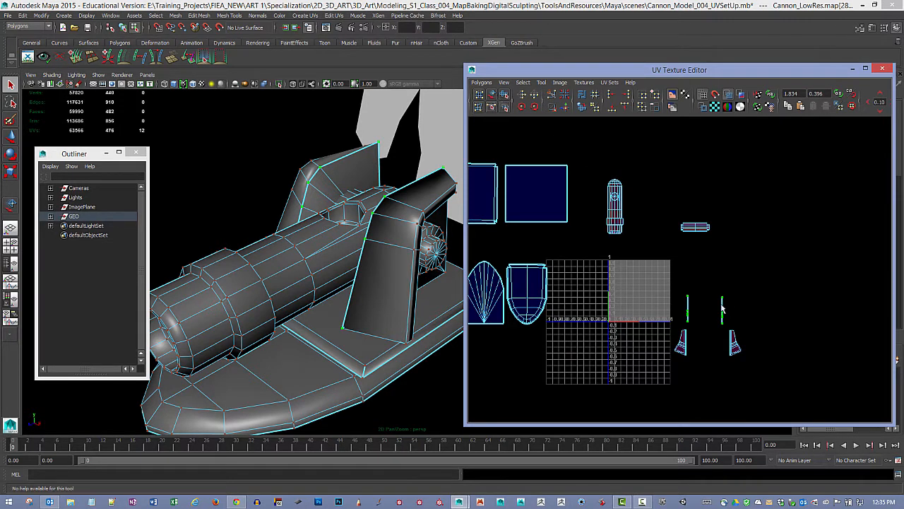
pyautogui.moveTo(722, 306); pyautogui.dragTo(724, 326, button='right')
pyautogui.moveTo(676, 286); pyautogui.dragTo(728, 328)
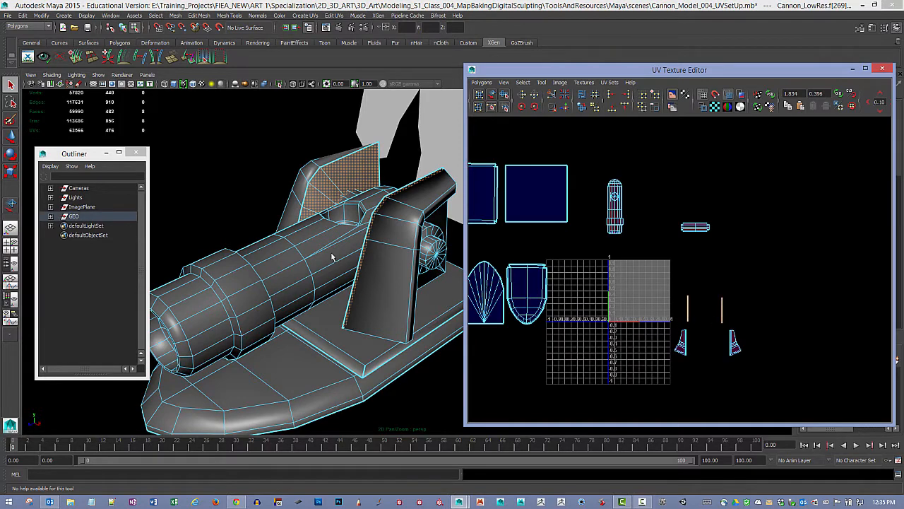
# Planar-map the selected inner faces from the X axis, fitted to the bounding box, and move the projection into empty UV space.
pyautogui.keyDown('alt'); pyautogui.moveTo(331, 257); pyautogui.dragTo(302, 265); pyautogui.keyUp('alt')
pyautogui.click(309, 16)
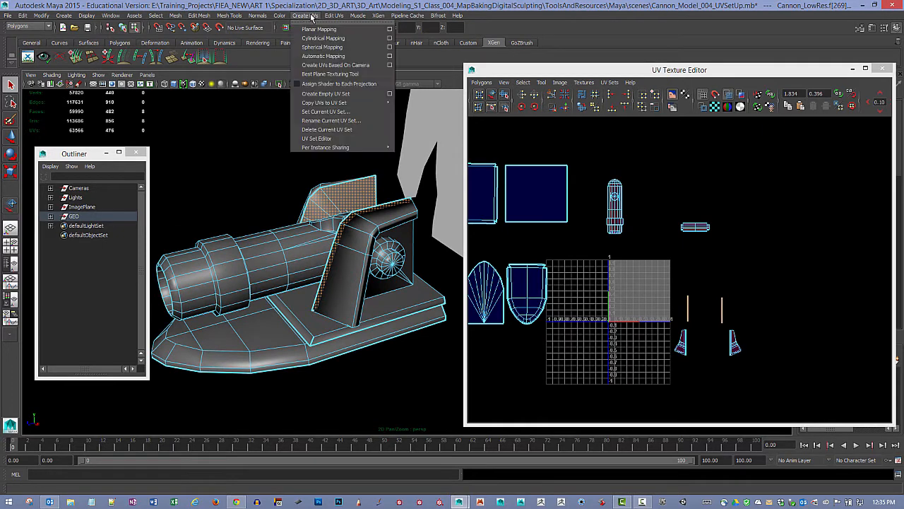
pyautogui.click(390, 29)
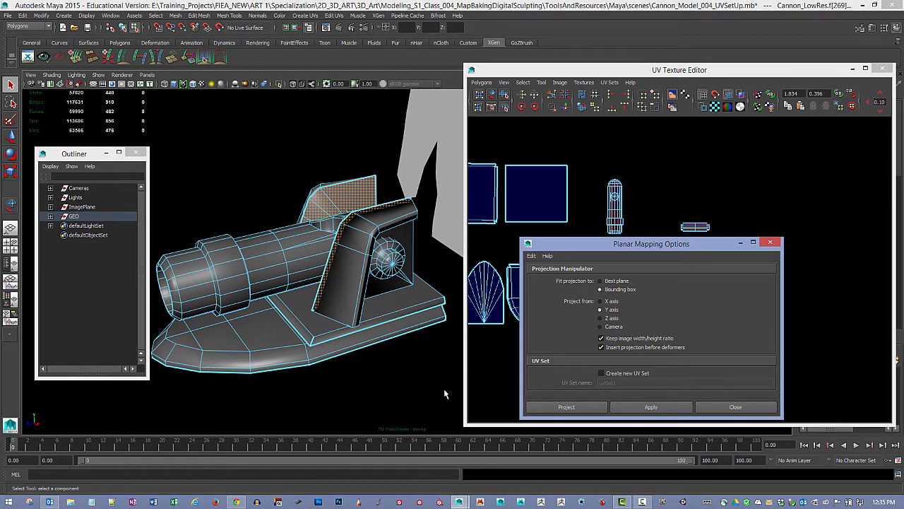
pyautogui.click(600, 302)
pyautogui.click(669, 407)
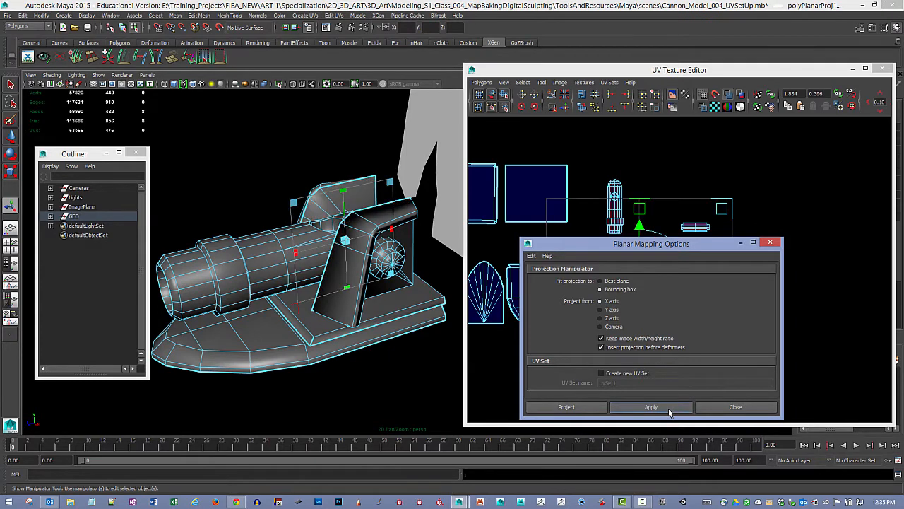
pyautogui.click(771, 242)
pyautogui.moveTo(638, 295); pyautogui.dragTo(801, 244)
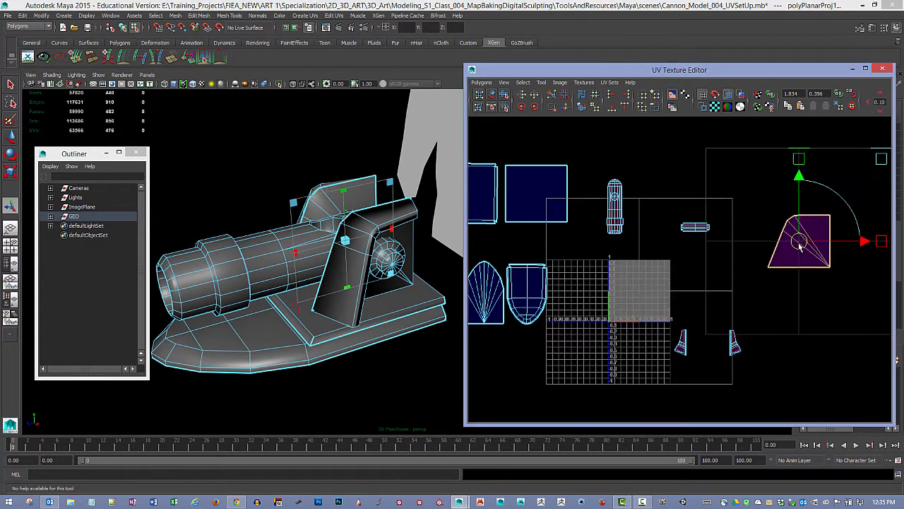
pyautogui.click(751, 272)
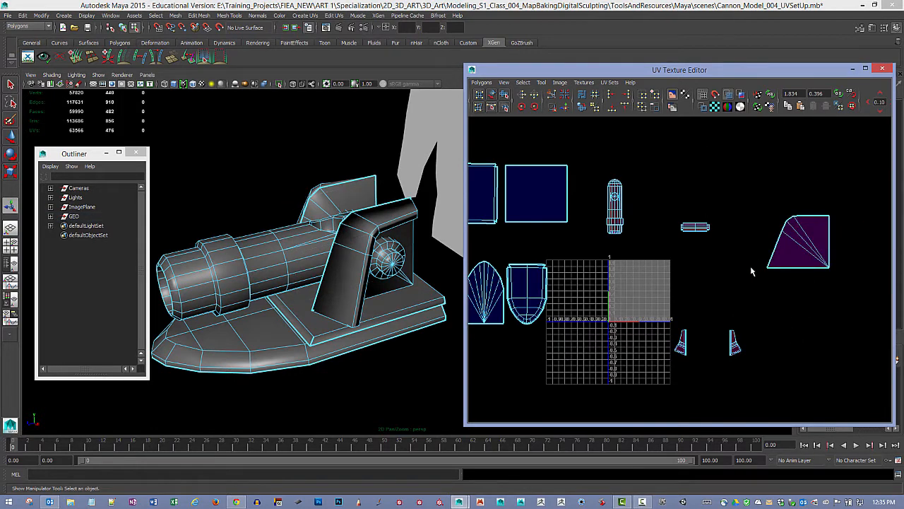
# Separate the two overlapping inner-face shells by moving one of them above the other.
pyautogui.click(493, 95)
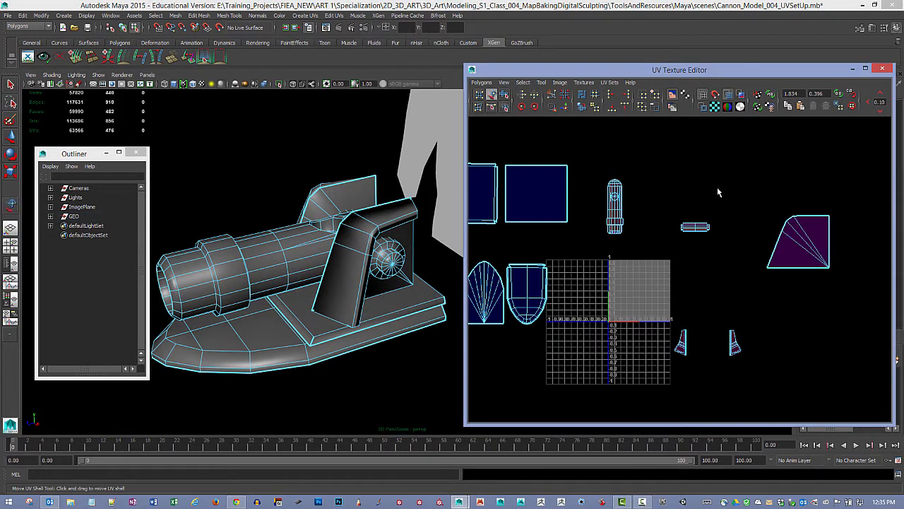
pyautogui.click(791, 226)
pyautogui.moveTo(796, 241); pyautogui.dragTo(773, 163)
pyautogui.click(772, 206)
pyautogui.moveTo(722, 128); pyautogui.dragTo(807, 191)
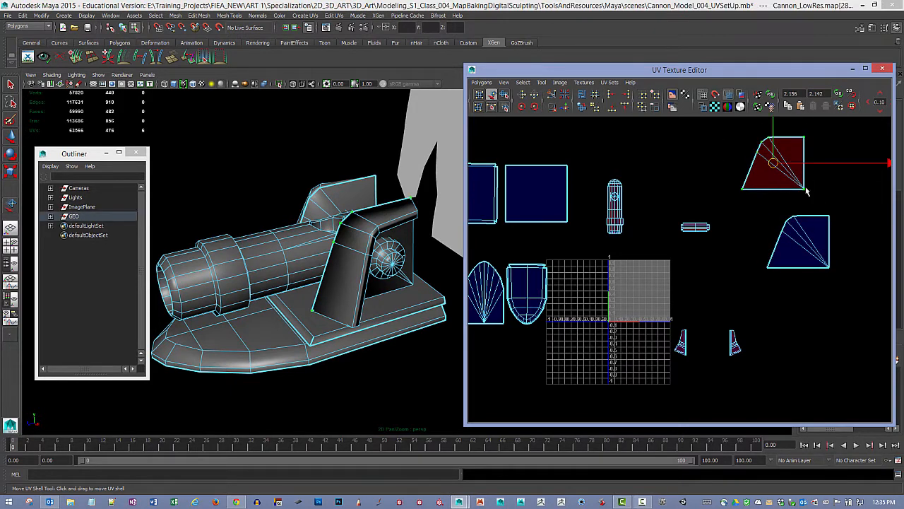
# Flip the upper inner-face shell horizontally and place it directly beside its counterpart as a mirrored pair.
pyautogui.click(524, 97)
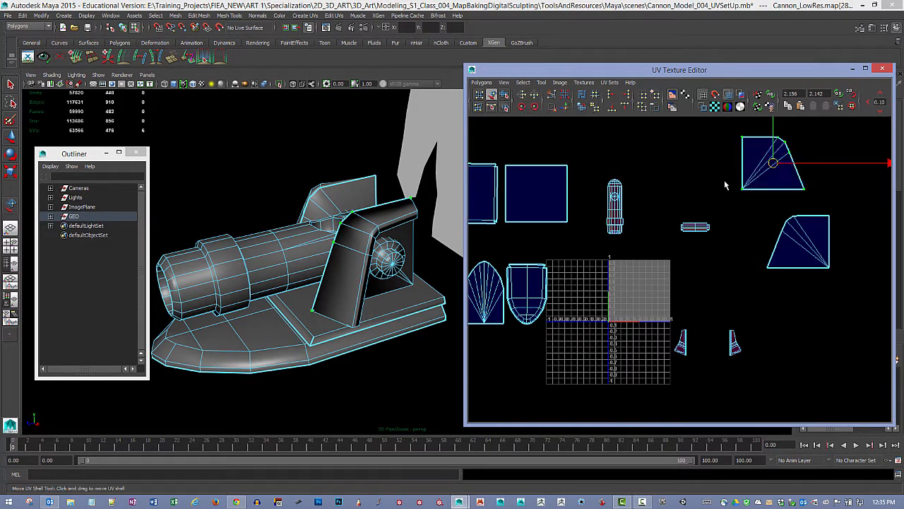
pyautogui.keyDown('alt'); pyautogui.moveTo(819, 215); pyautogui.dragTo(772, 182, button='right'); pyautogui.keyUp('alt')
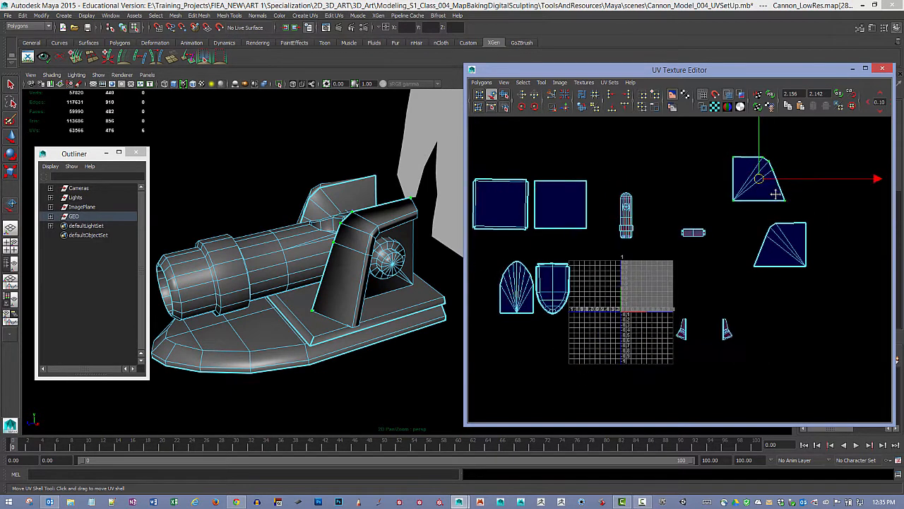
pyautogui.keyDown('alt'); pyautogui.moveTo(771, 182); pyautogui.dragTo(672, 181, button='middle'); pyautogui.keyUp('alt')
pyautogui.moveTo(661, 177); pyautogui.dragTo(745, 239)
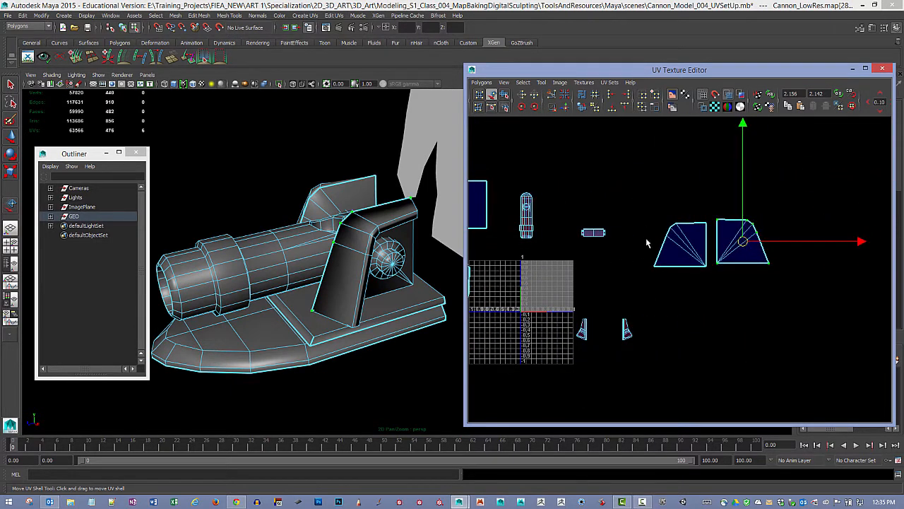
# Leave component editing for object selection and select the whole cannon mesh again.
pyautogui.press('q')
pyautogui.keyDown('alt'); pyautogui.moveTo(347, 198); pyautogui.dragTo(346, 184, button='middle'); pyautogui.keyUp('alt')
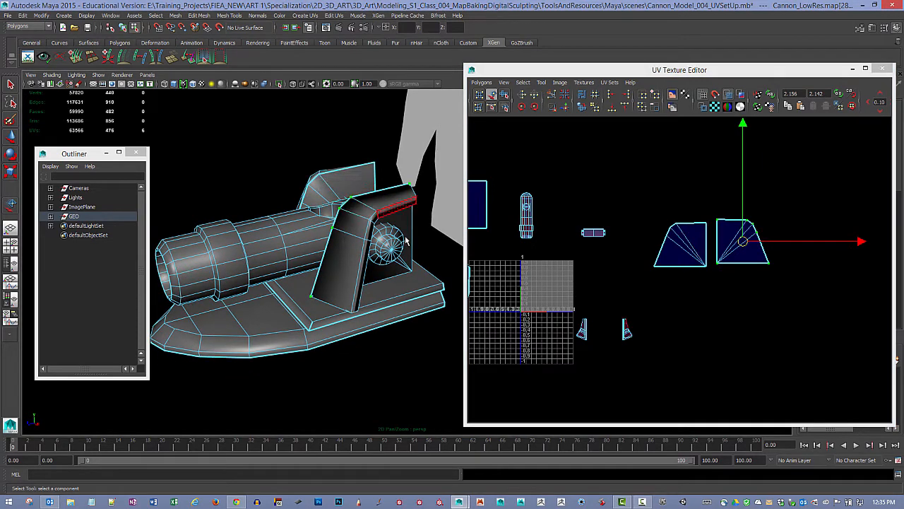
pyautogui.press('F8')
pyautogui.click(278, 183)
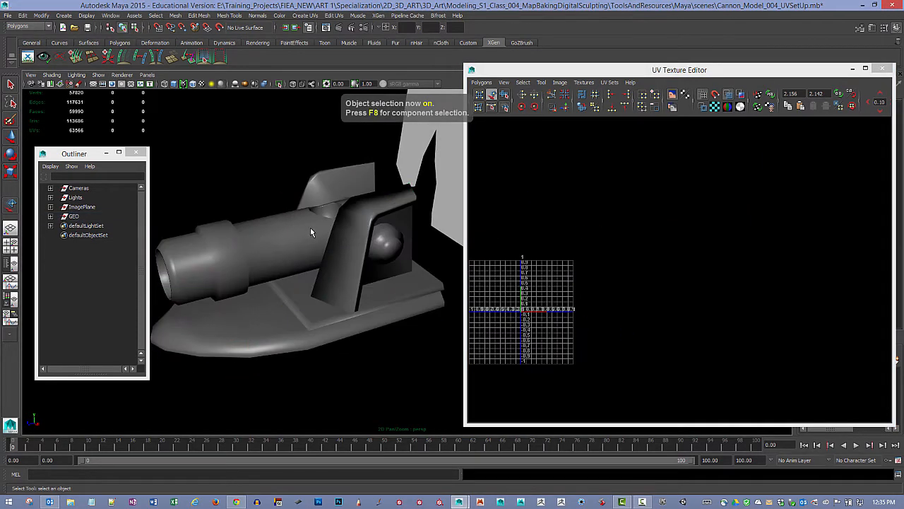
pyautogui.click(310, 227)
# Switch to vertex selection and select the centre vertex of the rounded cap on the side support's outer face.
pyautogui.keyDown('alt'); pyautogui.moveTo(366, 255); pyautogui.dragTo(332, 210); pyautogui.keyUp('alt')
pyautogui.keyDown('alt'); pyautogui.moveTo(333, 209); pyautogui.dragTo(378, 246, button='right'); pyautogui.keyUp('alt')
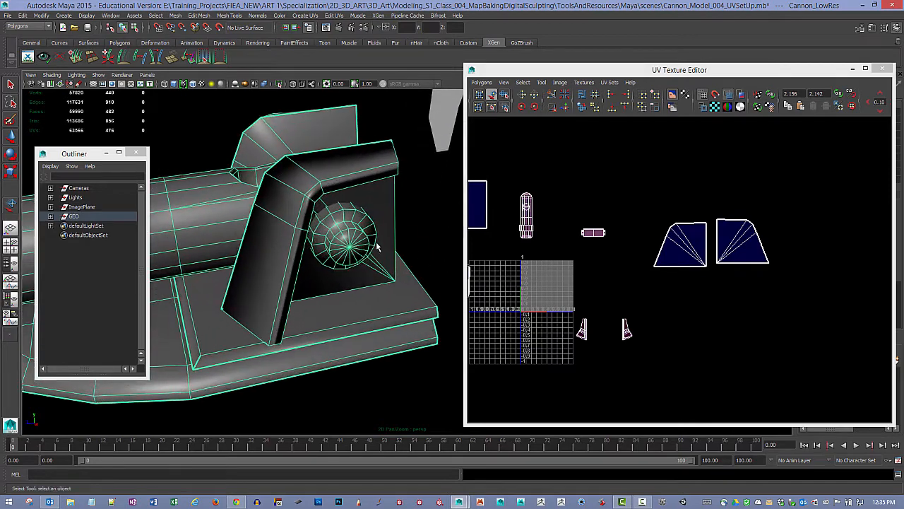
pyautogui.keyDown('alt'); pyautogui.moveTo(378, 247); pyautogui.dragTo(318, 202); pyautogui.keyUp('alt')
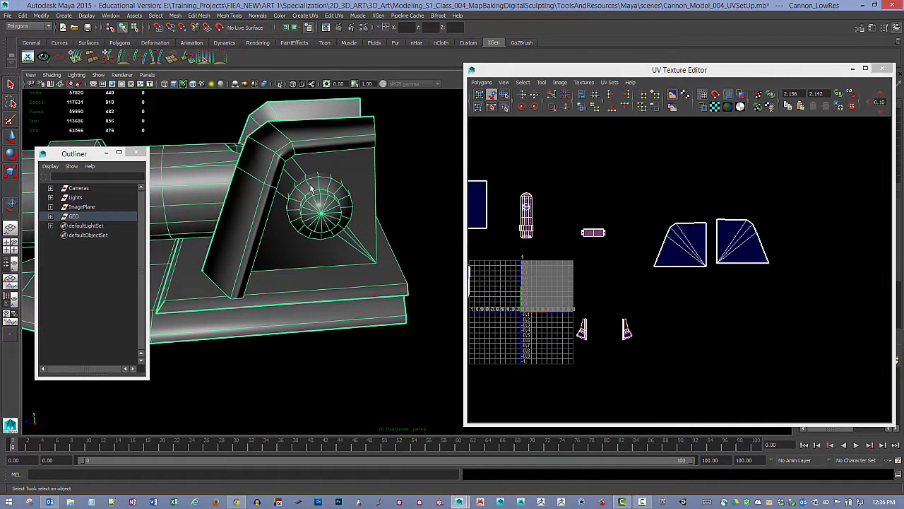
pyautogui.keyDown('alt'); pyautogui.moveTo(363, 228); pyautogui.dragTo(320, 236); pyautogui.keyUp('alt')
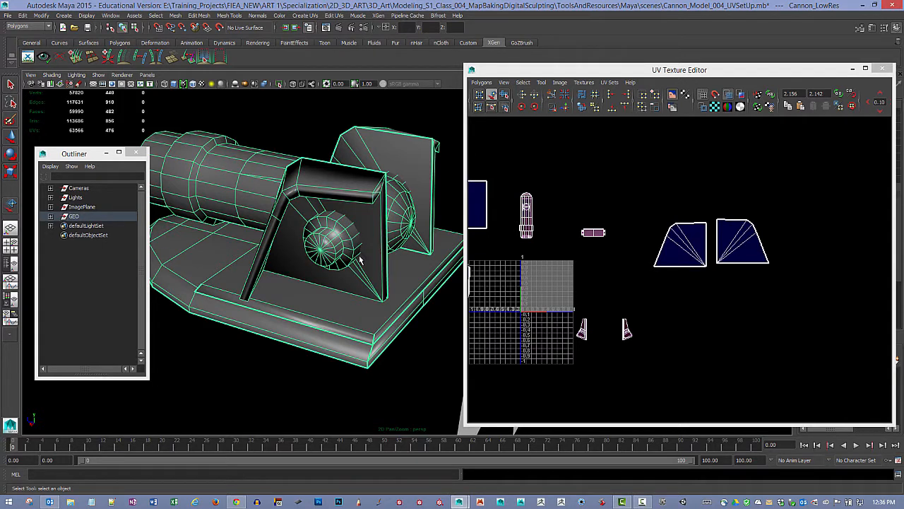
pyautogui.keyDown('alt'); pyautogui.moveTo(286, 240); pyautogui.dragTo(346, 274, button='right'); pyautogui.keyUp('alt')
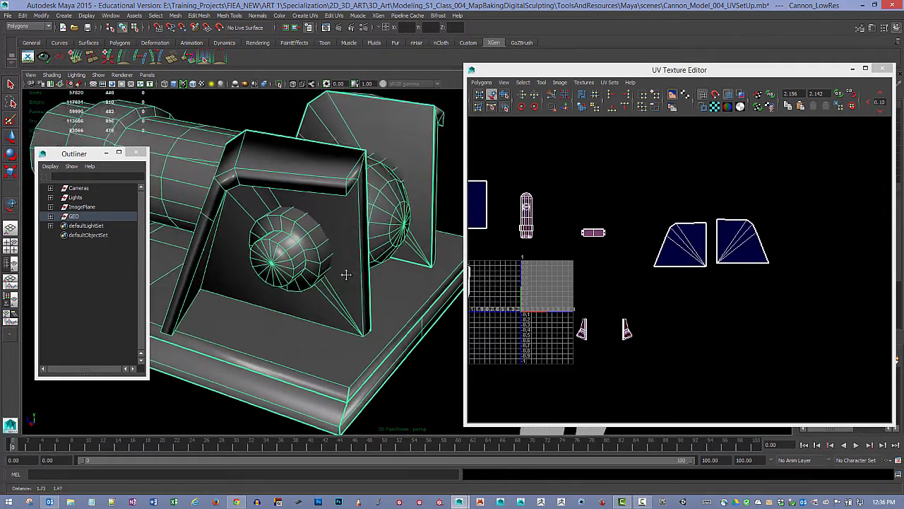
pyautogui.keyDown('alt'); pyautogui.moveTo(345, 274); pyautogui.dragTo(358, 273); pyautogui.keyUp('alt')
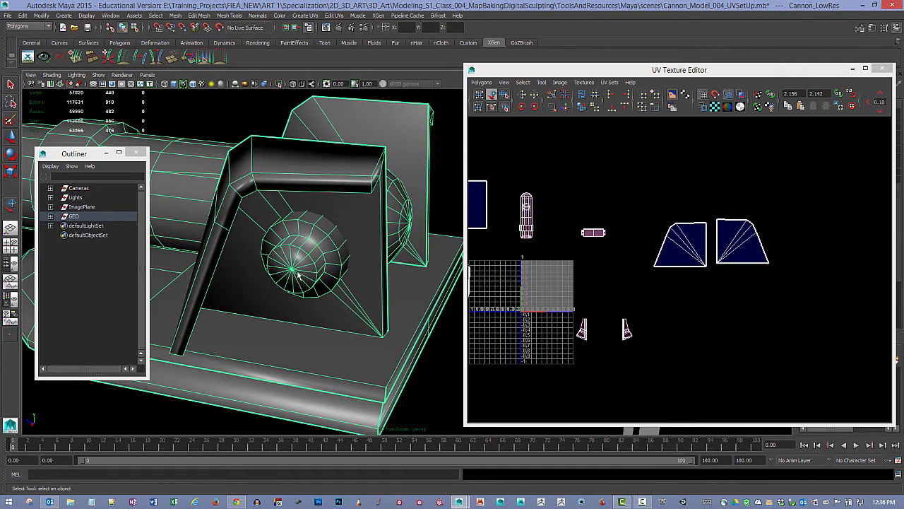
pyautogui.press('F8')
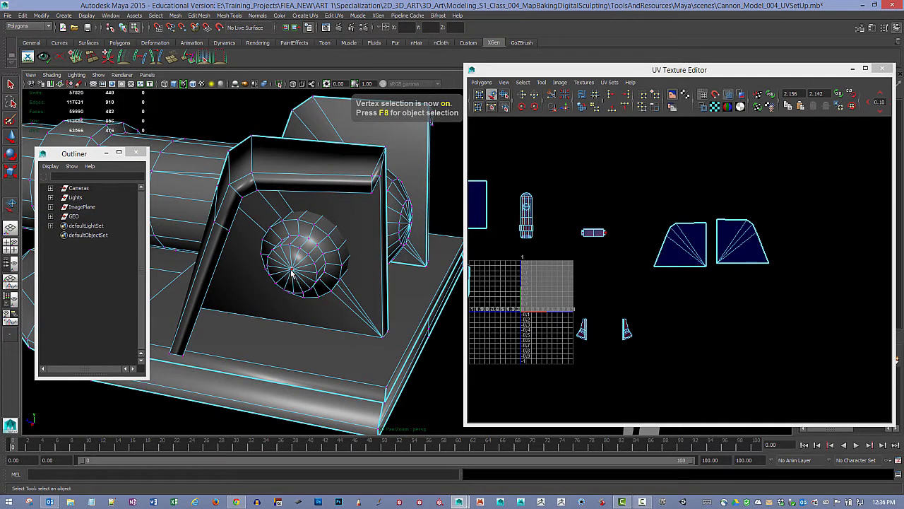
pyautogui.rightClick(292, 271)
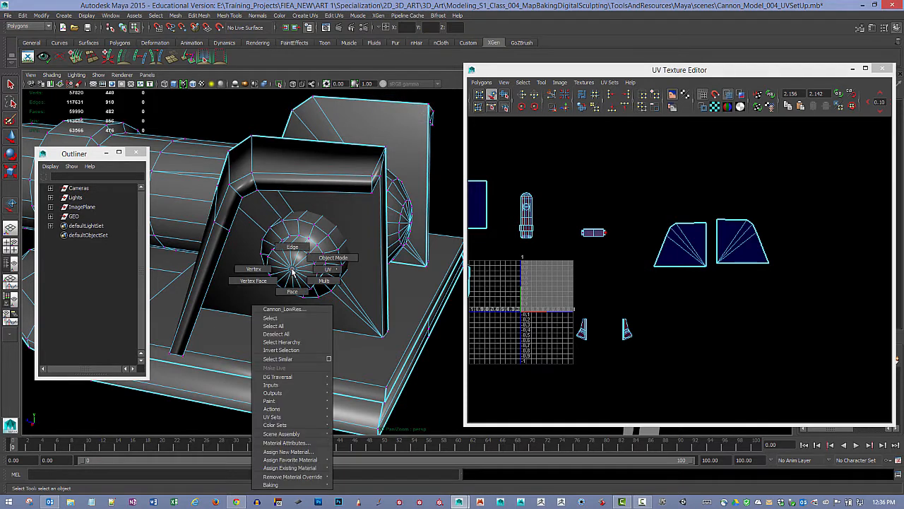
pyautogui.moveTo(292, 272); pyautogui.dragTo(268, 271, button='right')
pyautogui.click(292, 272)
# Include the centre vertex of the opposite support's cap and convert the vertex selection to the surrounding faces.
pyautogui.keyDown('alt'); pyautogui.moveTo(408, 245); pyautogui.dragTo(378, 253); pyautogui.keyUp('alt')
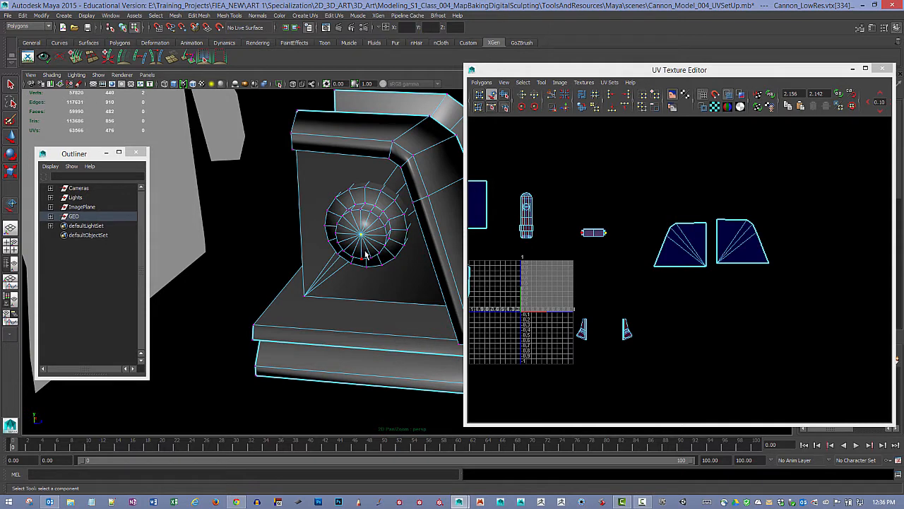
pyautogui.hotkey('ctrl', 'F11')
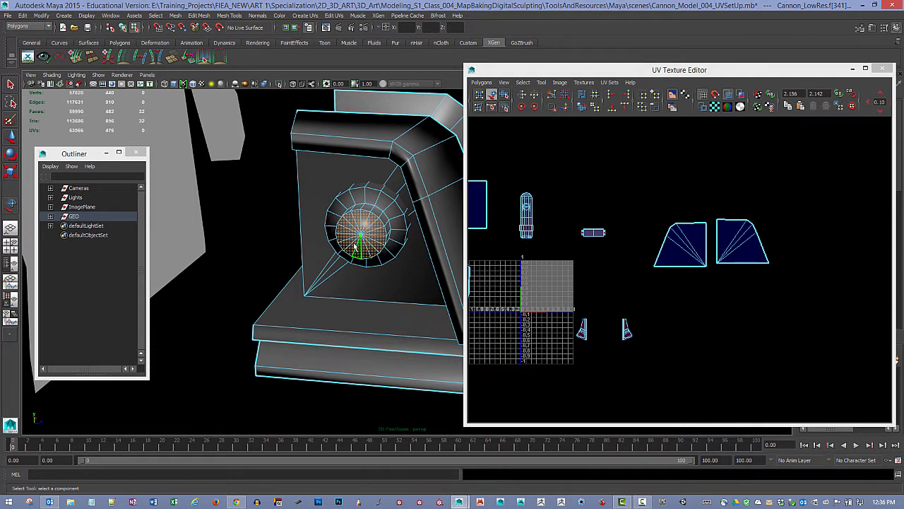
pyautogui.press('f')
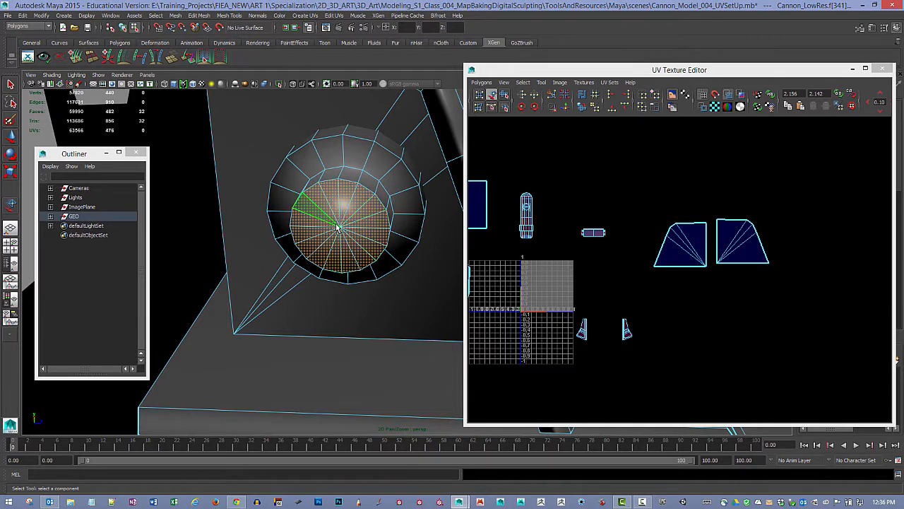
# Add the ring of faces around the selected centre of the rounded cap to the face selection.
pyautogui.keyDown('alt'); pyautogui.moveTo(365, 255); pyautogui.dragTo(330, 239); pyautogui.keyUp('alt')
pyautogui.keyDown('shift'); pyautogui.click(329, 239); pyautogui.keyUp('shift')
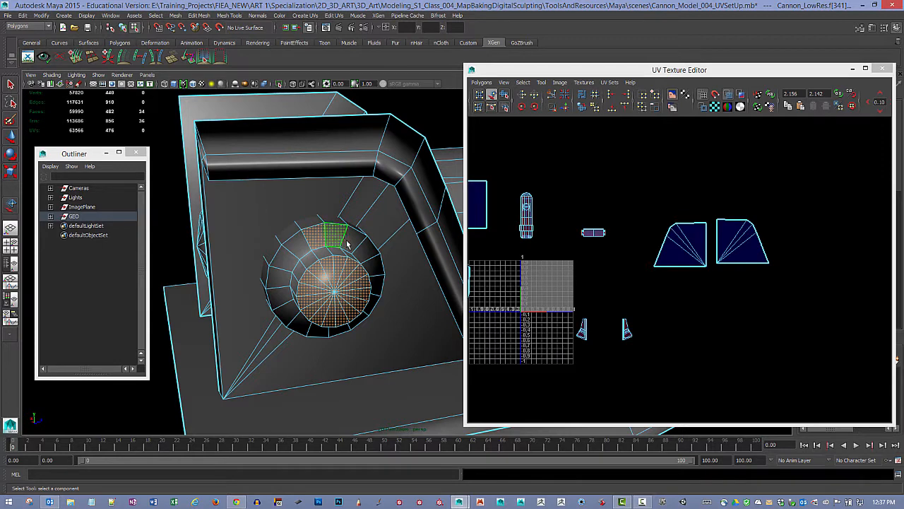
pyautogui.keyDown('shift'); pyautogui.click(352, 241); pyautogui.keyUp('shift')
pyautogui.keyDown('alt'); pyautogui.moveTo(370, 266); pyautogui.dragTo(309, 234); pyautogui.keyUp('alt')
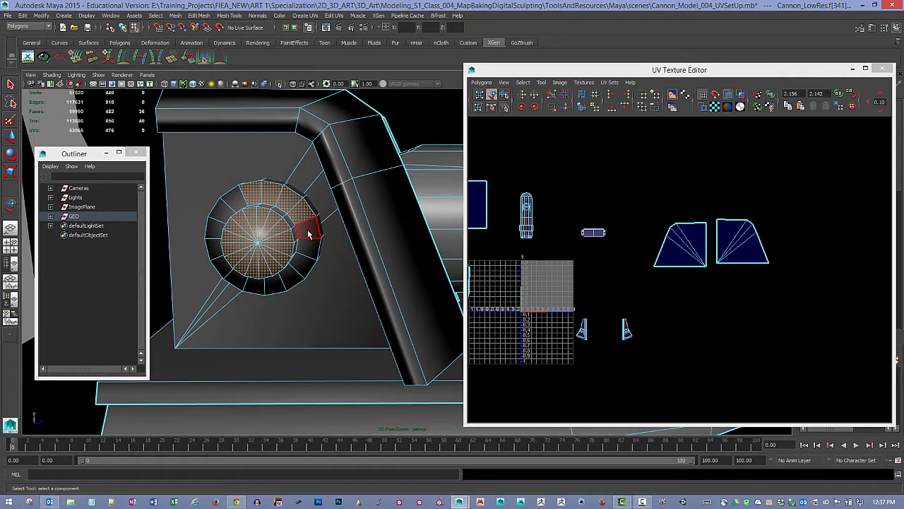
pyautogui.keyDown('shift'); pyautogui.click(271, 286); pyautogui.keyUp('shift')
pyautogui.keyDown('shift'); pyautogui.click(252, 285); pyautogui.keyUp('shift')
pyautogui.keyDown('shift'); pyautogui.click(235, 277); pyautogui.keyUp('shift')
pyautogui.keyDown('shift'); pyautogui.click(221, 264); pyautogui.keyUp('shift')
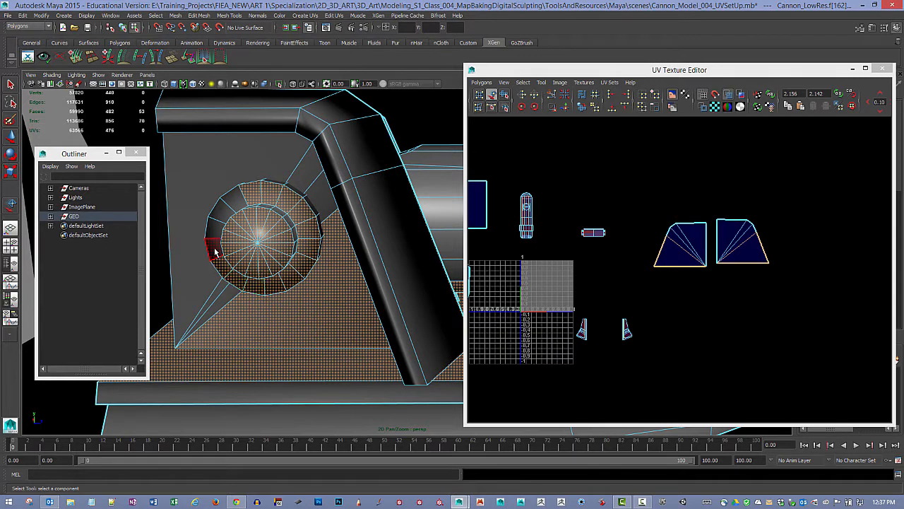
pyautogui.keyDown('shift'); pyautogui.click(215, 250); pyautogui.keyUp('shift')
pyautogui.keyDown('shift'); pyautogui.click(212, 232); pyautogui.keyUp('shift')
pyautogui.keyDown('shift'); pyautogui.click(222, 211); pyautogui.keyUp('shift')
pyautogui.keyDown('shift'); pyautogui.click(234, 203); pyautogui.keyUp('shift')
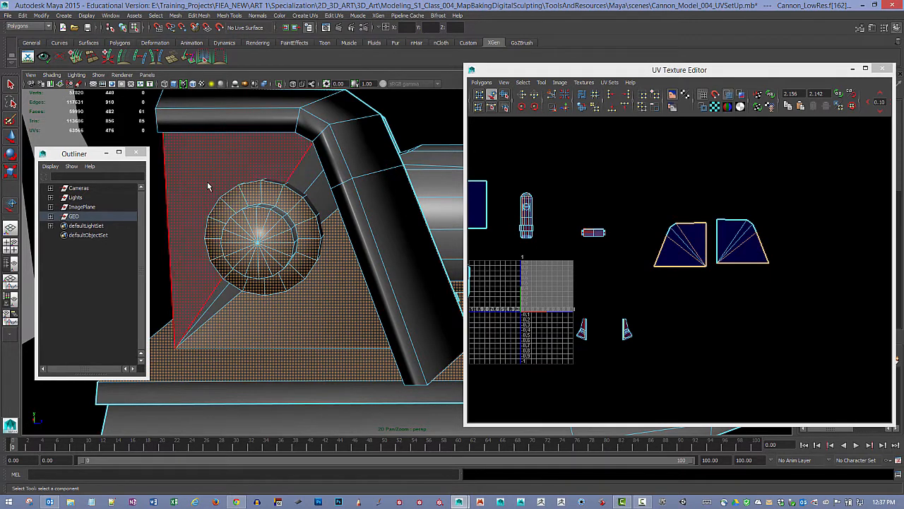
# Remove the side support's flat outer faces and the platform's top face from the face selection, checking in wireframe display.
pyautogui.keyDown('shift'); pyautogui.click(208, 186); pyautogui.keyUp('shift')
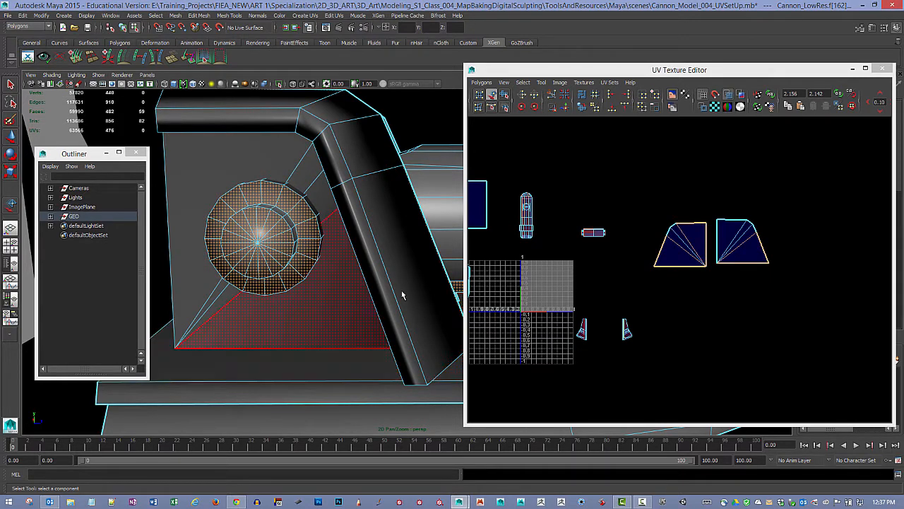
pyautogui.keyDown('alt'); pyautogui.moveTo(281, 368); pyautogui.dragTo(352, 308); pyautogui.keyUp('alt')
pyautogui.press('4')
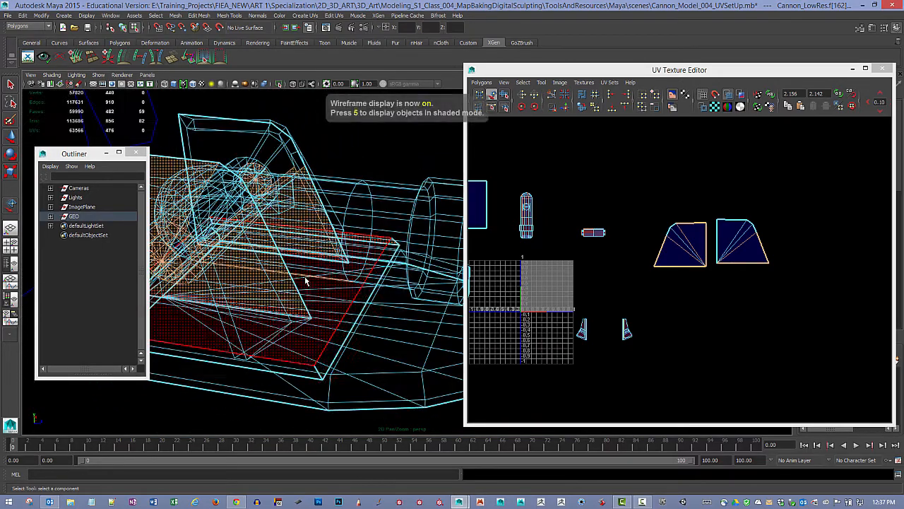
pyautogui.keyDown('alt'); pyautogui.moveTo(307, 281); pyautogui.dragTo(351, 280); pyautogui.keyUp('alt')
pyautogui.keyDown('alt'); pyautogui.moveTo(339, 256); pyautogui.dragTo(369, 252, button='middle'); pyautogui.keyUp('alt')
pyautogui.keyDown('alt'); pyautogui.moveTo(370, 252); pyautogui.dragTo(300, 204); pyautogui.keyUp('alt')
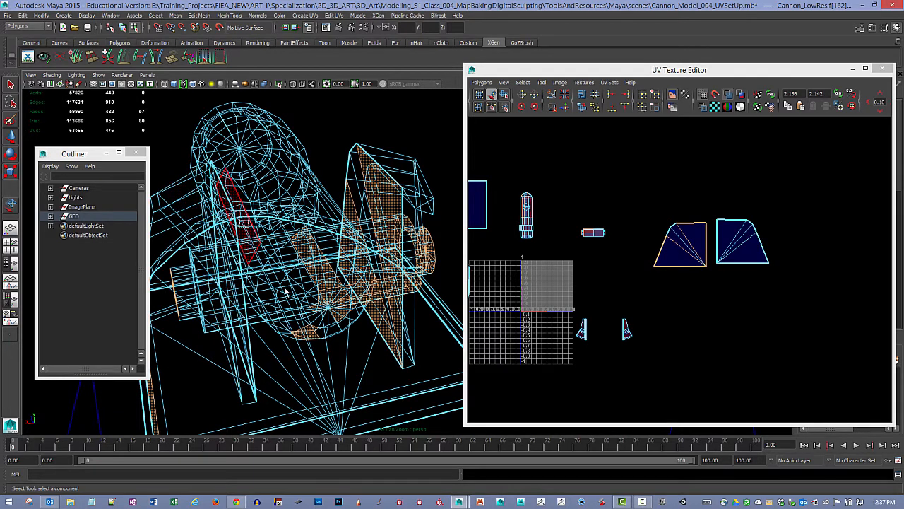
# Deselect the opposite support's flat faces and the stray barrel and platform-edge faces, keeping only the cap faces selected.
pyautogui.keyDown('alt'); pyautogui.moveTo(343, 310); pyautogui.dragTo(311, 299); pyautogui.keyUp('alt')
pyautogui.moveTo(277, 134); pyautogui.dragTo(349, 192)
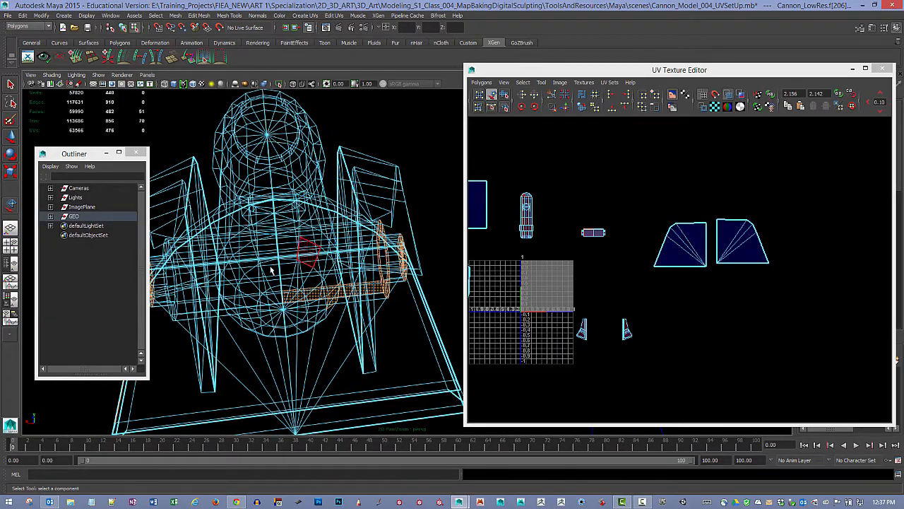
pyautogui.keyDown('alt'); pyautogui.moveTo(314, 332); pyautogui.dragTo(292, 285); pyautogui.keyUp('alt')
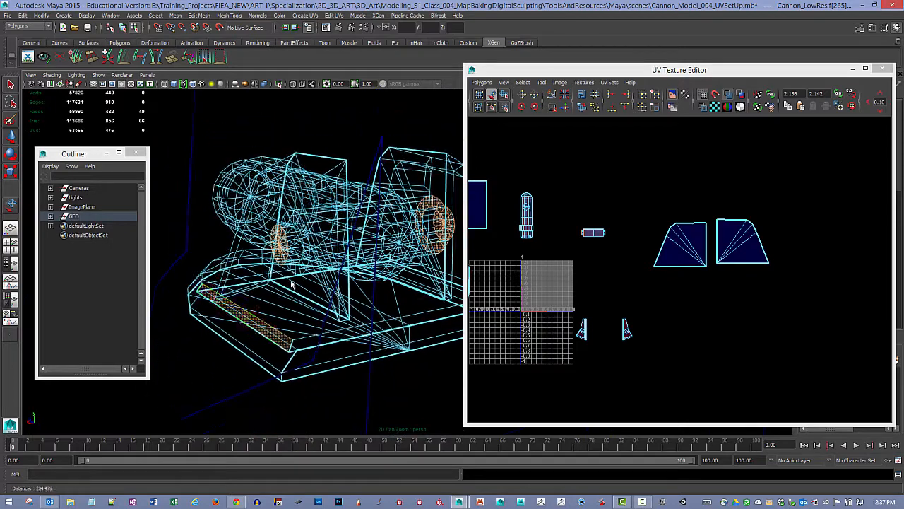
pyautogui.keyDown('ctrl'); pyautogui.click(257, 327); pyautogui.keyUp('ctrl')
pyautogui.moveTo(262, 320)
pyautogui.keyDown('alt'); pyautogui.mouseDown()
pyautogui.moveTo(278, 329)
pyautogui.moveTo(311, 285)
pyautogui.moveTo(262, 254)
pyautogui.moveTo(250, 261)
pyautogui.moveTo(281, 257)
pyautogui.moveTo(301, 270)
pyautogui.mouseUp(); pyautogui.keyUp('alt')
# Return to shaded display and add the rear half of the face ring around the opposite support's cap to the selection.
pyautogui.press('5')
pyautogui.keyDown('shift'); pyautogui.click(385, 195); pyautogui.keyUp('shift')
pyautogui.keyDown('shift'); pyautogui.click(401, 207); pyautogui.keyUp('shift')
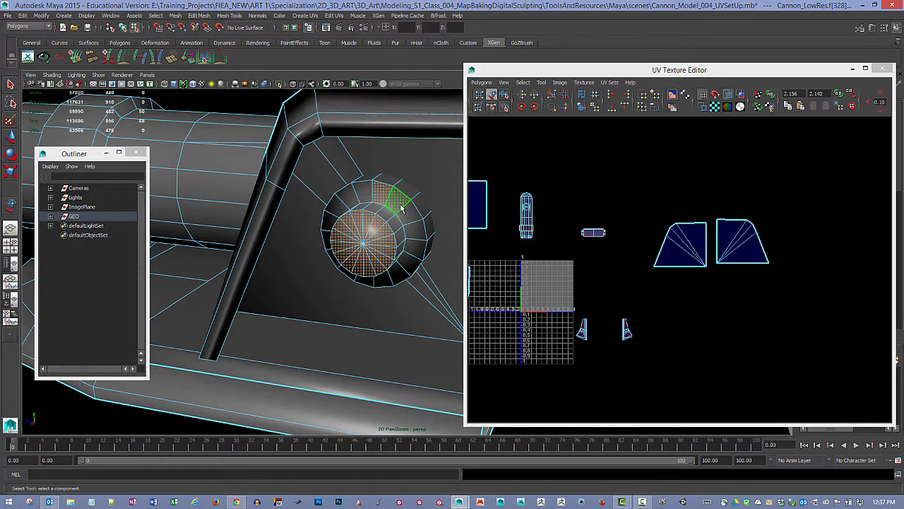
pyautogui.keyDown('shift'); pyautogui.click(413, 216); pyautogui.keyUp('shift')
pyautogui.keyDown('shift'); pyautogui.click(418, 234); pyautogui.keyUp('shift')
pyautogui.keyDown('shift'); pyautogui.click(416, 251); pyautogui.keyUp('shift')
pyautogui.keyDown('shift'); pyautogui.click(407, 267); pyautogui.keyUp('shift')
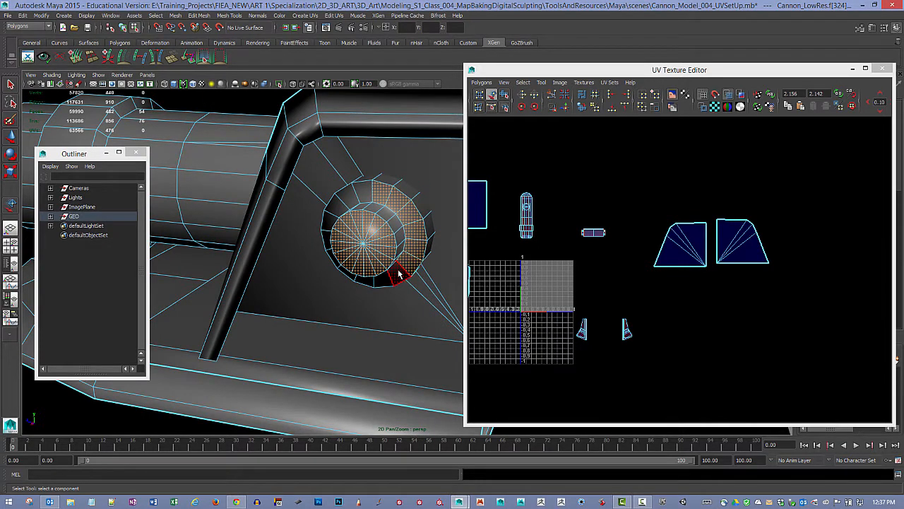
pyautogui.keyDown('shift'); pyautogui.click(398, 274); pyautogui.keyUp('shift')
pyautogui.keyDown('shift'); pyautogui.click(383, 281); pyautogui.keyUp('shift')
# Add the remaining front-half ring faces around the opposite support's cap and check the complete selection on both caps.
pyautogui.keyDown('alt'); pyautogui.moveTo(380, 299); pyautogui.dragTo(296, 298); pyautogui.keyUp('alt')
pyautogui.keyDown('alt'); pyautogui.moveTo(381, 257); pyautogui.dragTo(260, 255, button='middle'); pyautogui.keyUp('alt')
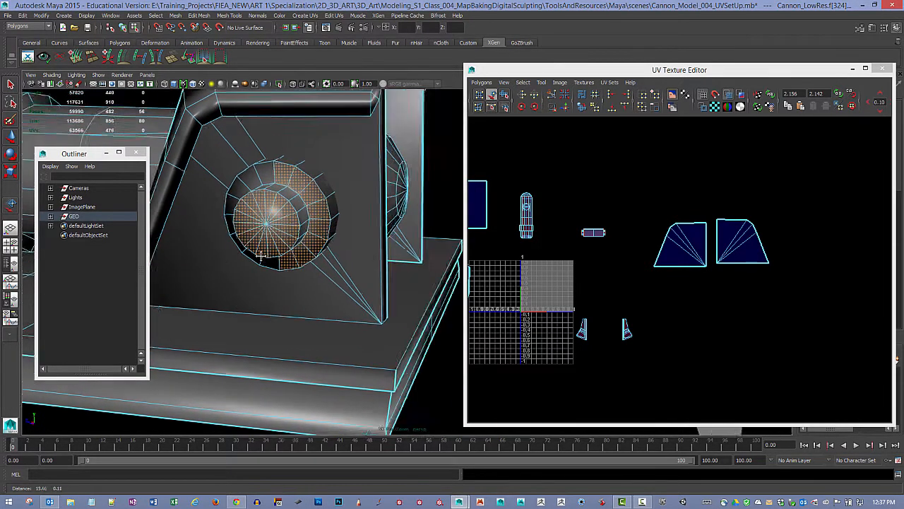
pyautogui.keyDown('alt'); pyautogui.moveTo(260, 255); pyautogui.dragTo(277, 259); pyautogui.keyUp('alt')
pyautogui.keyDown('shift'); pyautogui.click(318, 257); pyautogui.keyUp('shift')
pyautogui.keyDown('shift'); pyautogui.click(303, 252); pyautogui.keyUp('shift')
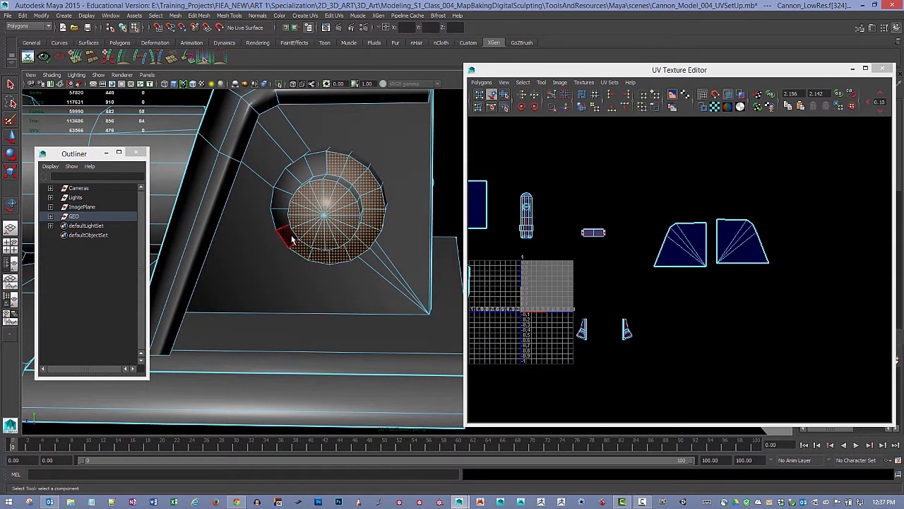
pyautogui.keyDown('shift'); pyautogui.click(290, 236); pyautogui.keyUp('shift')
pyautogui.keyDown('shift'); pyautogui.click(279, 217); pyautogui.keyUp('shift')
pyautogui.keyDown('shift'); pyautogui.click(276, 199); pyautogui.keyUp('shift')
pyautogui.keyDown('shift'); pyautogui.click(285, 182); pyautogui.keyUp('shift')
pyautogui.keyDown('shift'); pyautogui.click(300, 168); pyautogui.keyUp('shift')
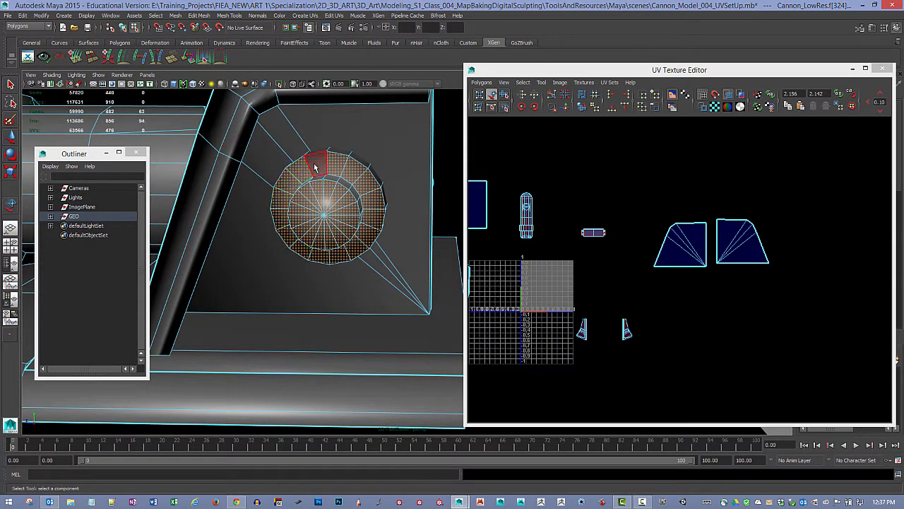
pyautogui.keyDown('shift'); pyautogui.click(315, 167); pyautogui.keyUp('shift')
pyautogui.keyDown('alt'); pyautogui.moveTo(315, 167); pyautogui.dragTo(365, 221); pyautogui.keyUp('alt')
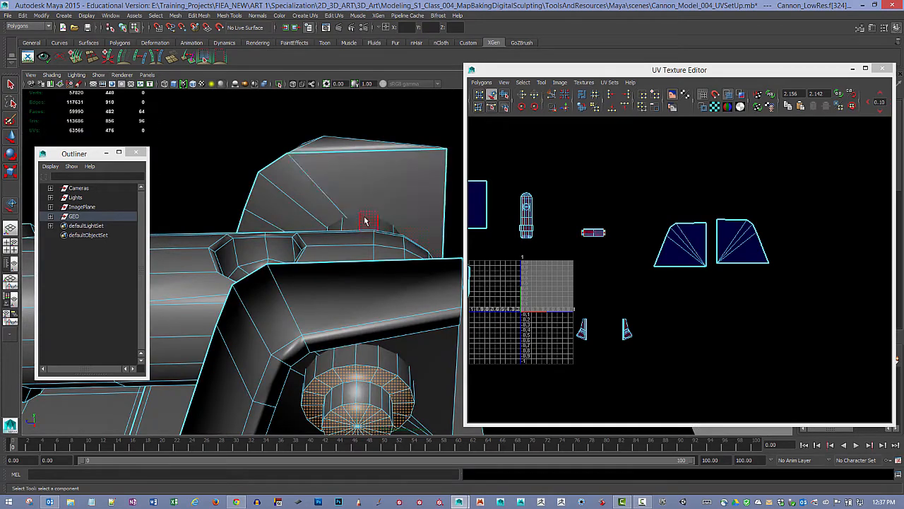
pyautogui.press('4')
pyautogui.moveTo(393, 271)
pyautogui.keyDown('alt'); pyautogui.mouseDown()
pyautogui.moveTo(375, 254)
pyautogui.moveTo(385, 263)
pyautogui.moveTo(372, 265)
pyautogui.mouseUp(); pyautogui.keyUp('alt')
pyautogui.press('5')
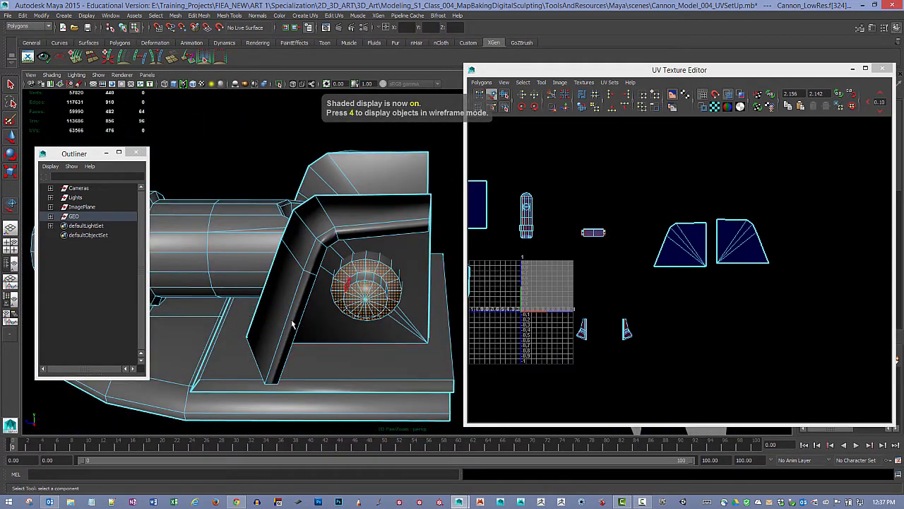
# Apply a planar mapping to the selected cap faces, fitted to the bounding box and projected from the X axis with the image ratio kept.
pyautogui.click(308, 16)
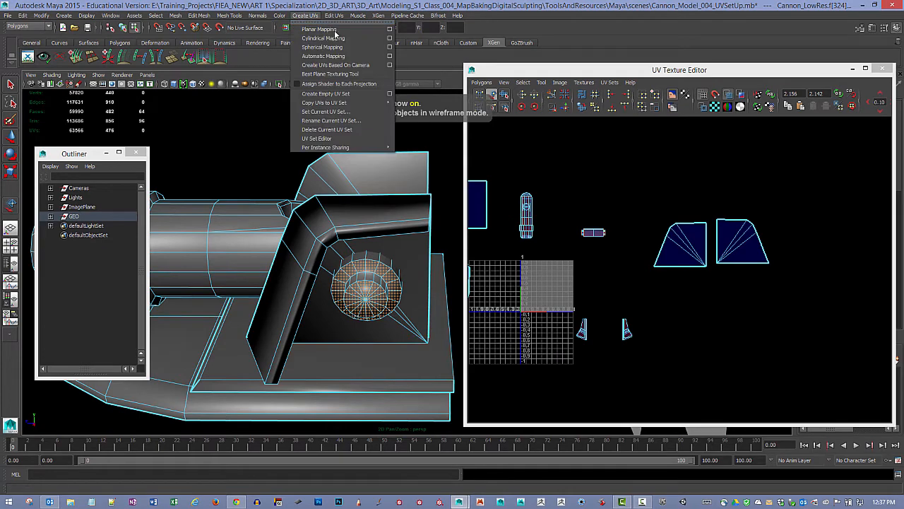
pyautogui.click(390, 29)
pyautogui.keyDown('alt'); pyautogui.moveTo(254, 339); pyautogui.dragTo(131, 403); pyautogui.keyUp('alt')
pyautogui.keyDown('alt'); pyautogui.moveTo(339, 325); pyautogui.dragTo(474, 357); pyautogui.keyUp('alt')
pyautogui.keyDown('alt'); pyautogui.moveTo(388, 310); pyautogui.dragTo(376, 313); pyautogui.keyUp('alt')
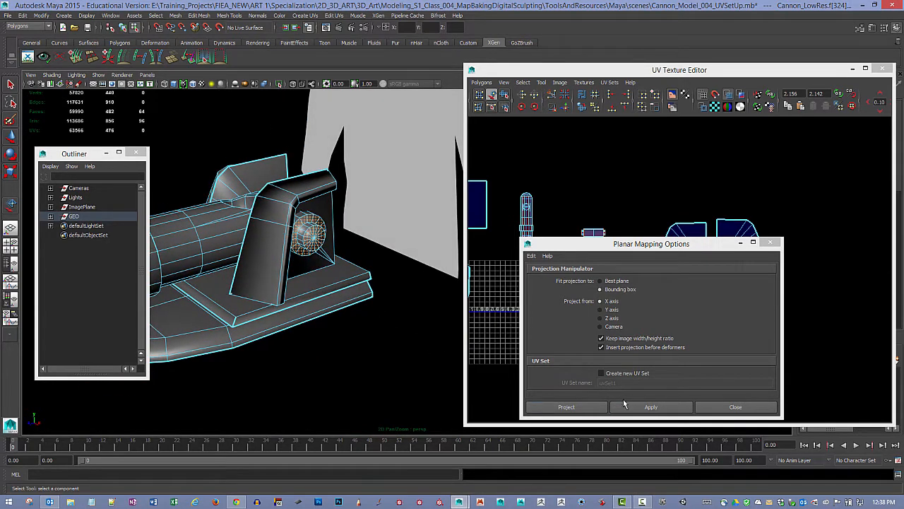
pyautogui.click(626, 404)
# Shift the mapping options window aside and move the projected circular UVs into the empty area above and beyond the trapezoid shells.
pyautogui.moveTo(613, 249); pyautogui.dragTo(415, 341)
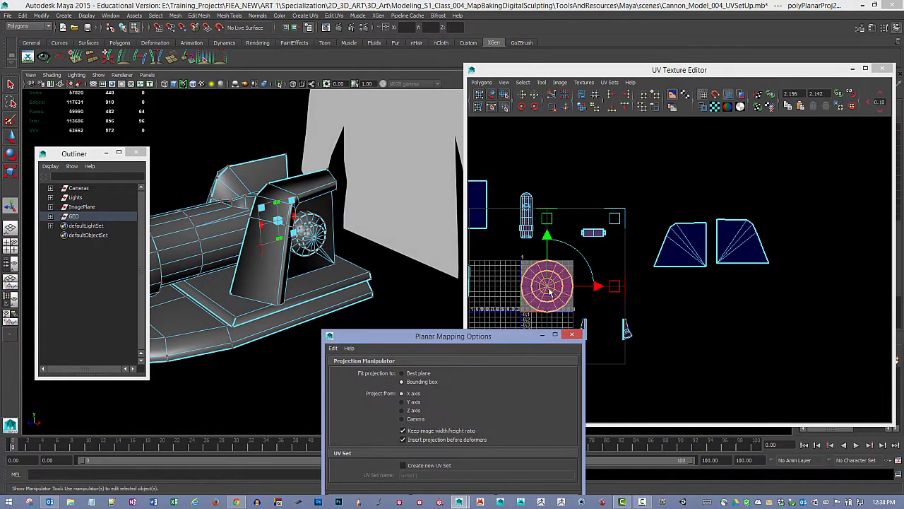
pyautogui.moveTo(549, 288); pyautogui.dragTo(803, 177)
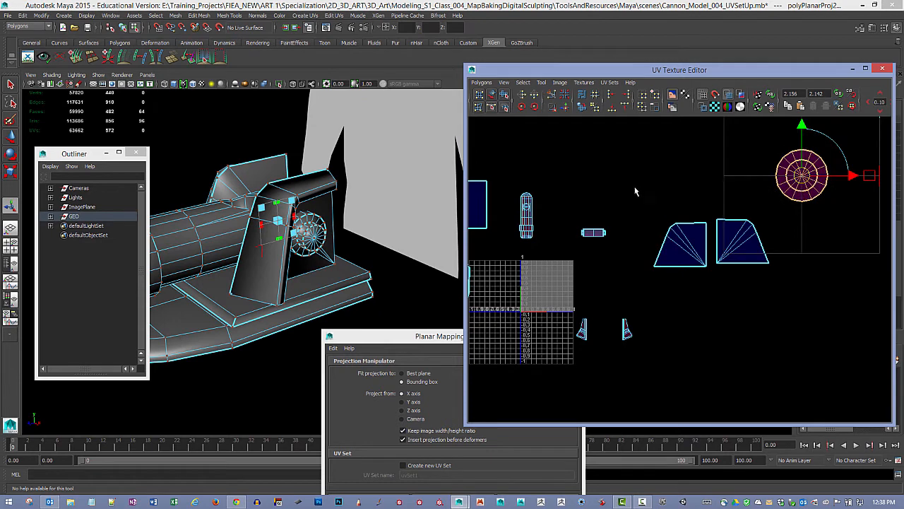
pyautogui.click(698, 194)
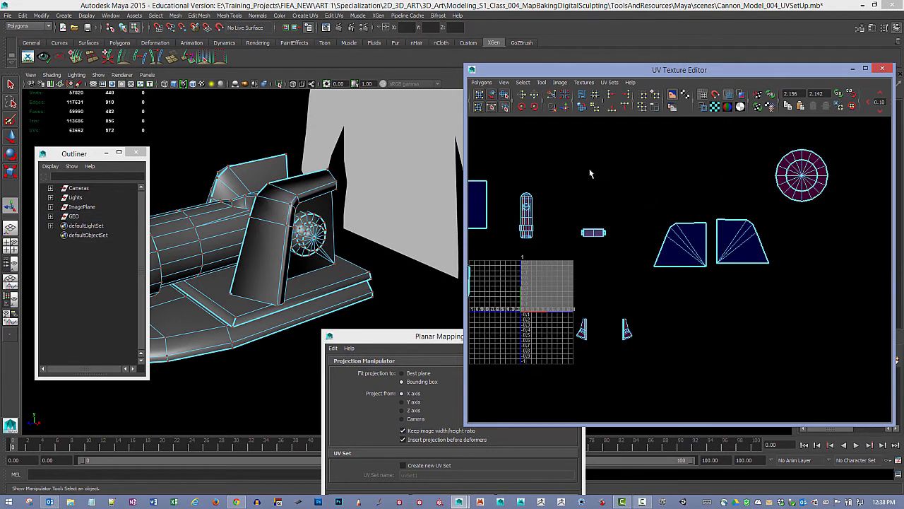
pyautogui.click(492, 94)
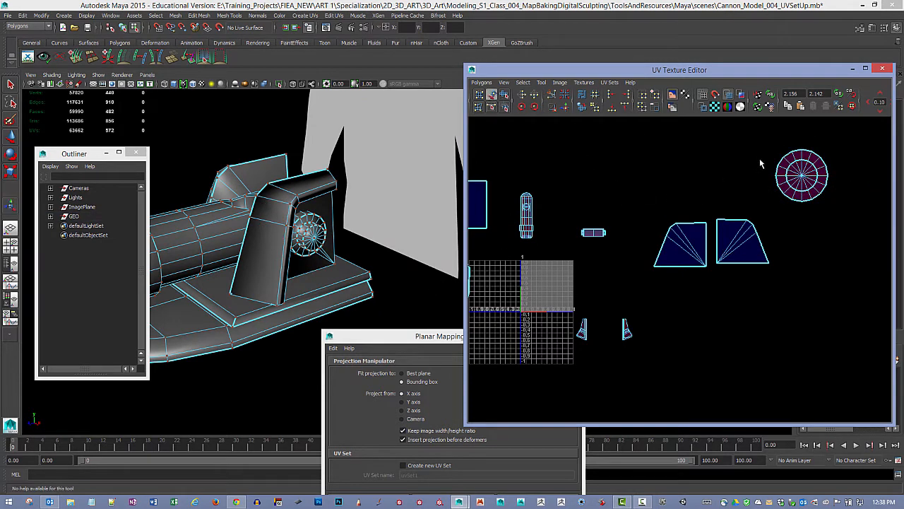
pyautogui.click(803, 178)
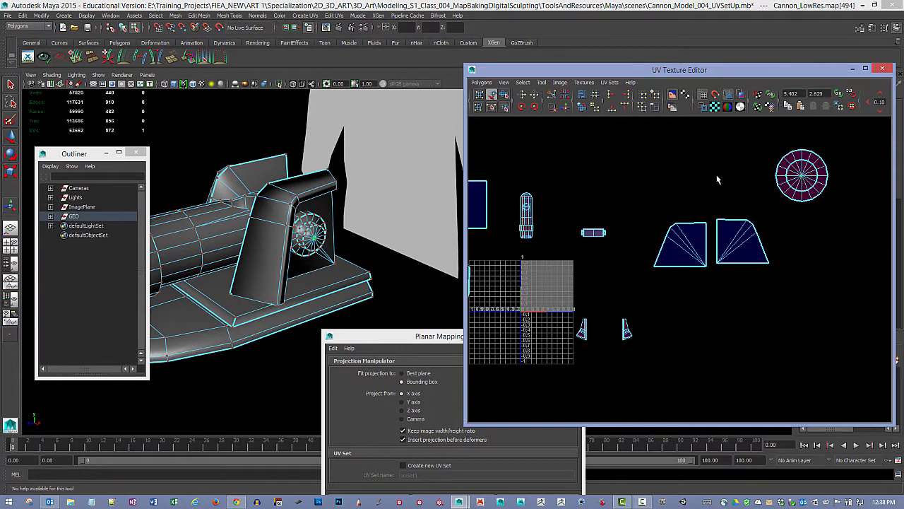
pyautogui.press('w')
pyautogui.hotkey('ctrl', 'z')
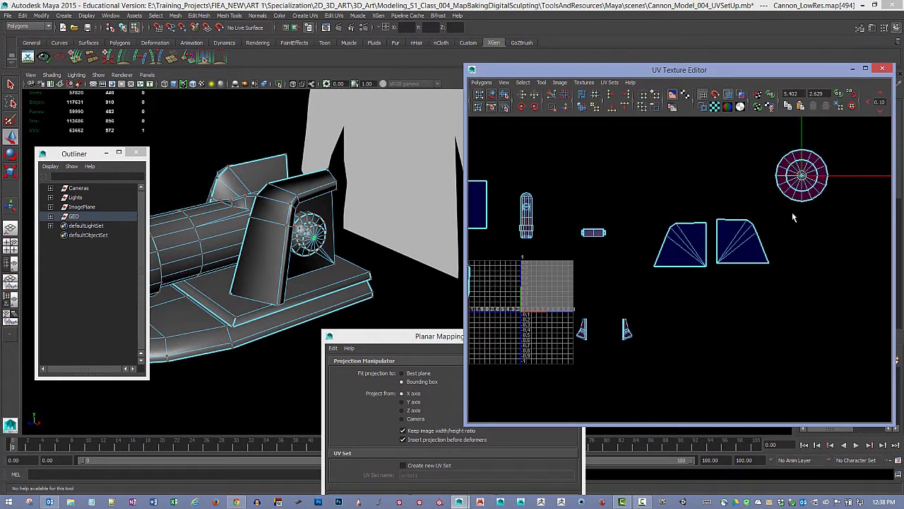
pyautogui.click(809, 223)
pyautogui.click(817, 182)
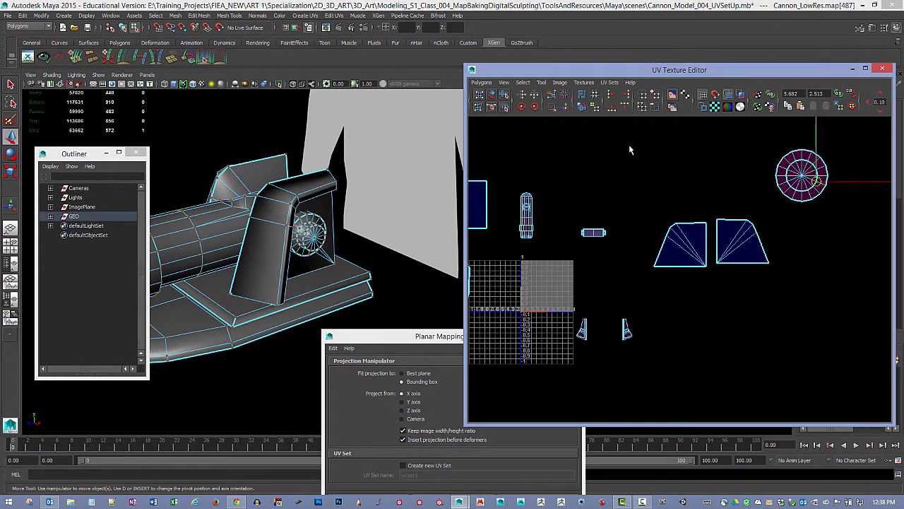
# Use the Move UV Shell tool to separate the overlapping cap shells, placing both discs and one ring in a row beside the other ring.
pyautogui.click(492, 94)
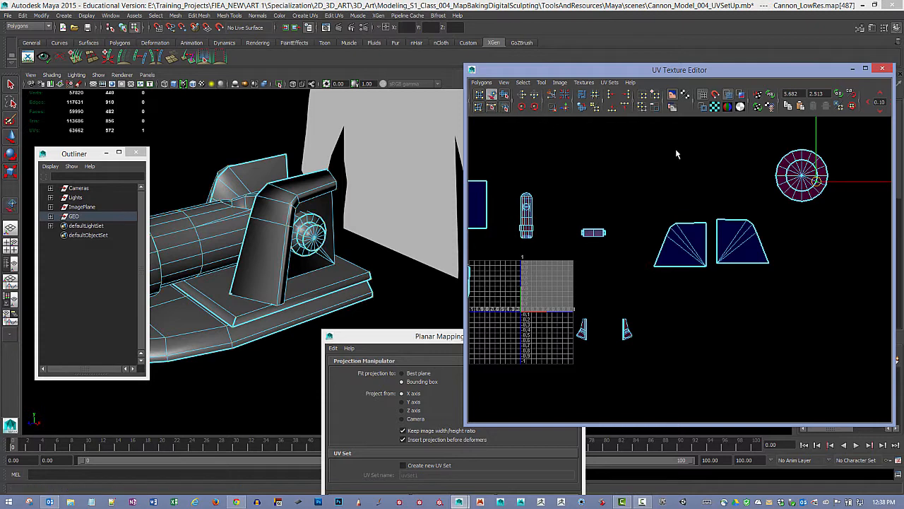
pyautogui.click(803, 177)
pyautogui.moveTo(803, 177); pyautogui.dragTo(696, 162)
pyautogui.click(802, 177)
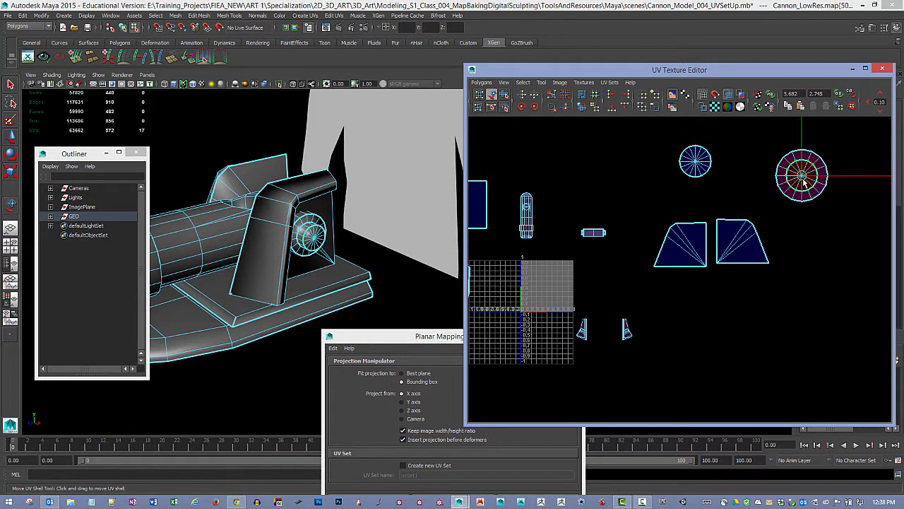
pyautogui.moveTo(802, 182); pyautogui.dragTo(741, 169)
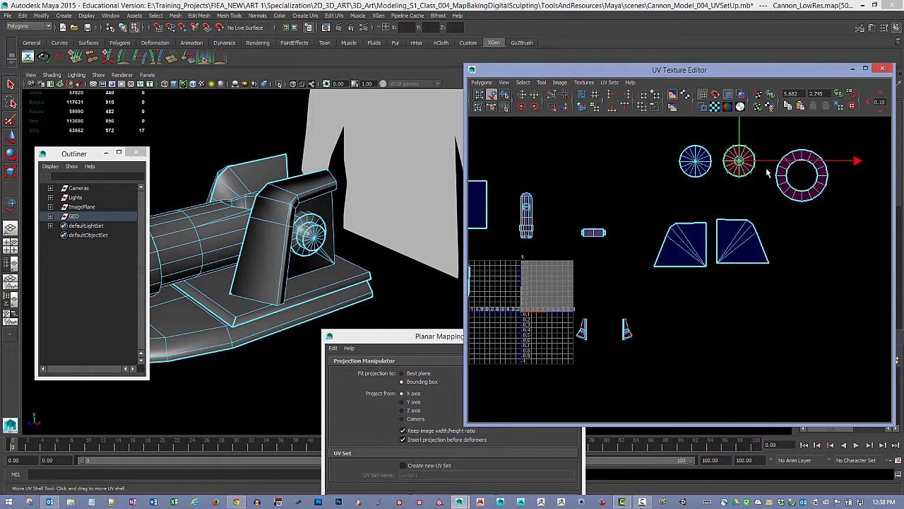
pyautogui.click(794, 192)
pyautogui.moveTo(798, 189); pyautogui.dragTo(653, 171)
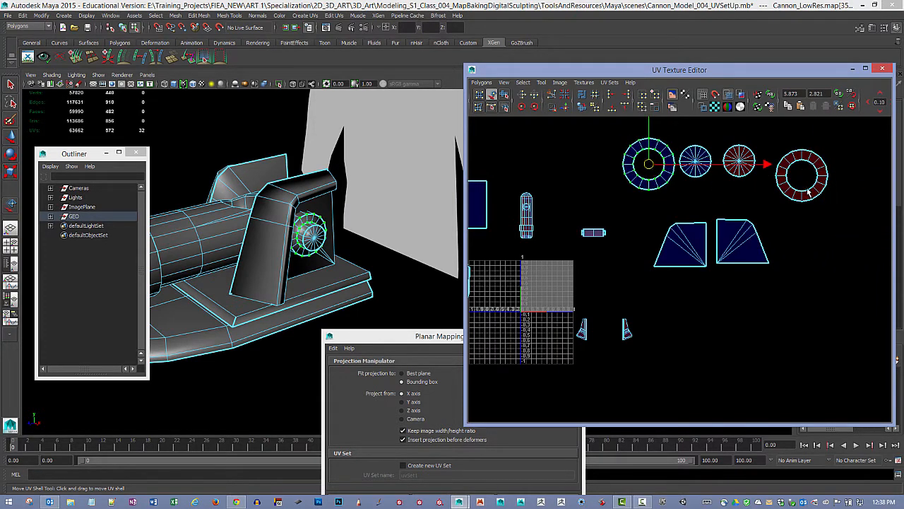
# Select the reversed disc and ring shells together and flip their UVs horizontally.
pyautogui.moveTo(720, 126); pyautogui.dragTo(863, 215)
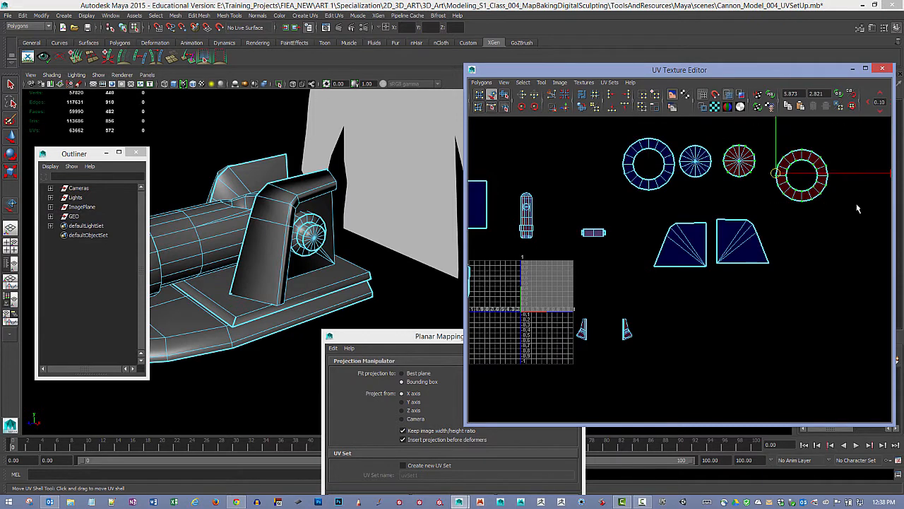
pyautogui.click(523, 95)
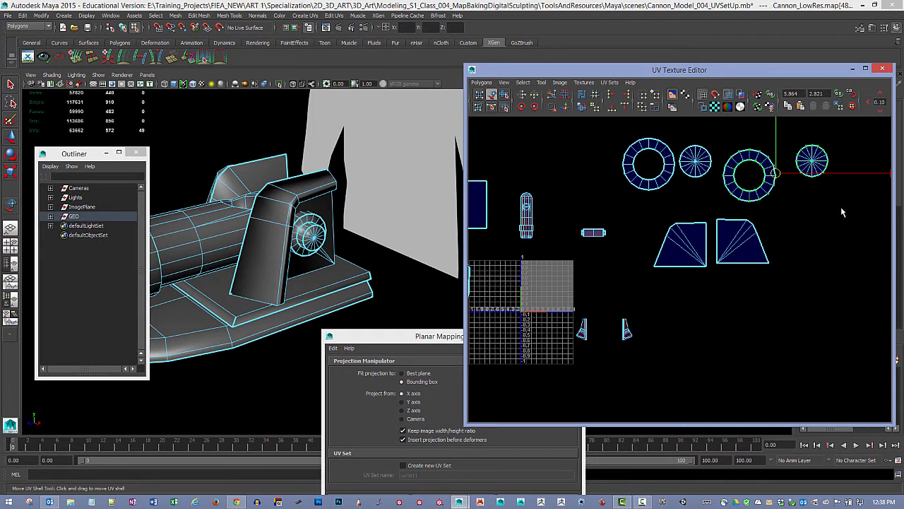
pyautogui.click(822, 189)
# Switch to vertex selection and select the centre vertex of the disc inside the cannon barrel's open end.
pyautogui.keyDown('alt'); pyautogui.moveTo(818, 172); pyautogui.dragTo(682, 135, button='right'); pyautogui.keyUp('alt')
pyautogui.keyDown('alt'); pyautogui.moveTo(706, 178); pyautogui.dragTo(791, 181, button='middle'); pyautogui.keyUp('alt')
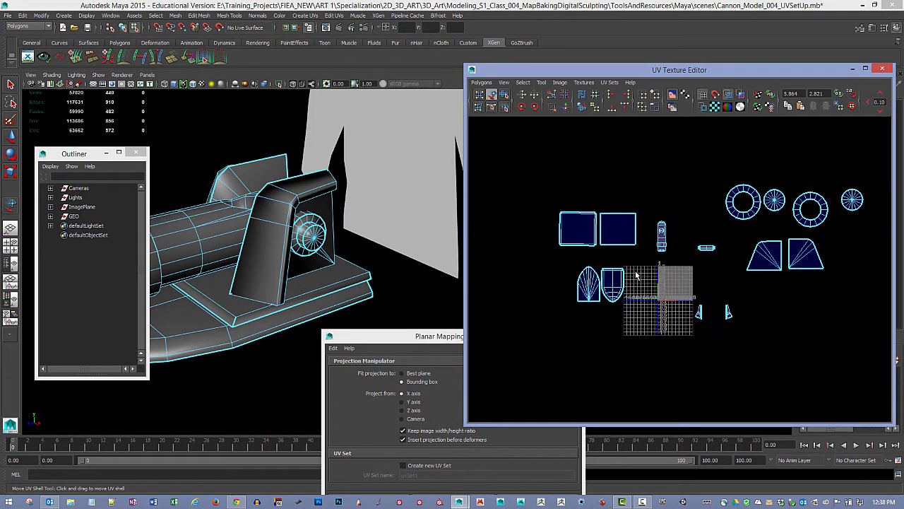
pyautogui.keyDown('alt'); pyautogui.moveTo(323, 257); pyautogui.dragTo(323, 231); pyautogui.keyUp('alt')
pyautogui.keyDown('alt'); pyautogui.moveTo(323, 231); pyautogui.dragTo(332, 234, button='right'); pyautogui.keyUp('alt')
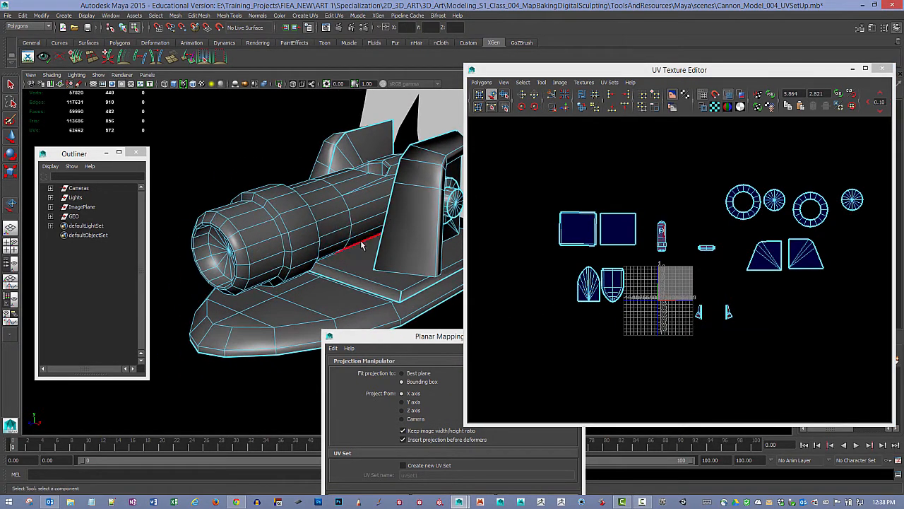
pyautogui.keyDown('alt'); pyautogui.moveTo(385, 242); pyautogui.dragTo(377, 237); pyautogui.keyUp('alt')
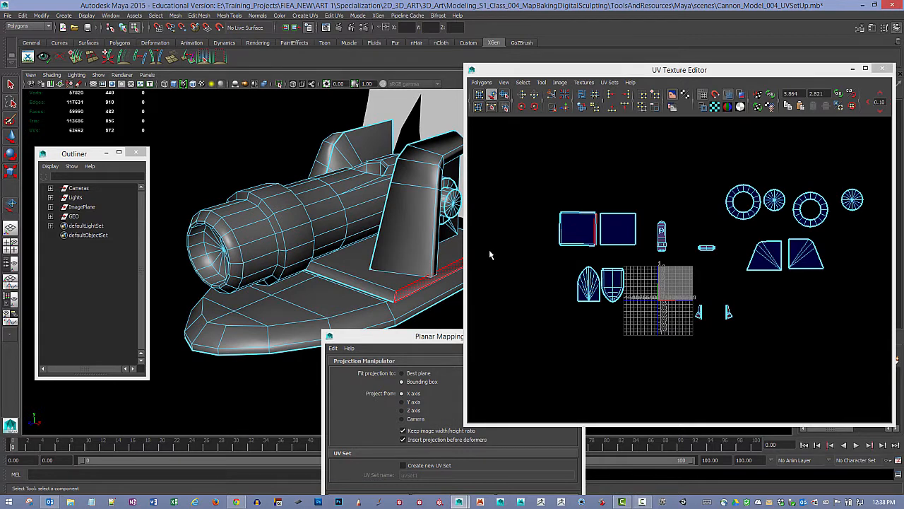
pyautogui.keyDown('alt'); pyautogui.moveTo(296, 227); pyautogui.dragTo(325, 210); pyautogui.keyUp('alt')
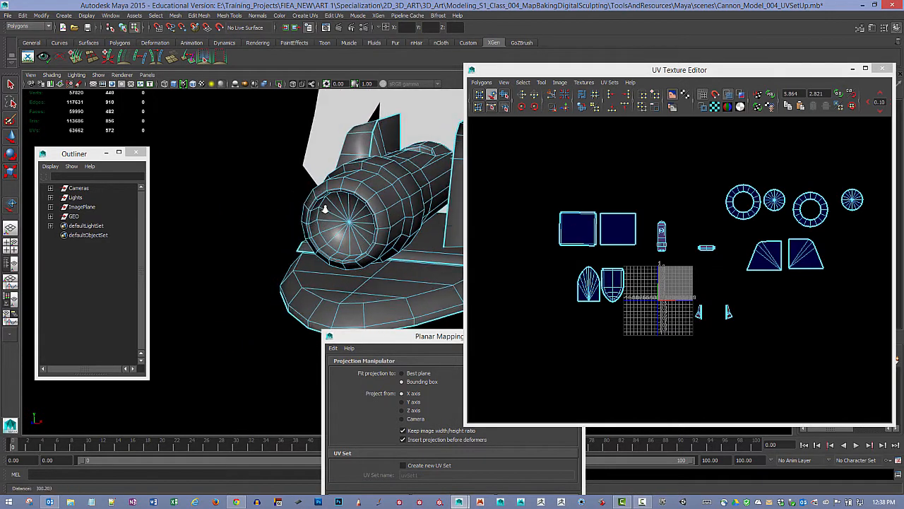
pyautogui.scroll(3, 325, 209)
pyautogui.press('F9')
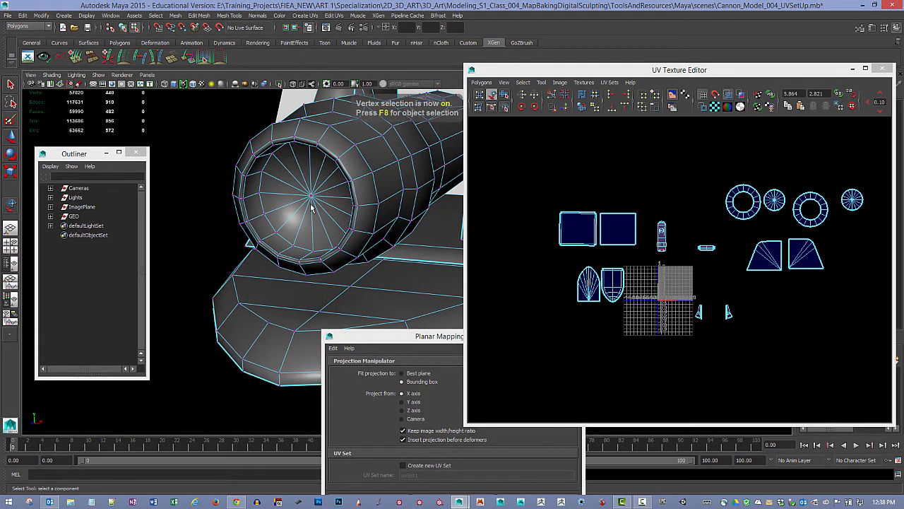
pyautogui.click(311, 197)
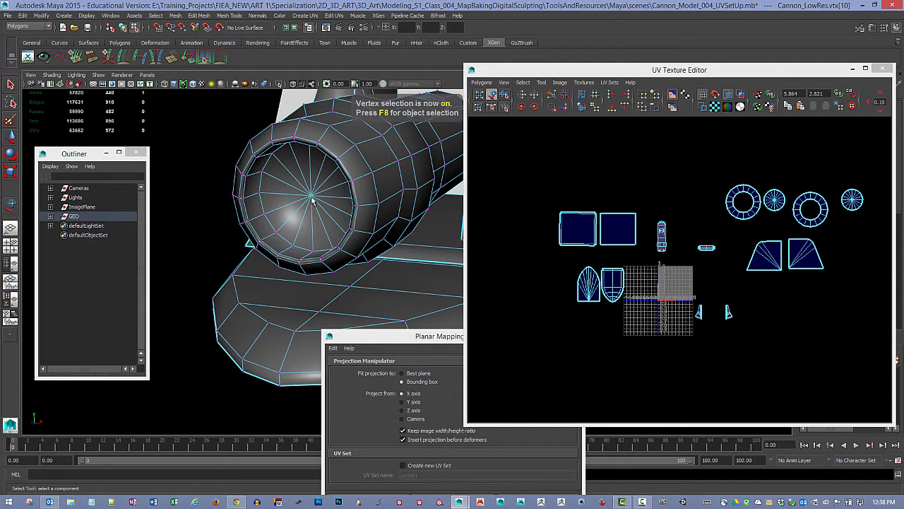
pyautogui.rightClick(313, 201)
pyautogui.click(281, 201)
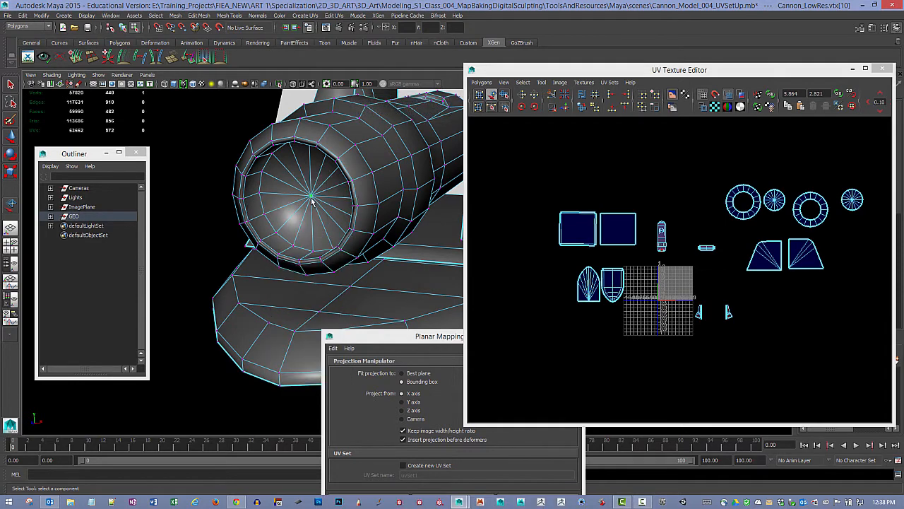
pyautogui.moveTo(378, 193)
pyautogui.keyDown('alt'); pyautogui.mouseDown()
pyautogui.moveTo(260, 217)
pyautogui.moveTo(392, 195)
pyautogui.moveTo(381, 193)
pyautogui.mouseUp(); pyautogui.keyUp('alt')
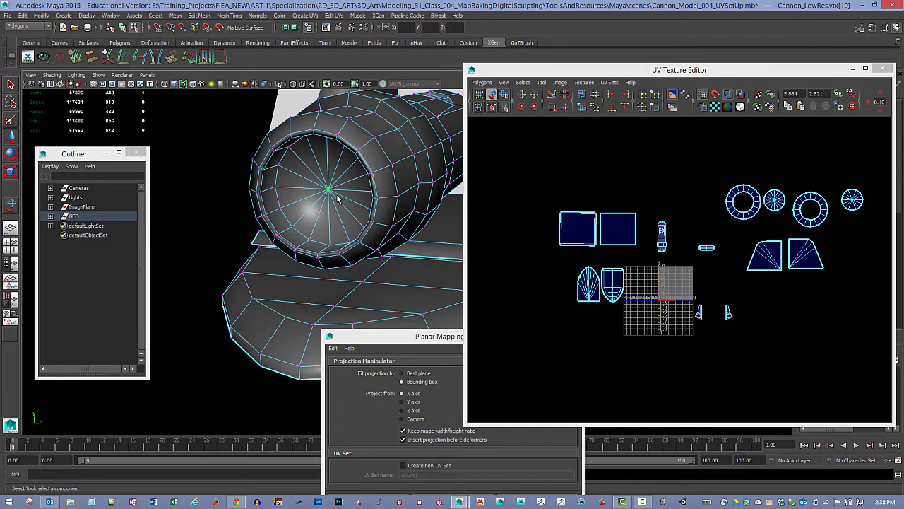
# Convert the centre vertex selection to faces and grow it twice to cover the recessed disc and inner rings of the cannon's muzzle.
pyautogui.hotkey('ctrl', 'F11')
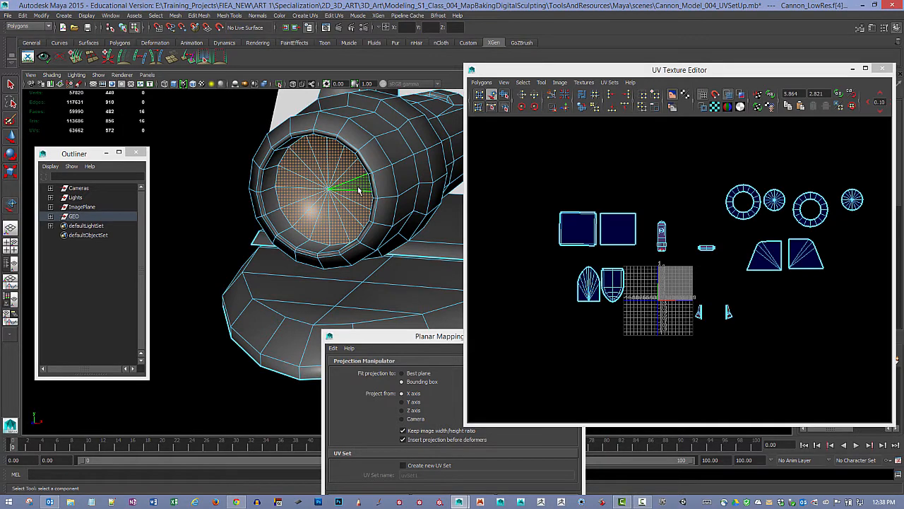
pyautogui.keyDown('alt'); pyautogui.moveTo(359, 189); pyautogui.dragTo(376, 225); pyautogui.keyUp('alt')
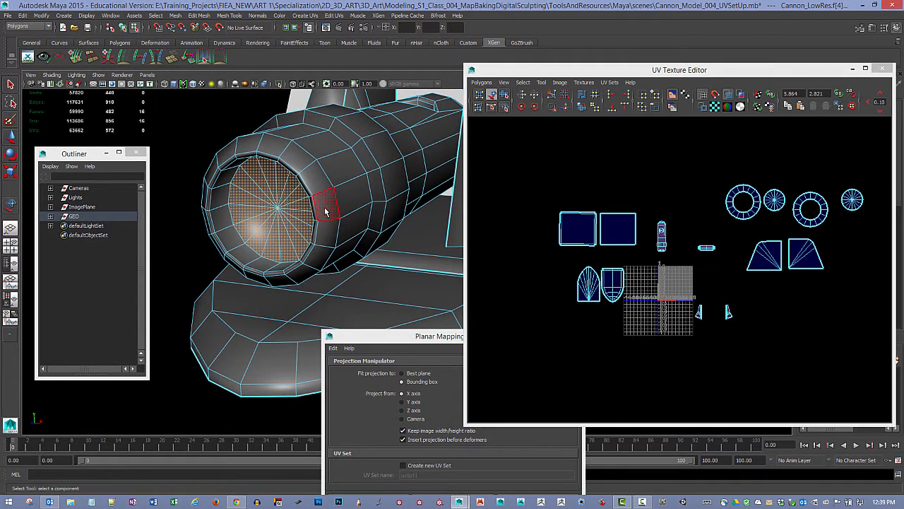
pyautogui.moveTo(324, 181); pyautogui.dragTo(338, 202, button='right')
pyautogui.keyDown('alt'); pyautogui.moveTo(318, 254); pyautogui.dragTo(382, 239); pyautogui.keyUp('alt')
pyautogui.moveTo(383, 239)
pyautogui.keyDown('alt'); pyautogui.mouseDown(button='middle')
pyautogui.moveTo(351, 250)
pyautogui.moveTo(398, 252)
pyautogui.moveTo(397, 241)
pyautogui.mouseUp(button='middle'); pyautogui.keyUp('alt')
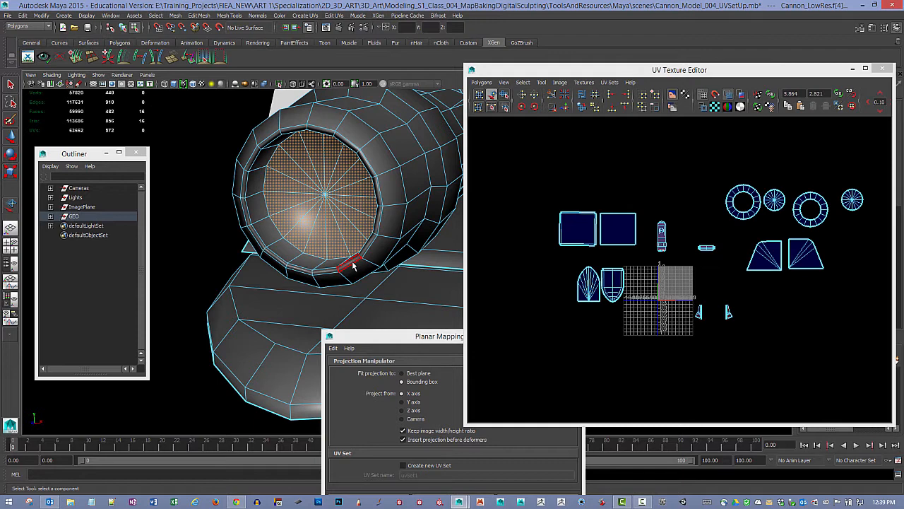
pyautogui.hotkey('shift', '.')
pyautogui.hotkey('shift', '.')
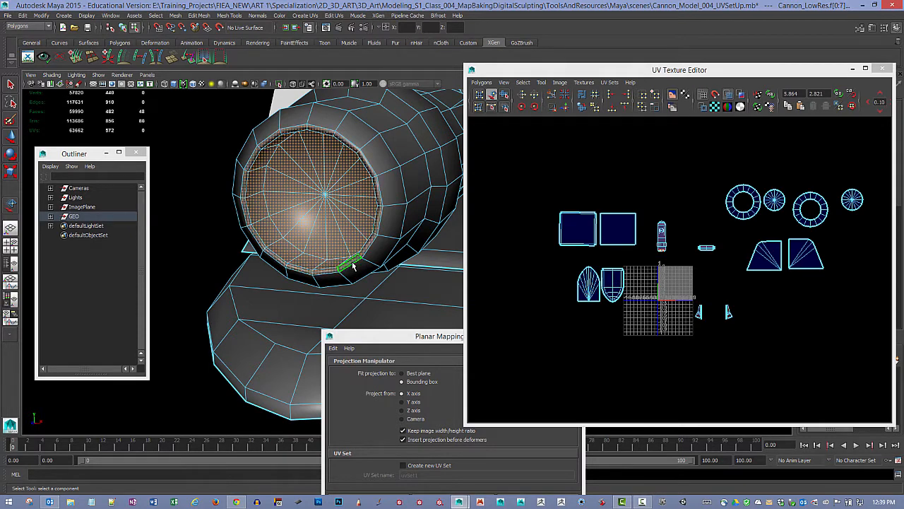
# Add the narrow ring of faces along the front side of the barrel's raised band to the muzzle face selection.
pyautogui.keyDown('alt'); pyautogui.moveTo(387, 198); pyautogui.dragTo(339, 190); pyautogui.keyUp('alt')
pyautogui.keyDown('shift'); pyautogui.click(307, 177); pyautogui.keyUp('shift')
pyautogui.keyDown('shift'); pyautogui.click(333, 200); pyautogui.keyUp('shift')
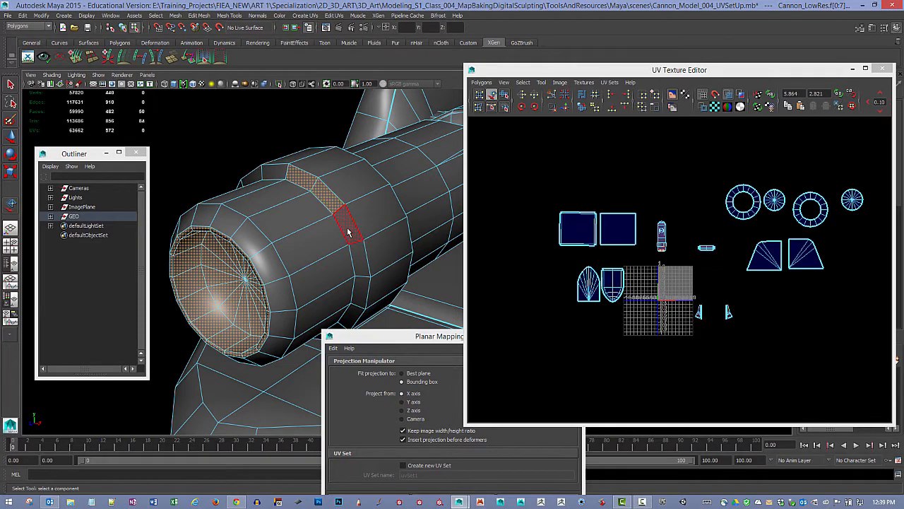
pyautogui.keyDown('shift'); pyautogui.click(348, 231); pyautogui.keyUp('shift')
pyautogui.keyDown('alt'); pyautogui.moveTo(376, 263); pyautogui.dragTo(394, 181); pyautogui.keyUp('alt')
pyautogui.keyDown('shift'); pyautogui.doubleClick(374, 199); pyautogui.keyUp('shift')
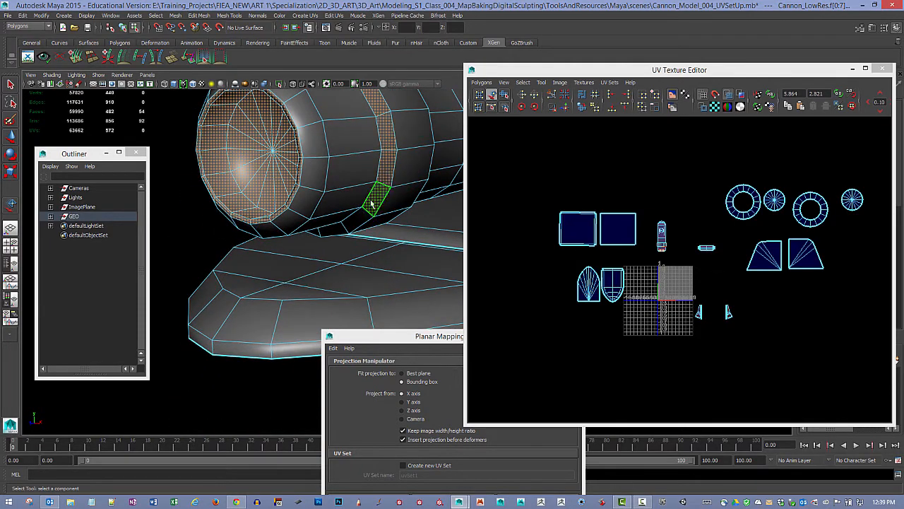
pyautogui.keyDown('alt'); pyautogui.moveTo(345, 226); pyautogui.dragTo(373, 237); pyautogui.keyUp('alt')
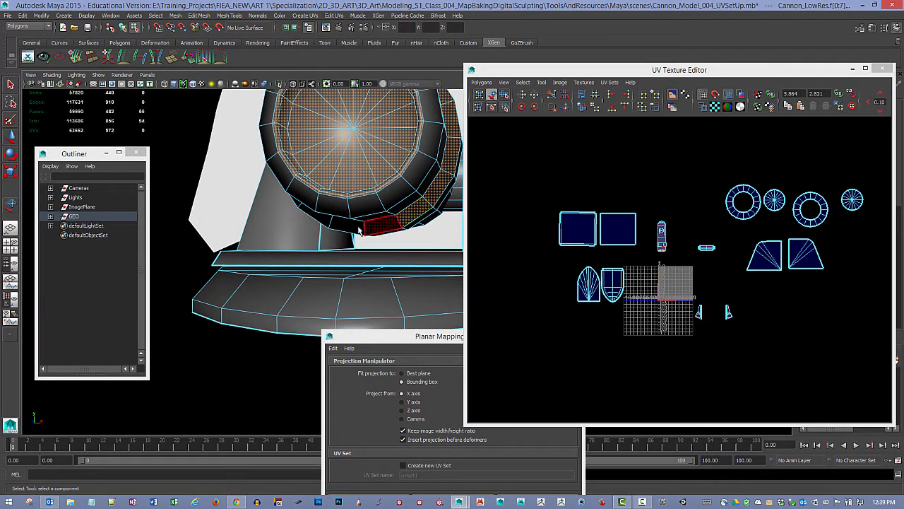
pyautogui.moveTo(411, 218)
pyautogui.keyDown('alt'); pyautogui.mouseDown()
pyautogui.moveTo(348, 224)
pyautogui.moveTo(292, 259)
pyautogui.moveTo(413, 209)
pyautogui.mouseUp(); pyautogui.keyUp('alt')
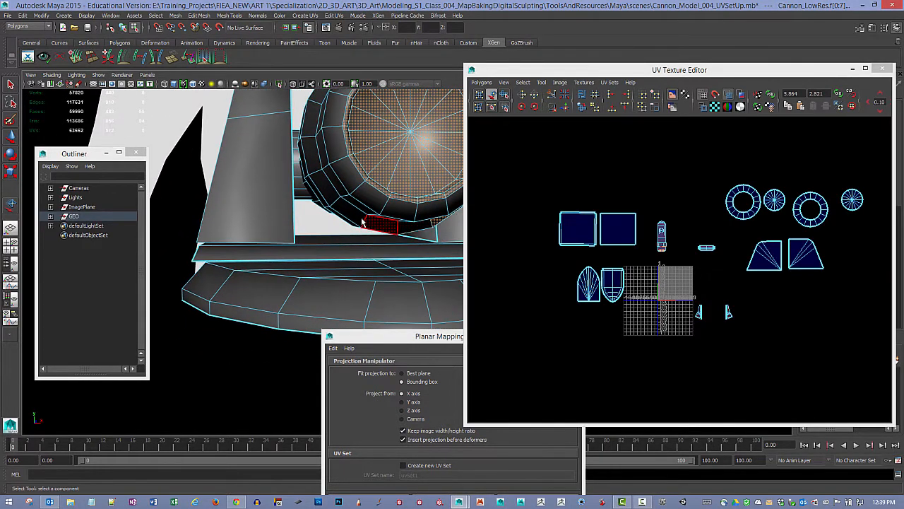
pyautogui.keyDown('alt'); pyautogui.moveTo(308, 150); pyautogui.dragTo(305, 271); pyautogui.keyUp('alt')
pyautogui.keyDown('shift'); pyautogui.click(355, 245); pyautogui.keyUp('shift')
# Add the narrow ring of faces along the rear side of the barrel's raised band to the selection.
pyautogui.keyDown('alt'); pyautogui.moveTo(410, 230); pyautogui.dragTo(258, 202); pyautogui.keyUp('alt')
pyautogui.keyDown('alt'); pyautogui.moveTo(259, 202); pyautogui.dragTo(363, 219, button='middle'); pyautogui.keyUp('alt')
pyautogui.keyDown('alt'); pyautogui.moveTo(363, 219); pyautogui.dragTo(241, 198); pyautogui.keyUp('alt')
pyautogui.keyDown('alt'); pyautogui.moveTo(240, 198); pyautogui.dragTo(258, 191, button='middle'); pyautogui.keyUp('alt')
pyautogui.keyDown('alt'); pyautogui.moveTo(258, 191); pyautogui.dragTo(264, 212); pyautogui.keyUp('alt')
pyautogui.keyDown('alt'); pyautogui.moveTo(264, 212); pyautogui.dragTo(294, 219, button='right'); pyautogui.keyUp('alt')
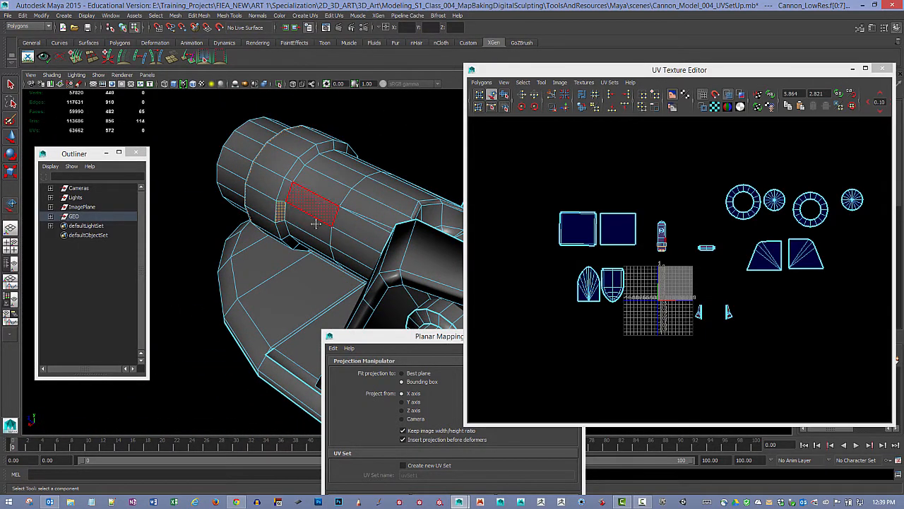
pyautogui.keyDown('alt'); pyautogui.moveTo(316, 224); pyautogui.dragTo(311, 199); pyautogui.keyUp('alt')
pyautogui.keyDown('alt'); pyautogui.moveTo(342, 269); pyautogui.dragTo(385, 303); pyautogui.keyUp('alt')
pyautogui.keyDown('shift'); pyautogui.click(260, 309); pyautogui.keyUp('shift')
# Apply a planar mapping from the Z axis to the selected muzzle and band faces, then shift the mapping options window aside.
pyautogui.moveTo(400, 344); pyautogui.dragTo(510, 225)
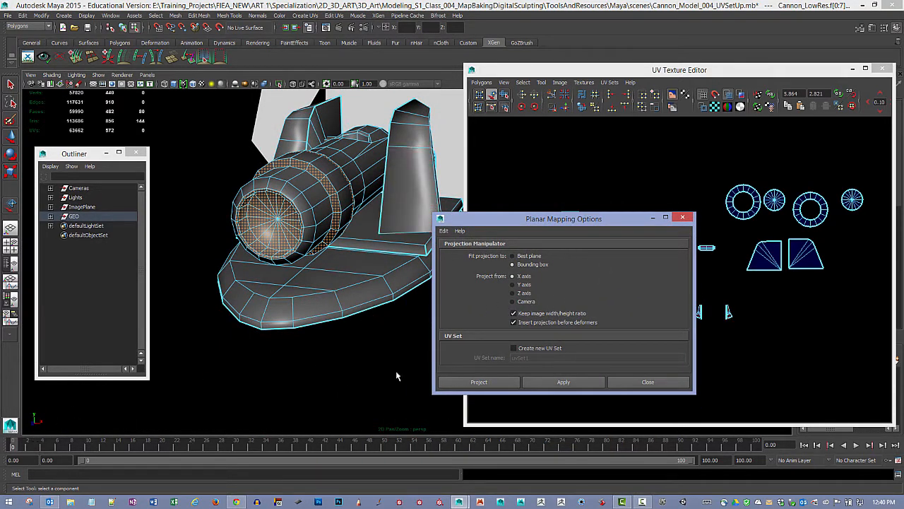
pyautogui.click(567, 384)
pyautogui.moveTo(625, 225); pyautogui.dragTo(435, 293)
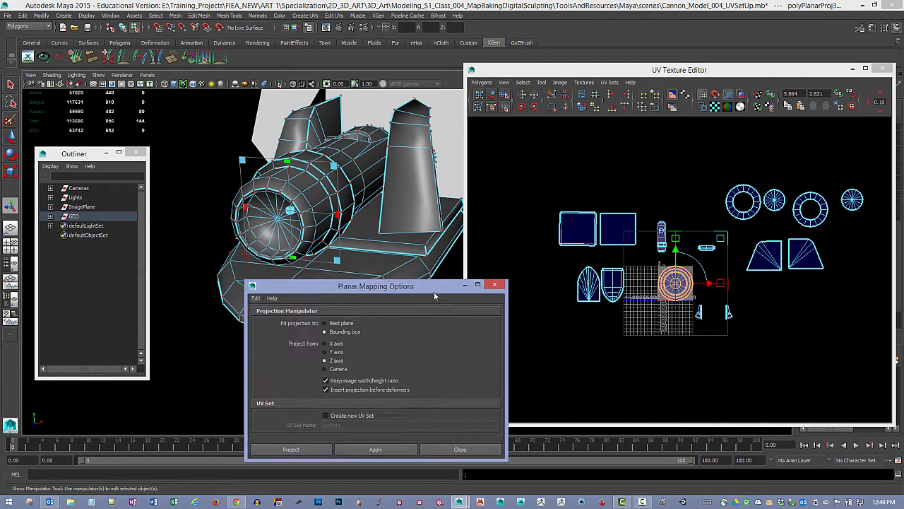
# Move the projected circular UVs out of the grid into the empty area above the square shells.
pyautogui.click(682, 286)
pyautogui.click(563, 167)
pyautogui.keyDown('alt'); pyautogui.moveTo(565, 164); pyautogui.dragTo(569, 275, button='middle'); pyautogui.keyUp('alt')
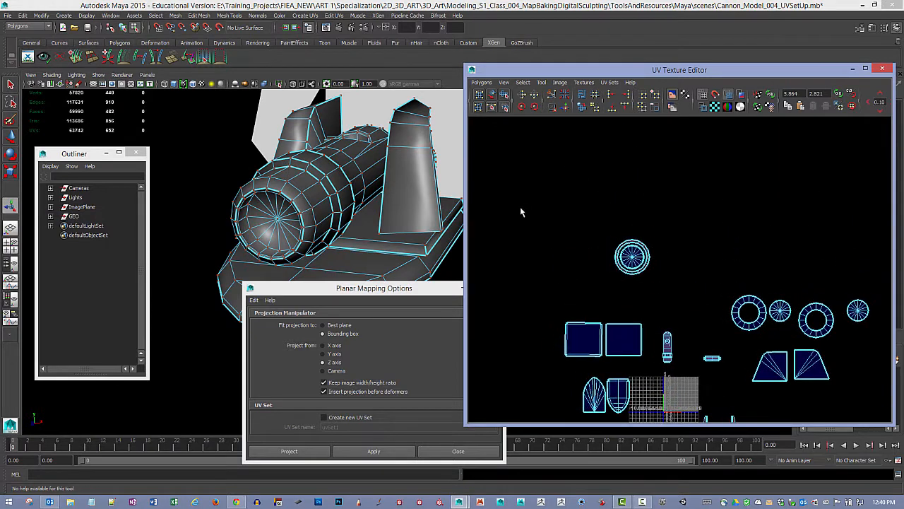
pyautogui.keyDown('alt'); pyautogui.moveTo(520, 207); pyautogui.dragTo(637, 238, button='right'); pyautogui.keyUp('alt')
pyautogui.keyDown('alt'); pyautogui.moveTo(637, 239); pyautogui.dragTo(692, 257, button='middle'); pyautogui.keyUp('alt')
pyautogui.click(492, 96)
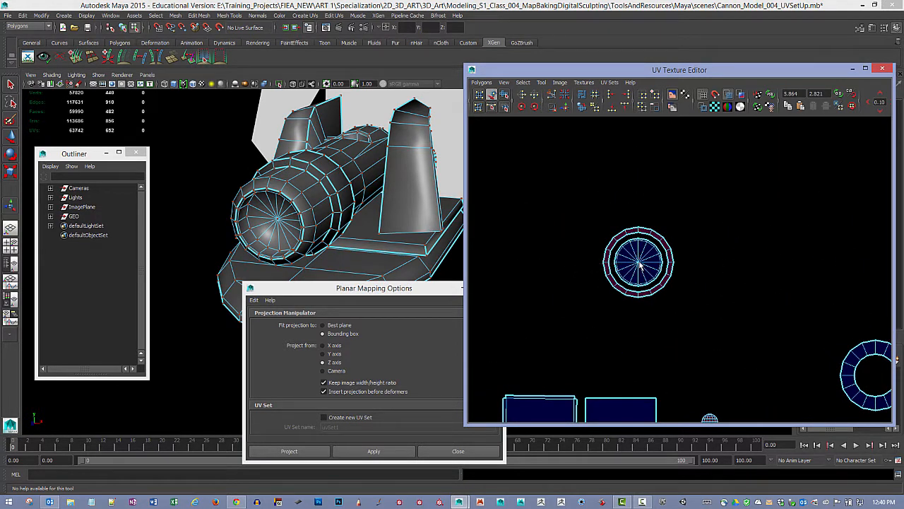
pyautogui.click(640, 264)
pyautogui.rightClick(640, 264)
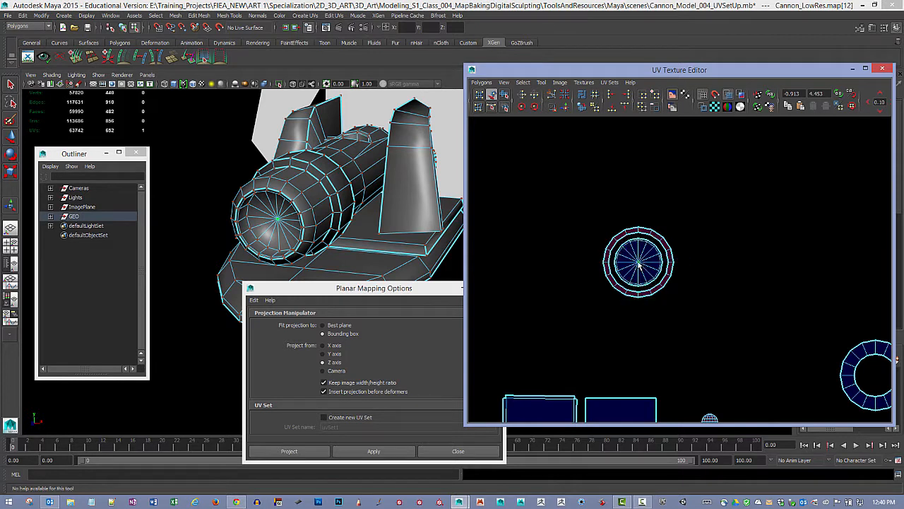
pyautogui.click(647, 227)
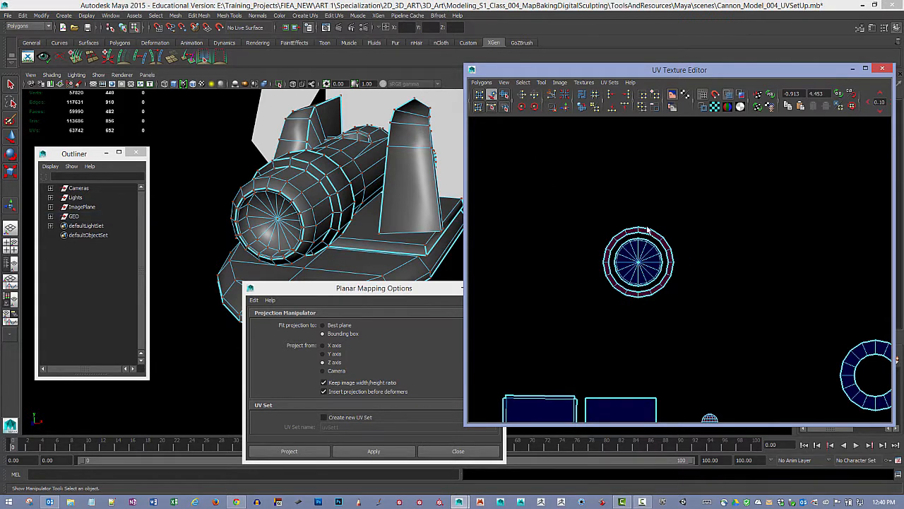
pyautogui.click(651, 229)
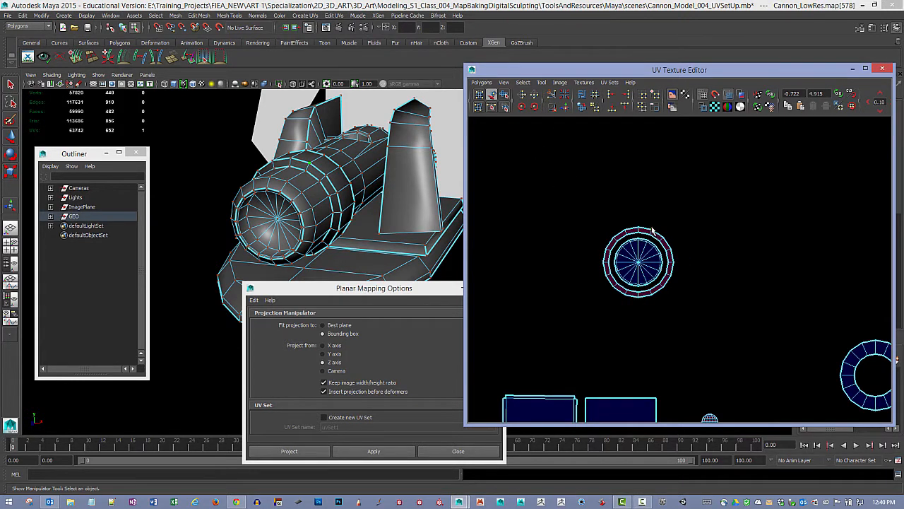
pyautogui.press('w')
pyautogui.click(519, 128)
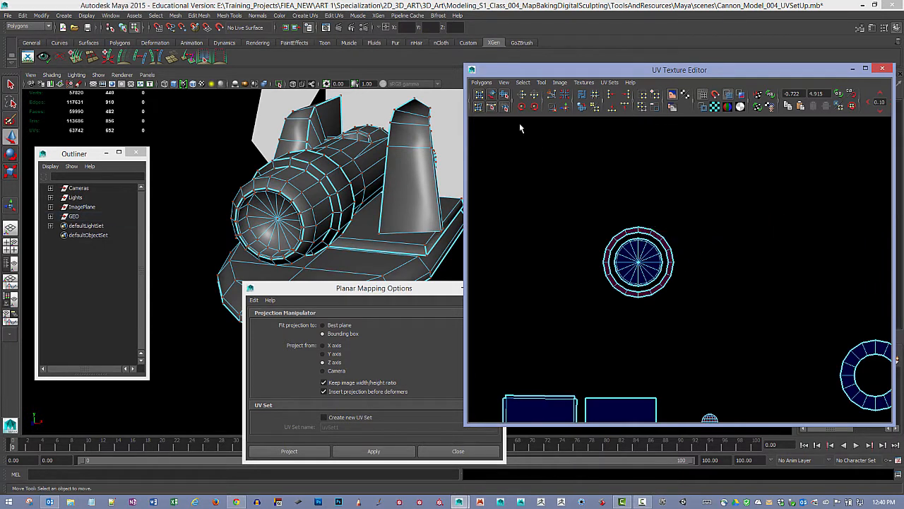
# Use the Move UV Shell tool to separate the concentric shells, placing one ring on each side of the muzzle disc.
pyautogui.click(493, 94)
pyautogui.click(651, 231)
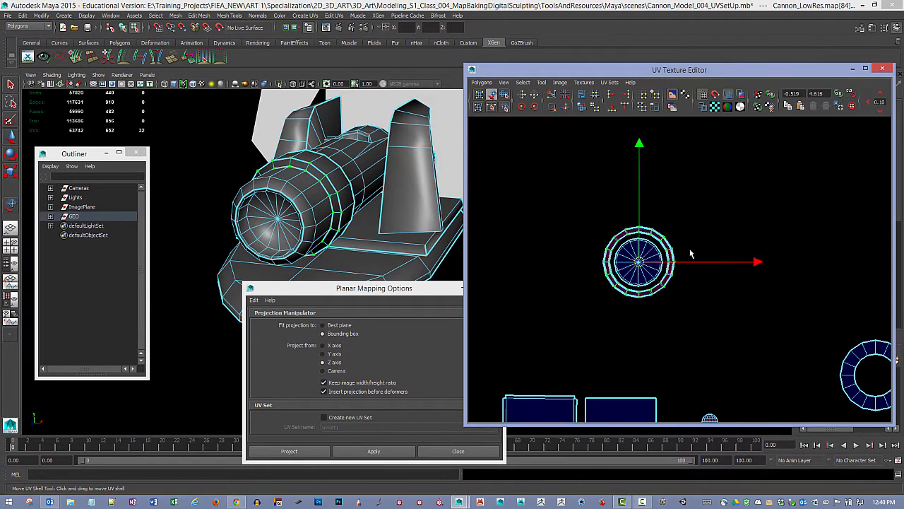
pyautogui.moveTo(690, 250); pyautogui.dragTo(711, 212)
pyautogui.moveTo(651, 235); pyautogui.dragTo(542, 187)
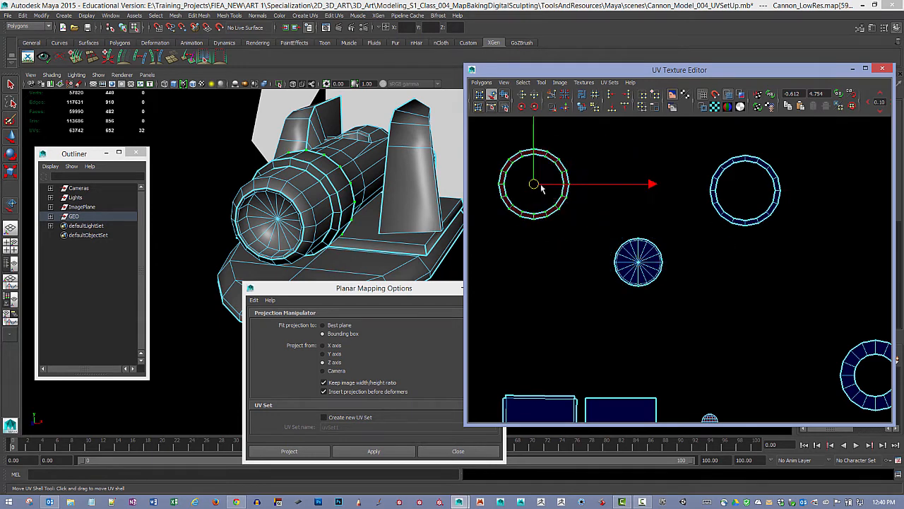
pyautogui.click(639, 264)
pyautogui.moveTo(643, 268); pyautogui.dragTo(664, 281)
# Select all UVs of one separated ring shell and check which side of the barrel's raised band it covers.
pyautogui.click(539, 175)
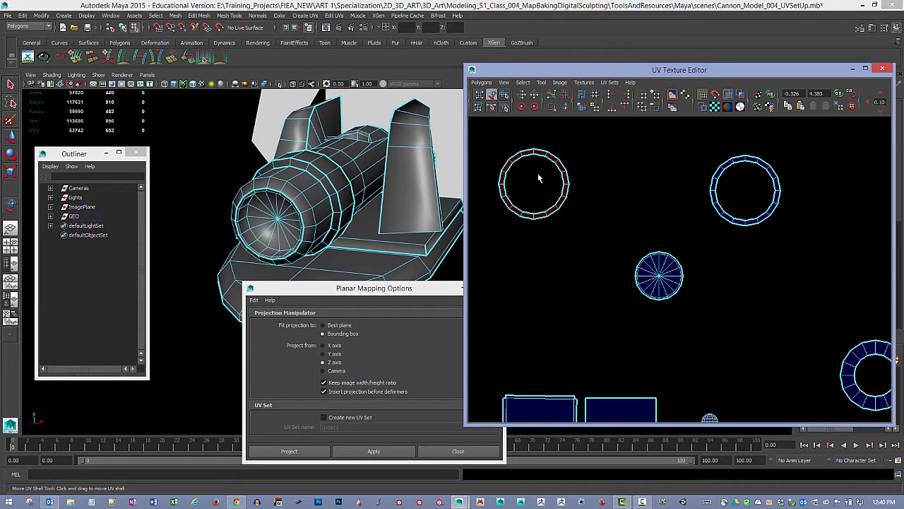
pyautogui.moveTo(489, 135); pyautogui.dragTo(576, 224)
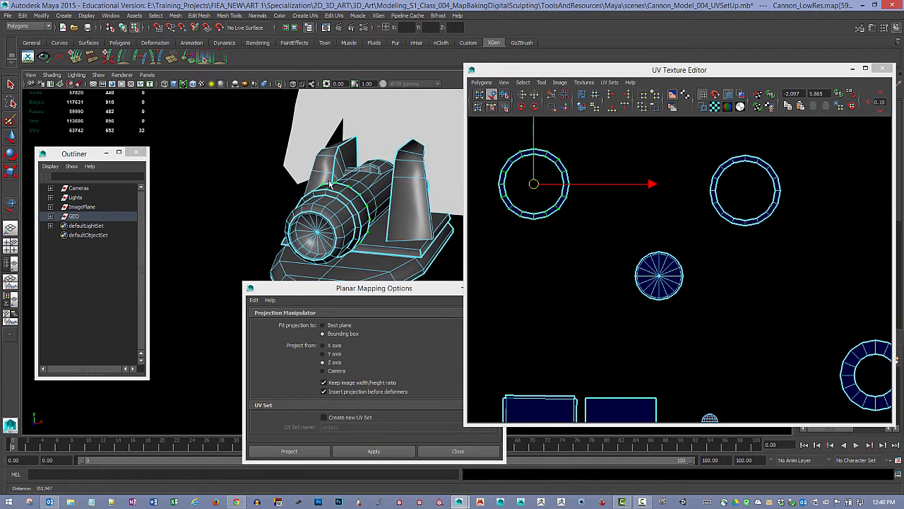
pyautogui.keyDown('alt'); pyautogui.moveTo(504, 218); pyautogui.dragTo(452, 212, button='right'); pyautogui.keyUp('alt')
pyautogui.keyDown('alt'); pyautogui.moveTo(655, 302); pyautogui.dragTo(598, 246, button='middle'); pyautogui.keyUp('alt')
pyautogui.keyDown('alt'); pyautogui.moveTo(598, 246); pyautogui.dragTo(731, 285, button='right'); pyautogui.keyUp('alt')
pyautogui.keyDown('alt'); pyautogui.moveTo(647, 304); pyautogui.dragTo(672, 222, button='middle'); pyautogui.keyUp('alt')
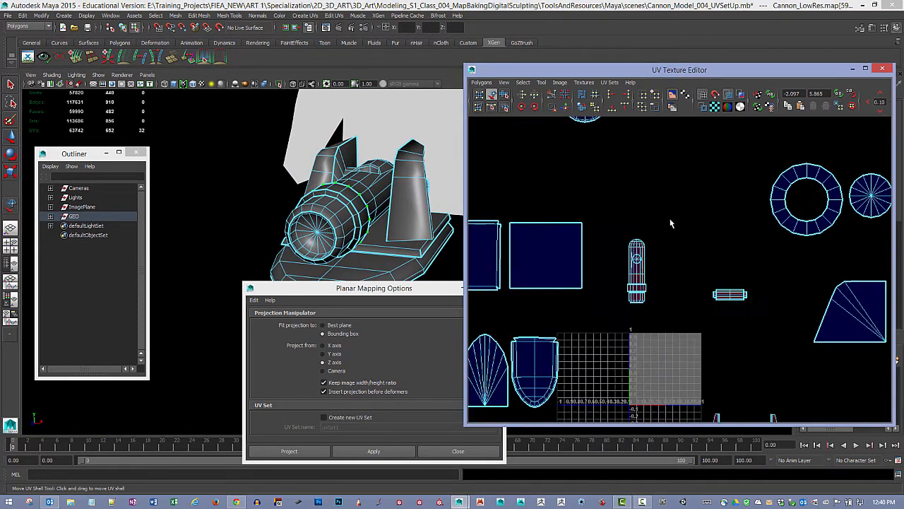
pyautogui.keyDown('alt'); pyautogui.moveTo(368, 204); pyautogui.dragTo(332, 212); pyautogui.keyUp('alt')
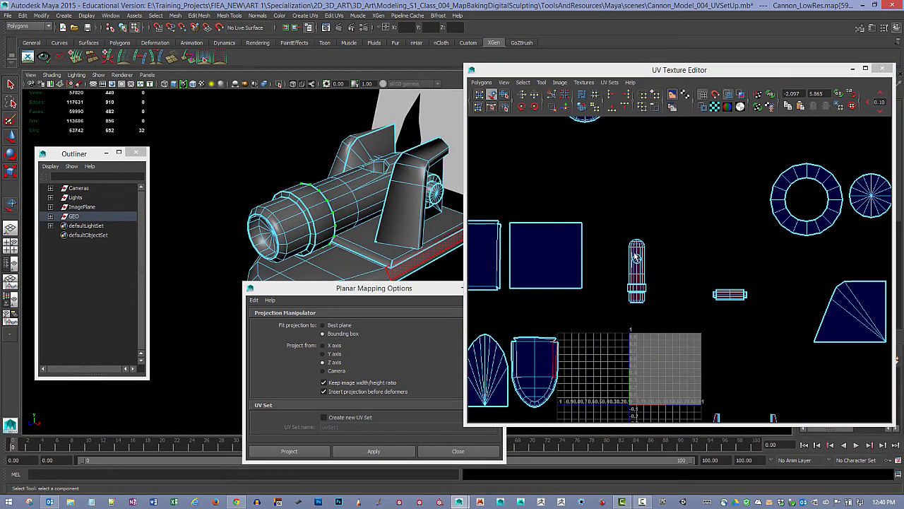
# Select the outer edge loop around the octagonal hole on top of the barrel and cut the UVs along it.
pyautogui.keyDown('alt'); pyautogui.moveTo(706, 269); pyautogui.dragTo(771, 281, button='right'); pyautogui.keyUp('alt')
pyautogui.keyDown('alt'); pyautogui.moveTo(682, 245); pyautogui.dragTo(755, 230, button='middle'); pyautogui.keyUp('alt')
pyautogui.keyDown('alt'); pyautogui.moveTo(684, 245); pyautogui.dragTo(732, 256, button='right'); pyautogui.keyUp('alt')
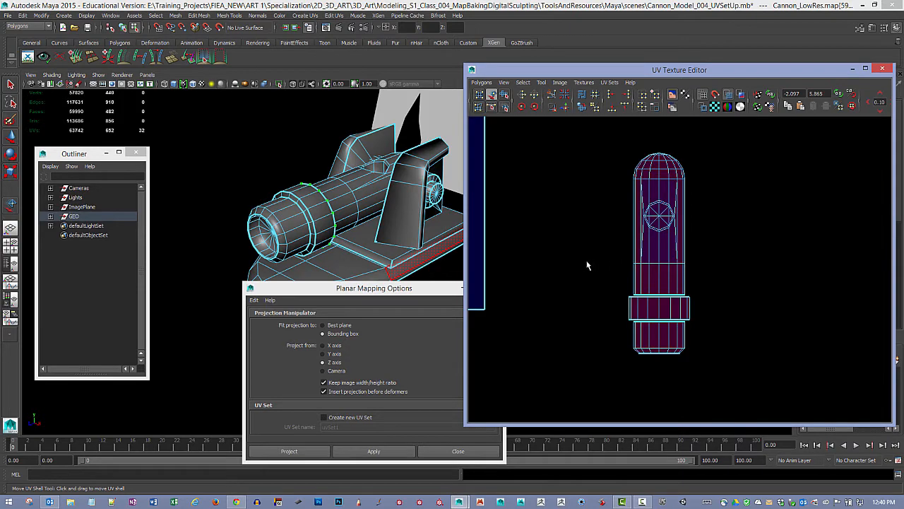
pyautogui.keyDown('alt'); pyautogui.moveTo(351, 226); pyautogui.dragTo(341, 183); pyautogui.keyUp('alt')
pyautogui.keyDown('alt'); pyautogui.moveTo(340, 183); pyautogui.dragTo(293, 196, button='middle'); pyautogui.keyUp('alt')
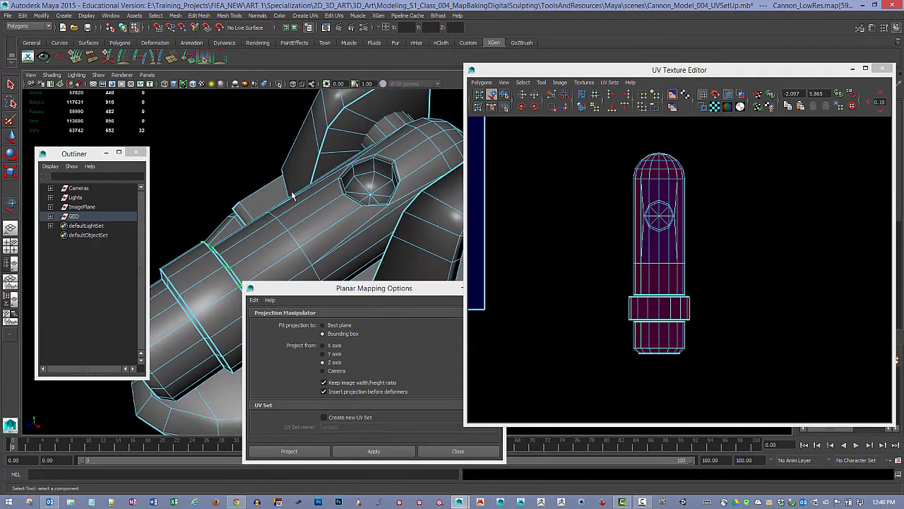
pyautogui.keyDown('alt'); pyautogui.moveTo(292, 195); pyautogui.dragTo(395, 214, button='right'); pyautogui.keyUp('alt')
pyautogui.keyDown('alt'); pyautogui.moveTo(395, 214); pyautogui.dragTo(327, 200); pyautogui.keyUp('alt')
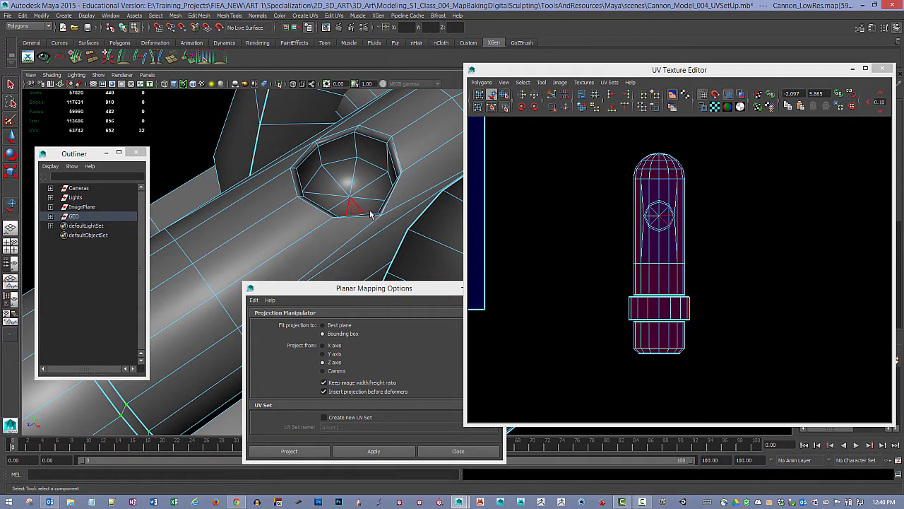
pyautogui.press('F10')
pyautogui.click(397, 150)
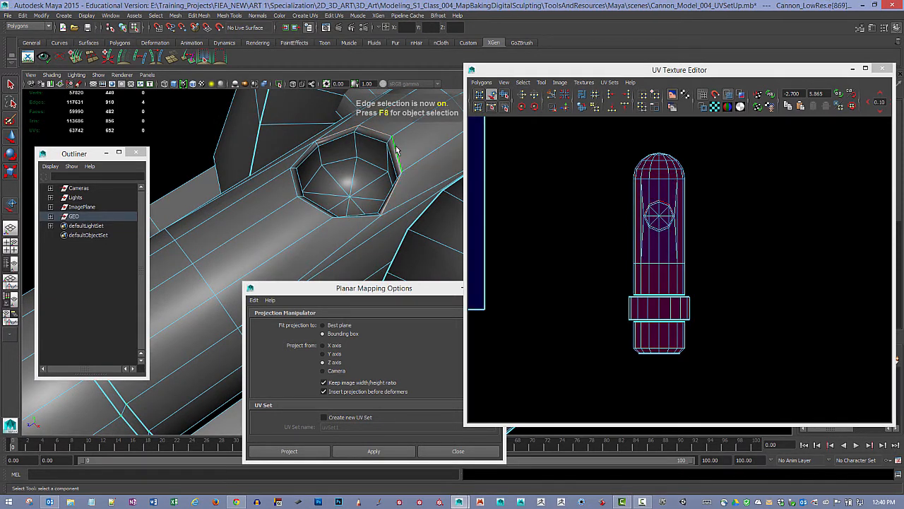
pyautogui.keyDown('alt'); pyautogui.moveTo(397, 151); pyautogui.dragTo(394, 220); pyautogui.keyUp('alt')
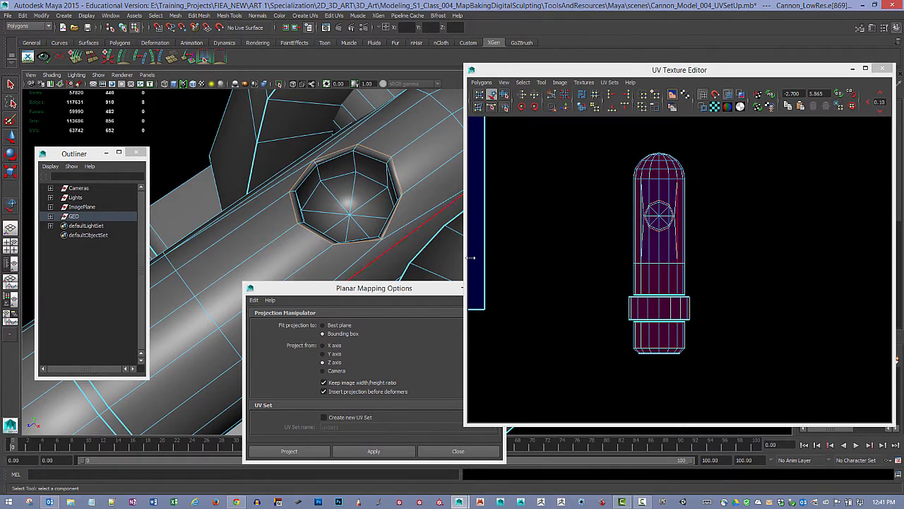
pyautogui.click(534, 95)
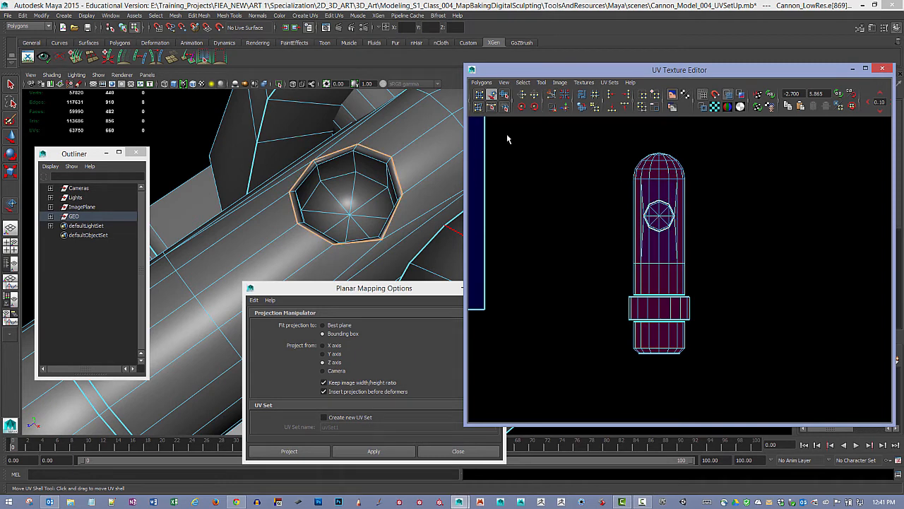
# Use the Move UV Shell tool to place the octagonal hole's shell in the empty space beside the barrel shell.
pyautogui.click(551, 142)
pyautogui.moveTo(665, 219); pyautogui.dragTo(699, 222, button='right')
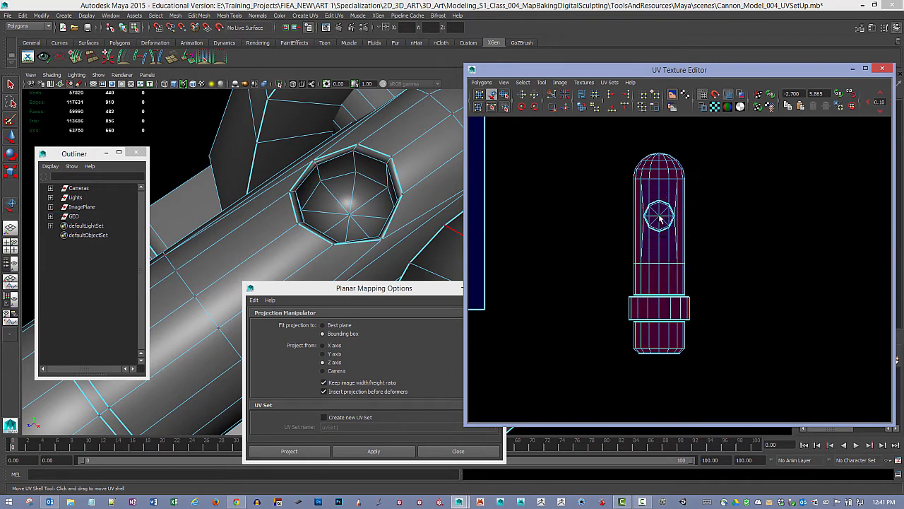
pyautogui.click(659, 215)
pyautogui.moveTo(664, 220); pyautogui.dragTo(753, 220)
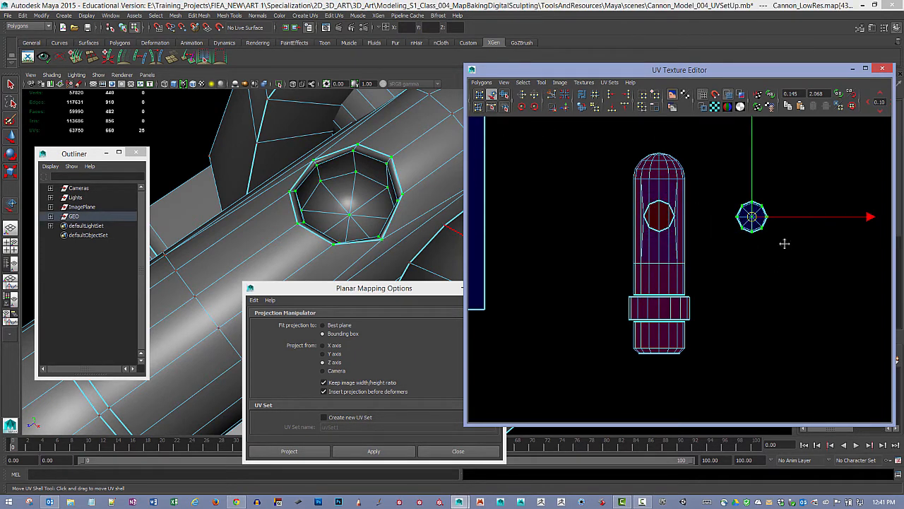
# Unfold the octagonal hole's UV shell and scale it up uniformly beside the barrel shell.
pyautogui.keyDown('alt'); pyautogui.moveTo(784, 243); pyautogui.dragTo(560, 282, button='middle'); pyautogui.keyUp('alt')
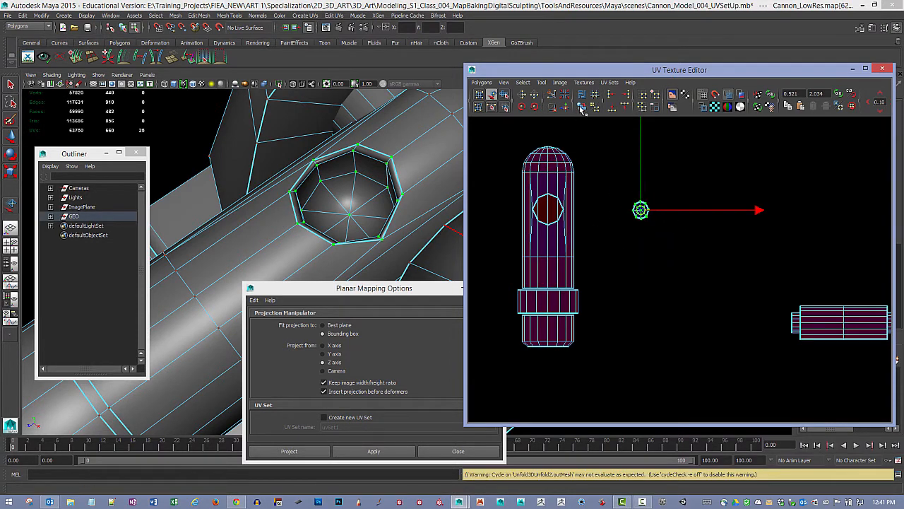
pyautogui.click(644, 221)
pyautogui.moveTo(641, 212); pyautogui.dragTo(670, 213, button='right')
pyautogui.moveTo(659, 224); pyautogui.dragTo(689, 229)
pyautogui.moveTo(640, 211); pyautogui.dragTo(683, 255)
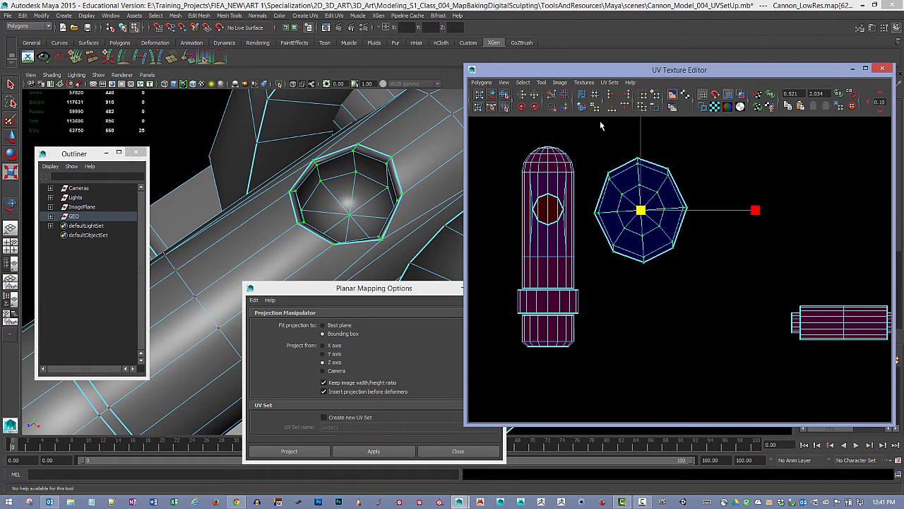
# Unfold the octagonal hole's shell once more and enlarge it uniformly again.
pyautogui.click(582, 108)
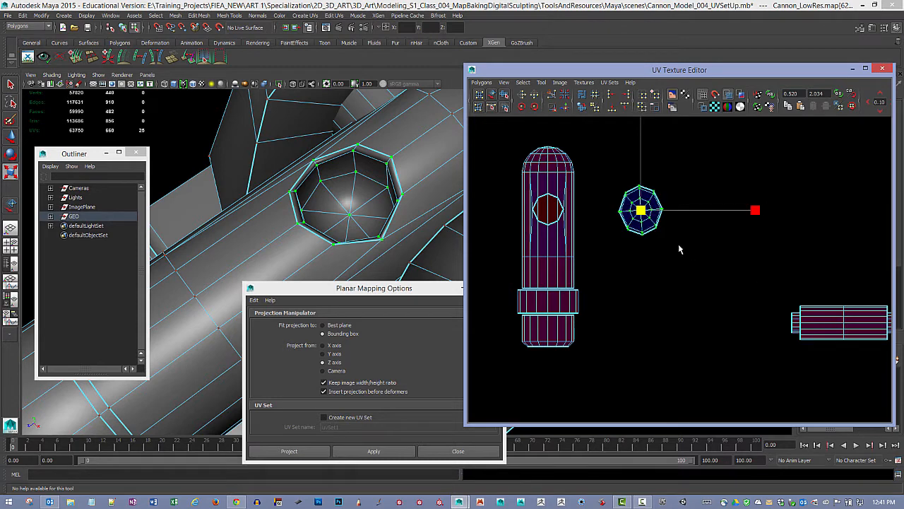
pyautogui.moveTo(642, 211); pyautogui.dragTo(705, 243)
pyautogui.press('w')
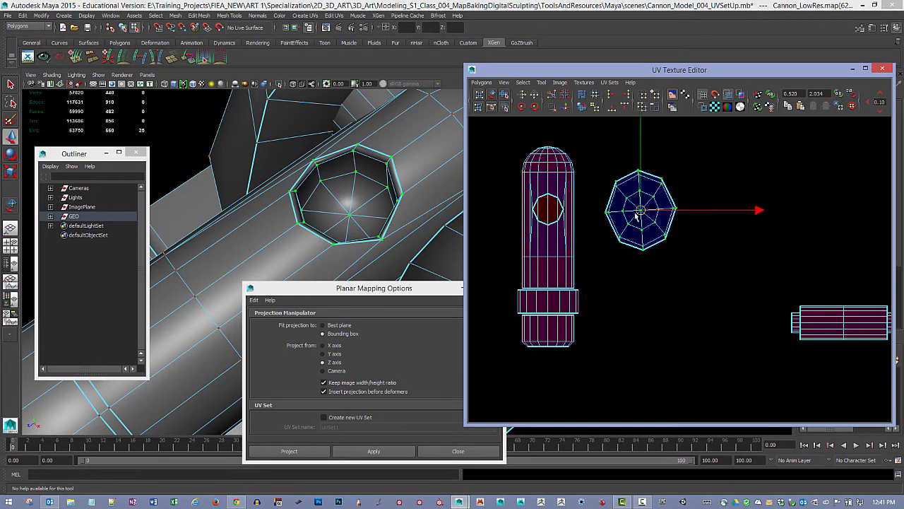
# Move the octagonal hole's UV shell farther away from the barrel shell into the empty space beside it.
pyautogui.moveTo(640, 211); pyautogui.dragTo(798, 206)
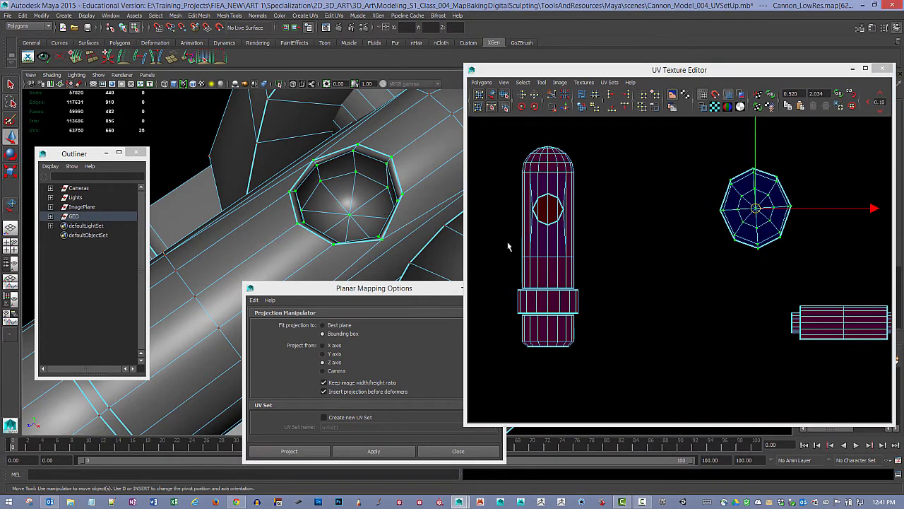
pyautogui.scroll(-3, 630, 270)
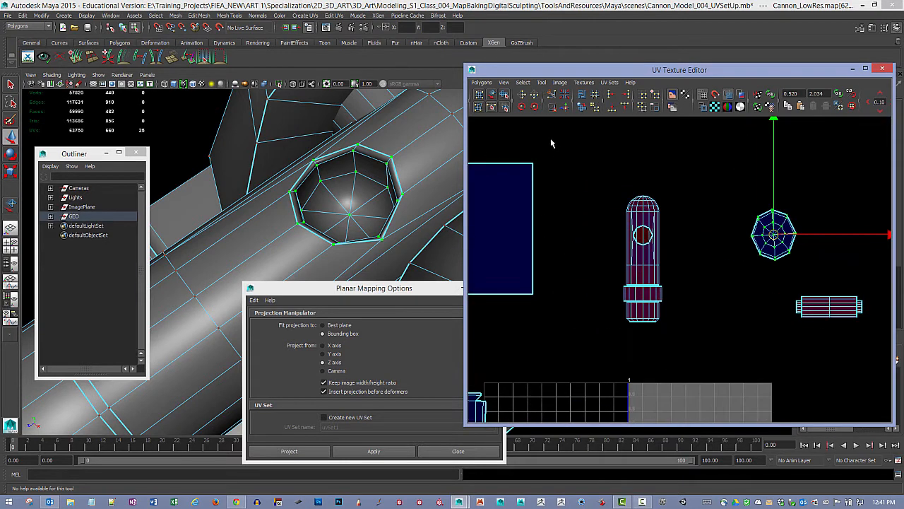
# Select all faces of the barrel's UV shell and dismiss the Planar Mapping options.
pyautogui.moveTo(651, 215); pyautogui.dragTo(658, 234, button='right')
pyautogui.moveTo(590, 177); pyautogui.dragTo(676, 324)
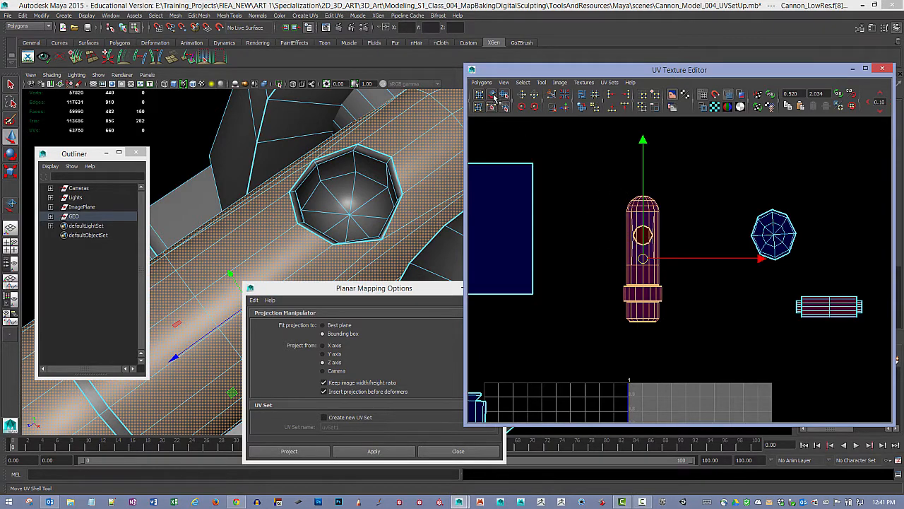
pyautogui.moveTo(407, 292); pyautogui.dragTo(378, 263)
pyautogui.click(461, 295)
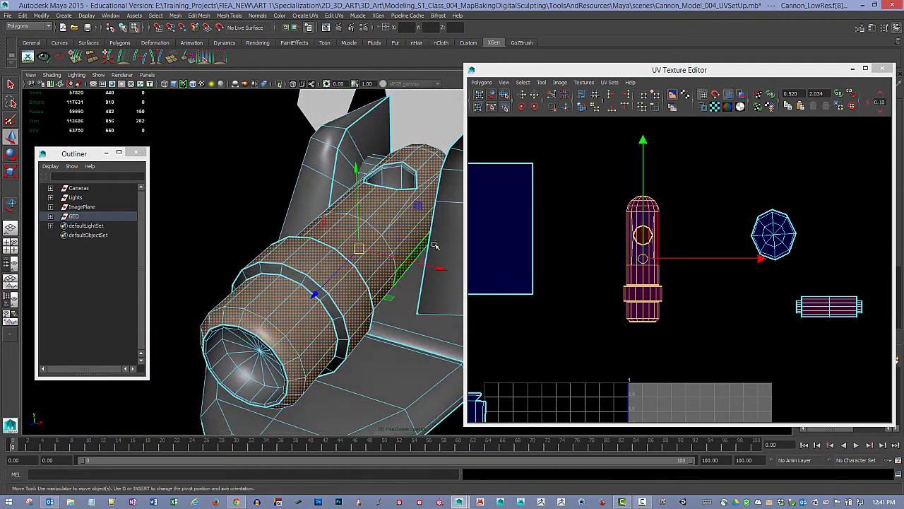
# Apply a Cylindrical Mapping to the selected barrel faces, inserting the projection before deformers, and close its options.
pyautogui.keyDown('alt'); pyautogui.moveTo(432, 244); pyautogui.dragTo(348, 232, button='right'); pyautogui.keyUp('alt')
pyautogui.click(305, 15)
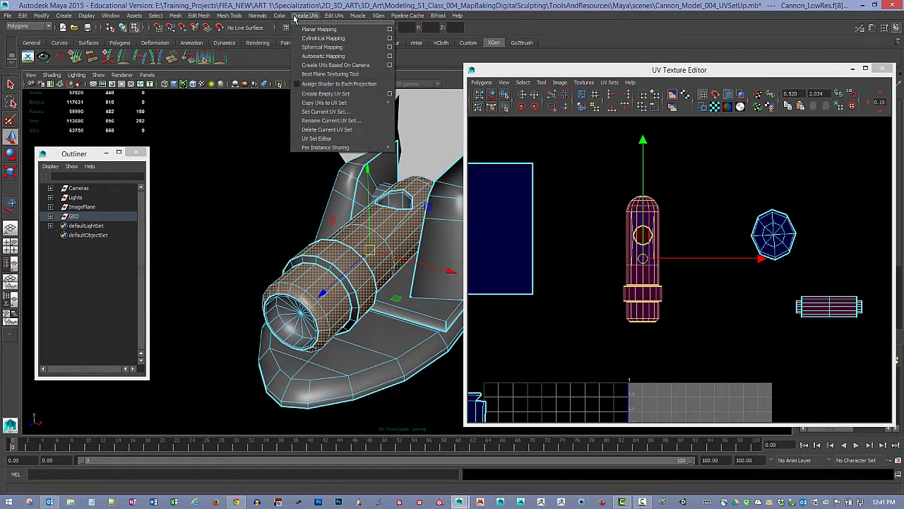
pyautogui.click(388, 38)
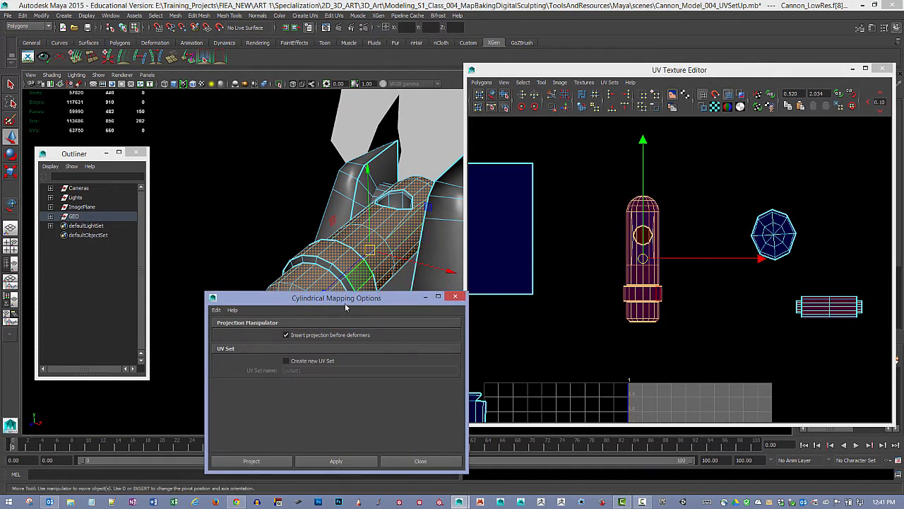
pyautogui.moveTo(347, 306); pyautogui.dragTo(566, 277)
pyautogui.click(554, 435)
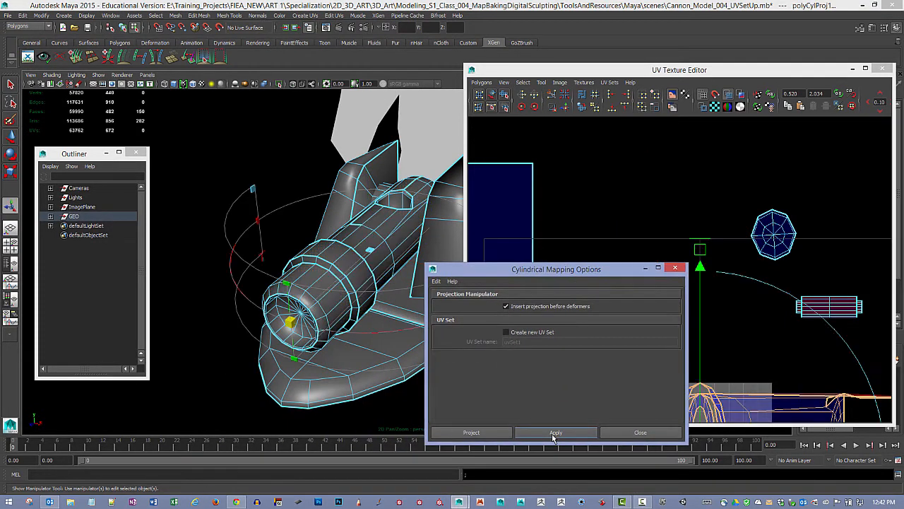
pyautogui.click(675, 269)
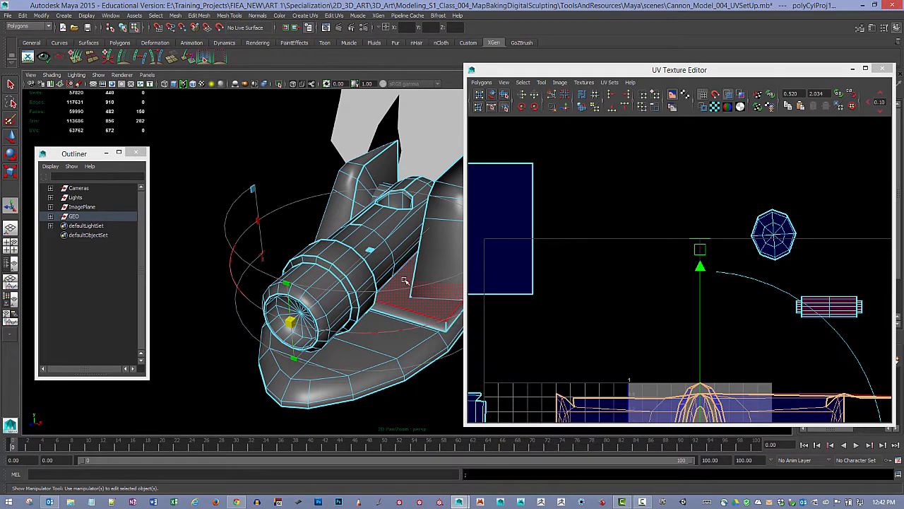
# Extend the cylindrical projection's sweep into a full cylinder so the barrel's UVs span one tile width.
pyautogui.keyDown('alt'); pyautogui.moveTo(393, 248); pyautogui.dragTo(344, 218, button='right'); pyautogui.keyUp('alt')
pyautogui.keyDown('alt'); pyautogui.moveTo(343, 217); pyautogui.dragTo(247, 204, button='middle'); pyautogui.keyUp('alt')
pyautogui.keyDown('alt'); pyautogui.moveTo(566, 305); pyautogui.dragTo(528, 293, button='right'); pyautogui.keyUp('alt')
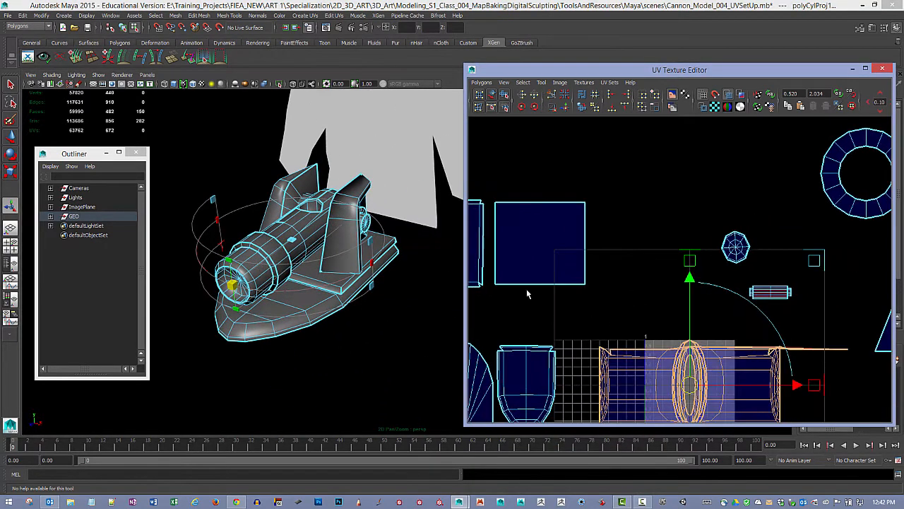
pyautogui.keyDown('alt'); pyautogui.moveTo(614, 345); pyautogui.dragTo(584, 284, button='middle'); pyautogui.keyUp('alt')
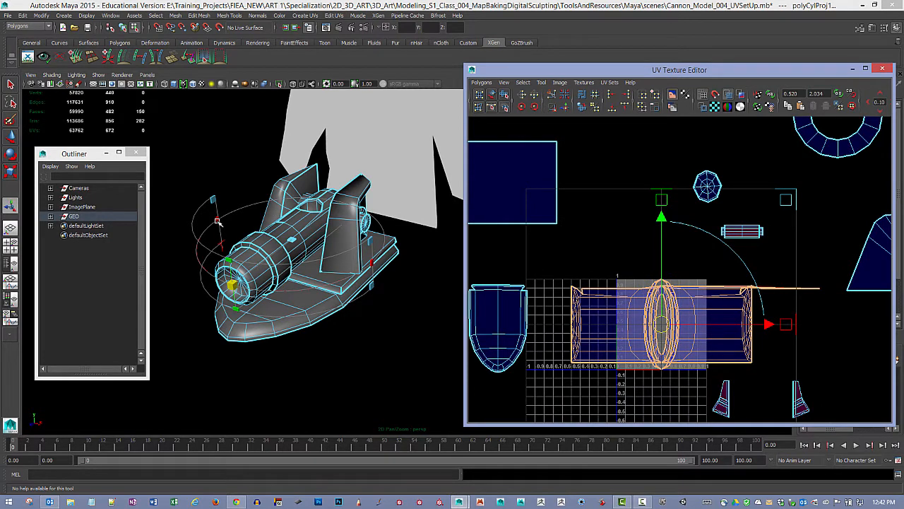
pyautogui.moveTo(216, 220); pyautogui.dragTo(356, 201)
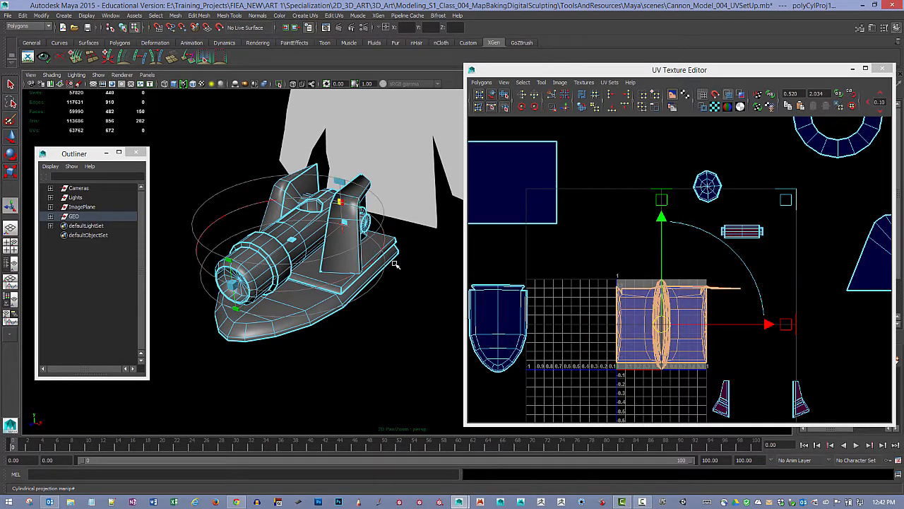
# Rotate the cylindrical projection about -91 degrees around X so its axis follows the barrel's length.
pyautogui.keyDown('alt'); pyautogui.moveTo(403, 241); pyautogui.dragTo(292, 207); pyautogui.keyUp('alt')
pyautogui.keyDown('alt'); pyautogui.moveTo(292, 208); pyautogui.dragTo(405, 227, button='right'); pyautogui.keyUp('alt')
pyautogui.keyDown('alt'); pyautogui.moveTo(405, 227); pyautogui.dragTo(410, 241, button='middle'); pyautogui.keyUp('alt')
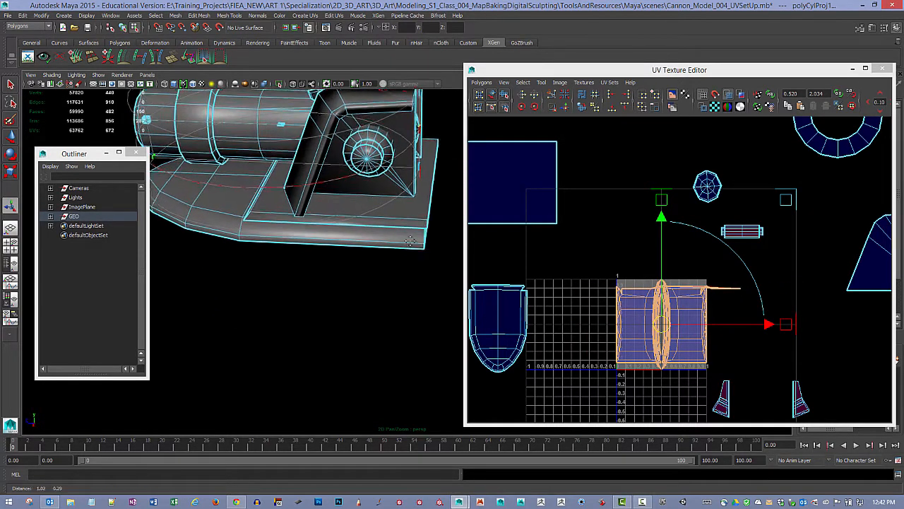
pyautogui.keyDown('alt'); pyautogui.moveTo(410, 241); pyautogui.dragTo(389, 246); pyautogui.keyUp('alt')
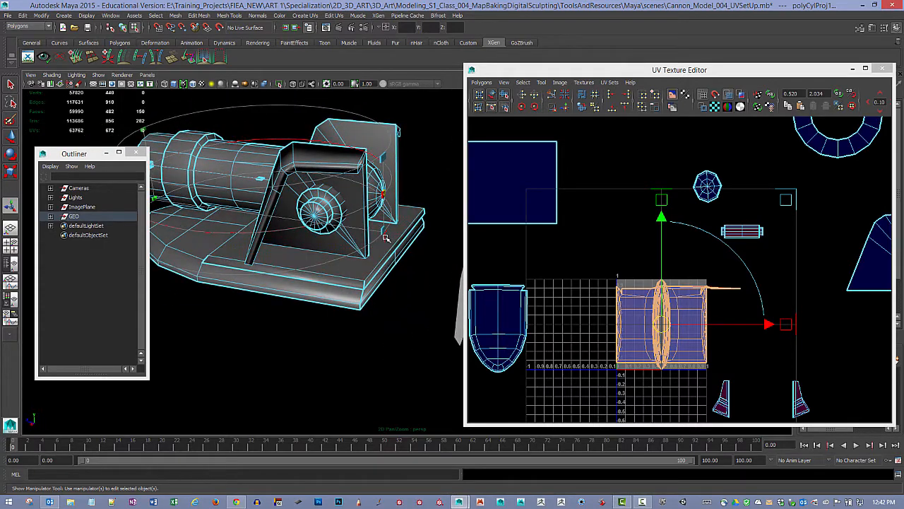
pyautogui.click(385, 237)
pyautogui.keyDown('alt'); pyautogui.moveTo(297, 201); pyautogui.dragTo(289, 203); pyautogui.keyUp('alt')
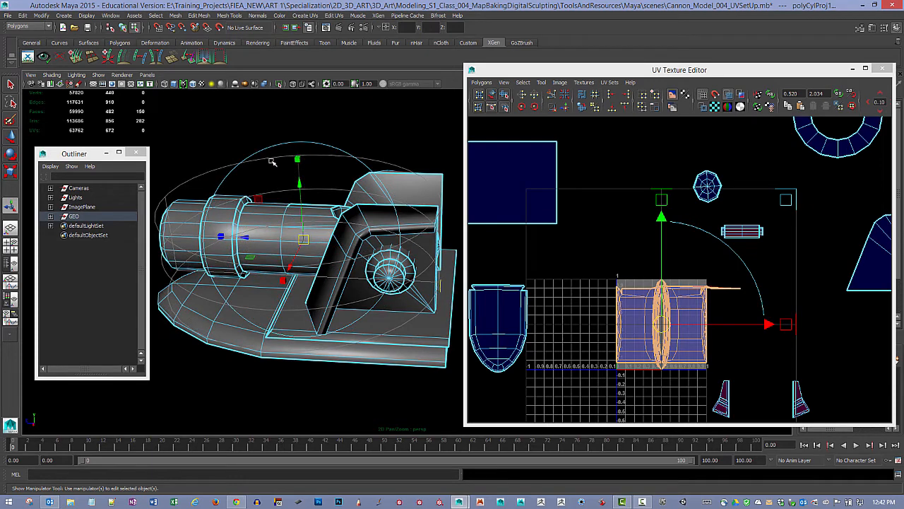
pyautogui.keyDown('alt'); pyautogui.moveTo(358, 162); pyautogui.dragTo(332, 157); pyautogui.keyUp('alt')
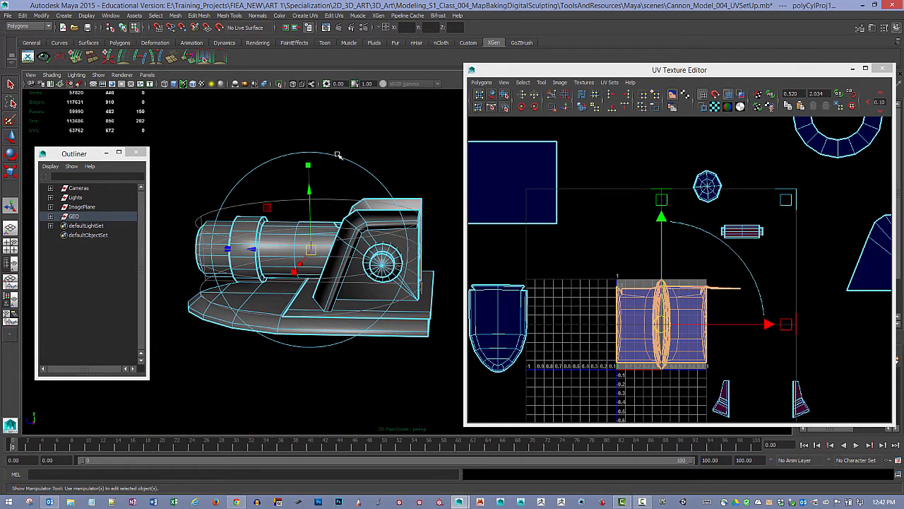
pyautogui.press('e')
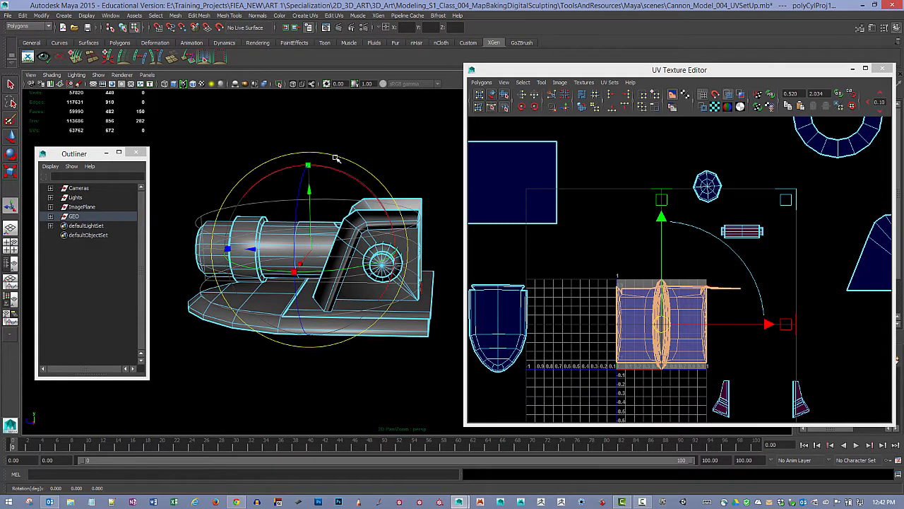
pyautogui.keyDown('alt'); pyautogui.moveTo(336, 158); pyautogui.dragTo(450, 295); pyautogui.keyUp('alt')
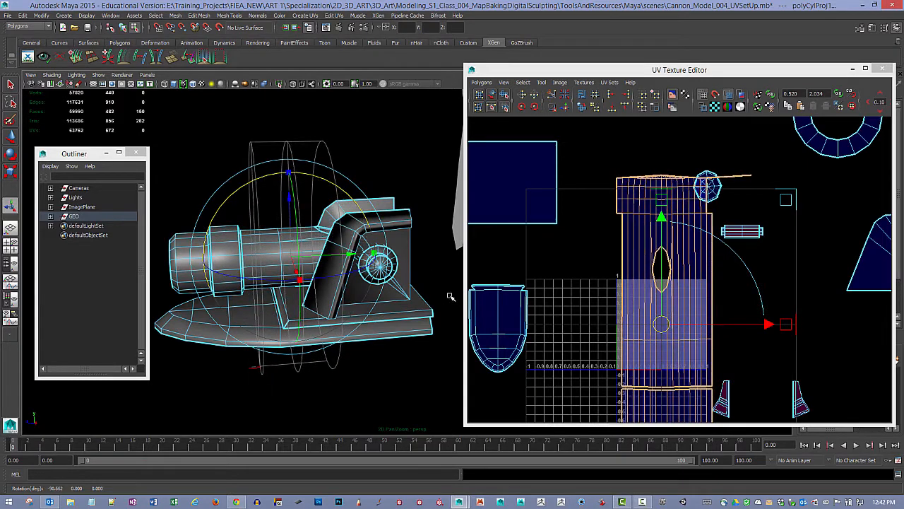
# Set the barrel's cylindrical projection Rotate X to -90, moving the UV Texture Editor aside to reach the projection attributes.
pyautogui.moveTo(582, 69); pyautogui.dragTo(479, 289)
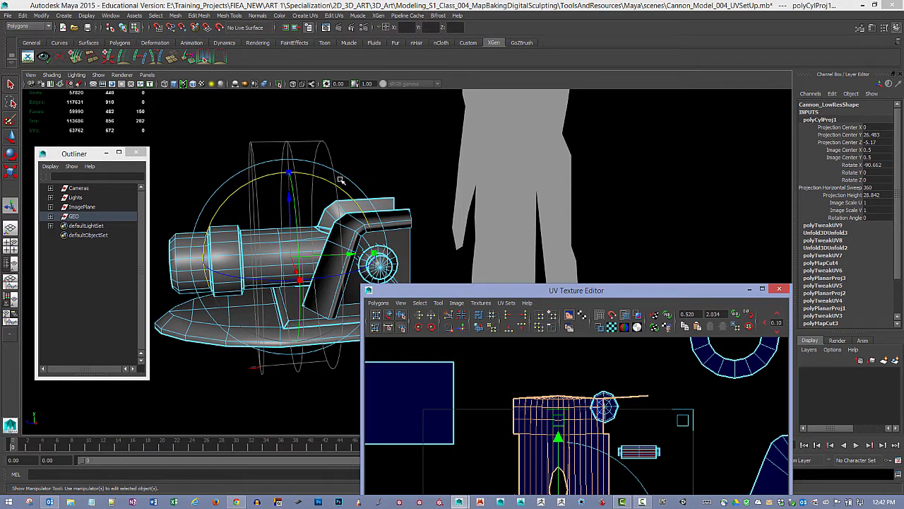
pyautogui.moveTo(332, 185)
pyautogui.mouseDown()
pyautogui.moveTo(347, 199)
pyautogui.moveTo(339, 189)
pyautogui.mouseUp()
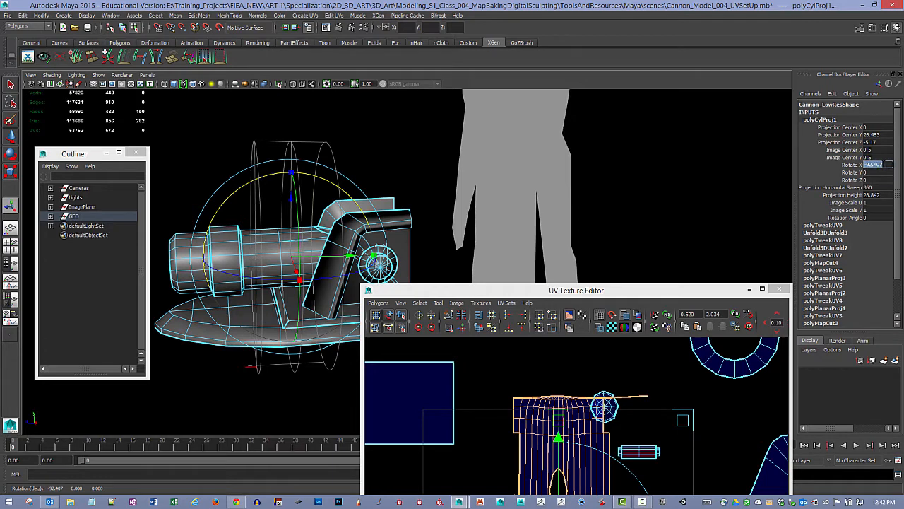
pyautogui.write('-90')
pyautogui.press('Return')
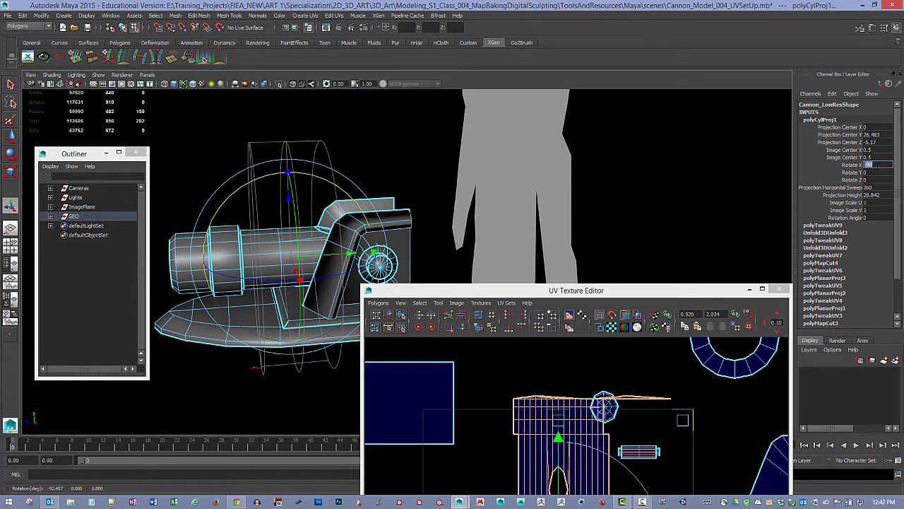
# Display the checker texture on the cannon and scale the barrel's cylindrical projection to about 47.6 by 42.2 by 47.6.
pyautogui.keyDown('alt'); pyautogui.moveTo(494, 202); pyautogui.dragTo(541, 230); pyautogui.keyUp('alt')
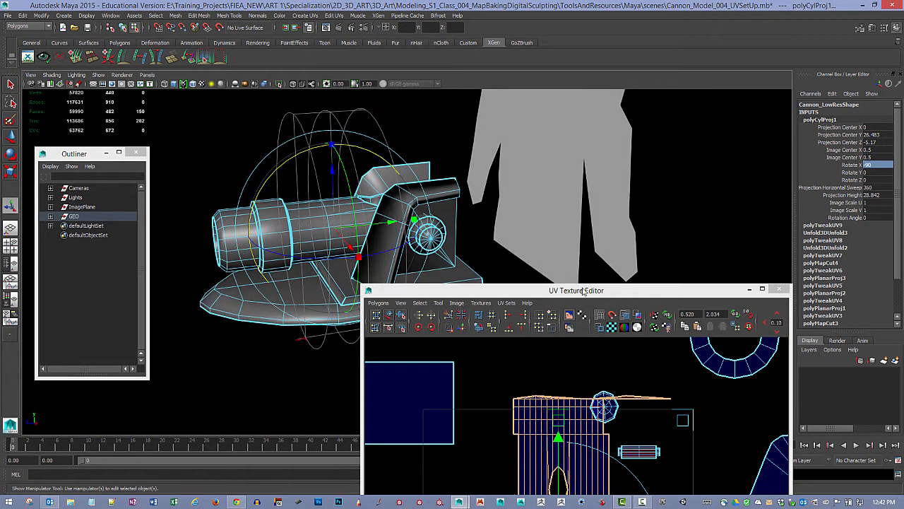
pyautogui.moveTo(596, 292); pyautogui.dragTo(691, 100)
pyautogui.click(727, 132)
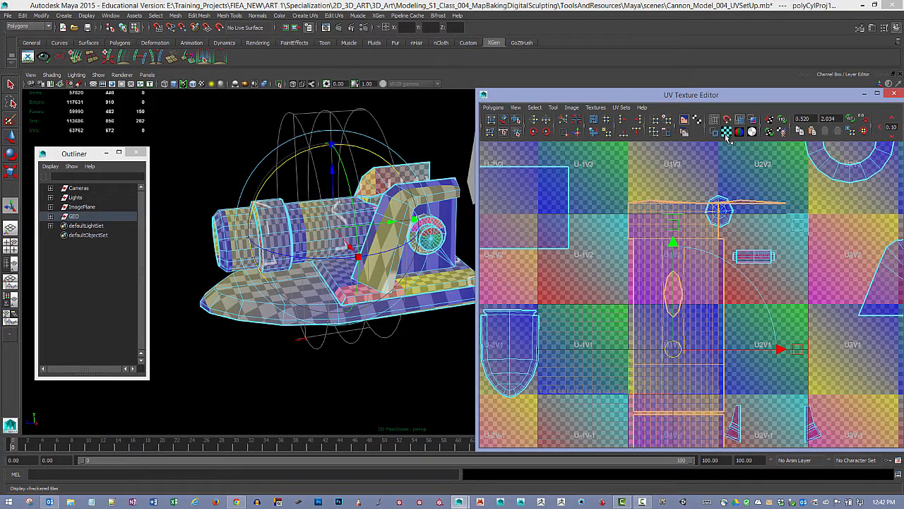
pyautogui.keyDown('alt'); pyautogui.moveTo(452, 218); pyautogui.dragTo(559, 202); pyautogui.keyUp('alt')
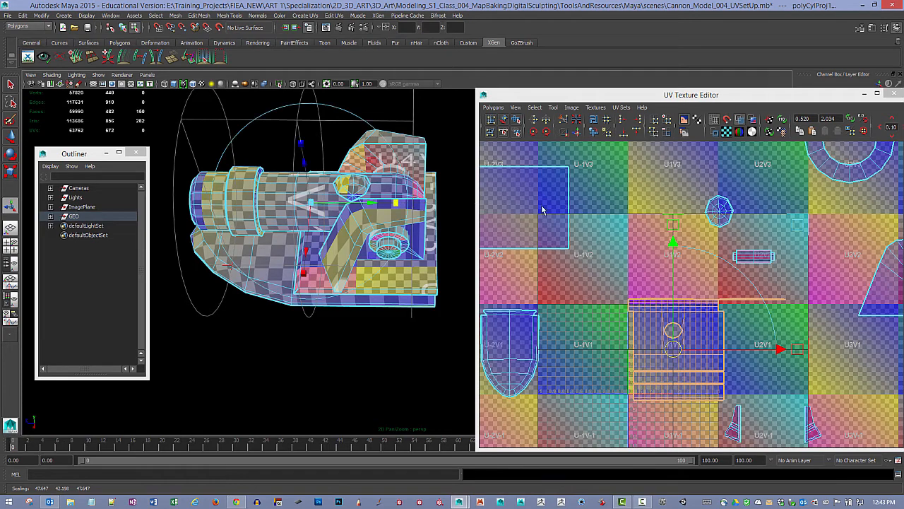
pyautogui.keyDown('alt'); pyautogui.moveTo(310, 212); pyautogui.dragTo(333, 154); pyautogui.keyUp('alt')
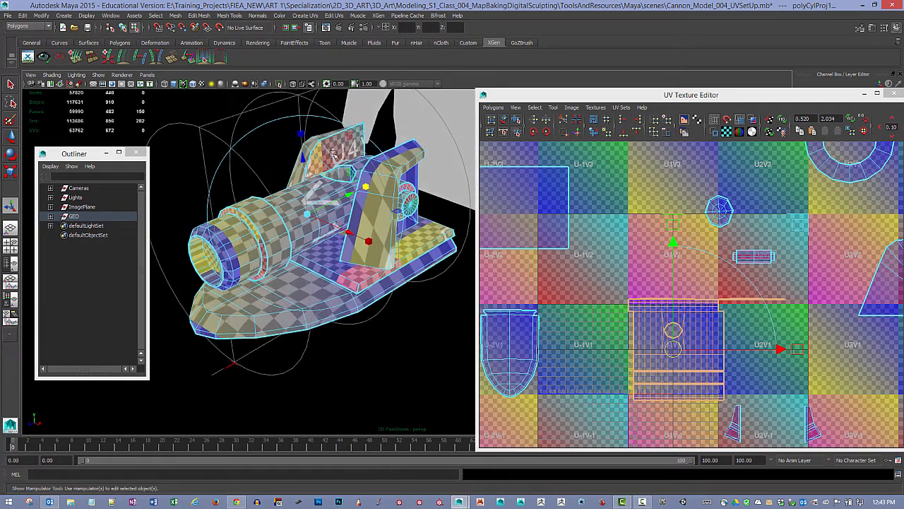
# Hide the checker texture, rotate the cylindrical projection to about 4.7 degrees in Z to straighten the barrel UVs, and deselect the projection.
pyautogui.click(268, 120)
pyautogui.keyDown('alt'); pyautogui.moveTo(382, 170); pyautogui.dragTo(491, 195); pyautogui.keyUp('alt')
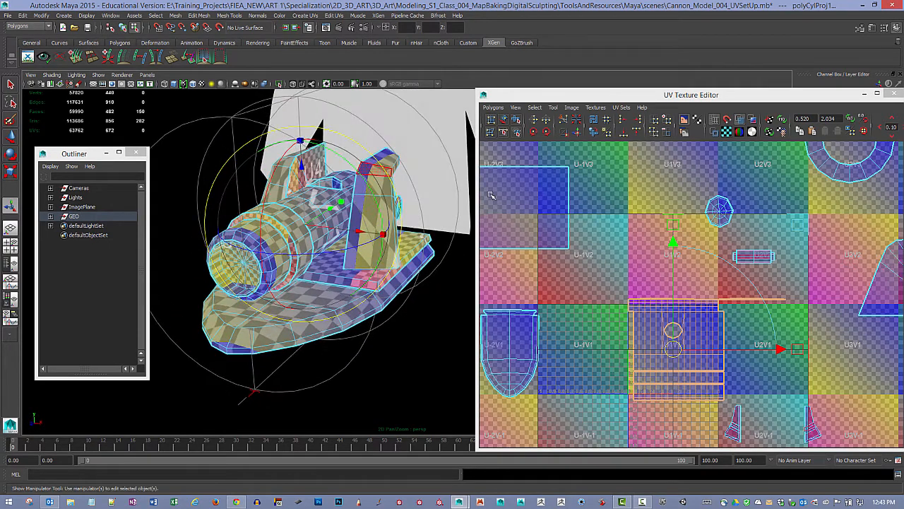
pyautogui.click(728, 133)
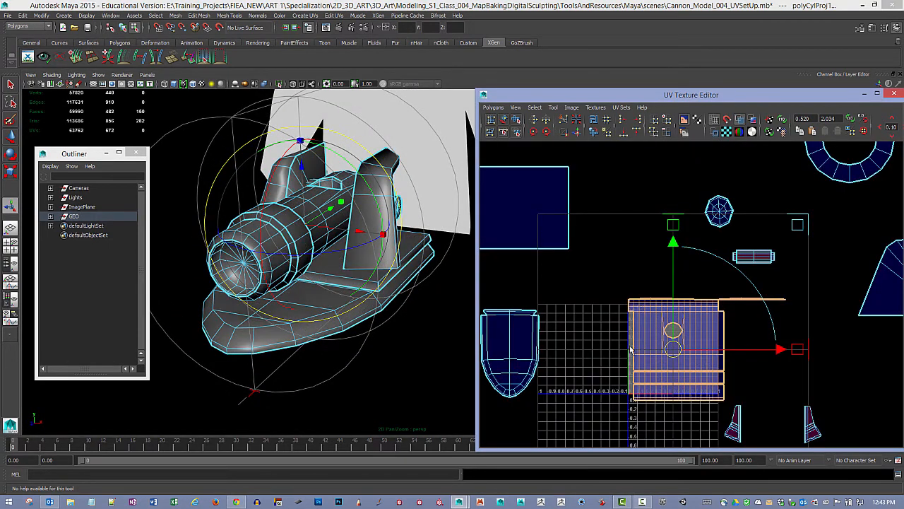
pyautogui.keyDown('alt'); pyautogui.moveTo(424, 226); pyautogui.dragTo(362, 149); pyautogui.keyUp('alt')
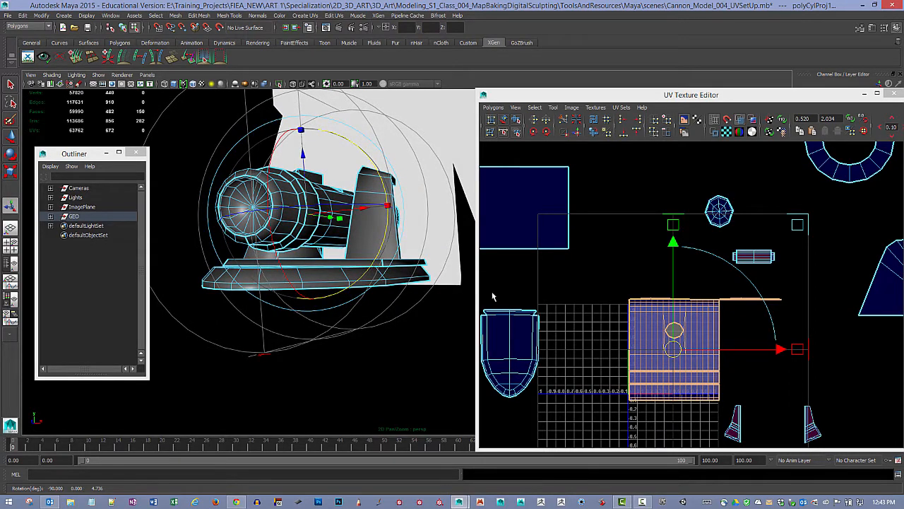
pyautogui.keyDown('alt'); pyautogui.moveTo(452, 290); pyautogui.dragTo(327, 206); pyautogui.keyUp('alt')
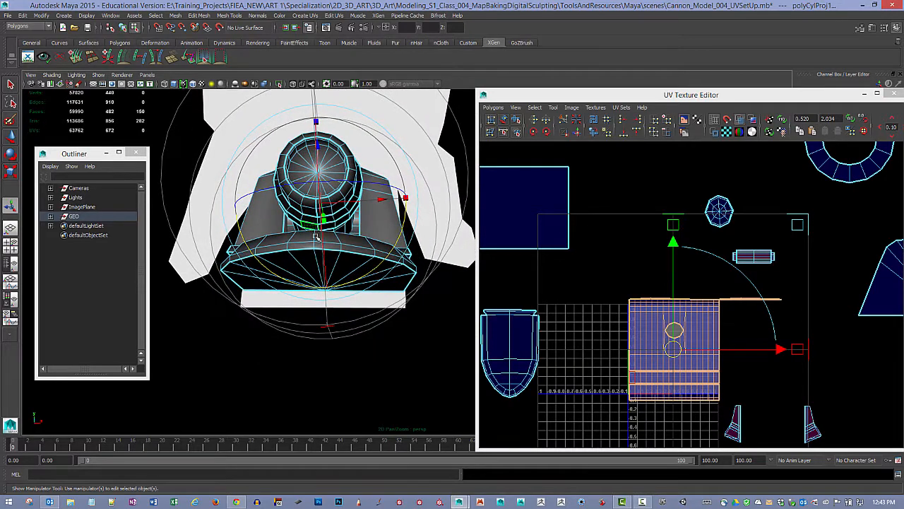
pyautogui.keyDown('alt'); pyautogui.moveTo(339, 272); pyautogui.dragTo(313, 133); pyautogui.keyUp('alt')
pyautogui.keyDown('alt'); pyautogui.moveTo(313, 134); pyautogui.dragTo(385, 244); pyautogui.keyUp('alt')
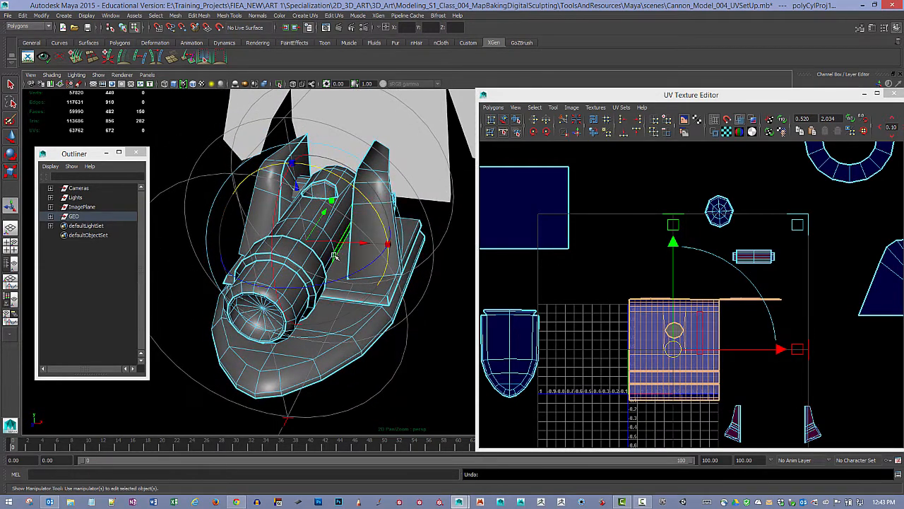
pyautogui.keyDown('alt'); pyautogui.moveTo(322, 286); pyautogui.dragTo(369, 255); pyautogui.keyUp('alt')
pyautogui.click(432, 180)
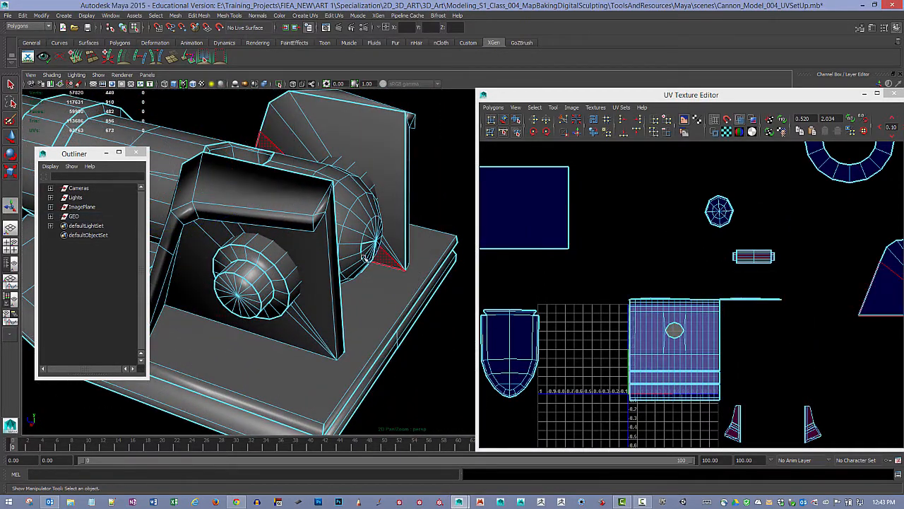
# Examine the UV seam edges around the pole of the barrel's rear cap.
pyautogui.keyDown('alt'); pyautogui.moveTo(380, 256); pyautogui.dragTo(477, 275, button='right'); pyautogui.keyUp('alt')
pyautogui.keyDown('alt'); pyautogui.moveTo(385, 233); pyautogui.dragTo(307, 222, button='middle'); pyautogui.keyUp('alt')
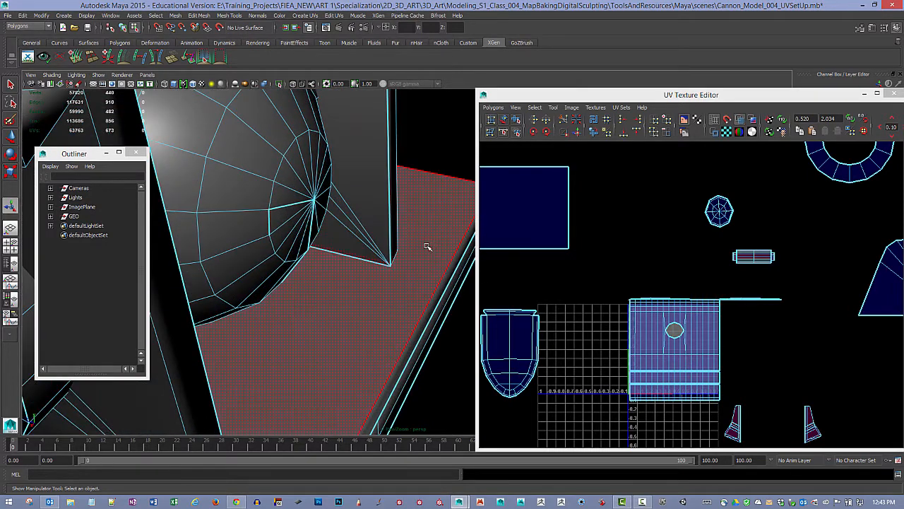
pyautogui.press('F10')
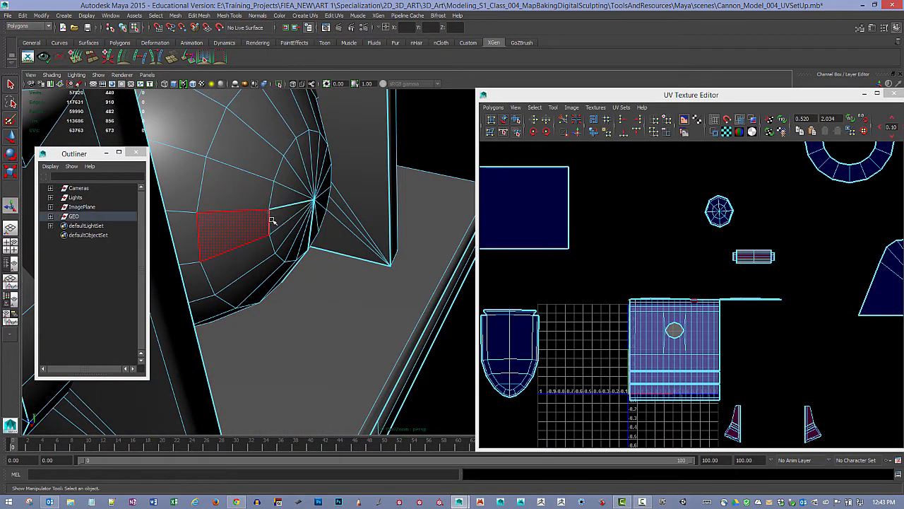
pyautogui.click(270, 222)
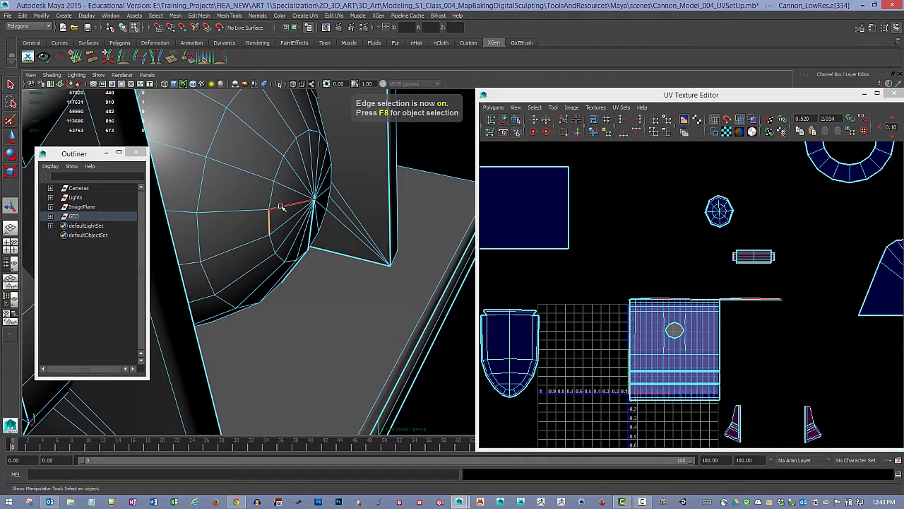
pyautogui.keyDown('shift'); pyautogui.click(283, 207); pyautogui.keyUp('shift')
pyautogui.click(398, 185)
pyautogui.keyDown('alt'); pyautogui.moveTo(347, 226); pyautogui.dragTo(333, 231); pyautogui.keyUp('alt')
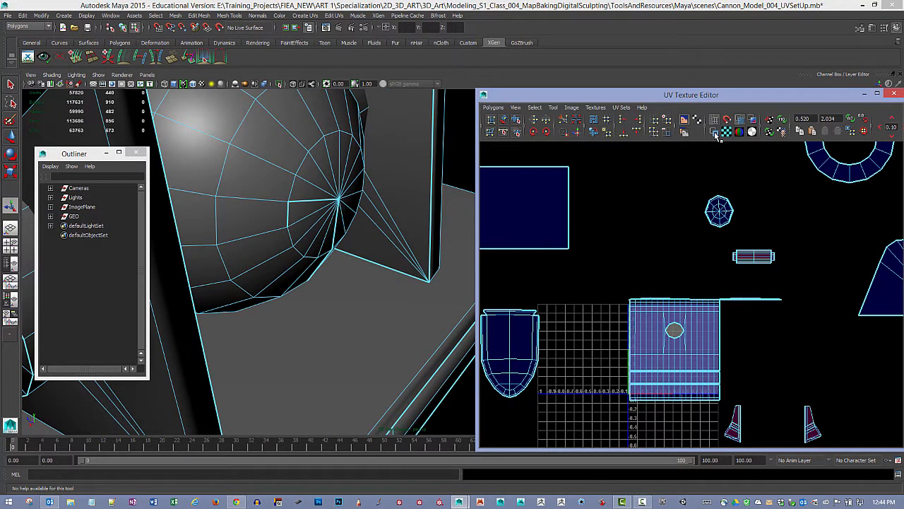
pyautogui.keyDown('alt'); pyautogui.moveTo(403, 202); pyautogui.dragTo(277, 163); pyautogui.keyUp('alt')
pyautogui.keyDown('alt'); pyautogui.moveTo(277, 163); pyautogui.dragTo(377, 212, button='right'); pyautogui.keyUp('alt')
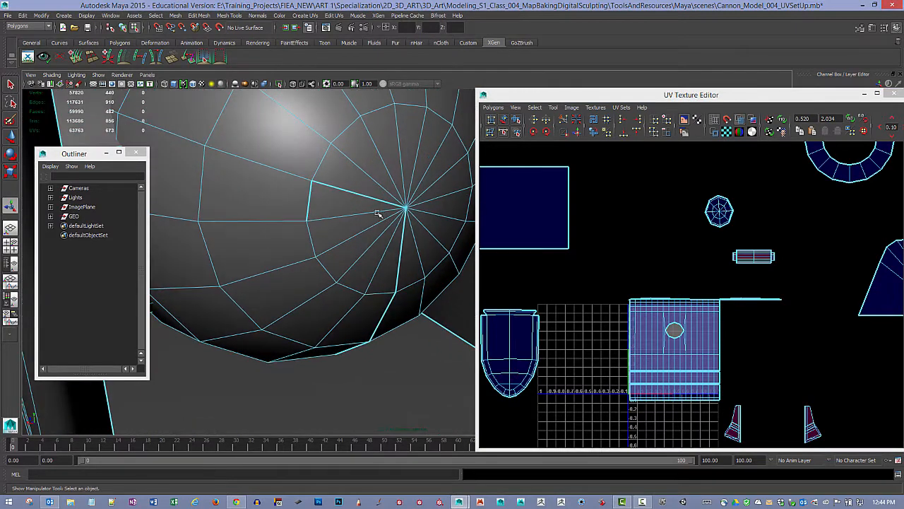
# Move the two stray UVs of the rear cap from beyond the shell's edge to positions above the barrel UVs.
pyautogui.scroll(5, 734, 297)
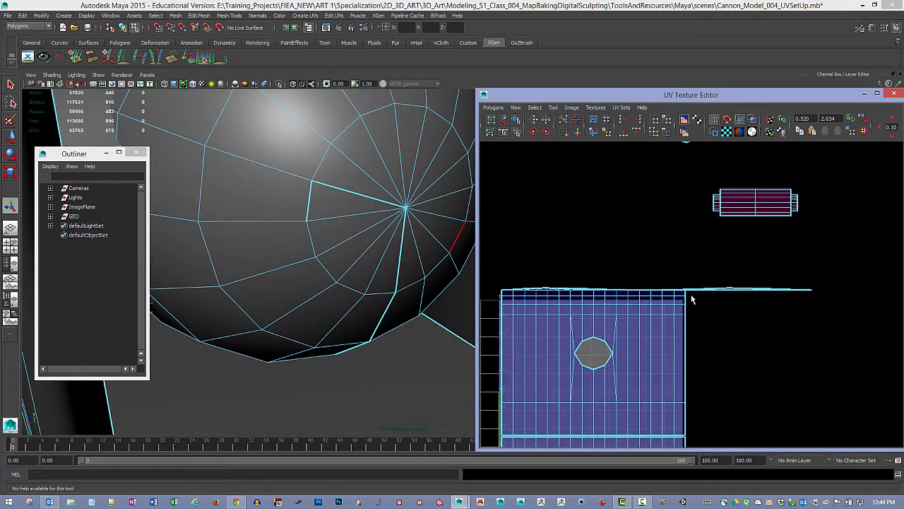
pyautogui.moveTo(732, 290); pyautogui.dragTo(842, 285, button='right')
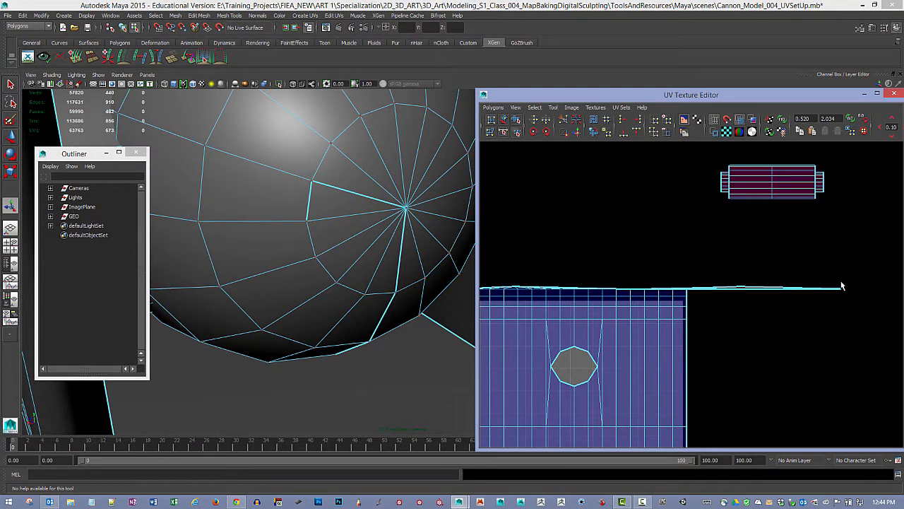
pyautogui.click(755, 291)
pyautogui.press('w')
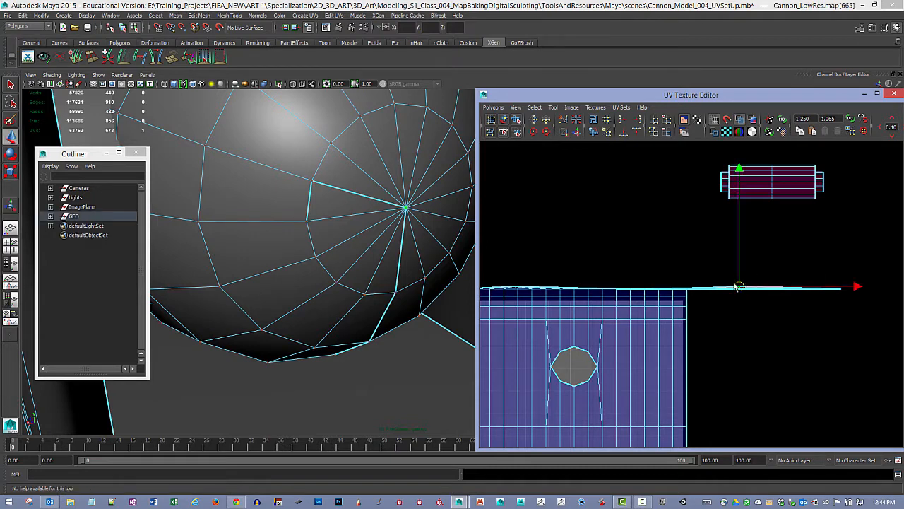
pyautogui.moveTo(738, 286); pyautogui.dragTo(672, 236)
pyautogui.click(840, 287)
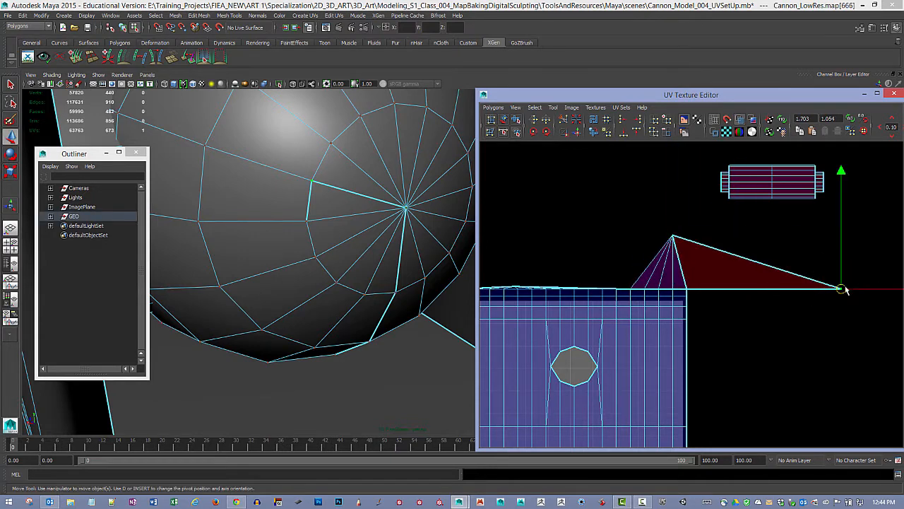
pyautogui.moveTo(840, 287); pyautogui.dragTo(576, 217)
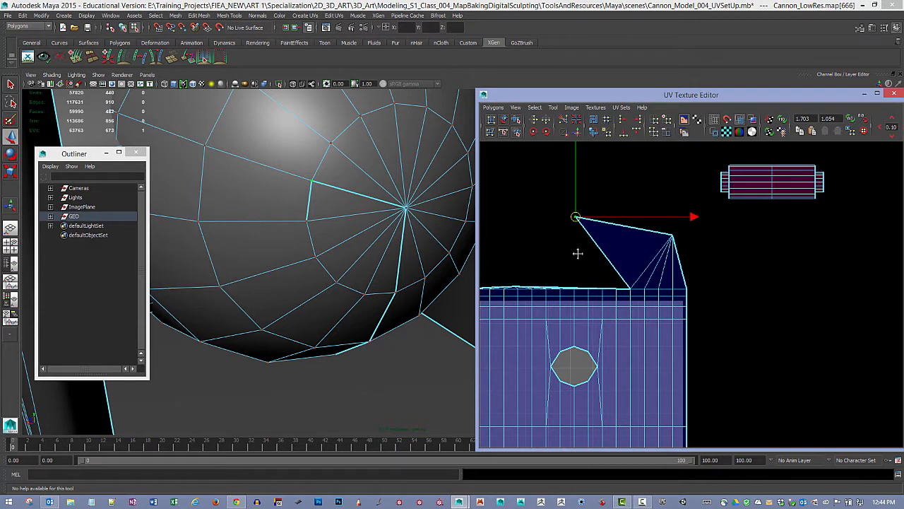
# Adjust the two moved cap UVs to nearly equal height and raise the other pole UV beside them, spreading out the flattened cap faces.
pyautogui.keyDown('alt'); pyautogui.moveTo(578, 253); pyautogui.dragTo(657, 280, button='middle'); pyautogui.keyUp('alt')
pyautogui.click(752, 263)
pyautogui.moveTo(752, 263); pyautogui.dragTo(722, 256)
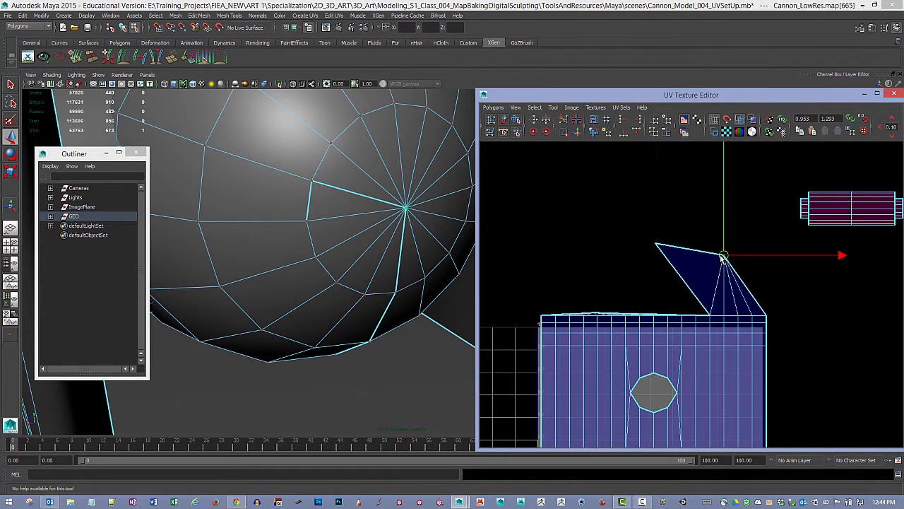
pyautogui.click(656, 244)
pyautogui.moveTo(658, 247); pyautogui.dragTo(664, 252)
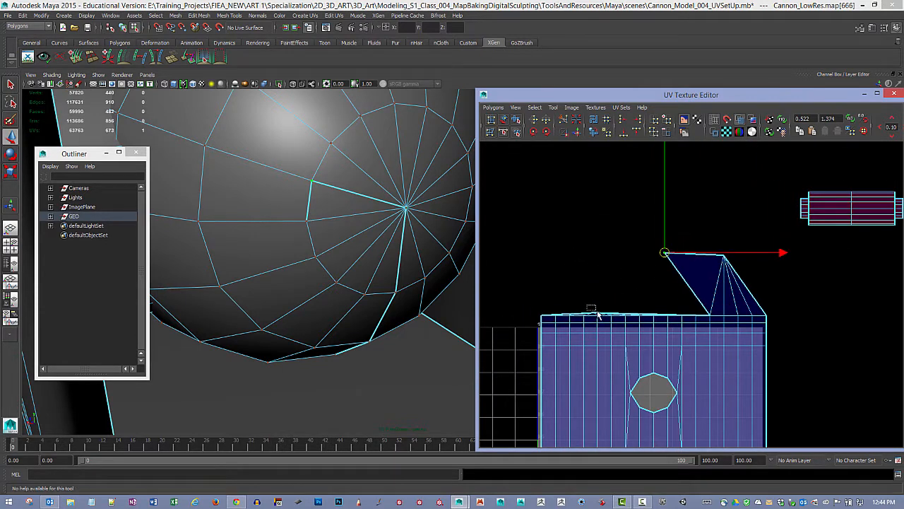
pyautogui.click(593, 313)
pyautogui.moveTo(593, 313); pyautogui.dragTo(647, 253)
pyautogui.keyDown('alt'); pyautogui.moveTo(684, 294); pyautogui.dragTo(653, 299, button='middle'); pyautogui.keyUp('alt')
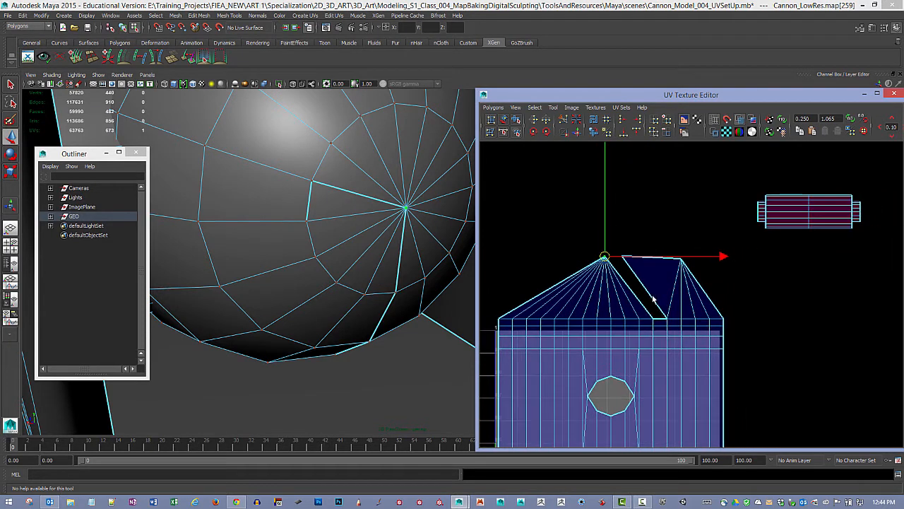
pyautogui.click(667, 320)
pyautogui.moveTo(668, 319); pyautogui.dragTo(643, 313)
pyautogui.hotkey('ctrl', 'z')
pyautogui.click(654, 319)
pyautogui.hotkey('ctrl', 'z')
# Sew the open UV seam on the rear cap along its short ring edge and the adjoining radial edge.
pyautogui.keyDown('alt'); pyautogui.moveTo(408, 248); pyautogui.dragTo(378, 210, button='right'); pyautogui.keyUp('alt')
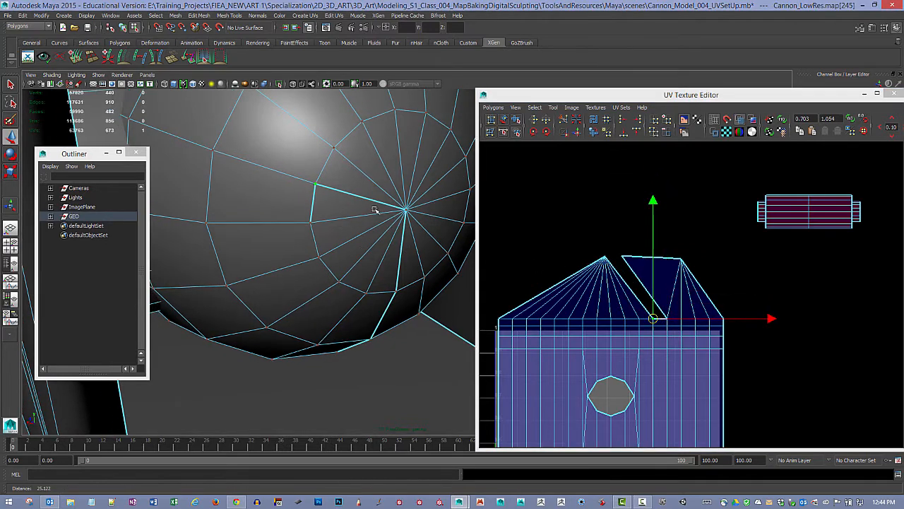
pyautogui.press('F10')
pyautogui.click(313, 204)
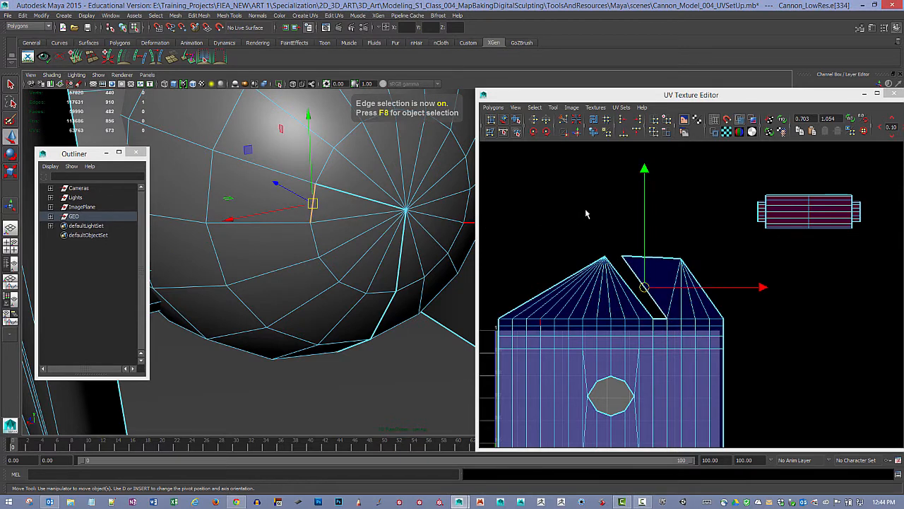
pyautogui.click(565, 136)
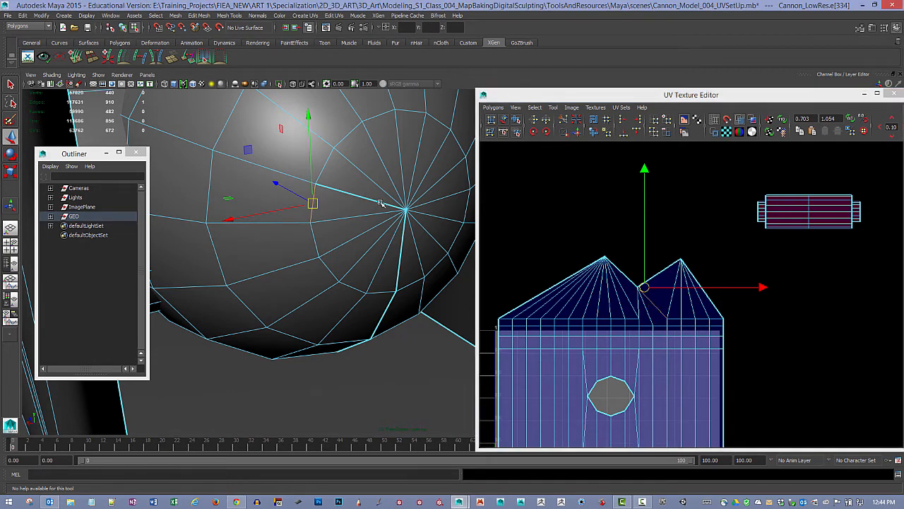
pyautogui.click(612, 274)
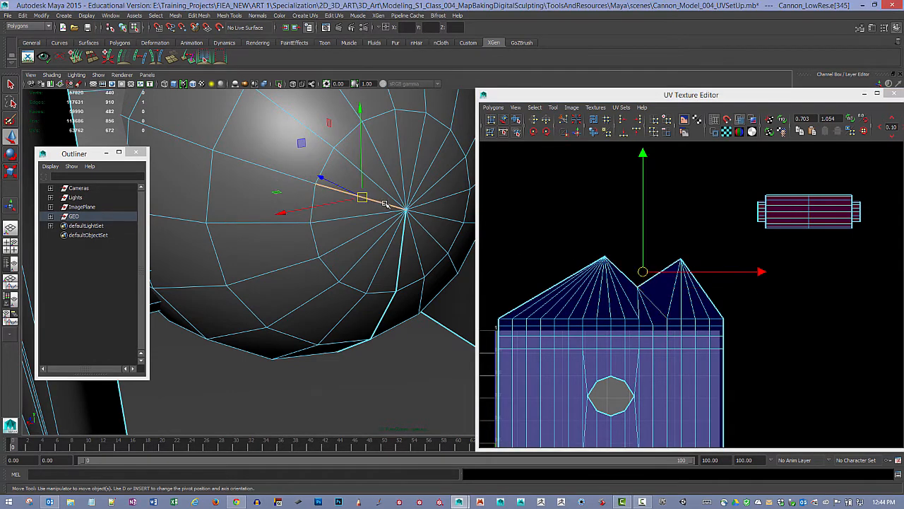
pyautogui.click(567, 135)
# Move the displaced ring UV of the rear cap down into line with the row of UVs at the cap's base.
pyautogui.moveTo(638, 289); pyautogui.dragTo(664, 287, button='right')
pyautogui.click(638, 288)
pyautogui.moveTo(638, 290); pyautogui.dragTo(654, 321)
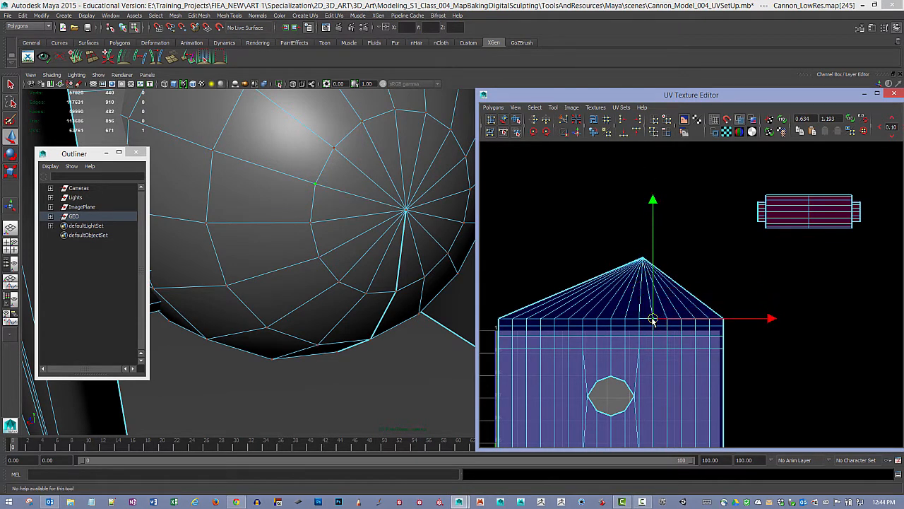
# Display the checker texture and move the rear cap's pole UV lower, centred above the barrel shell, checking the pattern on the model.
pyautogui.click(727, 134)
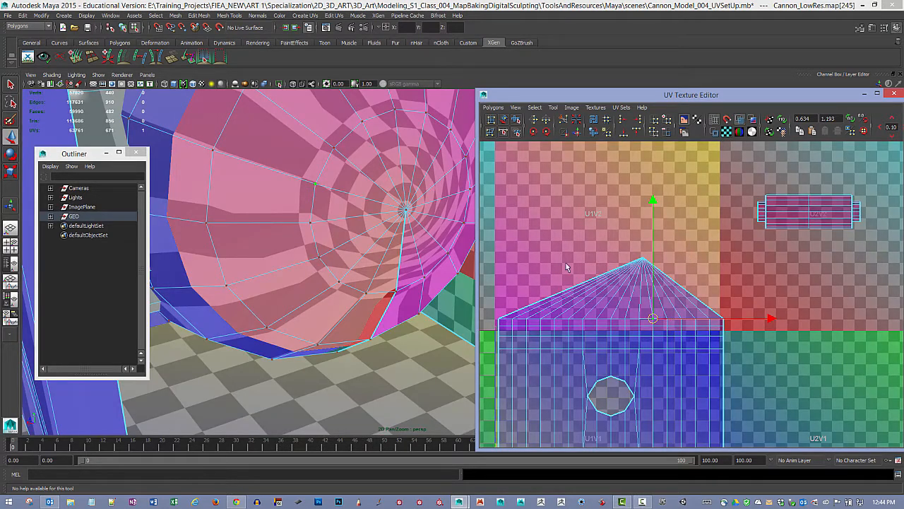
pyautogui.click(643, 260)
pyautogui.moveTo(642, 260); pyautogui.dragTo(615, 284)
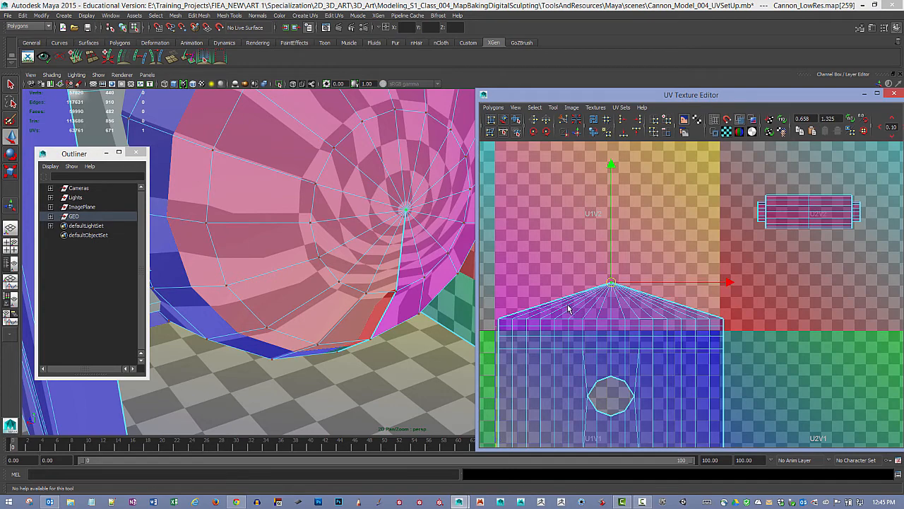
pyautogui.scroll(-3, 693, 311)
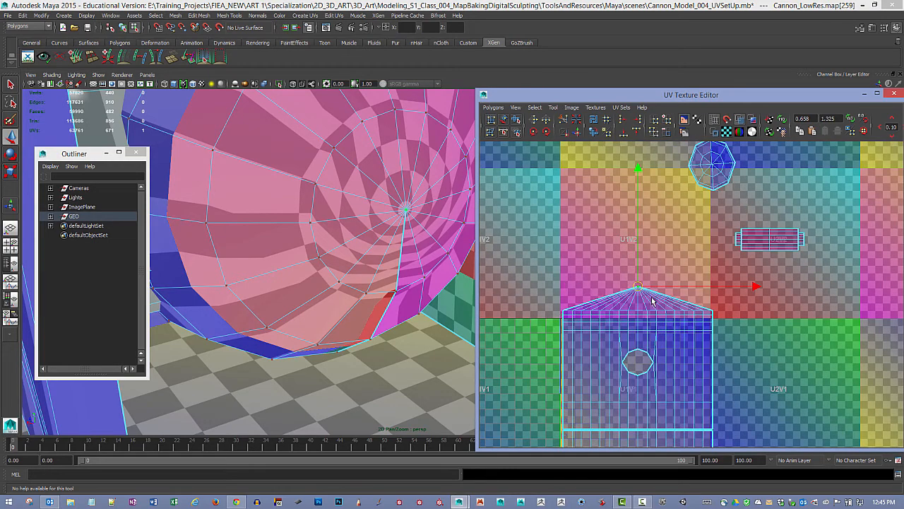
pyautogui.moveTo(639, 290)
pyautogui.mouseDown()
pyautogui.moveTo(635, 270)
pyautogui.moveTo(638, 288)
pyautogui.mouseUp()
pyautogui.keyDown('alt'); pyautogui.moveTo(380, 247); pyautogui.dragTo(382, 246, button='right'); pyautogui.keyUp('alt')
pyautogui.keyDown('alt'); pyautogui.moveTo(381, 245); pyautogui.dragTo(306, 224); pyautogui.keyUp('alt')
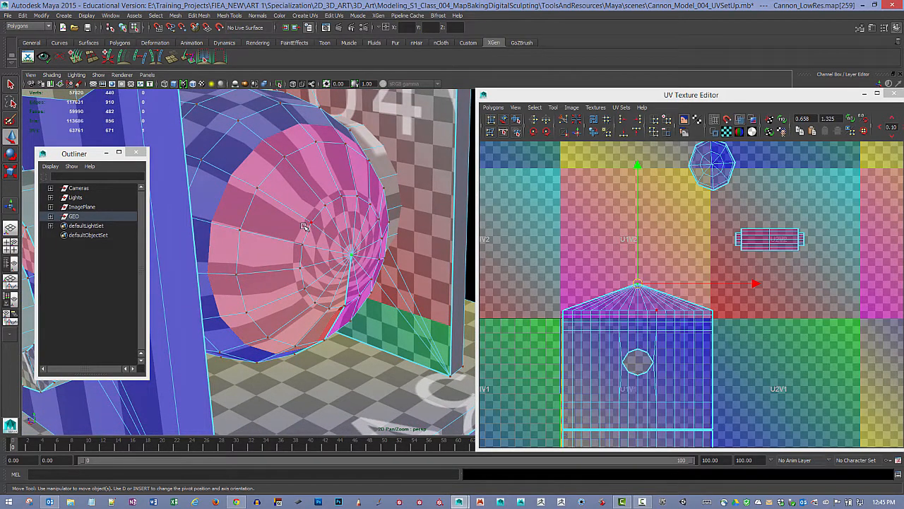
# Cut the UVs along the full edge loop around the base of the barrel's rear cap.
pyautogui.press('F10')
pyautogui.click(222, 138)
pyautogui.click(222, 138)
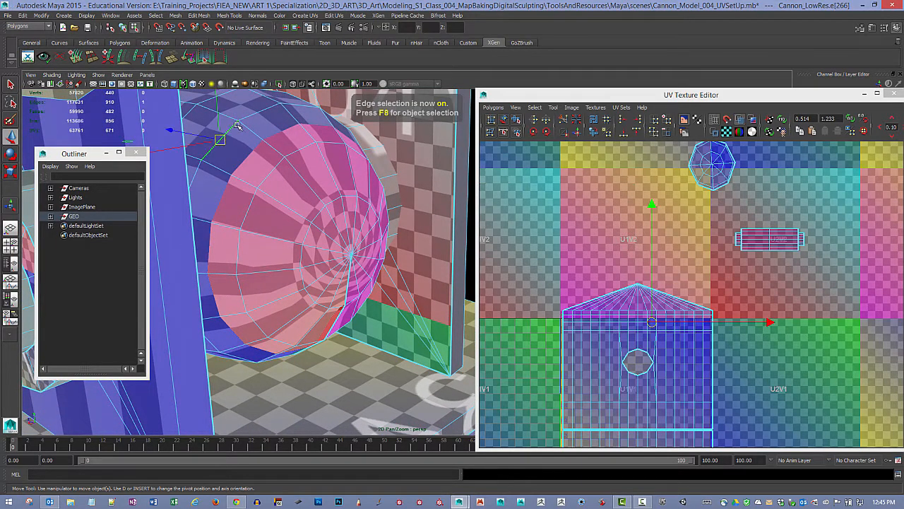
pyautogui.doubleClick(251, 116)
pyautogui.keyDown('alt'); pyautogui.moveTo(276, 130); pyautogui.dragTo(249, 133); pyautogui.keyUp('alt')
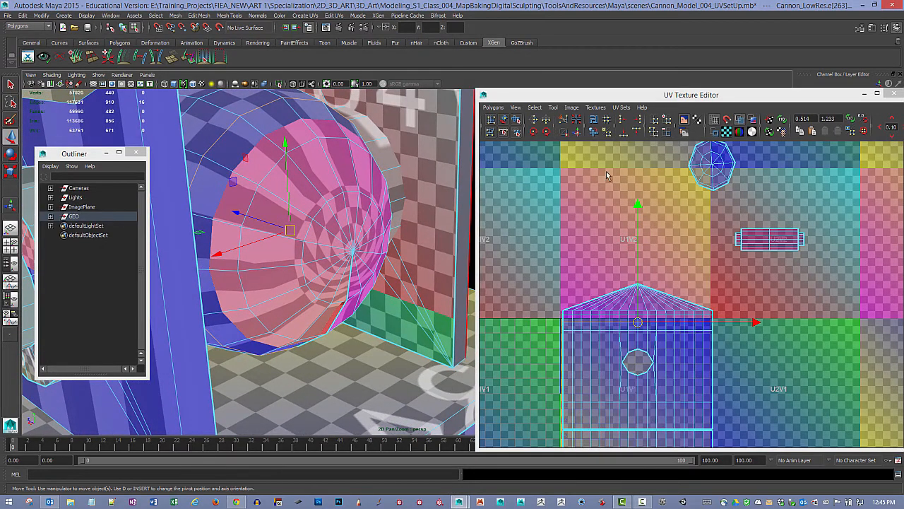
pyautogui.click(565, 121)
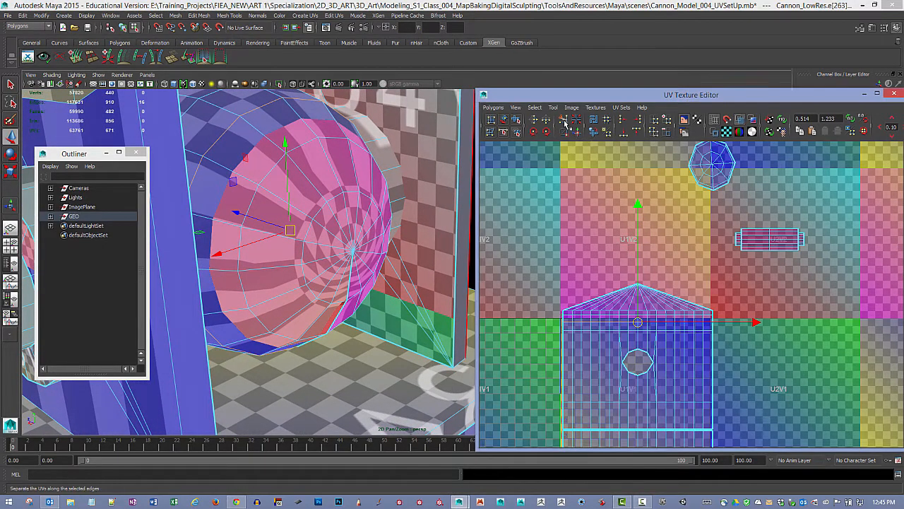
# Select the separated rear cap faces and planar-map them from the Z axis, fitted to the bounding box with the image width/height ratio kept.
pyautogui.rightClick(639, 300)
pyautogui.moveTo(670, 306); pyautogui.dragTo(671, 298, button='right')
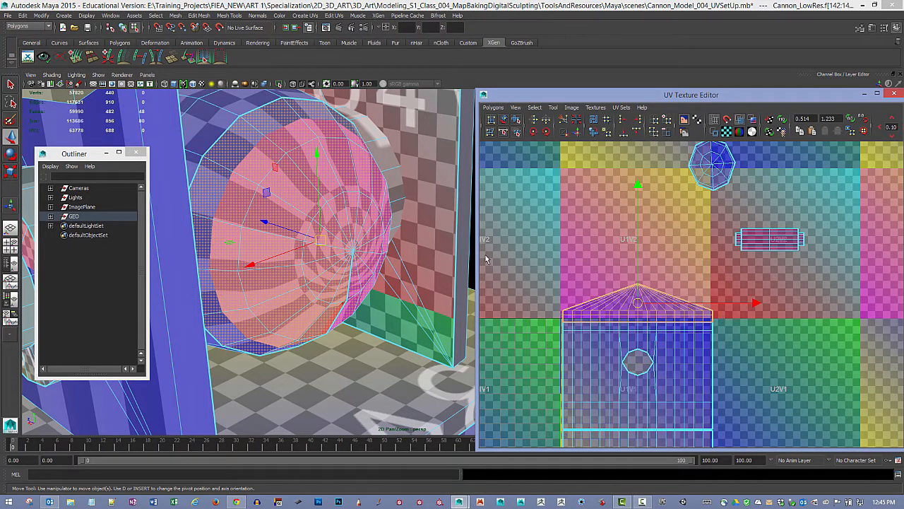
pyautogui.keyDown('alt'); pyautogui.moveTo(359, 201); pyautogui.dragTo(380, 212); pyautogui.keyUp('alt')
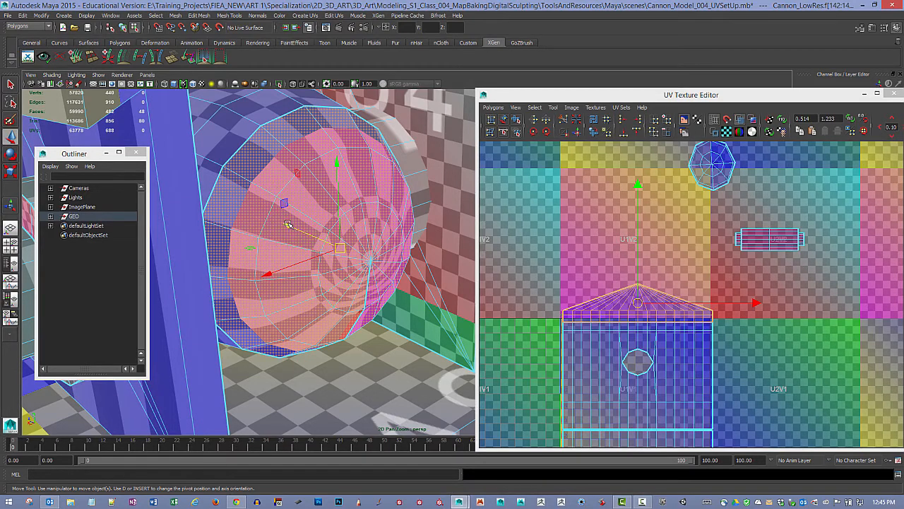
pyautogui.keyDown('alt'); pyautogui.moveTo(288, 225); pyautogui.dragTo(317, 234); pyautogui.keyUp('alt')
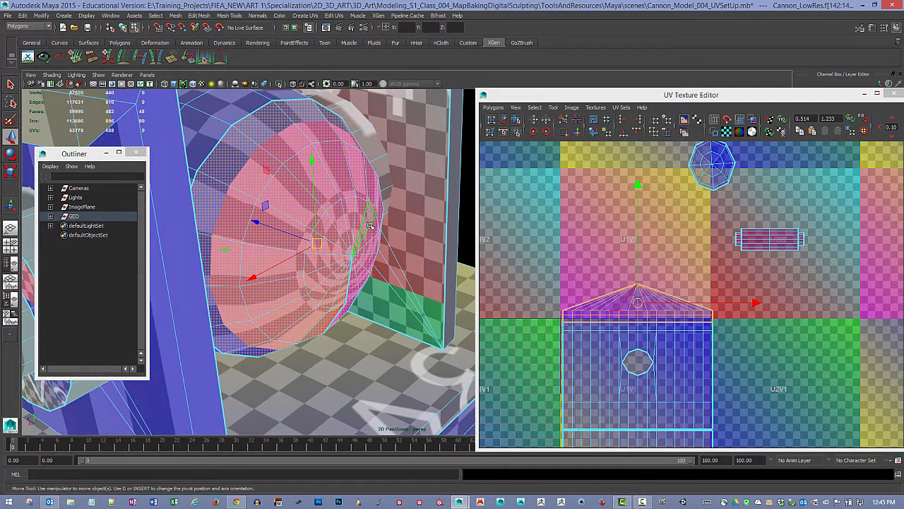
pyautogui.click(305, 16)
pyautogui.click(391, 30)
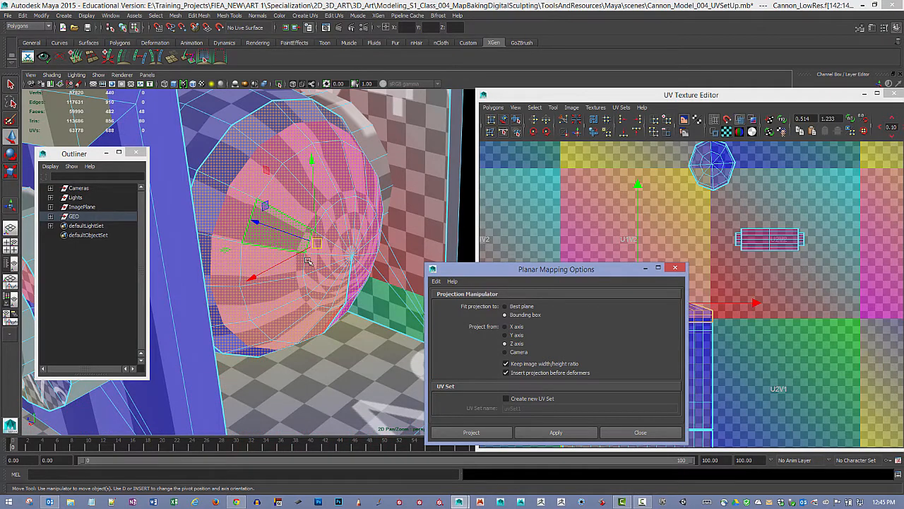
pyautogui.click(555, 434)
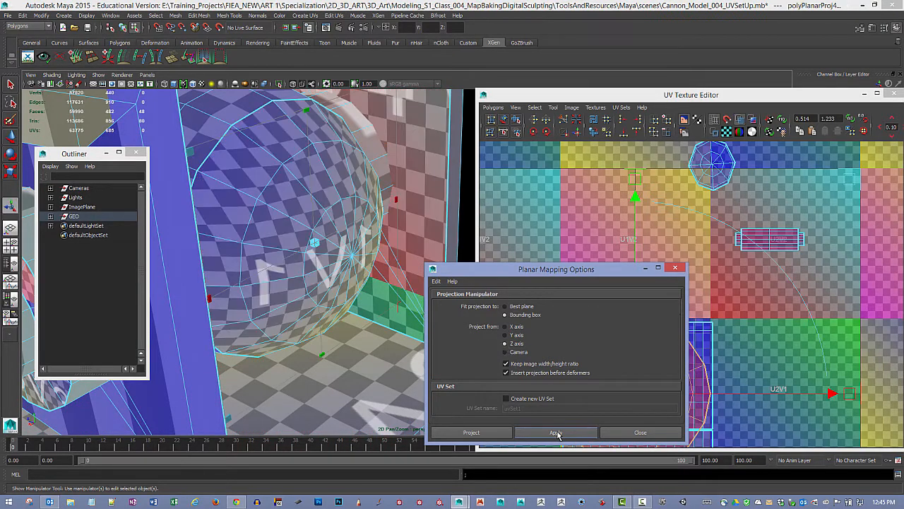
pyautogui.click(676, 269)
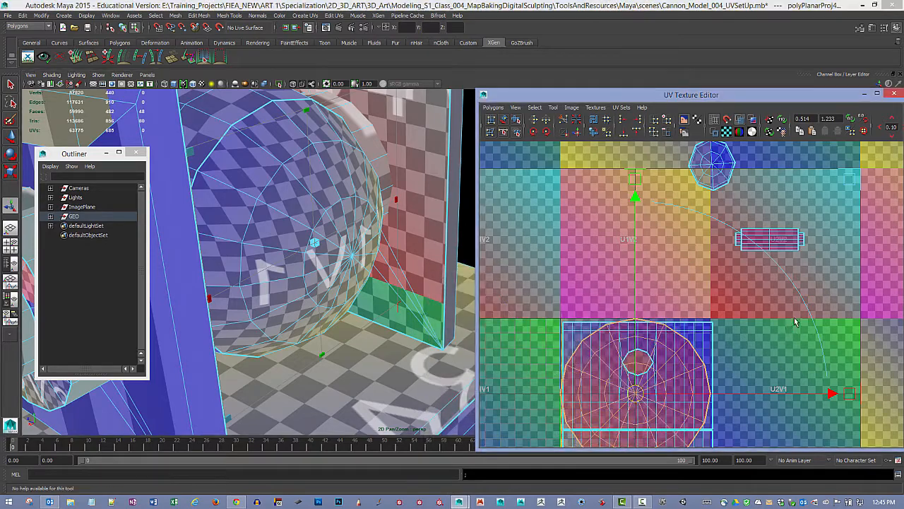
# Move the rear cap's circular projected UVs off the barrel shell into the empty space above it.
pyautogui.scroll(-3, 639, 315)
pyautogui.moveTo(653, 358); pyautogui.dragTo(635, 244)
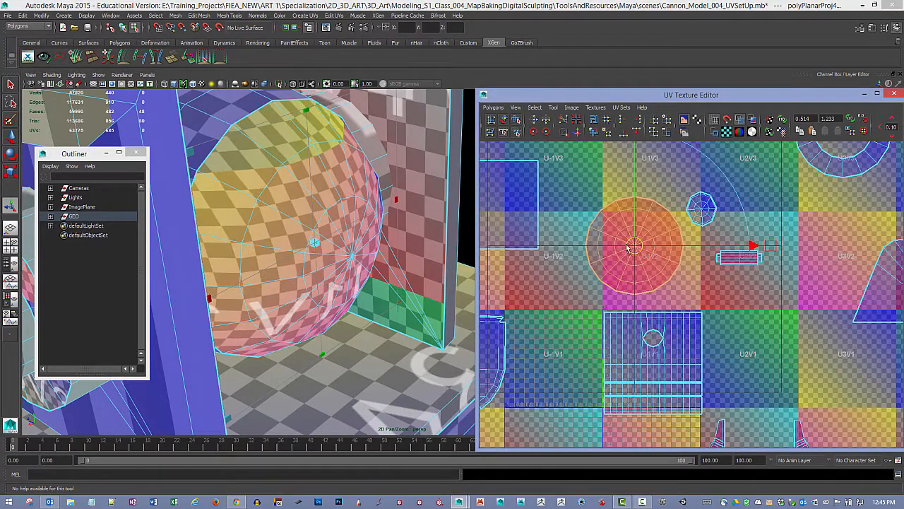
pyautogui.keyDown('alt'); pyautogui.moveTo(636, 245); pyautogui.dragTo(648, 269, button='middle'); pyautogui.keyUp('alt')
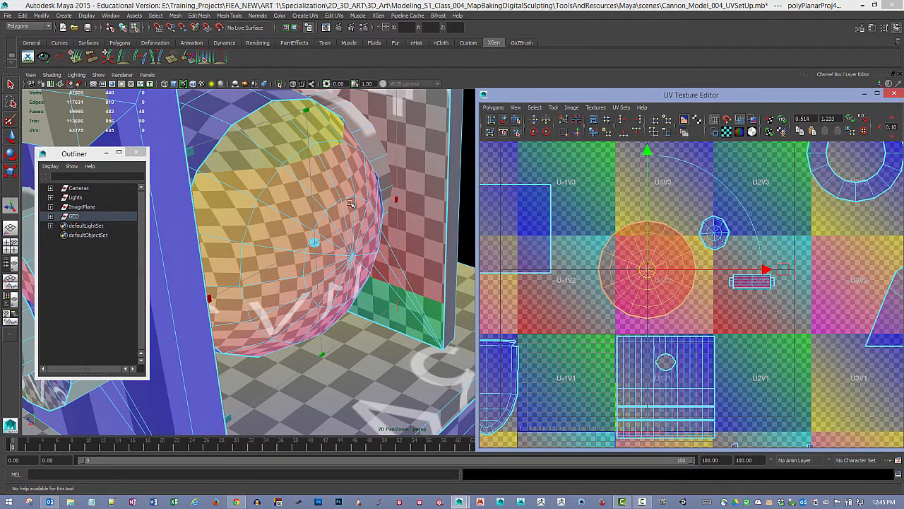
# Select all UVs of the circular cap shell, flip them in the U direction and unfold them.
pyautogui.click(573, 303)
pyautogui.moveTo(647, 296); pyautogui.dragTo(679, 297, button='right')
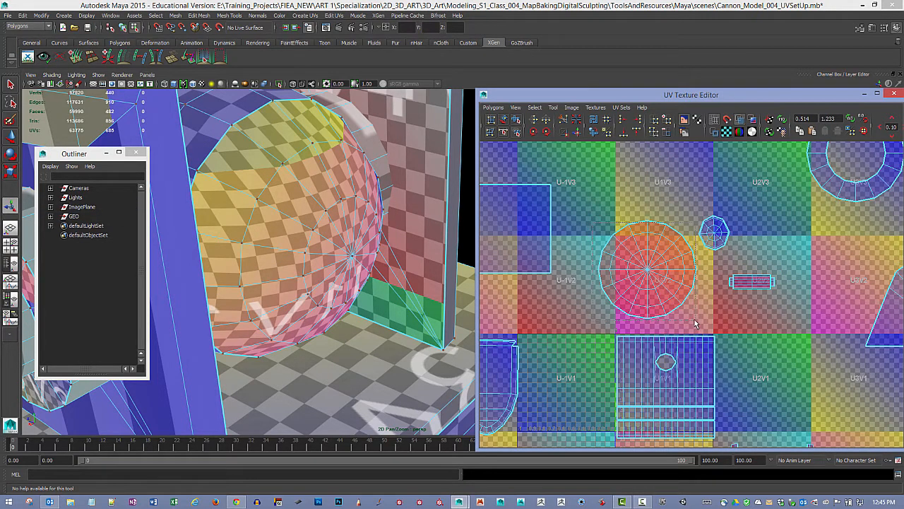
pyautogui.moveTo(694, 324); pyautogui.dragTo(590, 205)
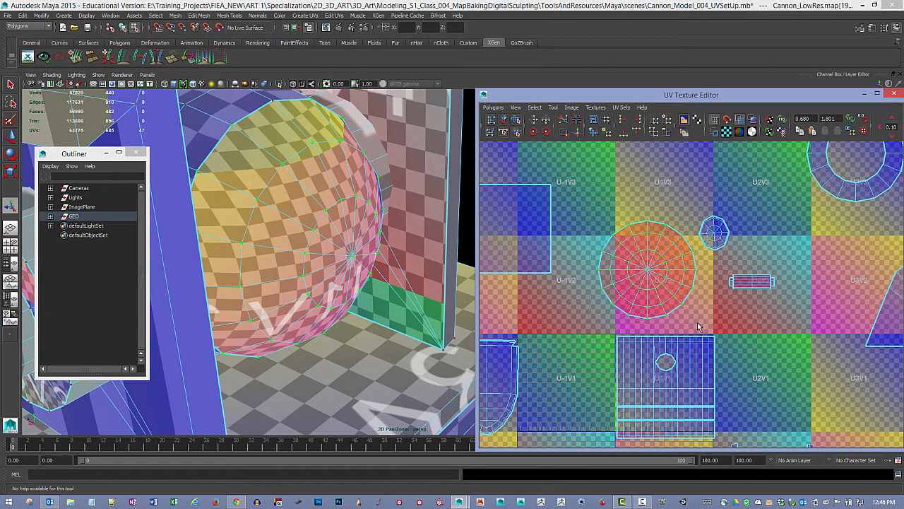
pyautogui.click(534, 120)
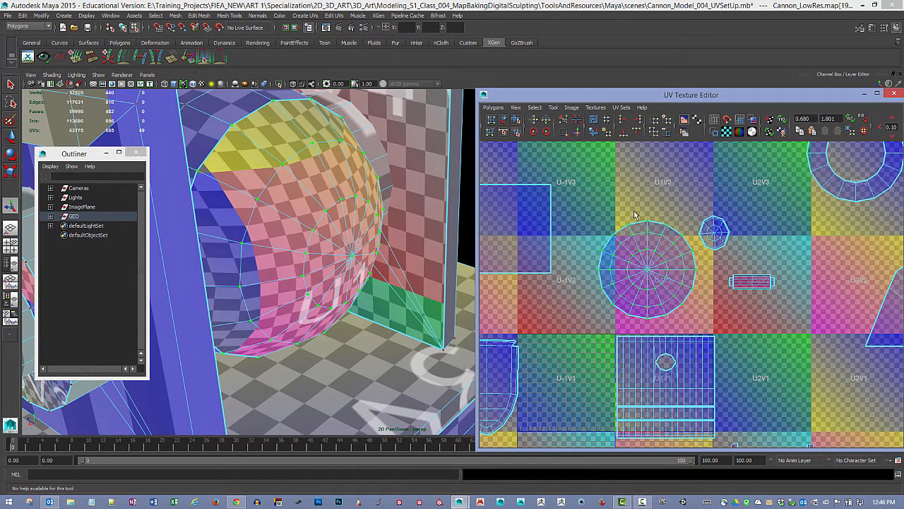
pyautogui.click(594, 133)
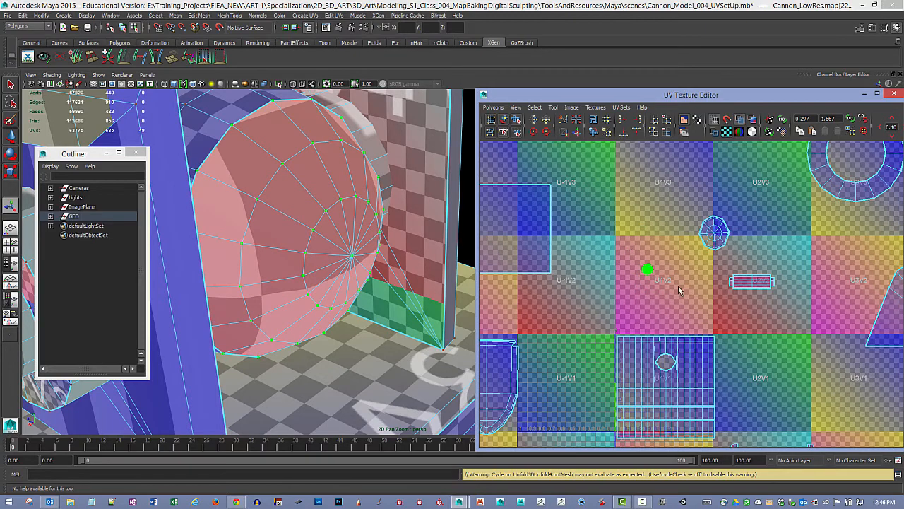
# Scale up the shrunken cap shell to suit the surrounding checker size and centre it just above the barrel shell.
pyautogui.keyDown('alt'); pyautogui.moveTo(681, 267); pyautogui.dragTo(679, 273, button='middle'); pyautogui.keyUp('alt')
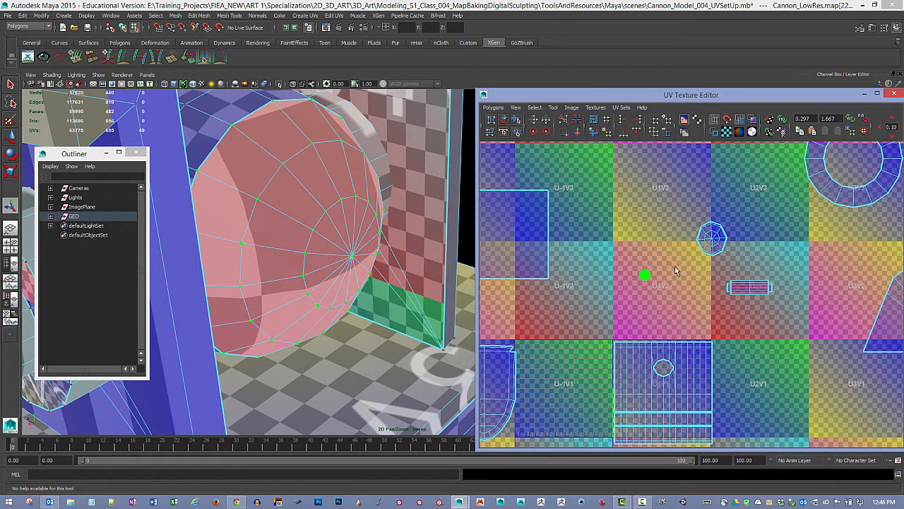
pyautogui.press('r')
pyautogui.moveTo(645, 276); pyautogui.dragTo(799, 335)
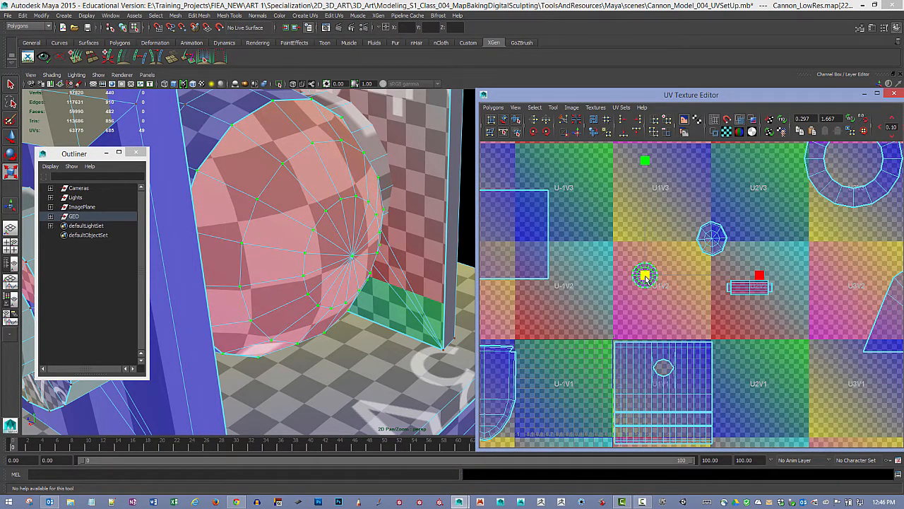
pyautogui.moveTo(646, 278); pyautogui.dragTo(681, 302)
pyautogui.keyDown('alt'); pyautogui.moveTo(360, 249); pyautogui.dragTo(294, 161); pyautogui.keyUp('alt')
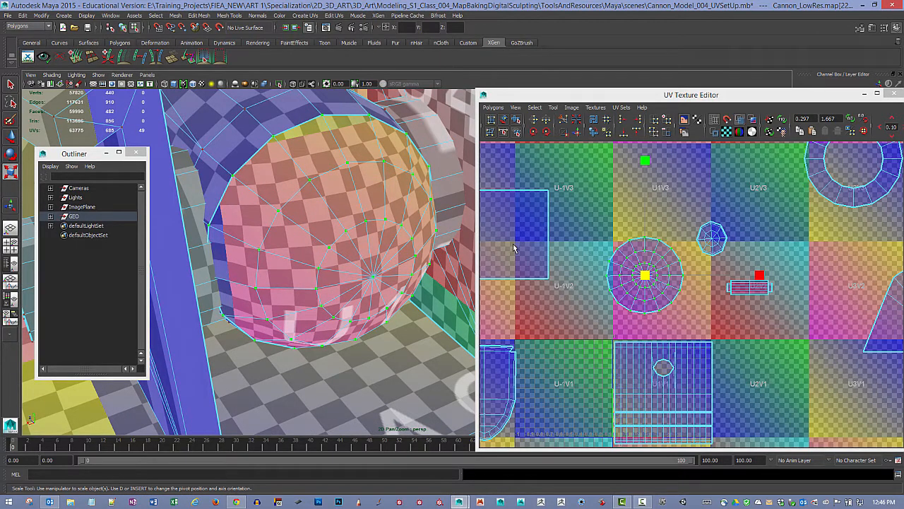
pyautogui.press('w')
pyautogui.moveTo(645, 276); pyautogui.dragTo(662, 291)
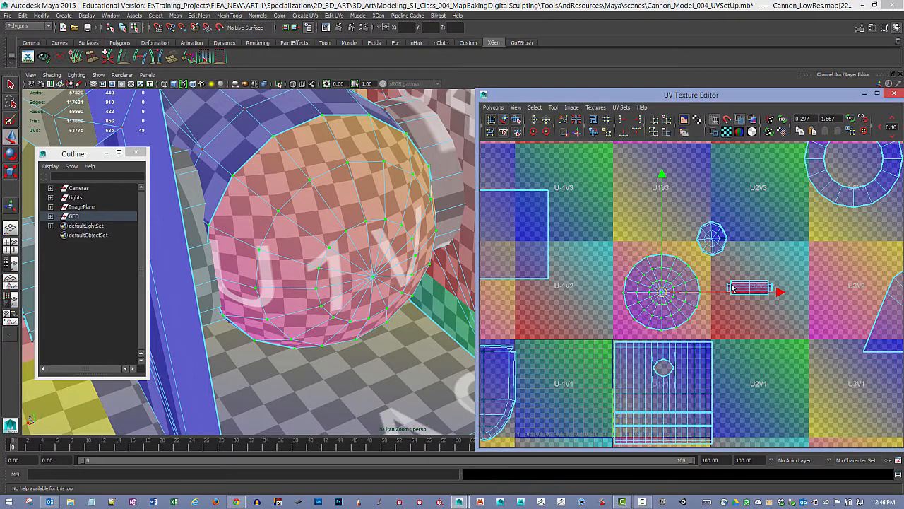
# Turn off the checker texture and select the faces of the small rectangular UV shell beside the cap, covering the barrel's side trunnions.
pyautogui.keyDown('alt'); pyautogui.moveTo(763, 284); pyautogui.dragTo(677, 264, button='right'); pyautogui.keyUp('alt')
pyautogui.keyDown('alt'); pyautogui.moveTo(677, 264); pyautogui.dragTo(614, 284, button='middle'); pyautogui.keyUp('alt')
pyautogui.click(728, 132)
pyautogui.scroll(3, 614, 284)
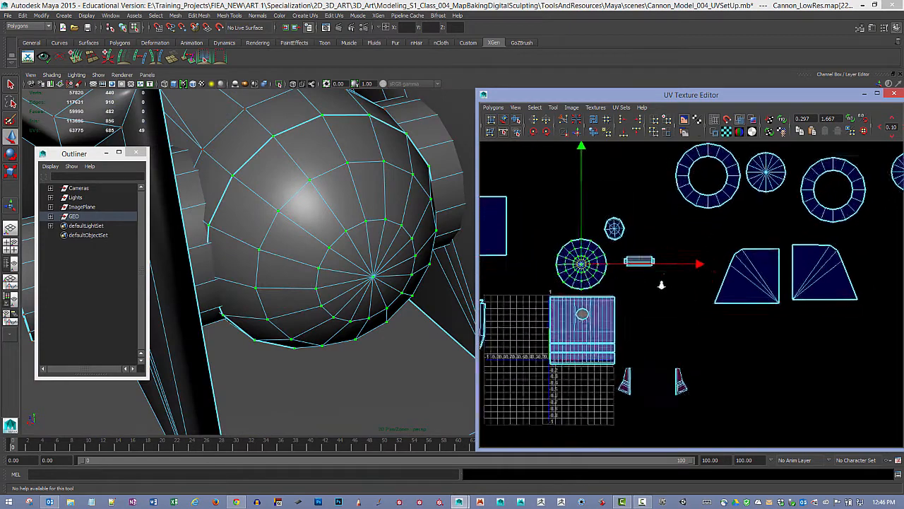
pyautogui.scroll(3, 614, 284)
pyautogui.rightClick(608, 282)
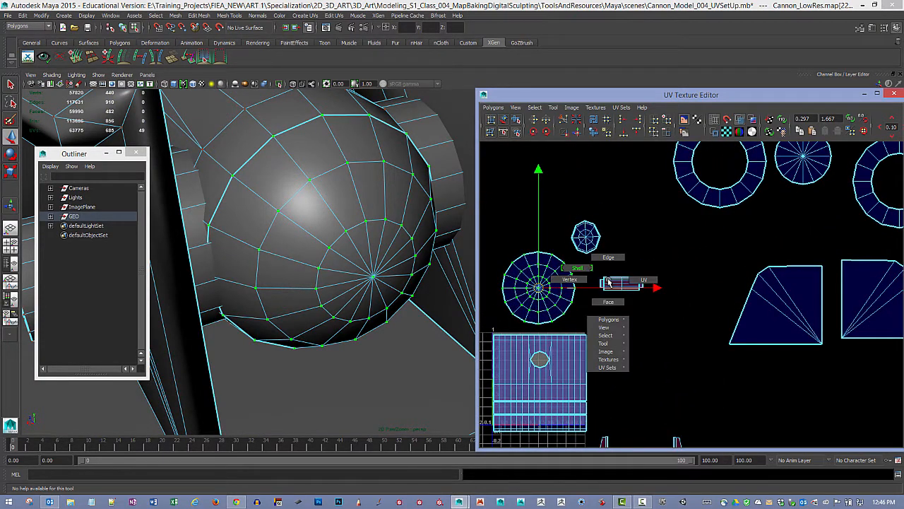
pyautogui.click(611, 302)
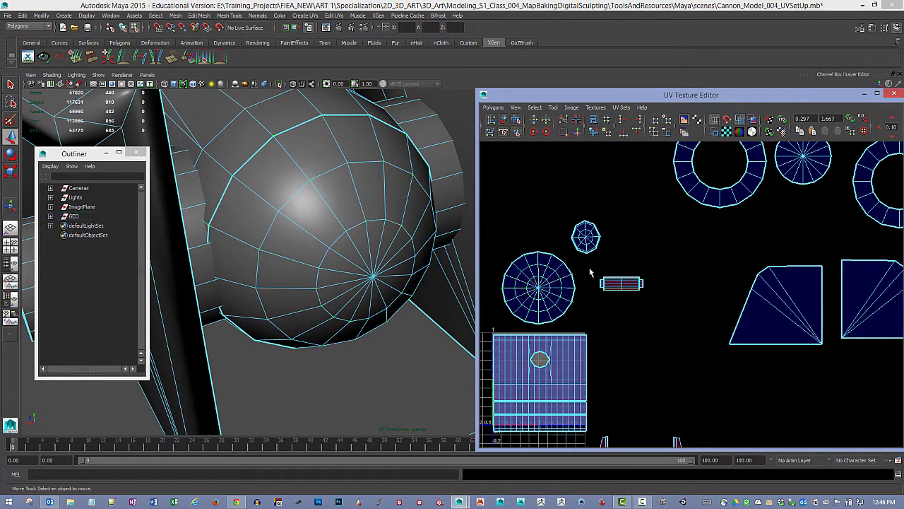
pyautogui.moveTo(671, 313); pyautogui.dragTo(672, 313)
pyautogui.keyDown('alt'); pyautogui.moveTo(244, 207); pyautogui.dragTo(315, 297, button='middle'); pyautogui.keyUp('alt')
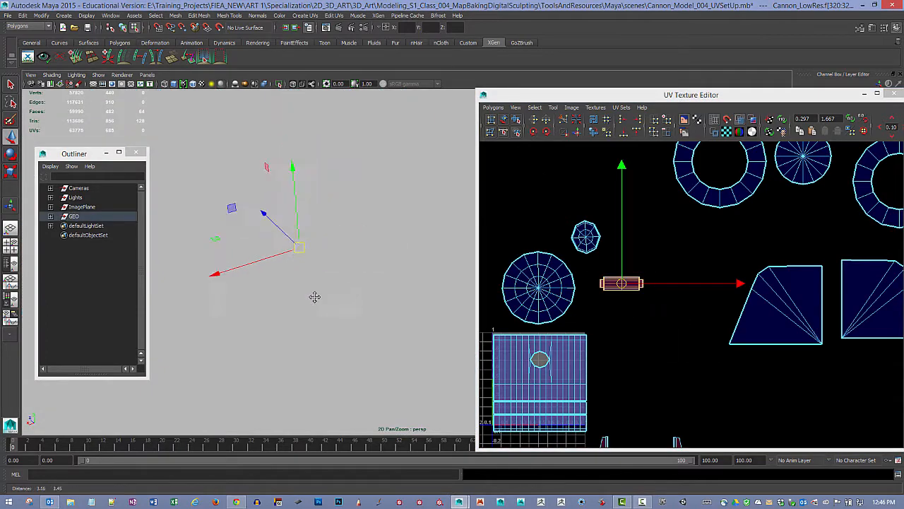
pyautogui.keyDown('alt'); pyautogui.moveTo(385, 281); pyautogui.dragTo(345, 280); pyautogui.keyUp('alt')
# Apply a cylindrical mapping to the trunnion faces and widen its horizontal sweep to 360 degrees.
pyautogui.click(305, 15)
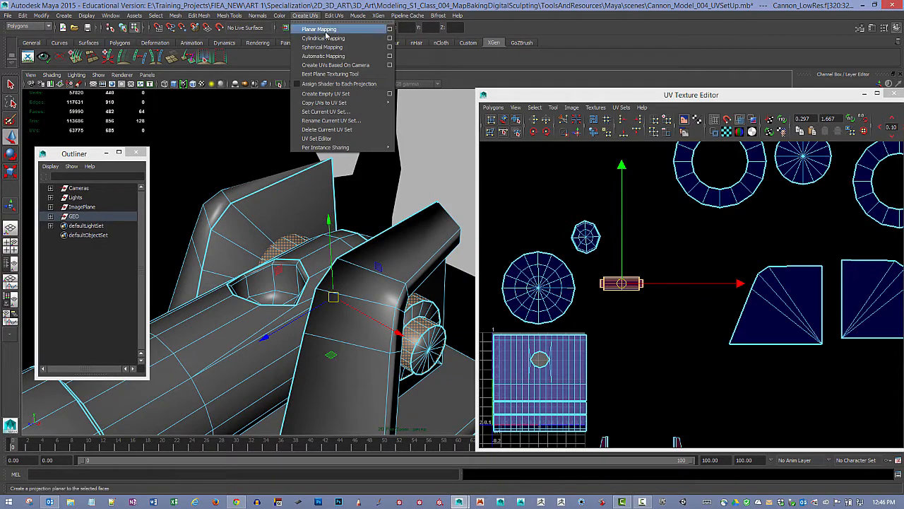
pyautogui.click(323, 38)
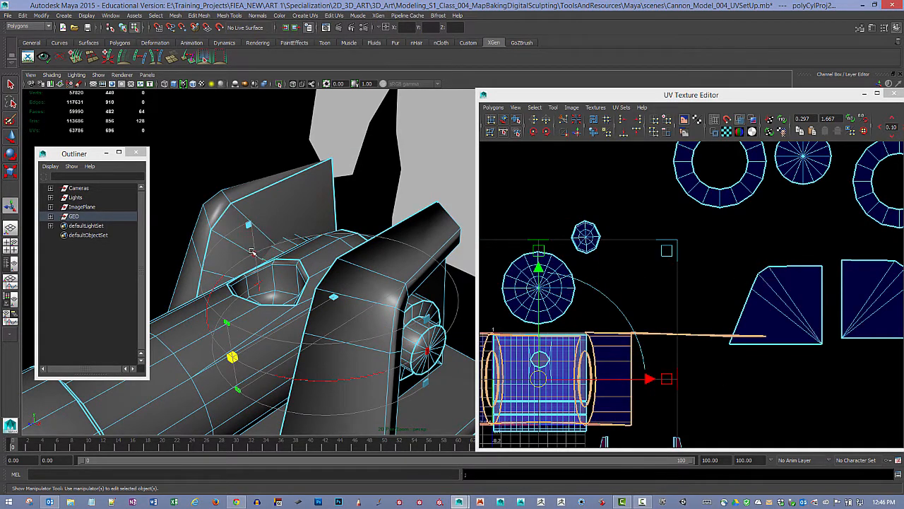
pyautogui.moveTo(255, 253); pyautogui.dragTo(463, 273)
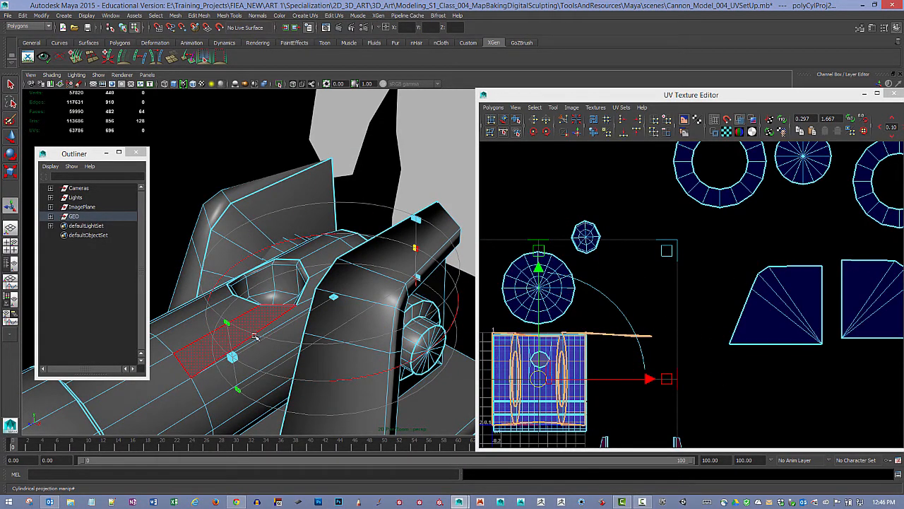
pyautogui.keyDown('alt'); pyautogui.moveTo(290, 281); pyautogui.dragTo(414, 325); pyautogui.keyUp('alt')
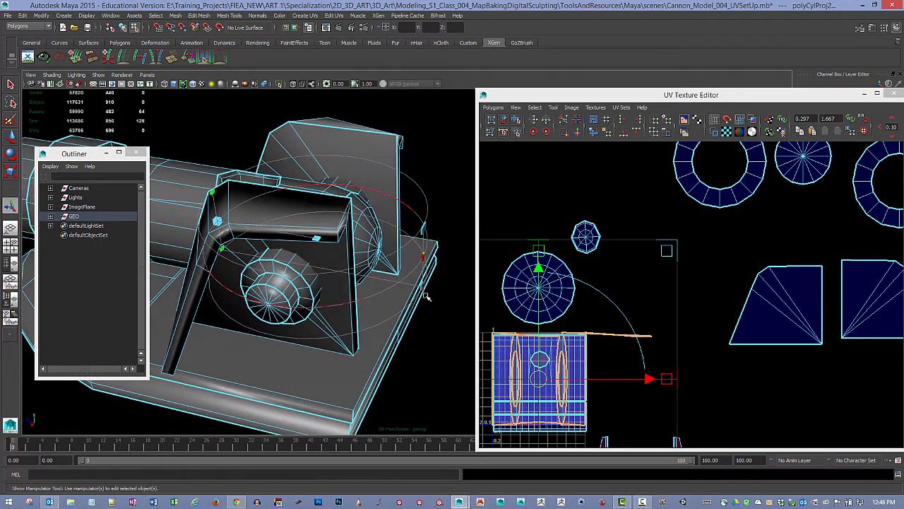
# Rotate the cylindrical projection freehand toward the sideways axis of the trunnions.
pyautogui.click(425, 292)
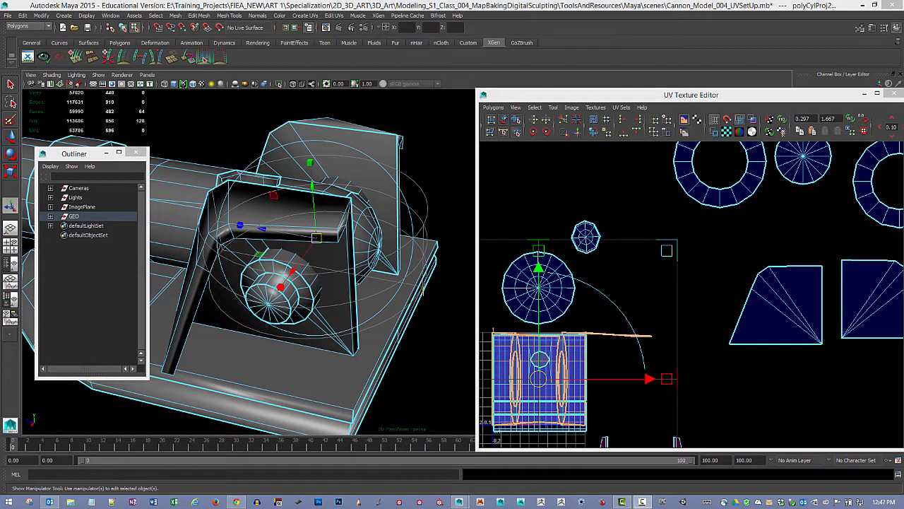
pyautogui.keyDown('alt'); pyautogui.moveTo(426, 302); pyautogui.dragTo(433, 281); pyautogui.keyUp('alt')
pyautogui.click(348, 163)
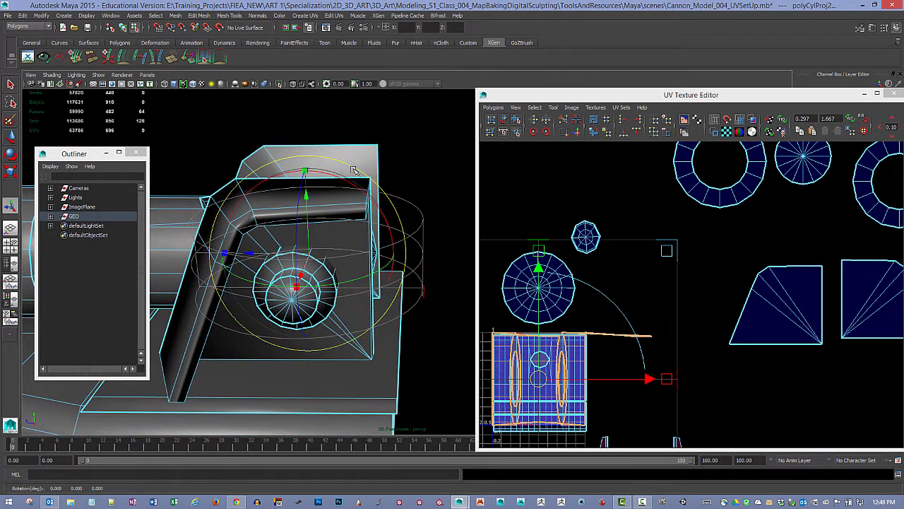
pyautogui.moveTo(331, 182); pyautogui.dragTo(378, 286)
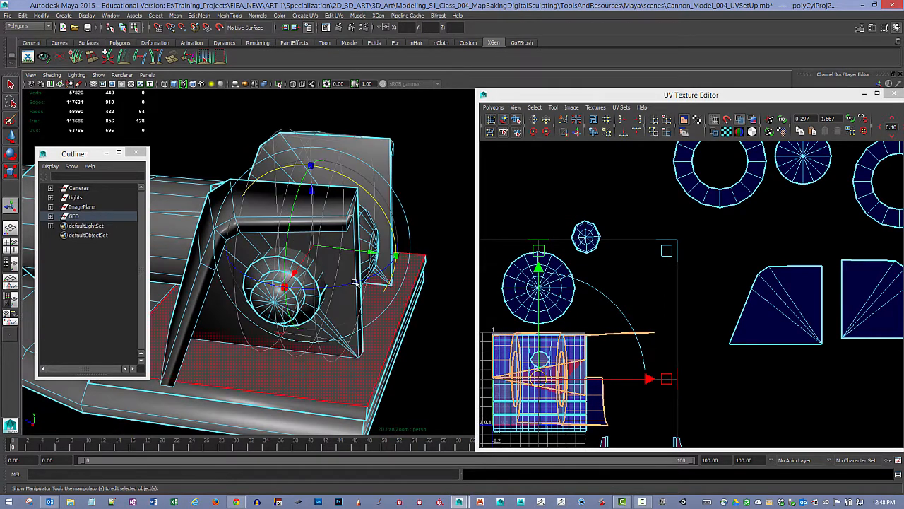
pyautogui.moveTo(315, 286); pyautogui.dragTo(434, 229)
# Set the trunnion projection's rotation to exactly -90 in X, 90 in Y and 0 in Z.
pyautogui.moveTo(579, 97); pyautogui.dragTo(470, 325)
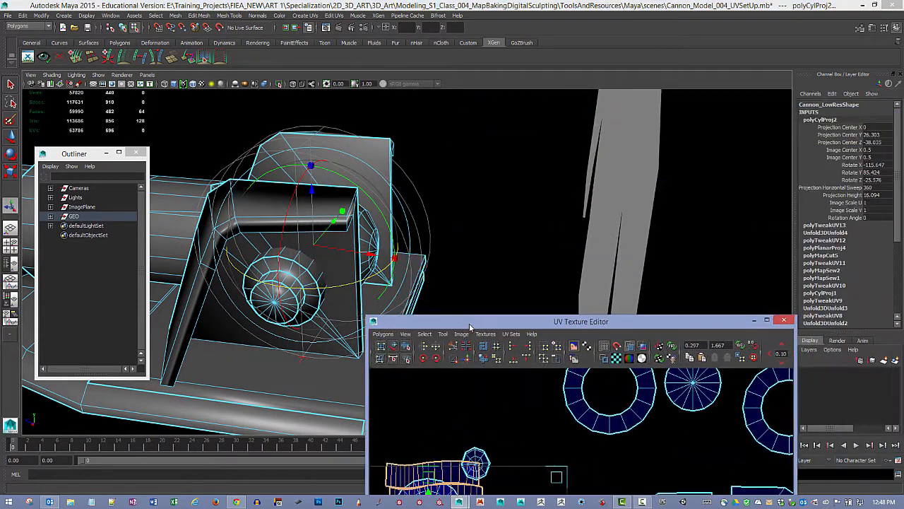
pyautogui.click(890, 165)
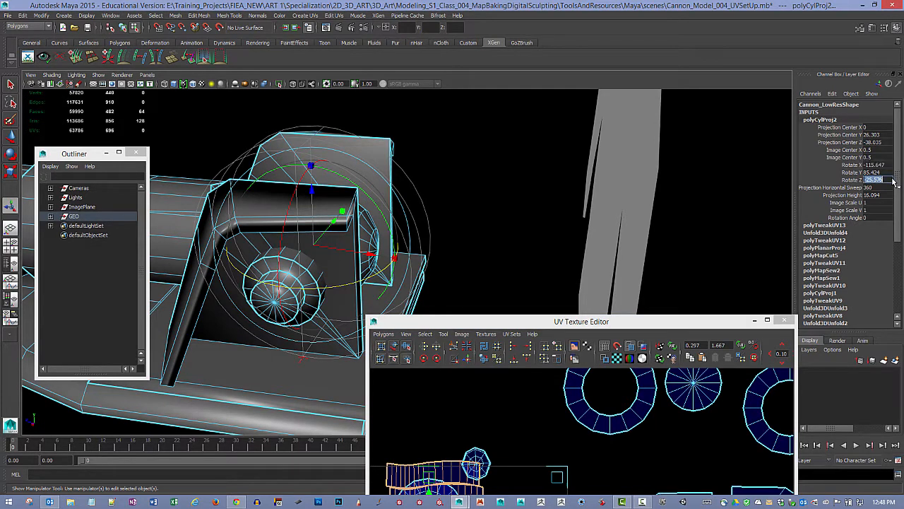
pyautogui.write('0')
pyautogui.press('Return')
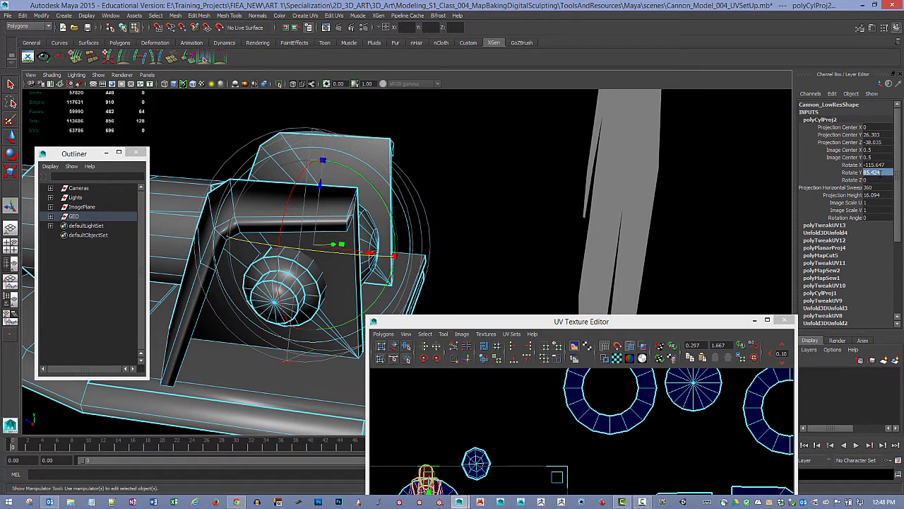
pyautogui.write('90')
pyautogui.press('Return')
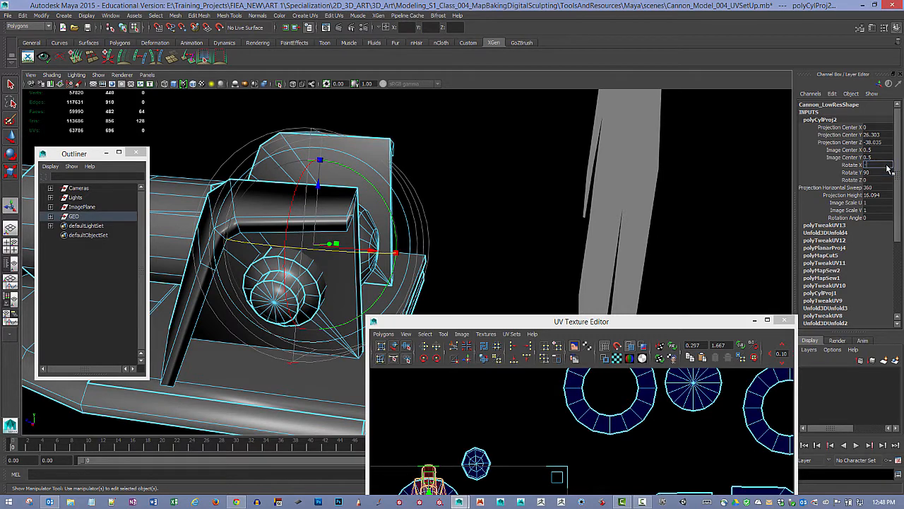
pyautogui.write('90')
pyautogui.press('Return')
pyautogui.keyDown('alt'); pyautogui.moveTo(559, 190); pyautogui.dragTo(481, 209); pyautogui.keyUp('alt')
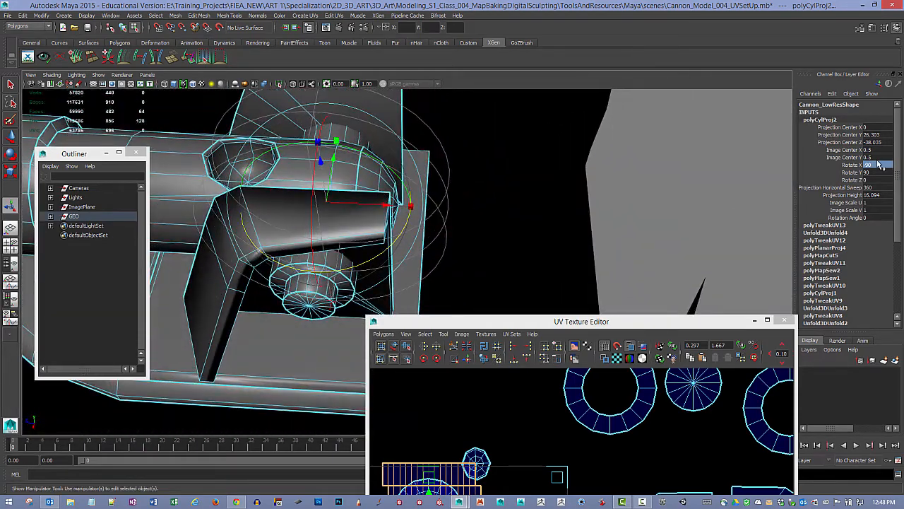
# Stretch the trunnions' cylindrical projection along its axis to a projection height of about 39.6.
pyautogui.keyDown('alt'); pyautogui.moveTo(508, 176); pyautogui.dragTo(480, 190); pyautogui.keyUp('alt')
pyautogui.moveTo(378, 171); pyautogui.dragTo(415, 140)
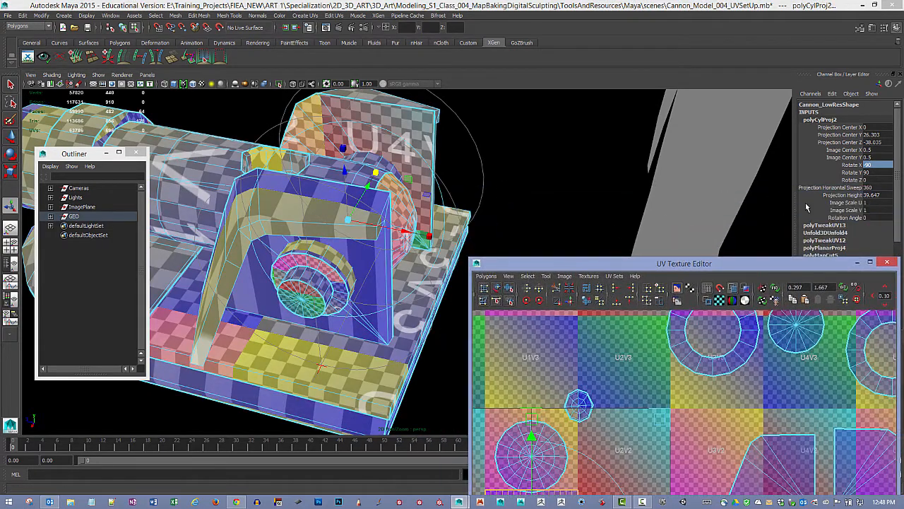
pyautogui.keyDown('alt'); pyautogui.moveTo(614, 186); pyautogui.dragTo(670, 186); pyautogui.keyUp('alt')
pyautogui.keyDown('alt'); pyautogui.moveTo(646, 158); pyautogui.dragTo(576, 145); pyautogui.keyUp('alt')
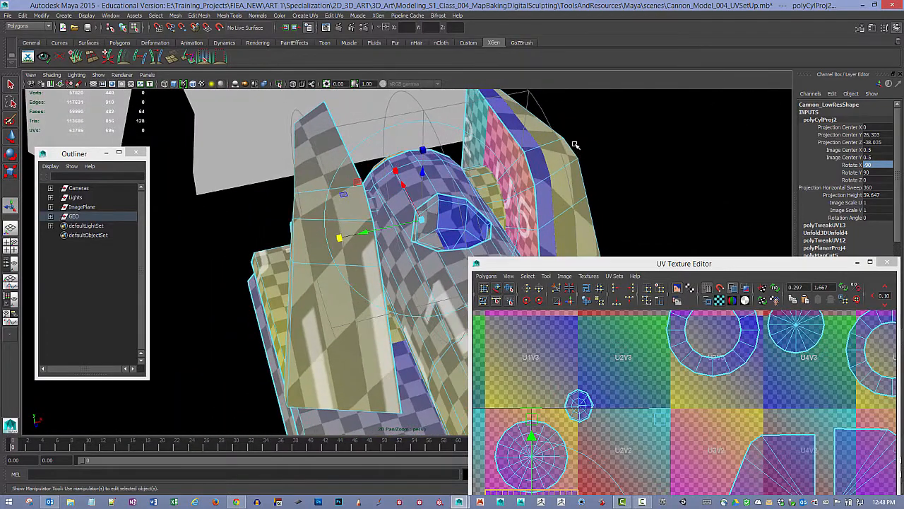
# Move the trunnion UV shell off the barrel shell into the empty space beside it.
pyautogui.moveTo(612, 262); pyautogui.dragTo(634, 115)
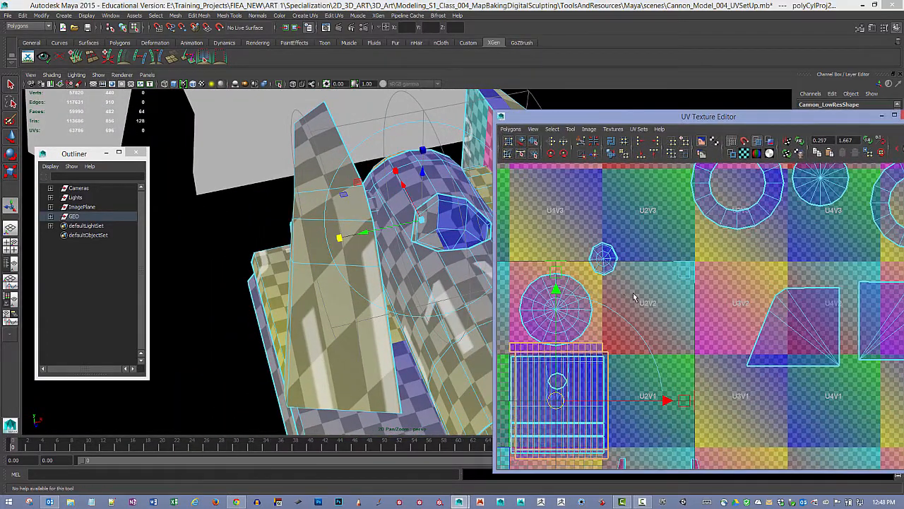
pyautogui.keyDown('alt'); pyautogui.moveTo(656, 286); pyautogui.dragTo(795, 266, button='middle'); pyautogui.keyUp('alt')
pyautogui.keyDown('alt'); pyautogui.moveTo(775, 377); pyautogui.dragTo(689, 329, button='middle'); pyautogui.keyUp('alt')
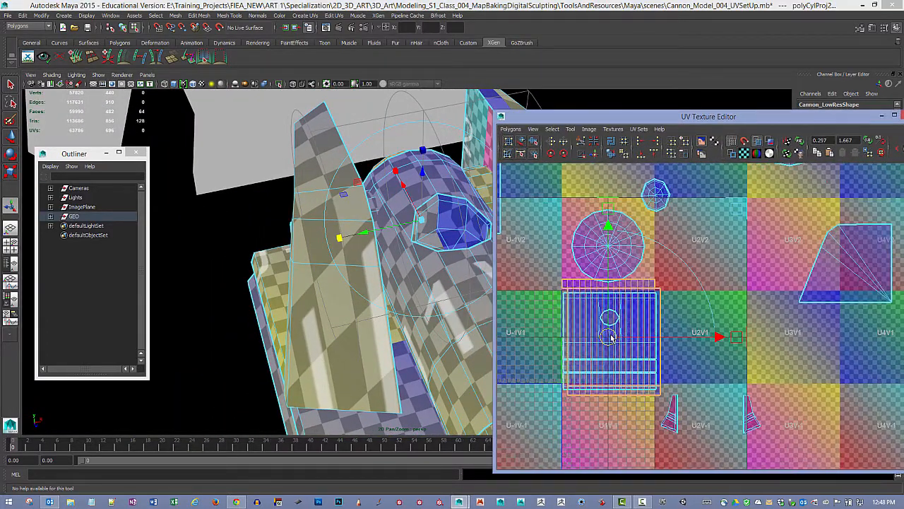
pyautogui.moveTo(607, 336); pyautogui.dragTo(718, 326)
# Display the cannon in wireframe and rotate the cylindrical projection around the trunnion axis to about 111.6 degrees, lining its seam up with the mesh edges.
pyautogui.keyDown('alt'); pyautogui.moveTo(407, 252); pyautogui.dragTo(254, 269); pyautogui.keyUp('alt')
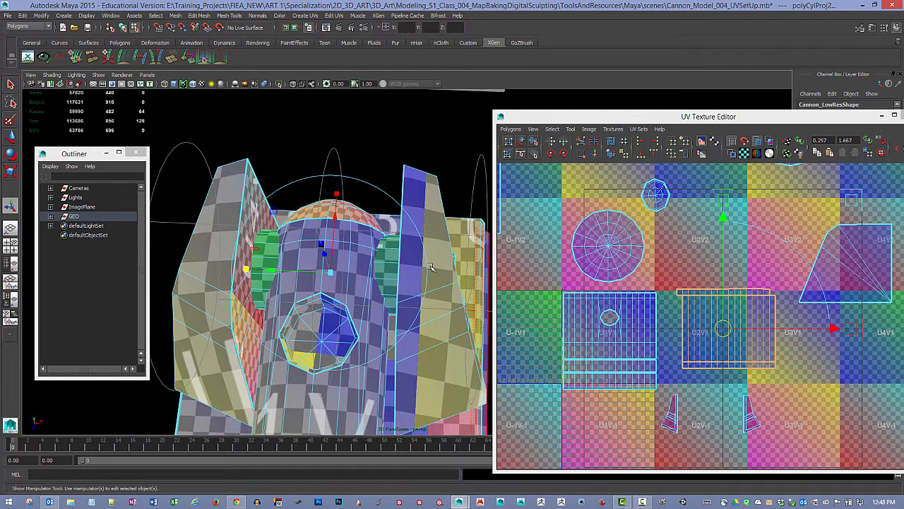
pyautogui.keyDown('alt'); pyautogui.moveTo(452, 274); pyautogui.dragTo(425, 248); pyautogui.keyUp('alt')
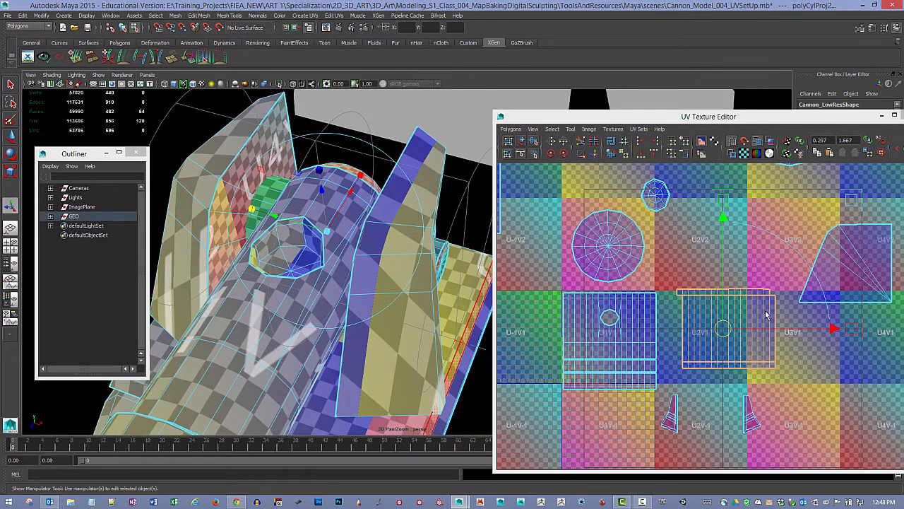
pyautogui.keyDown('alt'); pyautogui.moveTo(335, 300); pyautogui.dragTo(359, 282); pyautogui.keyUp('alt')
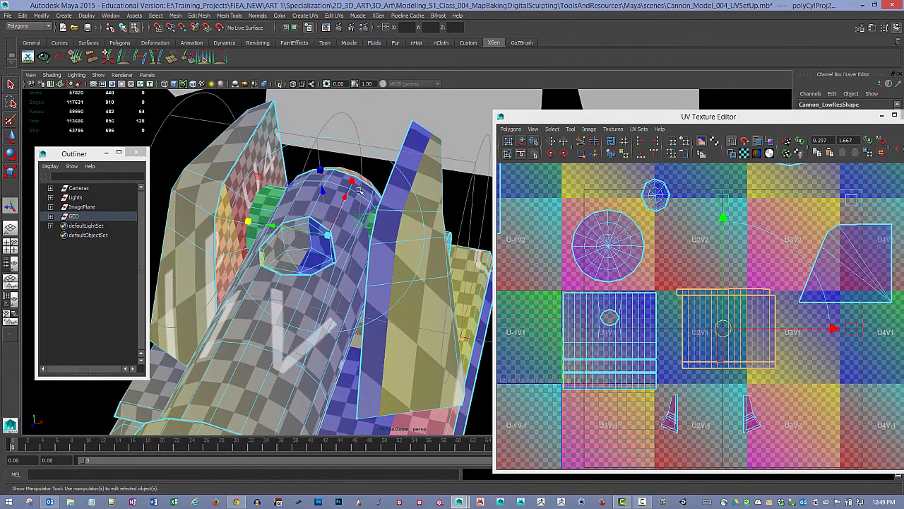
pyautogui.keyDown('alt'); pyautogui.moveTo(361, 176); pyautogui.dragTo(370, 144); pyautogui.keyUp('alt')
pyautogui.keyDown('alt'); pyautogui.moveTo(327, 192); pyautogui.dragTo(358, 249); pyautogui.keyUp('alt')
pyautogui.press('4')
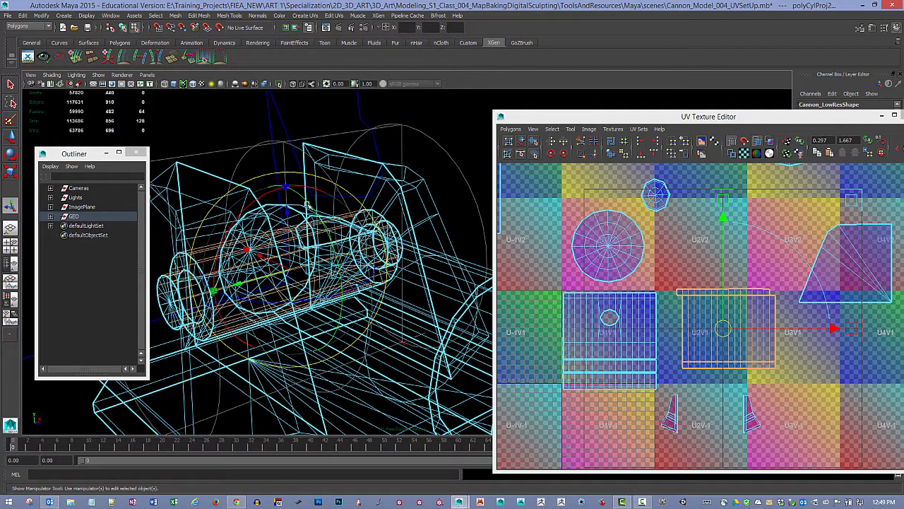
pyautogui.moveTo(307, 204); pyautogui.dragTo(289, 189)
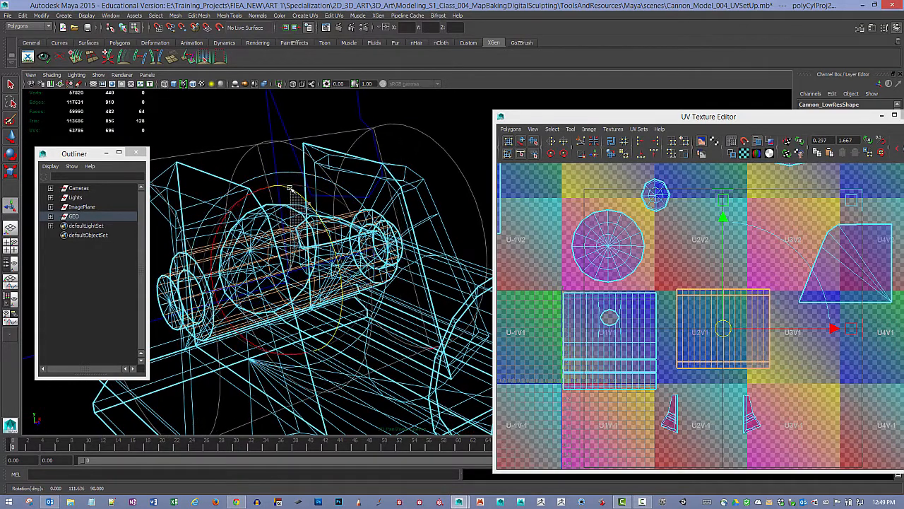
# Examine the trunnion geometry and projection from several angles in wireframe, and return to the shaded display.
pyautogui.keyDown('alt'); pyautogui.moveTo(346, 280); pyautogui.dragTo(369, 266); pyautogui.keyUp('alt')
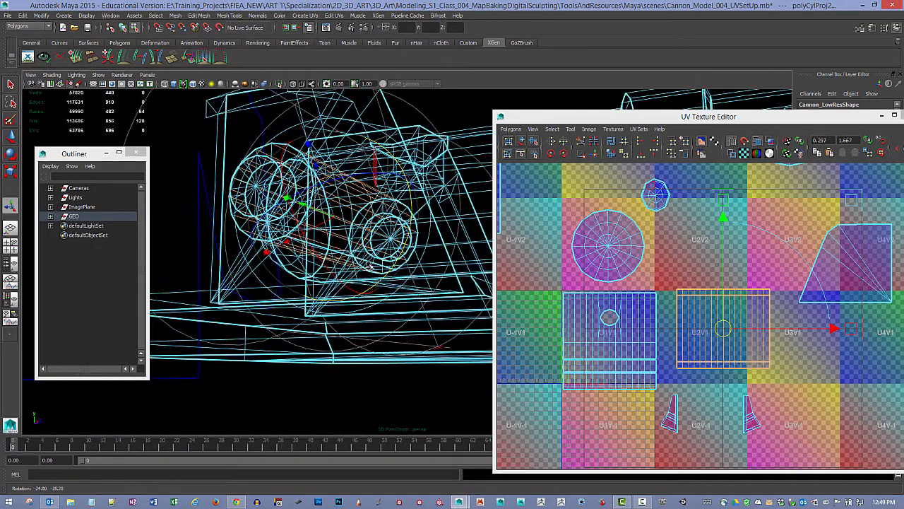
pyautogui.keyDown('alt'); pyautogui.moveTo(393, 195); pyautogui.dragTo(413, 221); pyautogui.keyUp('alt')
pyautogui.keyDown('alt'); pyautogui.moveTo(414, 220); pyautogui.dragTo(460, 241, button='right'); pyautogui.keyUp('alt')
pyautogui.keyDown('alt'); pyautogui.moveTo(461, 242); pyautogui.dragTo(473, 275, button='middle'); pyautogui.keyUp('alt')
pyautogui.keyDown('alt'); pyautogui.moveTo(473, 275); pyautogui.dragTo(400, 252); pyautogui.keyUp('alt')
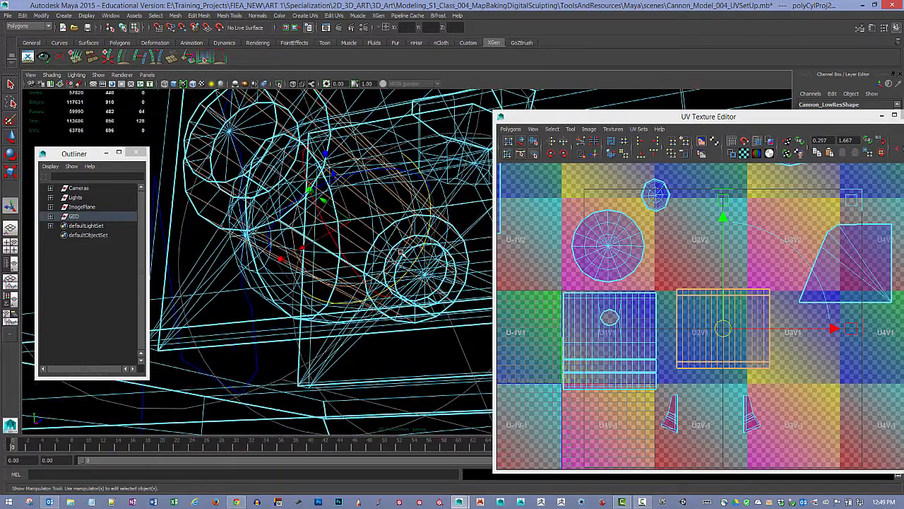
pyautogui.keyDown('alt'); pyautogui.moveTo(311, 237); pyautogui.dragTo(313, 231); pyautogui.keyUp('alt')
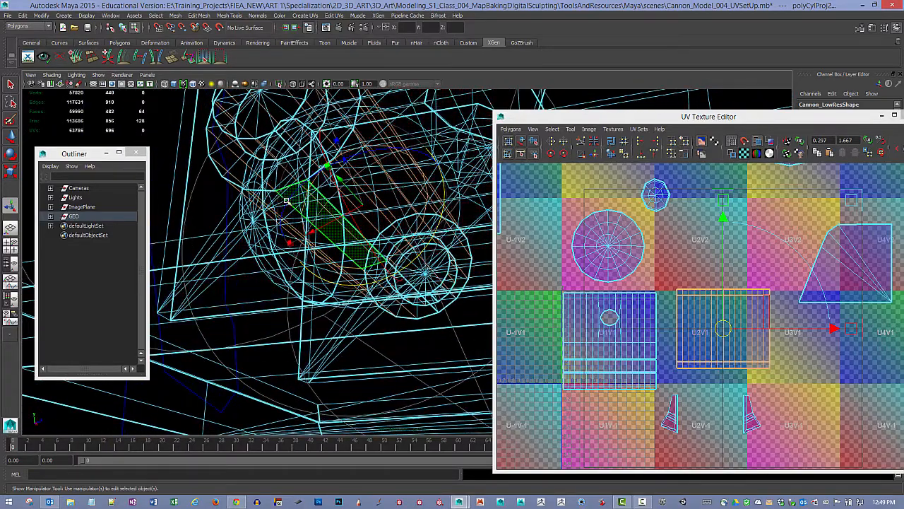
pyautogui.keyDown('alt'); pyautogui.moveTo(368, 263); pyautogui.dragTo(380, 310); pyautogui.keyUp('alt')
pyautogui.keyDown('alt'); pyautogui.moveTo(379, 309); pyautogui.dragTo(378, 253, button='right'); pyautogui.keyUp('alt')
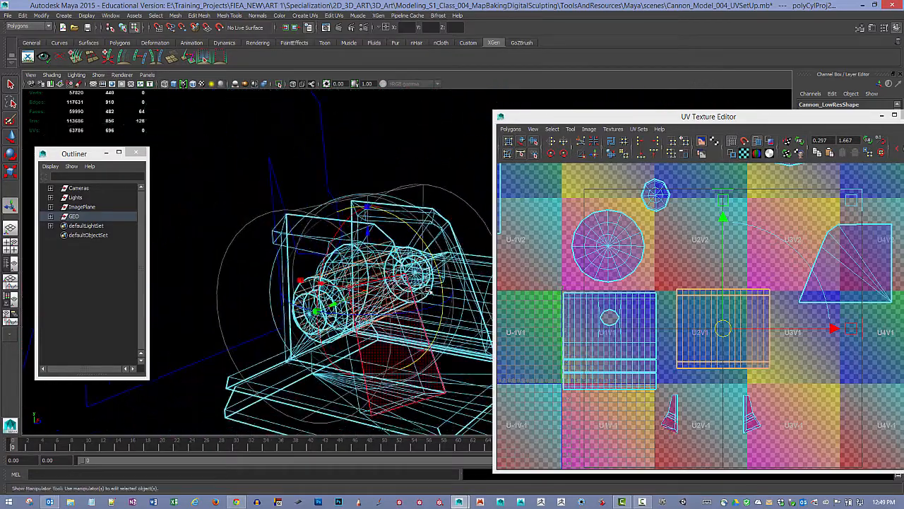
pyautogui.press('5')
pyautogui.keyDown('alt'); pyautogui.moveTo(428, 291); pyautogui.dragTo(400, 296); pyautogui.keyUp('alt')
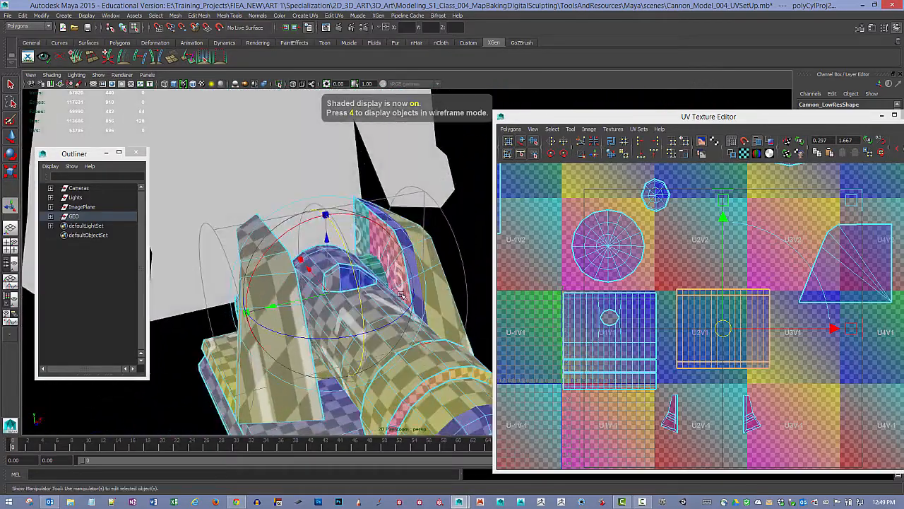
# Turn off the checker texture, move the trunnion UV shell farther away from the other shells and deselect it.
pyautogui.click(744, 153)
pyautogui.scroll(-3, 550, 209)
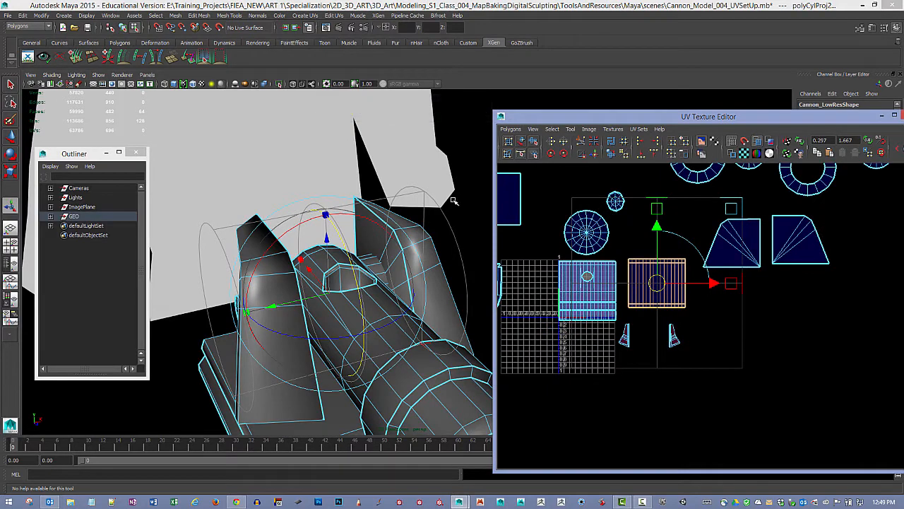
pyautogui.keyDown('alt'); pyautogui.moveTo(454, 202); pyautogui.dragTo(482, 205); pyautogui.keyUp('alt')
pyautogui.moveTo(669, 286); pyautogui.dragTo(801, 334)
pyautogui.click(682, 400)
# Examine the two small wedge-shaped UV shells and the outer sides of the support brackets on the cannon.
pyautogui.keyDown('alt'); pyautogui.moveTo(683, 300); pyautogui.dragTo(674, 375, button='middle'); pyautogui.keyUp('alt')
pyautogui.keyDown('alt'); pyautogui.moveTo(701, 317); pyautogui.dragTo(674, 300, button='right'); pyautogui.keyUp('alt')
pyautogui.keyDown('alt'); pyautogui.moveTo(674, 300); pyautogui.dragTo(730, 284, button='middle'); pyautogui.keyUp('alt')
pyautogui.keyDown('alt'); pyautogui.moveTo(655, 276); pyautogui.dragTo(734, 337, button='right'); pyautogui.keyUp('alt')
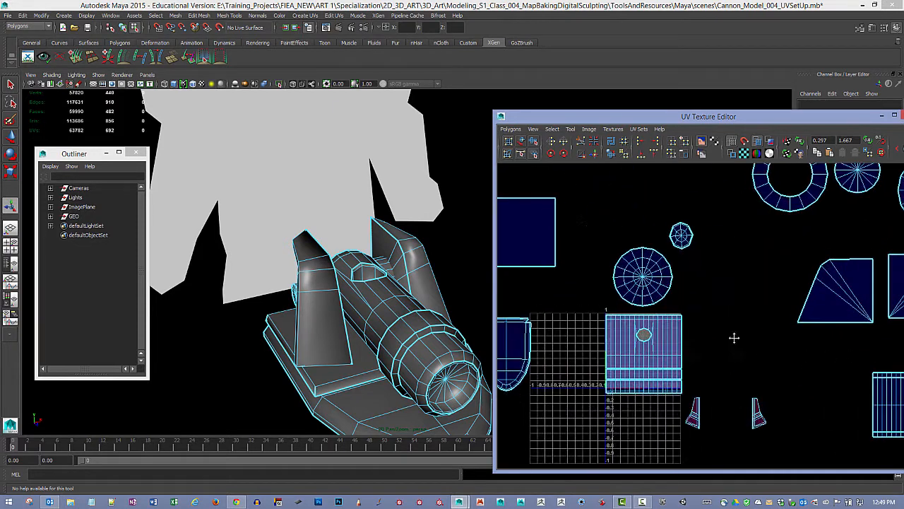
pyautogui.keyDown('alt'); pyautogui.moveTo(735, 337); pyautogui.dragTo(605, 248, button='middle'); pyautogui.keyUp('alt')
pyautogui.keyDown('alt'); pyautogui.moveTo(605, 248); pyautogui.dragTo(713, 321, button='right'); pyautogui.keyUp('alt')
pyautogui.keyDown('alt'); pyautogui.moveTo(619, 281); pyautogui.dragTo(747, 318, button='right'); pyautogui.keyUp('alt')
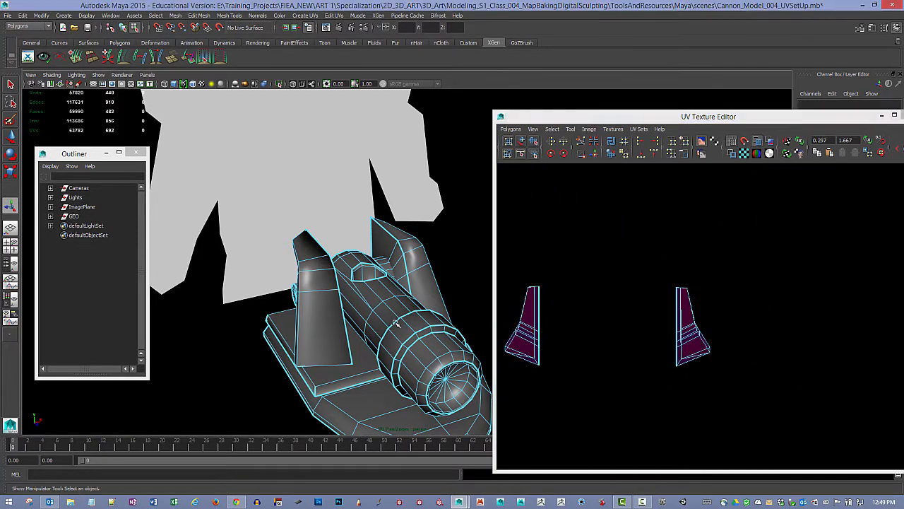
pyautogui.keyDown('alt'); pyautogui.moveTo(309, 327); pyautogui.dragTo(387, 309); pyautogui.keyUp('alt')
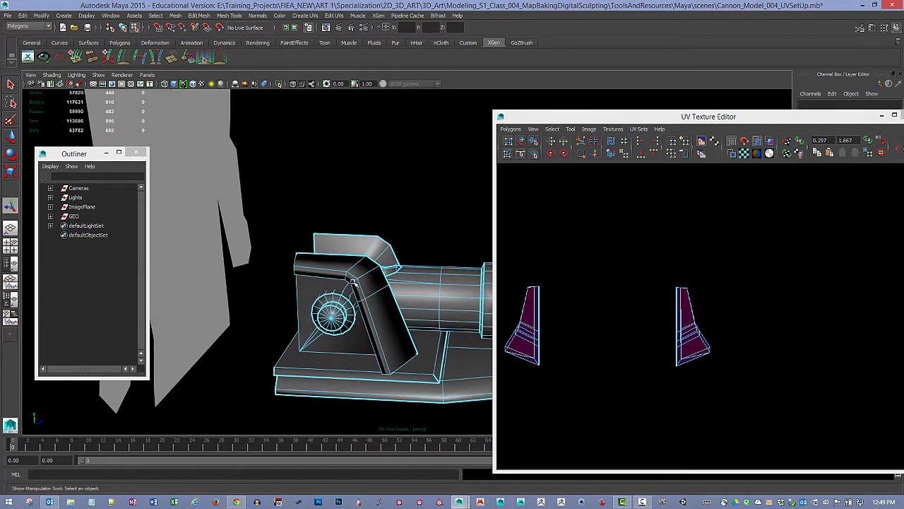
pyautogui.keyDown('alt'); pyautogui.moveTo(387, 309); pyautogui.dragTo(367, 339, button='right'); pyautogui.keyUp('alt')
pyautogui.keyDown('alt'); pyautogui.moveTo(368, 339); pyautogui.dragTo(422, 317); pyautogui.keyUp('alt')
pyautogui.keyDown('alt'); pyautogui.moveTo(422, 317); pyautogui.dragTo(348, 314, button='middle'); pyautogui.keyUp('alt')
pyautogui.keyDown('alt'); pyautogui.moveTo(348, 314); pyautogui.dragTo(392, 310); pyautogui.keyUp('alt')
pyautogui.moveTo(389, 311)
pyautogui.keyDown('alt'); pyautogui.mouseDown()
pyautogui.moveTo(371, 317)
pyautogui.moveTo(385, 316)
pyautogui.mouseUp(); pyautogui.keyUp('alt')
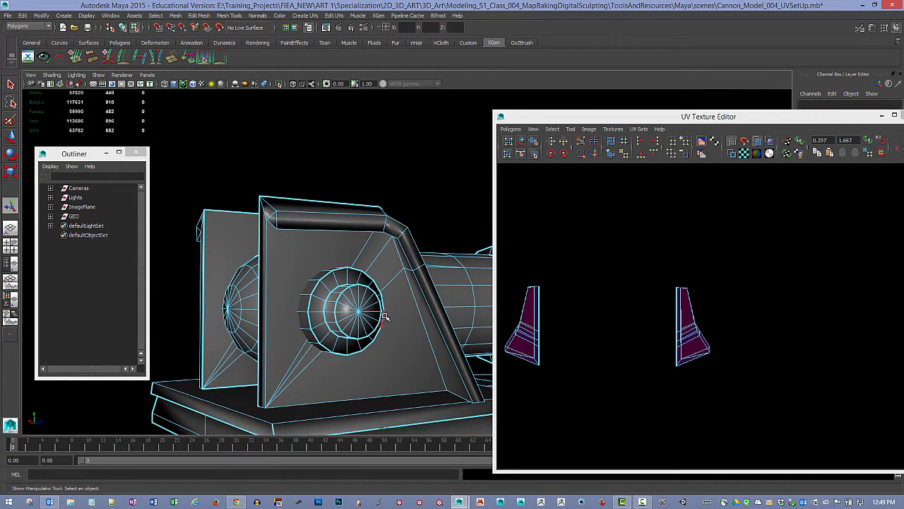
# Select the edges bordering the flat recessed panel on the outer side of one support bracket.
pyautogui.click(322, 341)
pyautogui.keyDown('alt'); pyautogui.moveTo(321, 341); pyautogui.dragTo(392, 192); pyautogui.keyUp('alt')
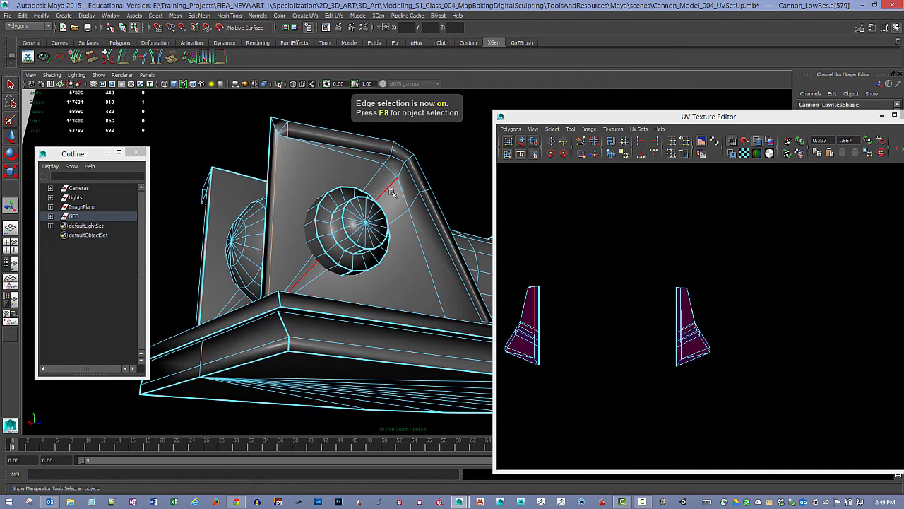
pyautogui.keyDown('alt'); pyautogui.moveTo(318, 180); pyautogui.dragTo(337, 184); pyautogui.keyUp('alt')
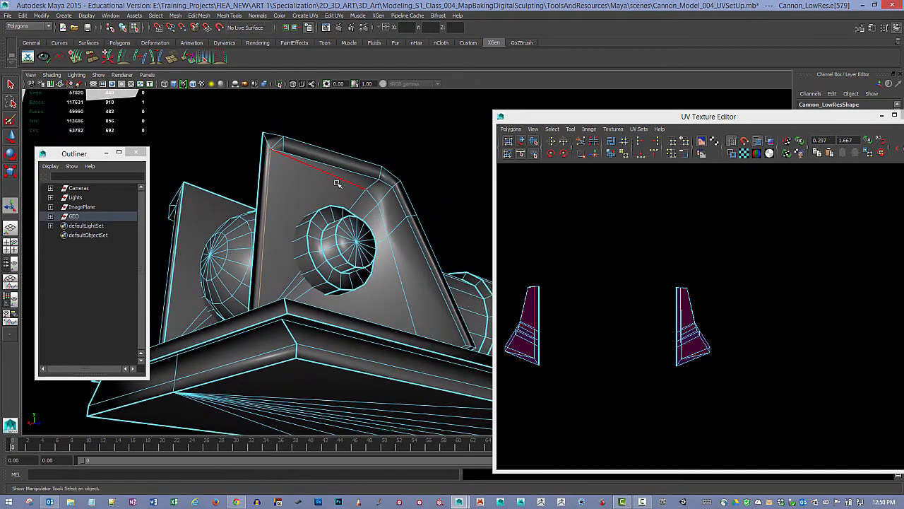
pyautogui.keyDown('shift'); pyautogui.click(340, 177); pyautogui.keyUp('shift')
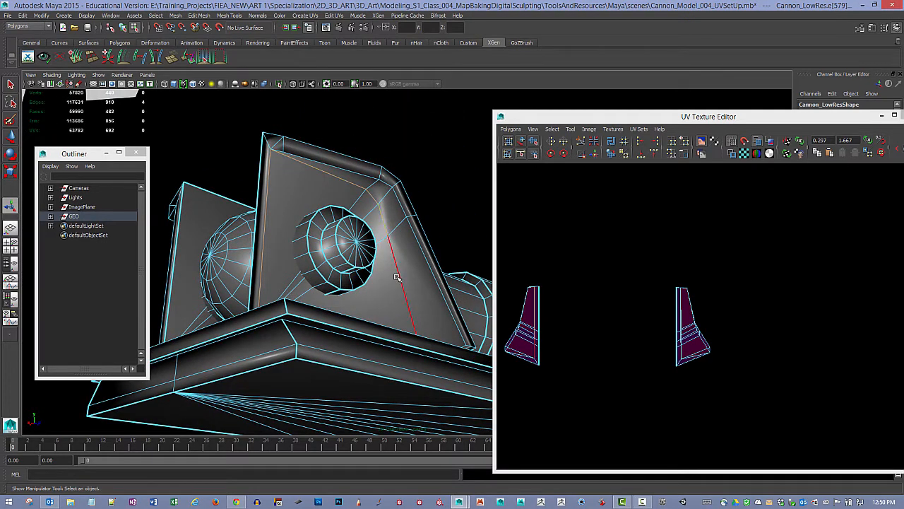
pyautogui.keyDown('alt'); pyautogui.moveTo(400, 303); pyautogui.dragTo(384, 340); pyautogui.keyUp('alt')
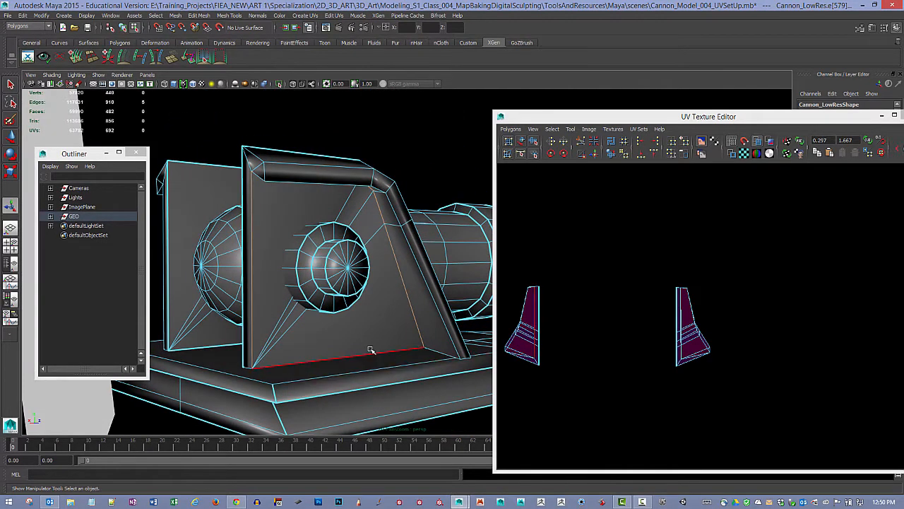
# Add the matching panel border edges on the opposite support bracket and cut the UVs along all selected edges.
pyautogui.scroll(-1, 375, 303)
pyautogui.keyDown('alt'); pyautogui.moveTo(283, 304); pyautogui.dragTo(238, 247); pyautogui.keyUp('alt')
pyautogui.scroll(3, 288, 314)
pyautogui.click(196, 262)
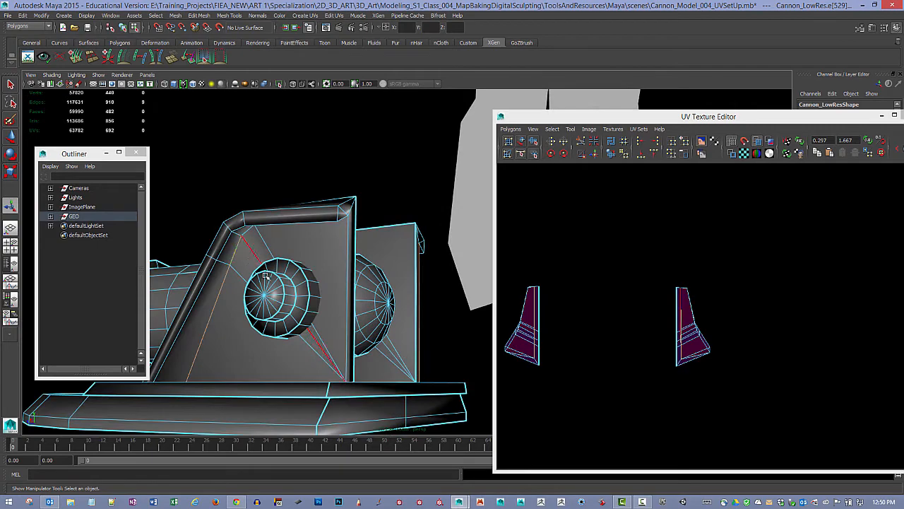
pyautogui.keyDown('alt'); pyautogui.moveTo(265, 275); pyautogui.dragTo(338, 221); pyautogui.keyUp('alt')
pyautogui.keyDown('shift'); pyautogui.click(282, 202); pyautogui.keyUp('shift')
pyautogui.keyDown('alt'); pyautogui.moveTo(329, 279); pyautogui.dragTo(356, 332); pyautogui.keyUp('alt')
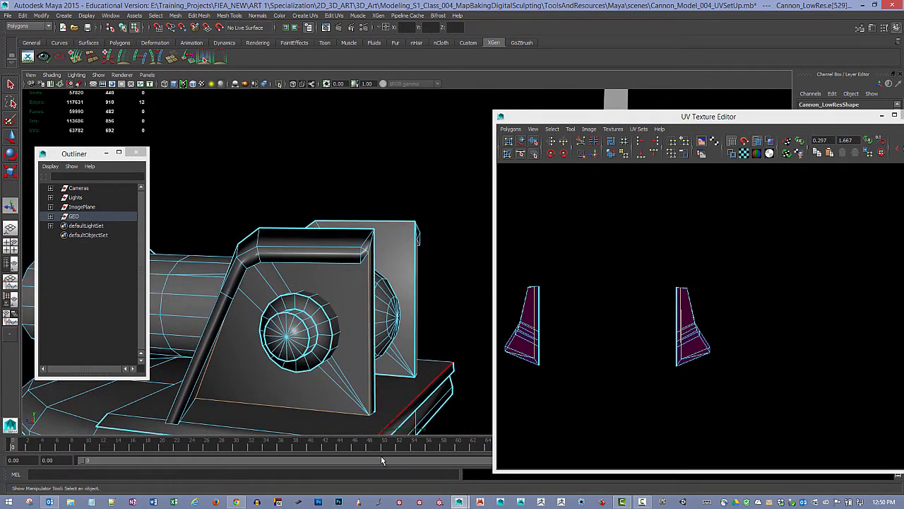
pyautogui.click(581, 142)
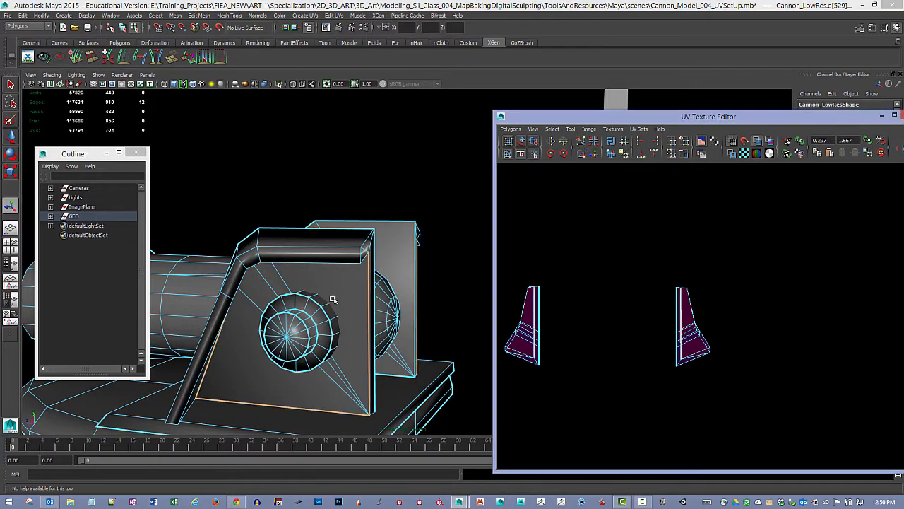
pyautogui.keyDown('alt'); pyautogui.moveTo(333, 299); pyautogui.dragTo(265, 296); pyautogui.keyUp('alt')
pyautogui.keyDown('alt'); pyautogui.moveTo(603, 351); pyautogui.dragTo(480, 323, button='right'); pyautogui.keyUp('alt')
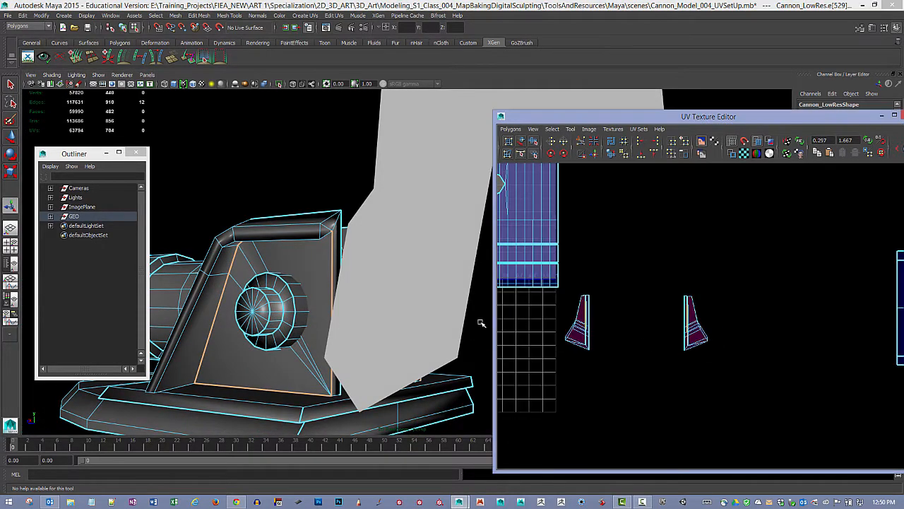
# Move the two wedge-shaped bracket UV shells up and away from the thin, cut-off panel shells.
pyautogui.click(521, 140)
pyautogui.moveTo(577, 321); pyautogui.dragTo(654, 291)
pyautogui.moveTo(686, 334); pyautogui.dragTo(724, 247)
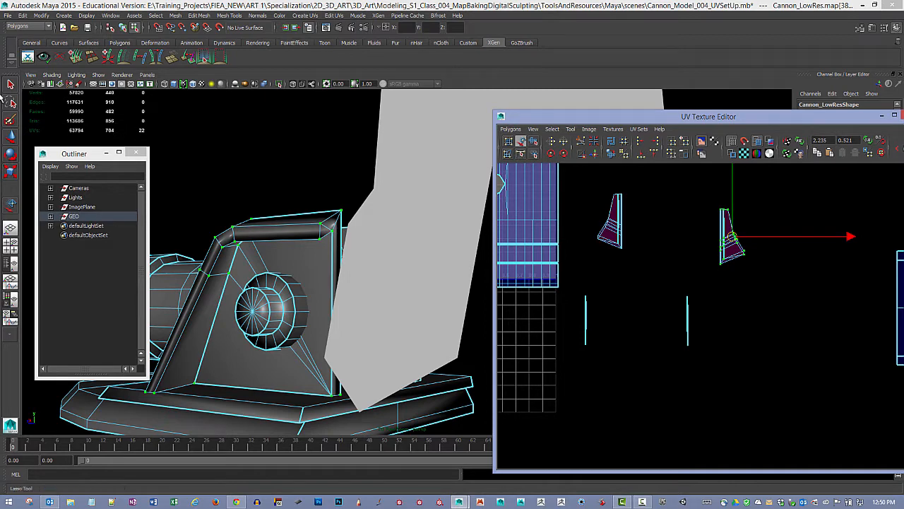
# Select the faces of the two thin bracket panel shells and apply a planar mapping projected from the X axis.
pyautogui.click(11, 84)
pyautogui.rightClick(584, 328)
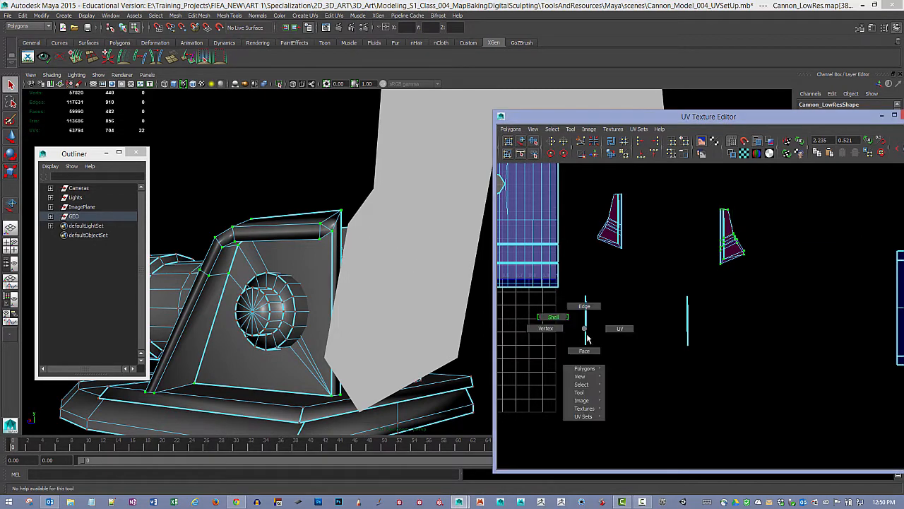
pyautogui.click(589, 352)
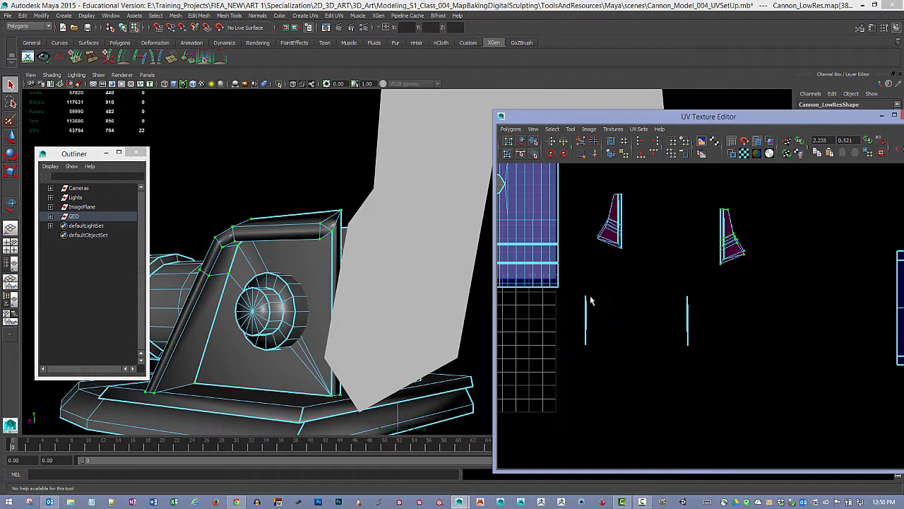
pyautogui.moveTo(674, 382); pyautogui.dragTo(713, 389)
pyautogui.keyDown('alt'); pyautogui.moveTo(369, 316); pyautogui.dragTo(403, 283); pyautogui.keyUp('alt')
pyautogui.keyDown('alt'); pyautogui.moveTo(403, 282); pyautogui.dragTo(373, 278, button='right'); pyautogui.keyUp('alt')
pyautogui.keyDown('alt'); pyautogui.moveTo(373, 278); pyautogui.dragTo(260, 245, button='middle'); pyautogui.keyUp('alt')
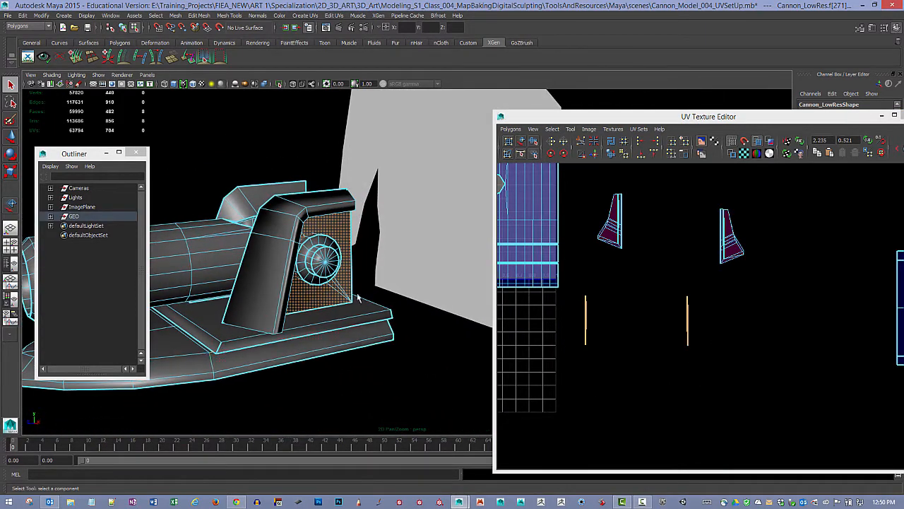
pyautogui.click(305, 15)
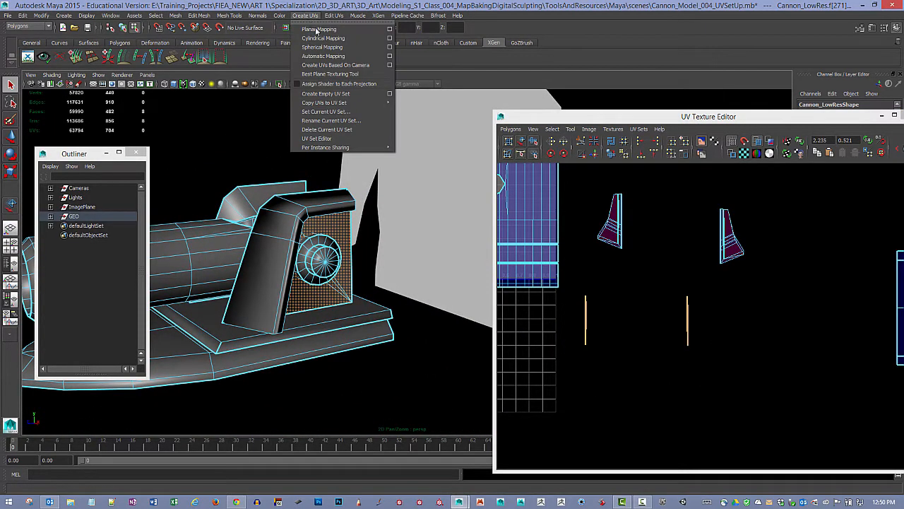
pyautogui.click(389, 29)
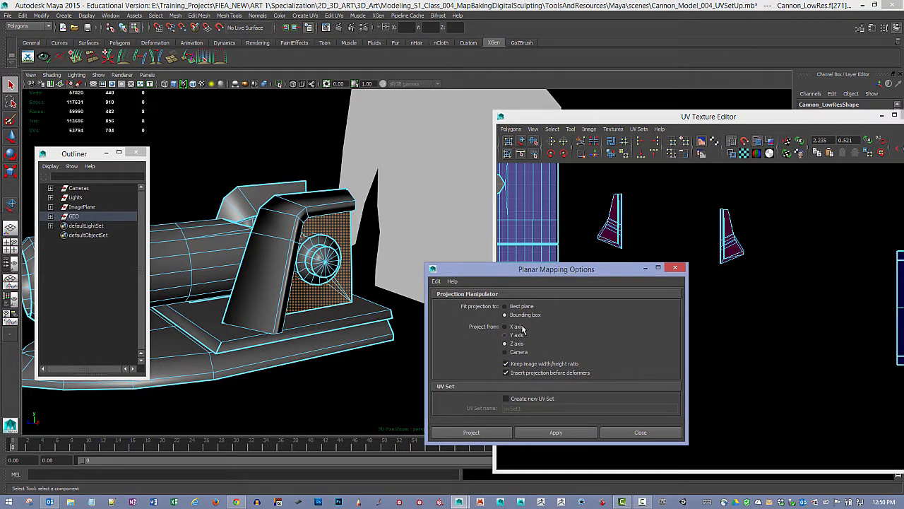
pyautogui.click(556, 432)
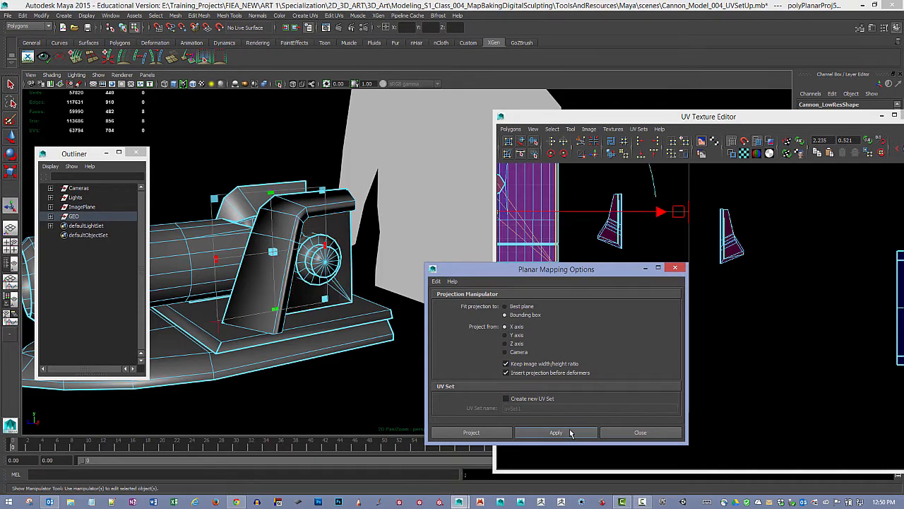
pyautogui.click(677, 270)
pyautogui.keyDown('alt'); pyautogui.moveTo(702, 304); pyautogui.dragTo(658, 286, button='right'); pyautogui.keyUp('alt')
pyautogui.keyDown('alt'); pyautogui.moveTo(658, 286); pyautogui.dragTo(664, 310, button='middle'); pyautogui.keyUp('alt')
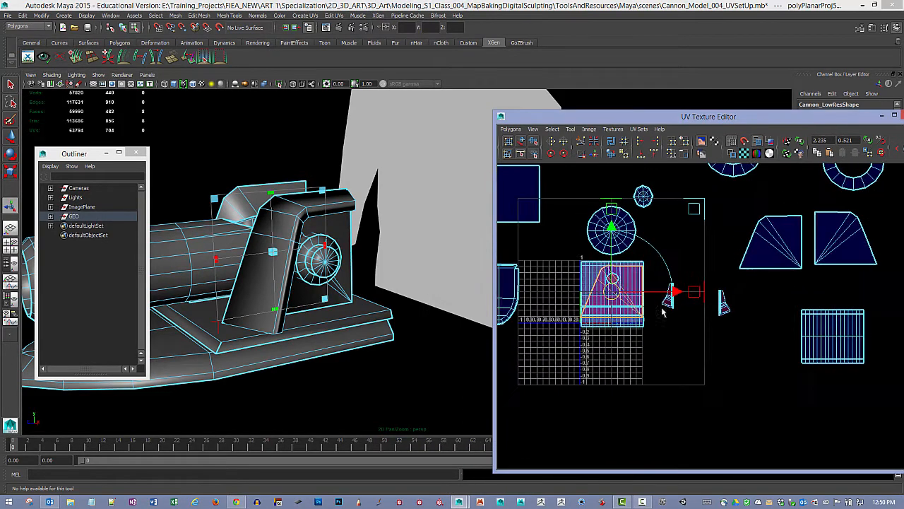
# Separate the two stacked trapezoid panel shells side by side in the empty UV area and flip one of them horizontally.
pyautogui.moveTo(615, 293); pyautogui.dragTo(705, 443)
pyautogui.click(586, 404)
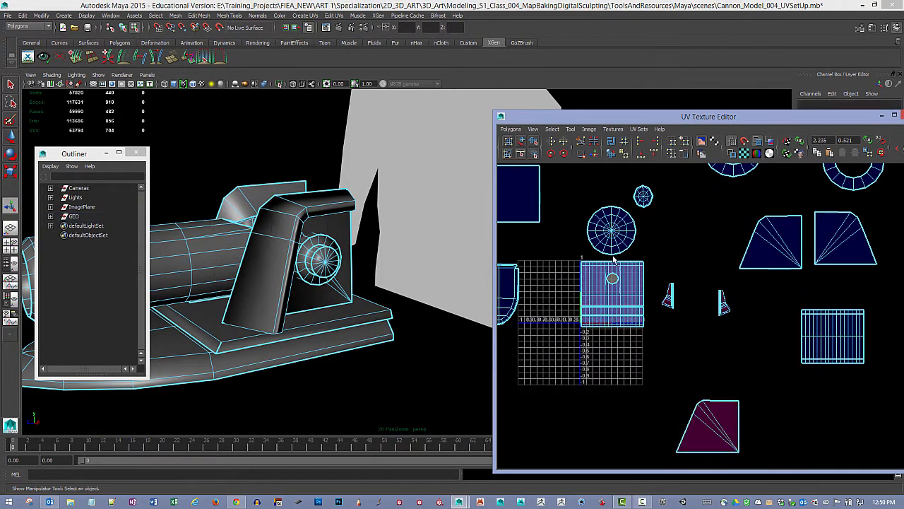
pyautogui.click(521, 142)
pyautogui.click(703, 406)
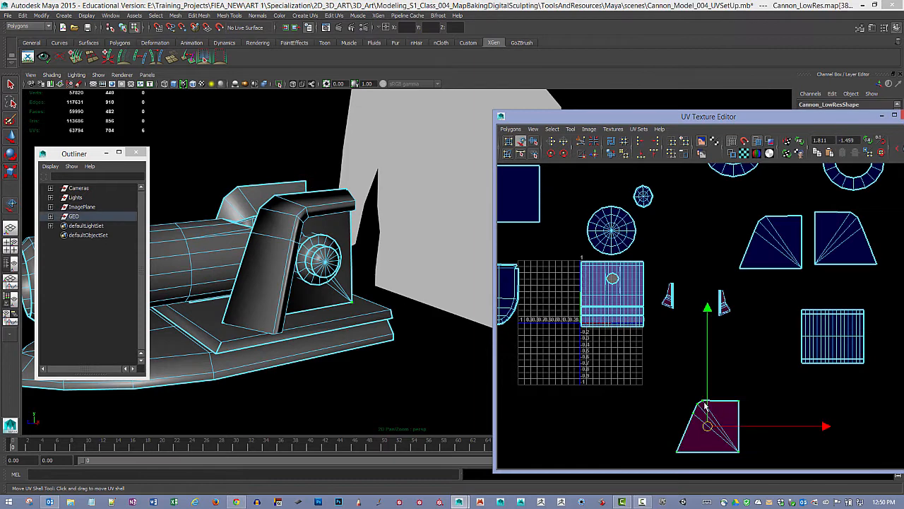
pyautogui.moveTo(703, 405); pyautogui.dragTo(618, 406)
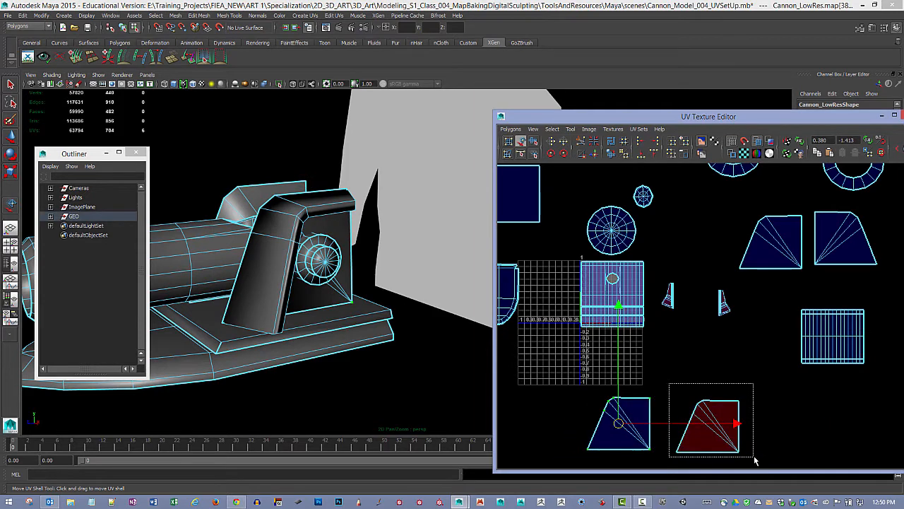
pyautogui.click(727, 438)
pyautogui.click(551, 141)
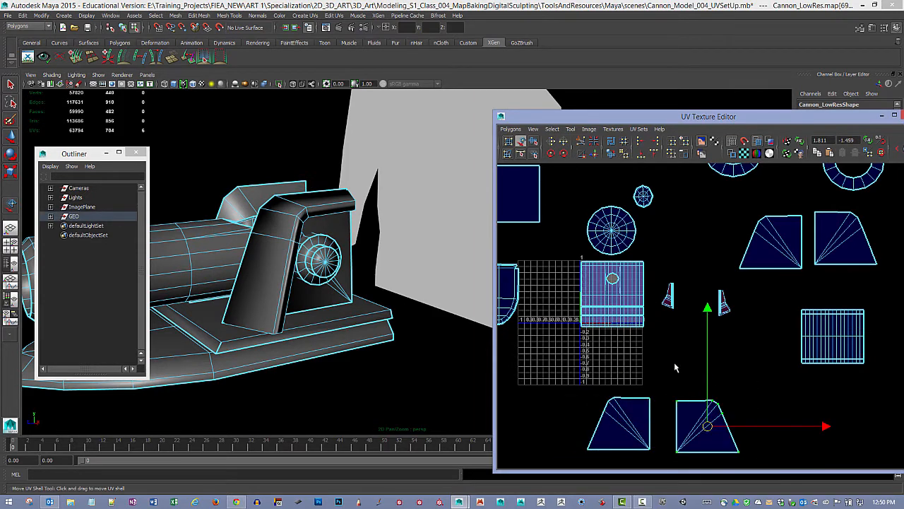
# Select the base edge and the long sloped edge bordering the inner face of one support bracket's raised flange.
pyautogui.scroll(5, 628, 295)
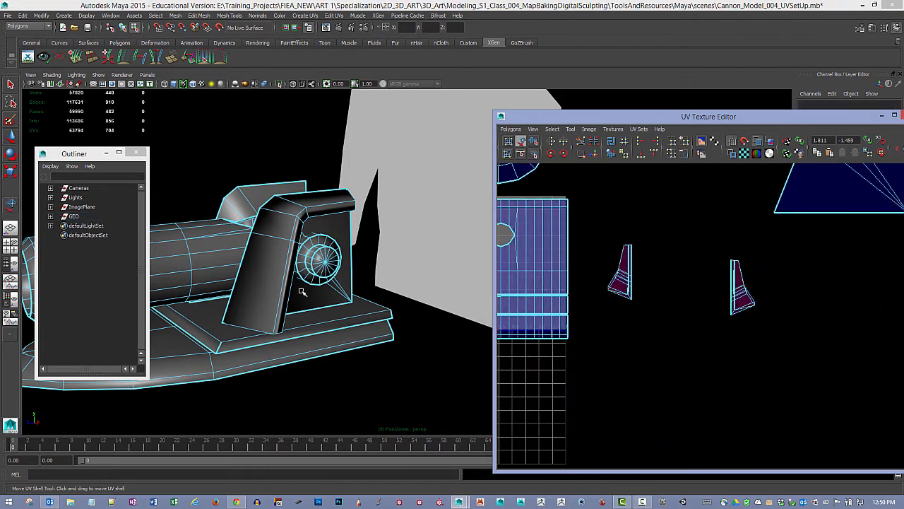
pyautogui.keyDown('alt'); pyautogui.moveTo(301, 291); pyautogui.dragTo(338, 299); pyautogui.keyUp('alt')
pyautogui.moveTo(279, 238)
pyautogui.keyDown('alt'); pyautogui.mouseDown()
pyautogui.moveTo(308, 272)
pyautogui.moveTo(226, 239)
pyautogui.moveTo(272, 248)
pyautogui.mouseUp(); pyautogui.keyUp('alt')
pyautogui.keyDown('alt'); pyautogui.moveTo(282, 250); pyautogui.dragTo(353, 258, button='right'); pyautogui.keyUp('alt')
pyautogui.keyDown('alt'); pyautogui.moveTo(318, 230); pyautogui.dragTo(448, 257, button='middle'); pyautogui.keyUp('alt')
pyautogui.keyDown('alt'); pyautogui.moveTo(448, 258); pyautogui.dragTo(378, 260); pyautogui.keyUp('alt')
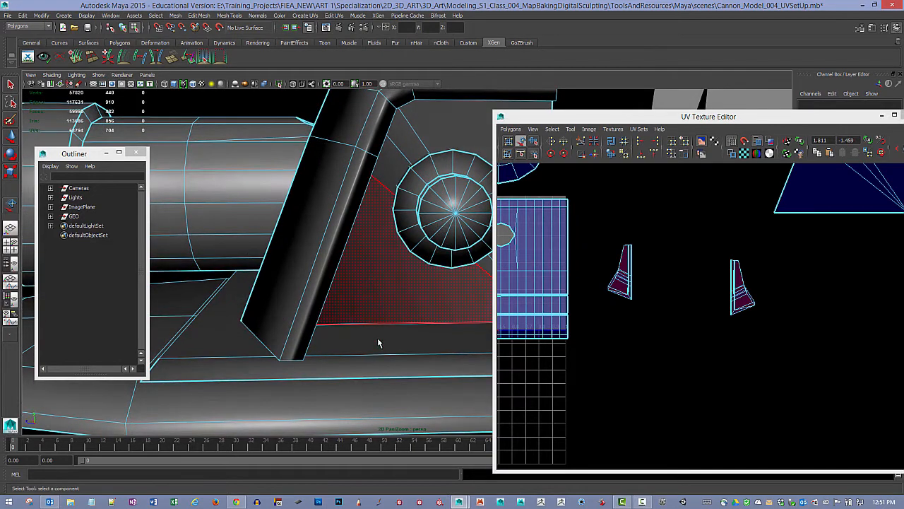
pyautogui.press('F10')
pyautogui.keyDown('alt'); pyautogui.moveTo(368, 334); pyautogui.dragTo(282, 304); pyautogui.keyUp('alt')
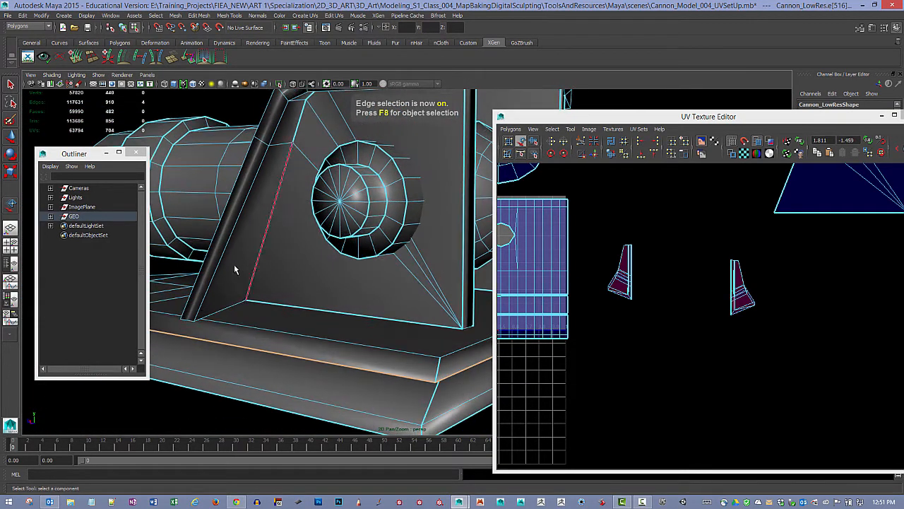
pyautogui.click(231, 273)
pyautogui.keyDown('alt'); pyautogui.moveTo(256, 297); pyautogui.dragTo(269, 329, button='middle'); pyautogui.keyUp('alt')
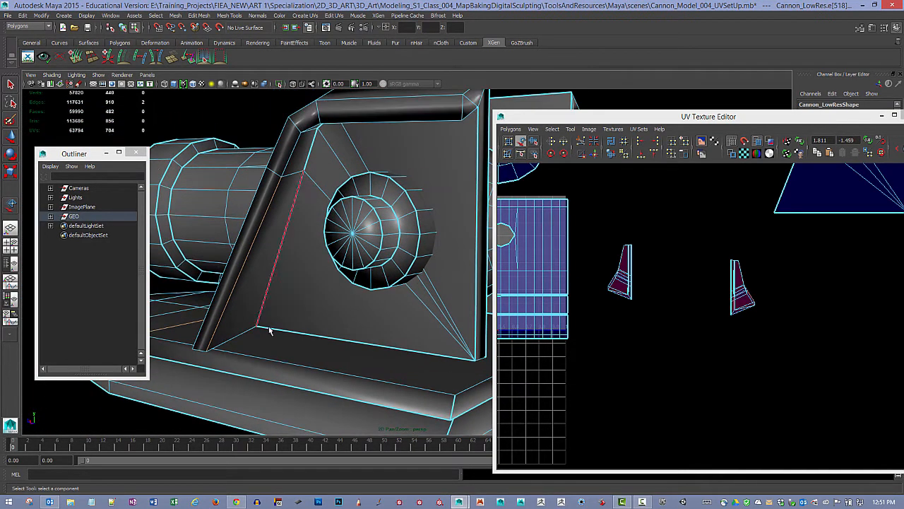
pyautogui.click(240, 335)
pyautogui.keyDown('shift'); pyautogui.click(238, 274); pyautogui.keyUp('shift')
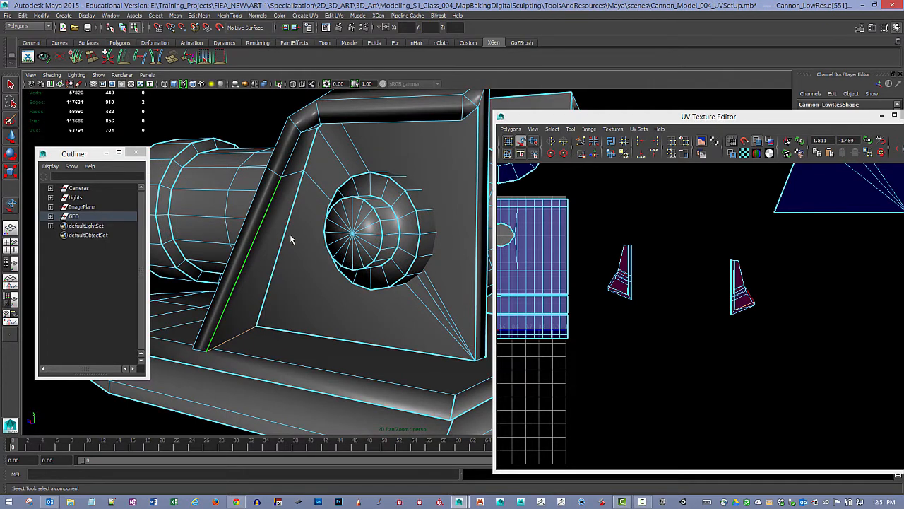
# Add the remaining inner flange edges around the bend to the rear end and cut the UVs along the selection.
pyautogui.keyDown('alt'); pyautogui.moveTo(239, 274); pyautogui.dragTo(268, 228); pyautogui.keyUp('alt')
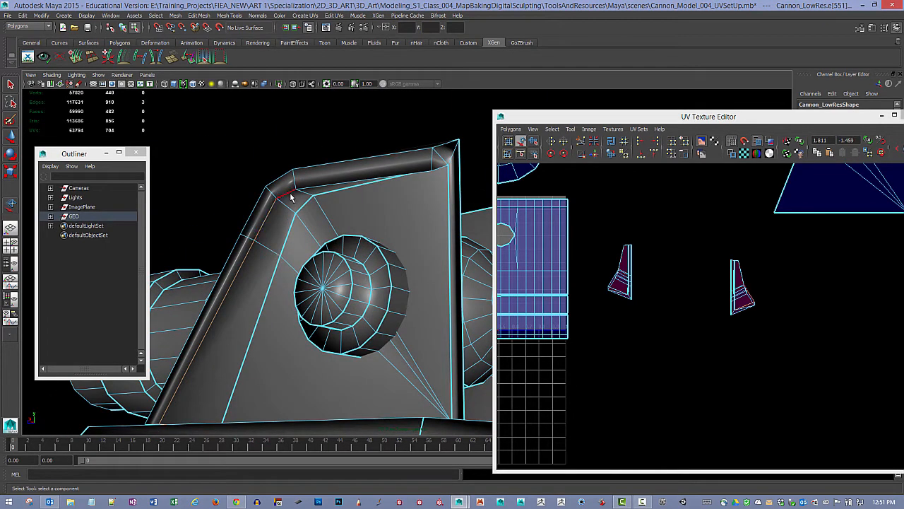
pyautogui.keyDown('alt'); pyautogui.moveTo(332, 220); pyautogui.dragTo(365, 295); pyautogui.keyUp('alt')
pyautogui.keyDown('shift'); pyautogui.click(318, 217); pyautogui.keyUp('shift')
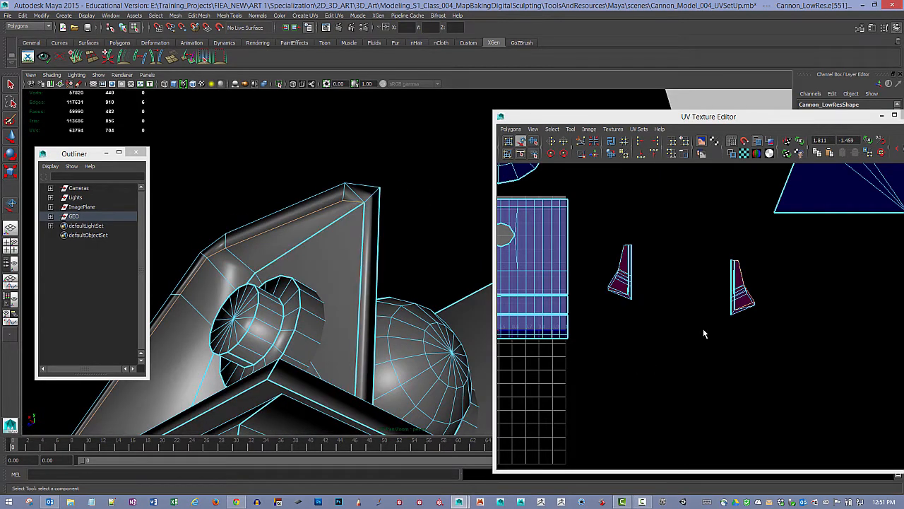
pyautogui.click(582, 141)
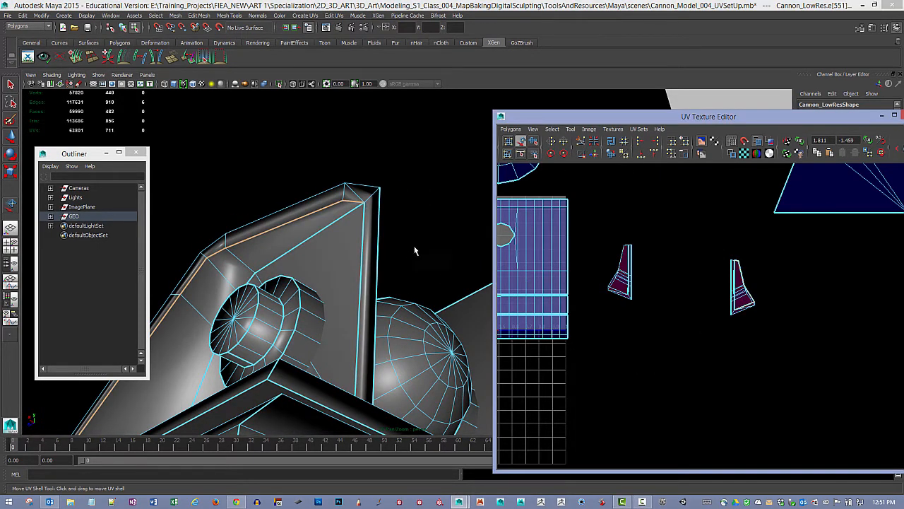
# Select the matching inner flange edges on the opposite support bracket and cut the UVs along them.
pyautogui.keyDown('alt'); pyautogui.moveTo(415, 250); pyautogui.dragTo(315, 241); pyautogui.keyUp('alt')
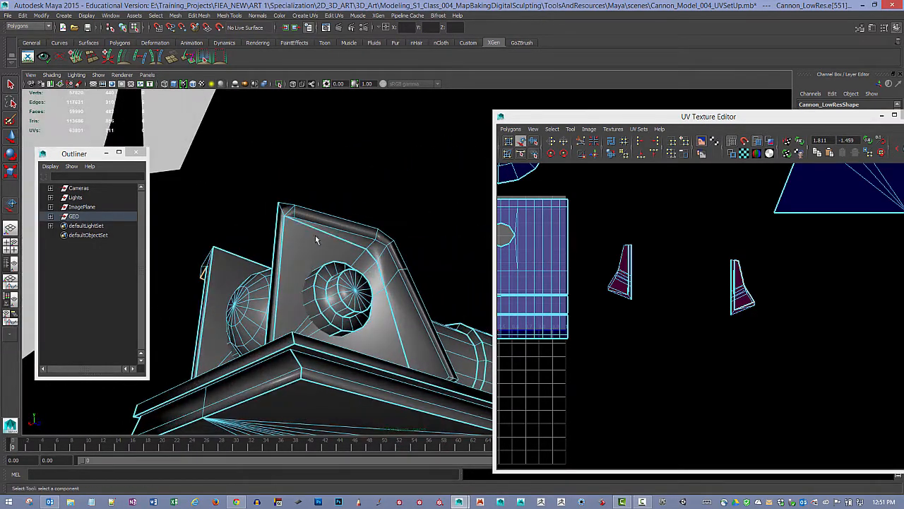
pyautogui.click(314, 226)
pyautogui.keyDown('alt'); pyautogui.moveTo(414, 308); pyautogui.dragTo(427, 369); pyautogui.keyUp('alt')
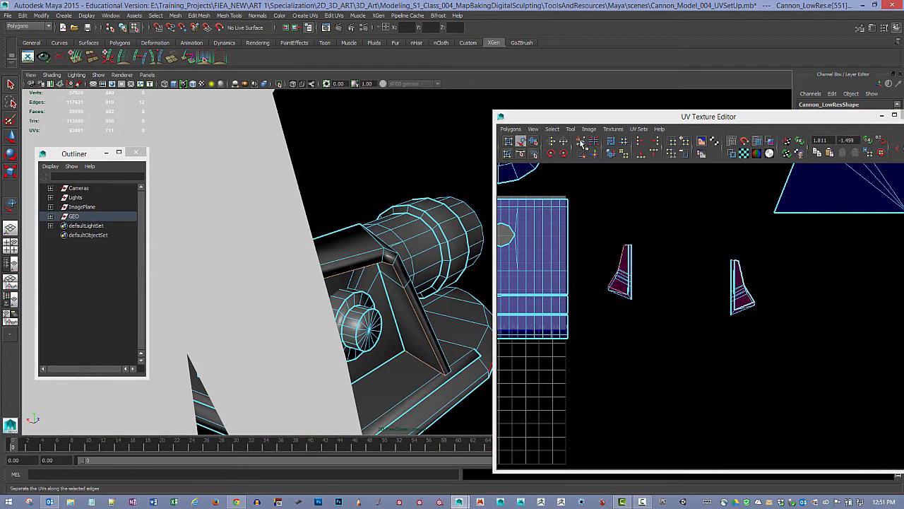
pyautogui.keyDown('alt'); pyautogui.moveTo(385, 226); pyautogui.dragTo(464, 212); pyautogui.keyUp('alt')
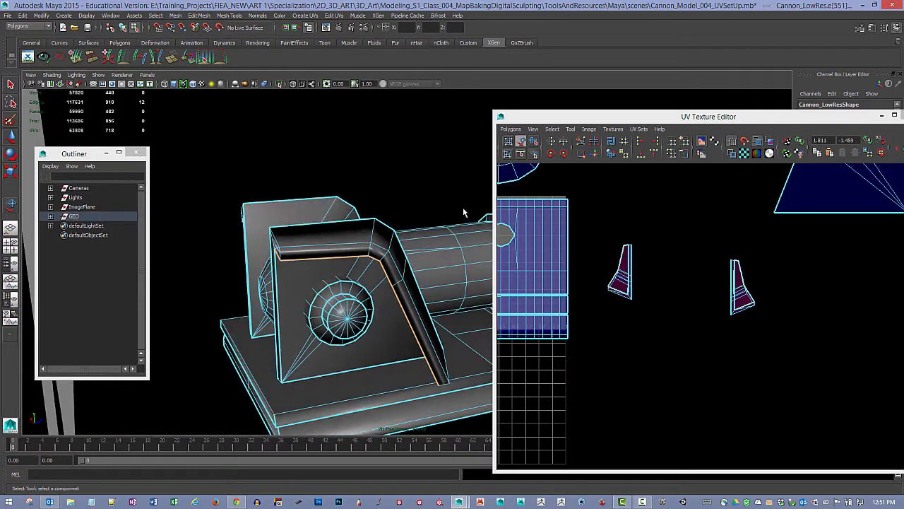
# Move the first bracket's narrow inner flange shell and its remaining wedge-shaped shell apart in UV space.
pyautogui.click(520, 140)
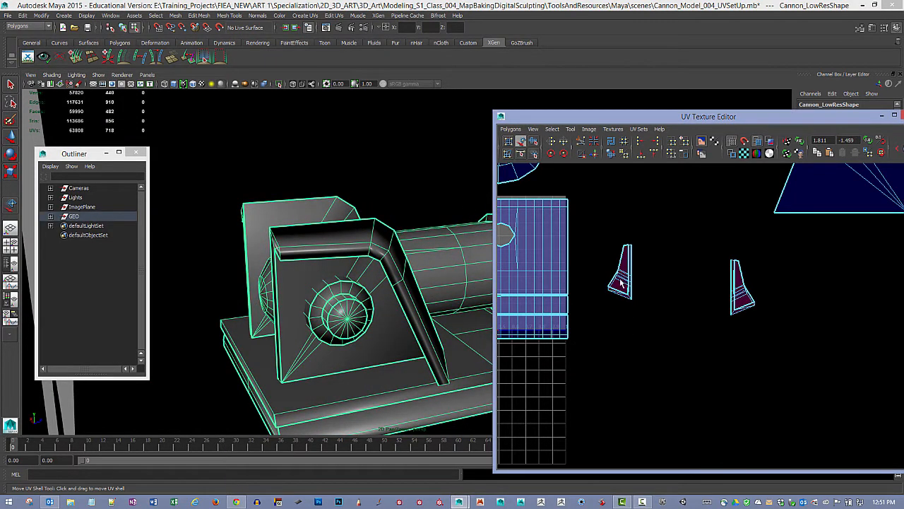
pyautogui.moveTo(618, 280); pyautogui.dragTo(647, 283, button='right')
pyautogui.click(618, 276)
pyautogui.click(414, 276)
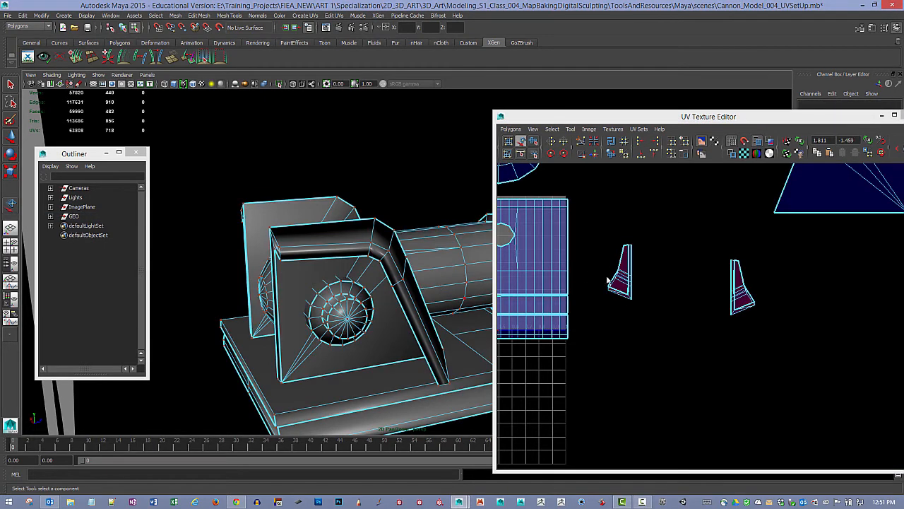
pyautogui.moveTo(614, 273); pyautogui.dragTo(610, 244)
# Pull the second bracket's two cut shells apart, placing its inner flange shell beside the first bracket's inner flange shell.
pyautogui.click(741, 295)
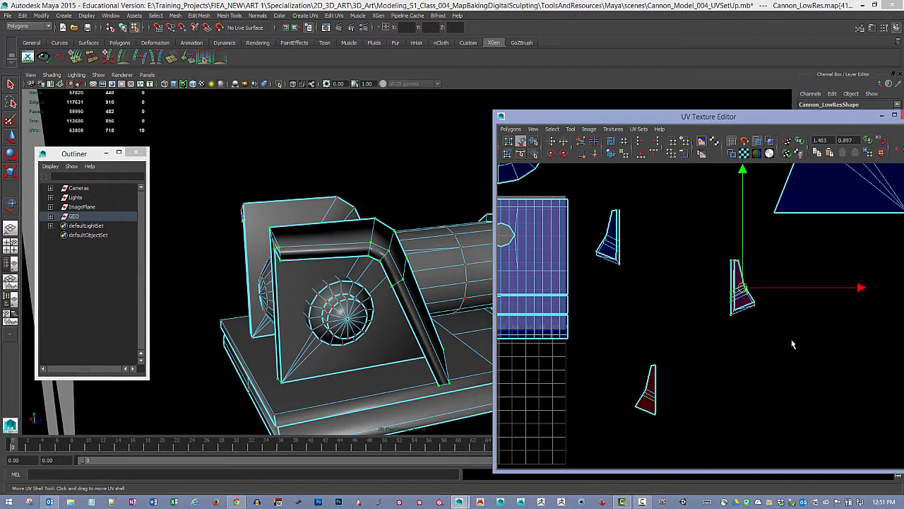
pyautogui.moveTo(747, 294); pyautogui.dragTo(818, 358)
pyautogui.click(748, 297)
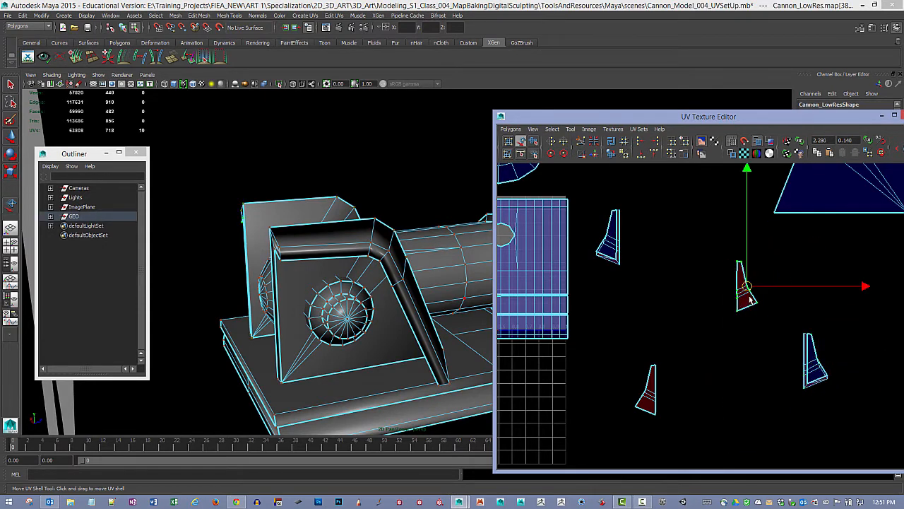
pyautogui.moveTo(751, 298); pyautogui.dragTo(740, 408)
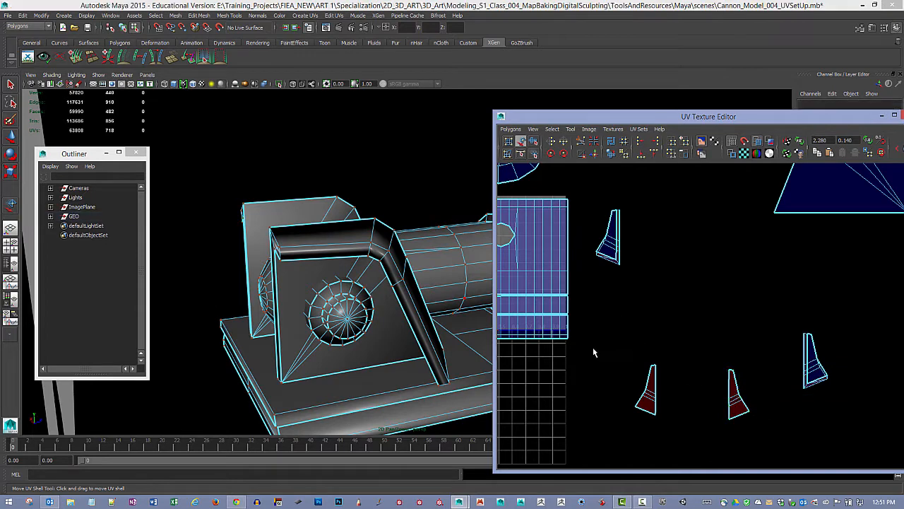
# Flip the two narrow inner flange shells horizontally and unfold them.
pyautogui.moveTo(592, 348); pyautogui.dragTo(770, 448)
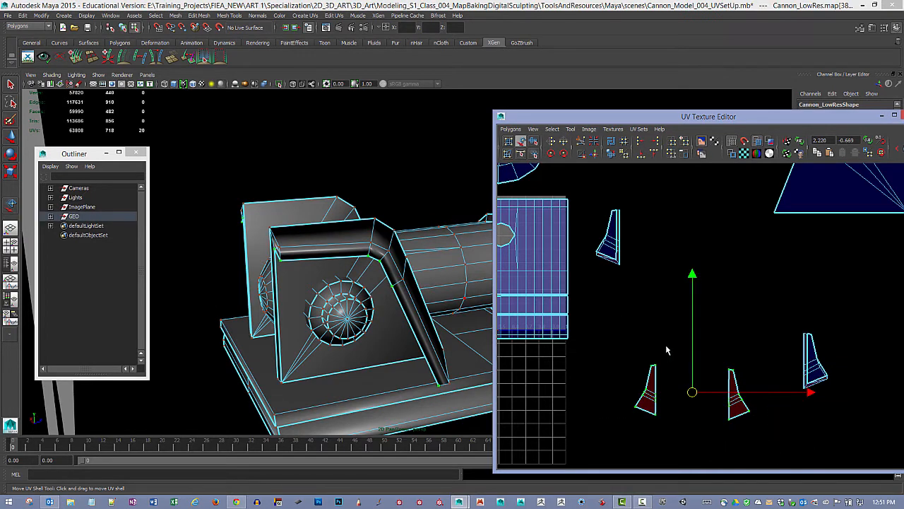
pyautogui.click(553, 143)
pyautogui.moveTo(595, 337); pyautogui.dragTo(754, 433)
pyautogui.click(610, 154)
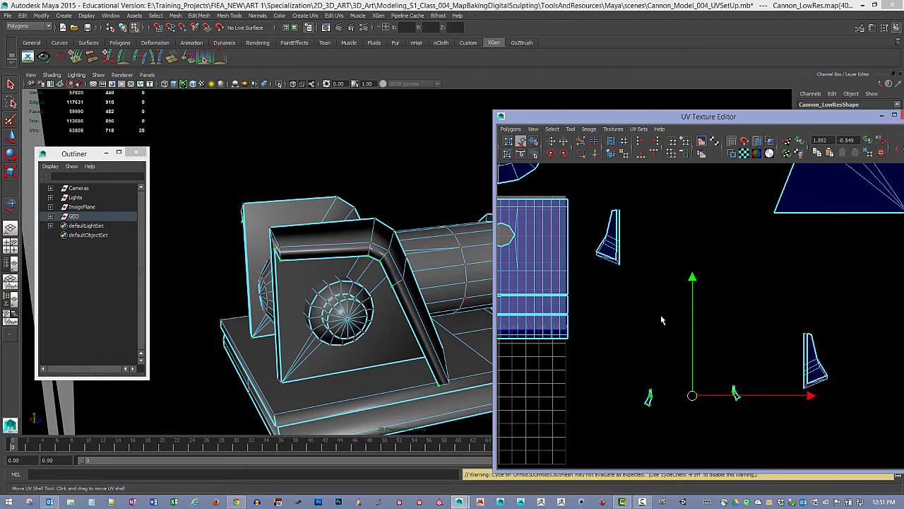
# Bring the two unfolded flange shells next to each other and scale them up uniformly.
pyautogui.moveTo(640, 381); pyautogui.dragTo(727, 394)
pyautogui.press('w')
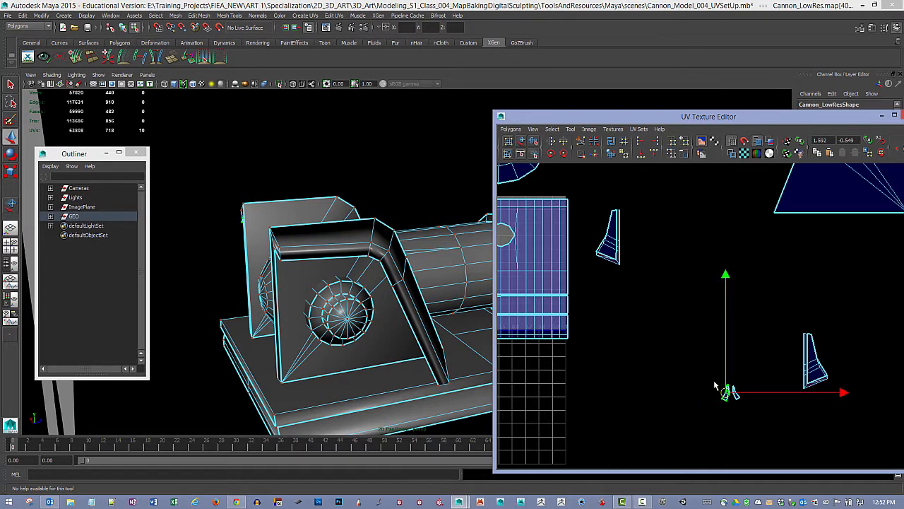
pyautogui.moveTo(770, 415); pyautogui.dragTo(774, 420)
pyautogui.press('r')
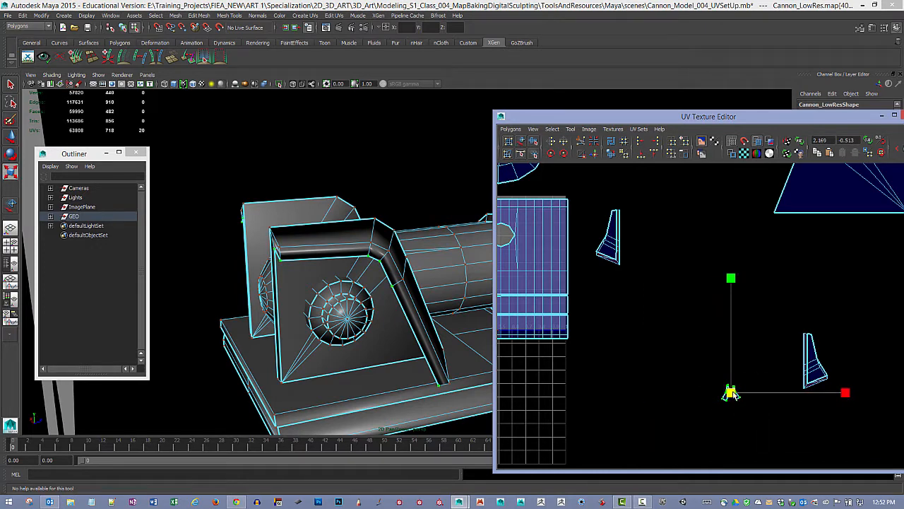
pyautogui.moveTo(731, 391); pyautogui.dragTo(865, 464)
pyautogui.moveTo(732, 394); pyautogui.dragTo(863, 472)
pyautogui.press('w')
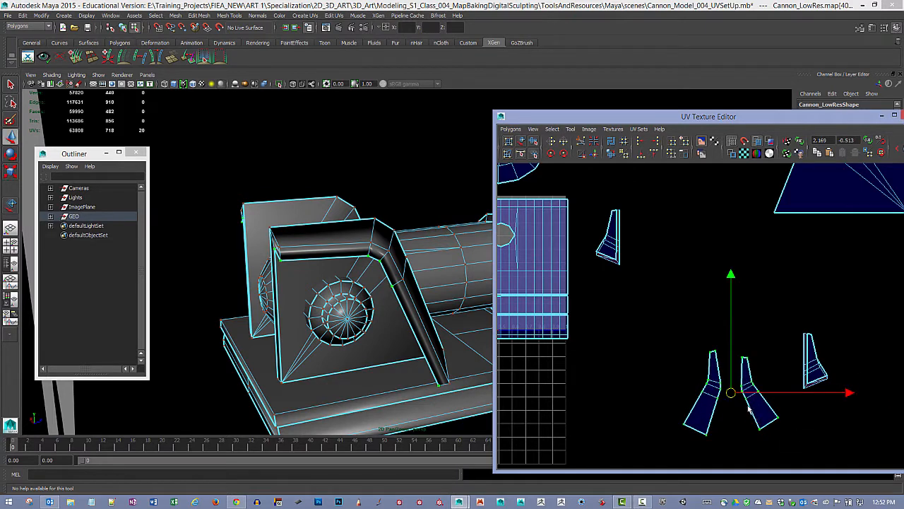
# Move the enlarged flange shells into the open space between the wedge-shaped shells and nudge one closer to the other.
pyautogui.moveTo(743, 374); pyautogui.dragTo(677, 340)
pyautogui.click(680, 310)
pyautogui.moveTo(668, 306); pyautogui.dragTo(740, 415)
pyautogui.moveTo(692, 360)
pyautogui.mouseDown()
pyautogui.moveTo(659, 358)
pyautogui.moveTo(682, 380)
pyautogui.moveTo(693, 361)
pyautogui.mouseUp()
pyautogui.press('r')
pyautogui.press('w')
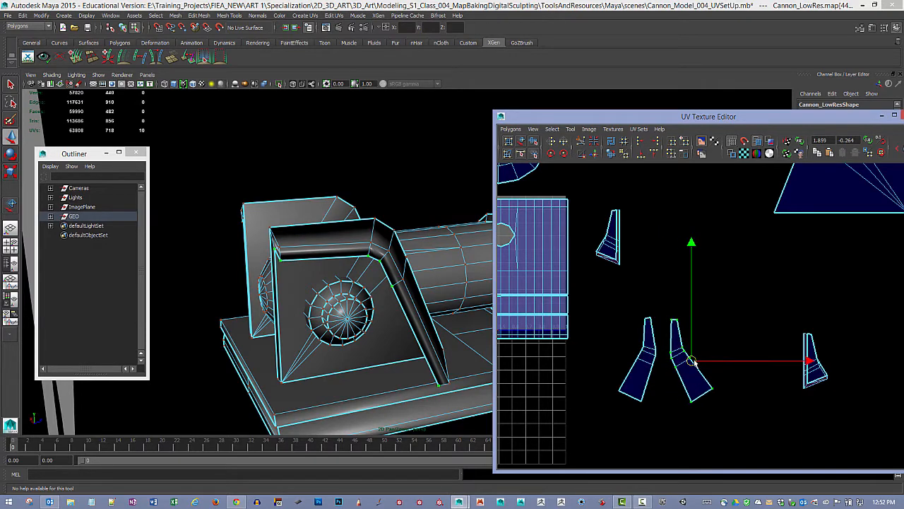
# Select the short edges at both ends of one bracket's rounded flange lip and cut the UVs along them.
pyautogui.keyDown('alt'); pyautogui.moveTo(353, 268); pyautogui.dragTo(282, 252); pyautogui.keyUp('alt')
pyautogui.keyDown('alt'); pyautogui.moveTo(283, 252); pyautogui.dragTo(361, 293, button='right'); pyautogui.keyUp('alt')
pyautogui.keyDown('alt'); pyautogui.moveTo(361, 293); pyautogui.dragTo(349, 257, button='middle'); pyautogui.keyUp('alt')
pyautogui.moveTo(349, 256)
pyautogui.keyDown('alt'); pyautogui.mouseDown()
pyautogui.moveTo(375, 262)
pyautogui.moveTo(326, 230)
pyautogui.moveTo(360, 269)
pyautogui.mouseUp(); pyautogui.keyUp('alt')
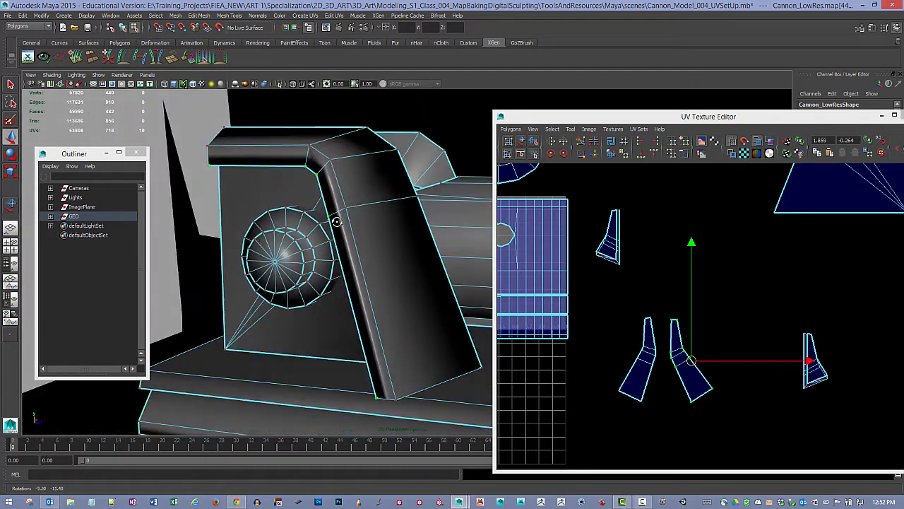
pyautogui.press('F10')
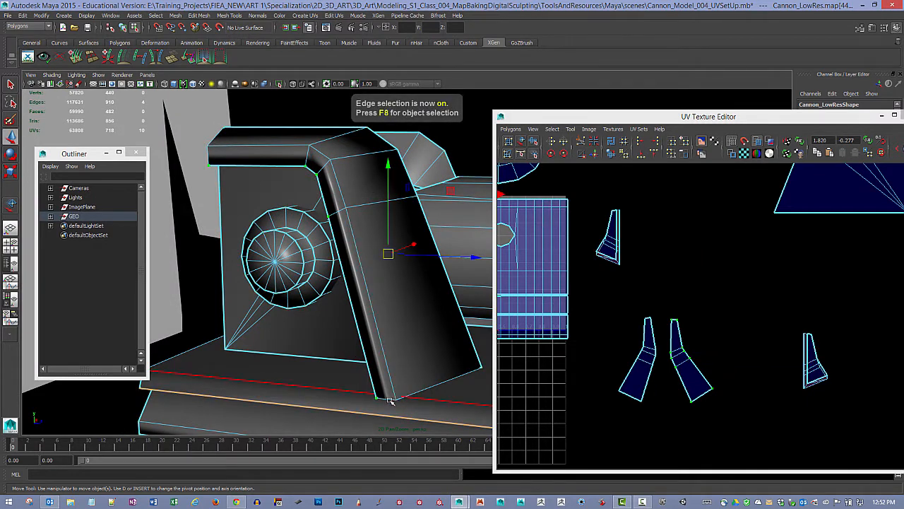
pyautogui.click(390, 398)
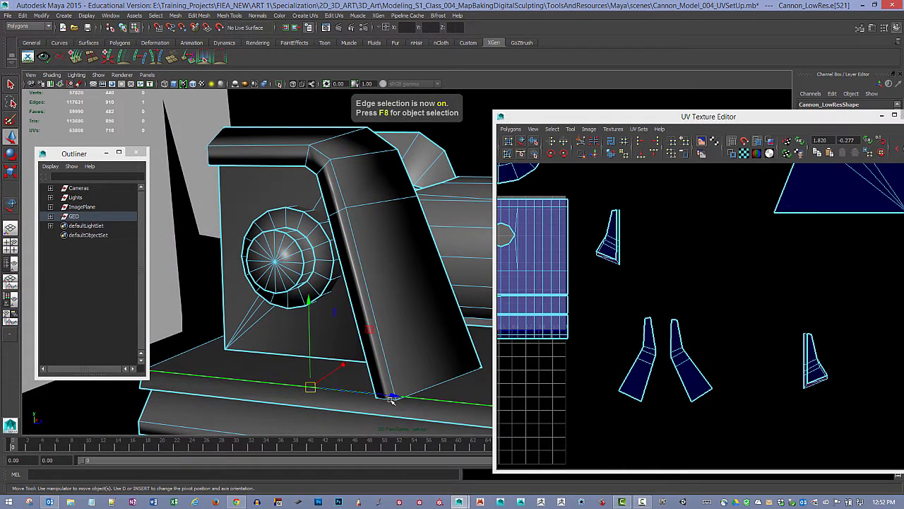
pyautogui.press('q')
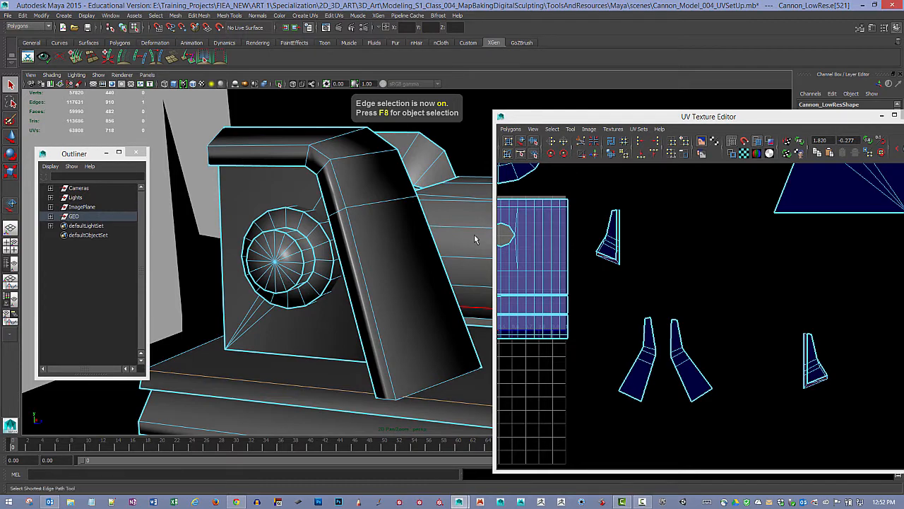
pyautogui.click(391, 398)
pyautogui.keyDown('alt'); pyautogui.moveTo(385, 347); pyautogui.dragTo(281, 275); pyautogui.keyUp('alt')
pyautogui.keyDown('shift'); pyautogui.click(242, 254); pyautogui.keyUp('shift')
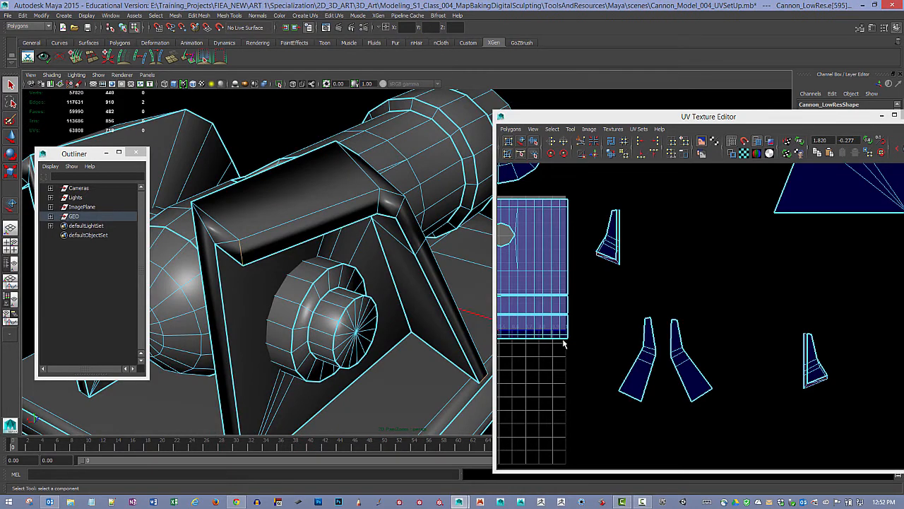
pyautogui.click(584, 141)
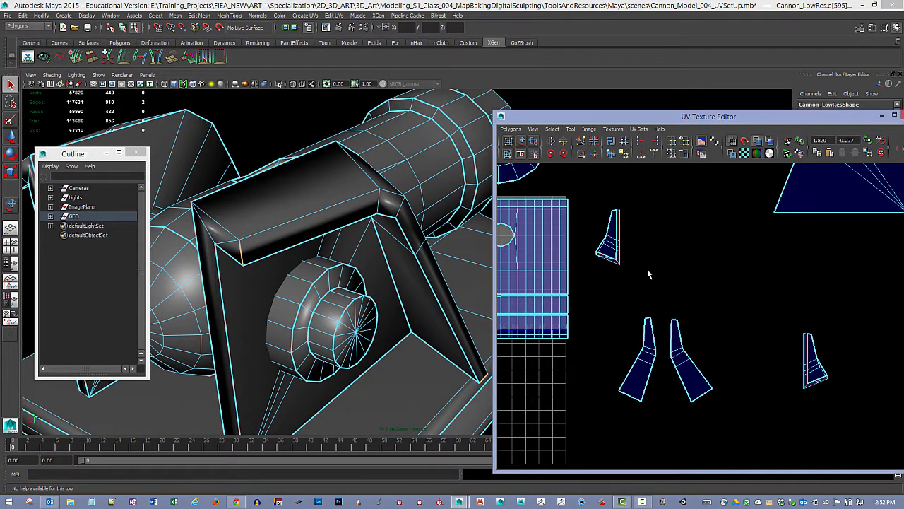
# Cut the UVs along the short end edges of the opposite bracket's rounded flange lip and the first bracket's remaining bottom corner edge.
pyautogui.keyDown('alt'); pyautogui.moveTo(345, 281); pyautogui.dragTo(443, 205); pyautogui.keyUp('alt')
pyautogui.keyDown('alt'); pyautogui.moveTo(444, 205); pyautogui.dragTo(438, 231, button='middle'); pyautogui.keyUp('alt')
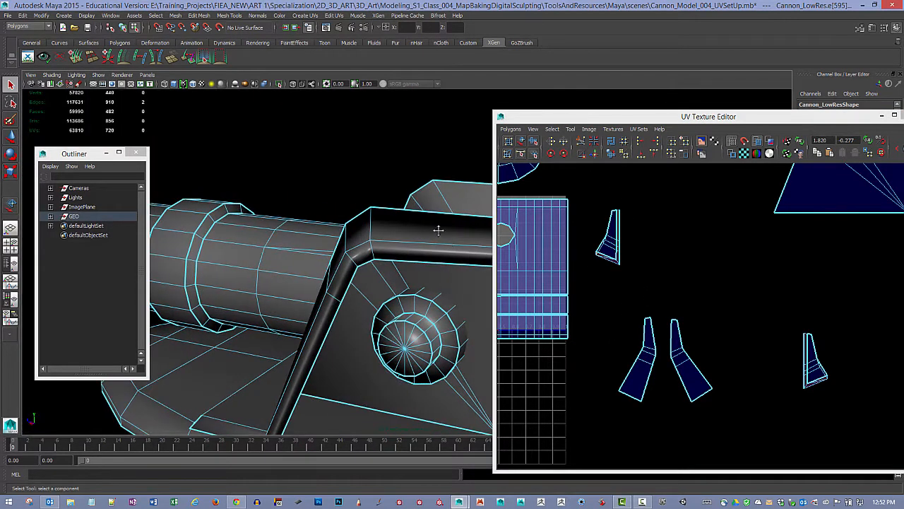
pyautogui.keyDown('alt'); pyautogui.moveTo(438, 231); pyautogui.dragTo(366, 200); pyautogui.keyUp('alt')
pyautogui.click(322, 198)
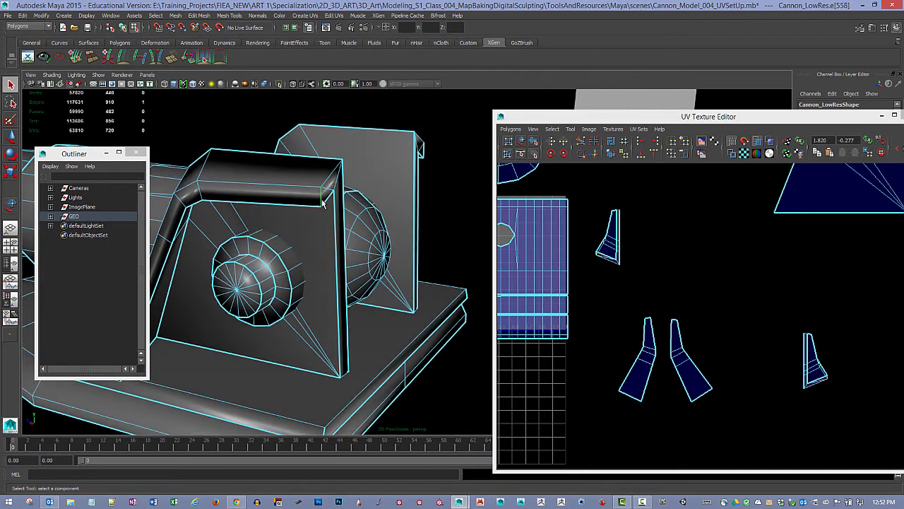
pyautogui.keyDown('shift'); pyautogui.click(346, 376); pyautogui.keyUp('shift')
pyautogui.keyDown('alt'); pyautogui.moveTo(360, 309); pyautogui.dragTo(398, 276); pyautogui.keyUp('alt')
pyautogui.keyDown('alt'); pyautogui.moveTo(302, 318); pyautogui.dragTo(369, 300); pyautogui.keyUp('alt')
pyautogui.keyDown('shift'); pyautogui.click(368, 300); pyautogui.keyUp('shift')
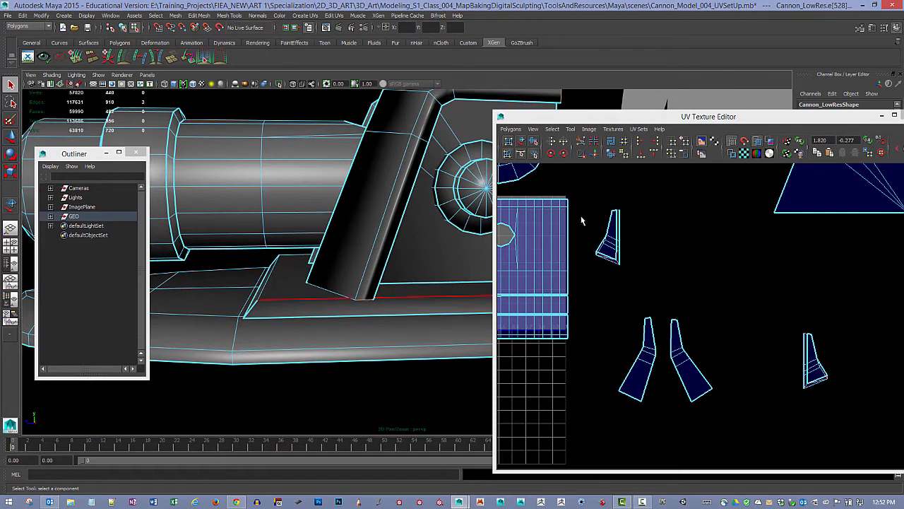
pyautogui.click(583, 142)
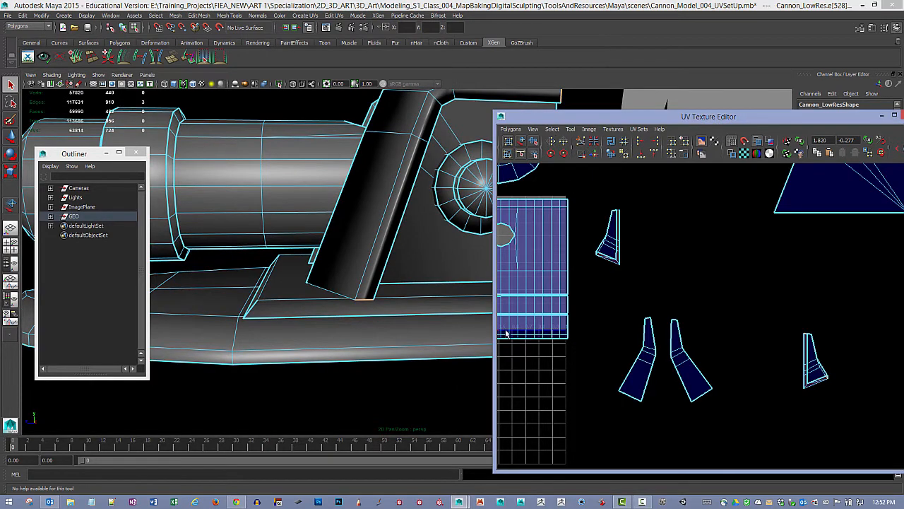
pyautogui.keyDown('alt'); pyautogui.moveTo(350, 295); pyautogui.dragTo(318, 284); pyautogui.keyUp('alt')
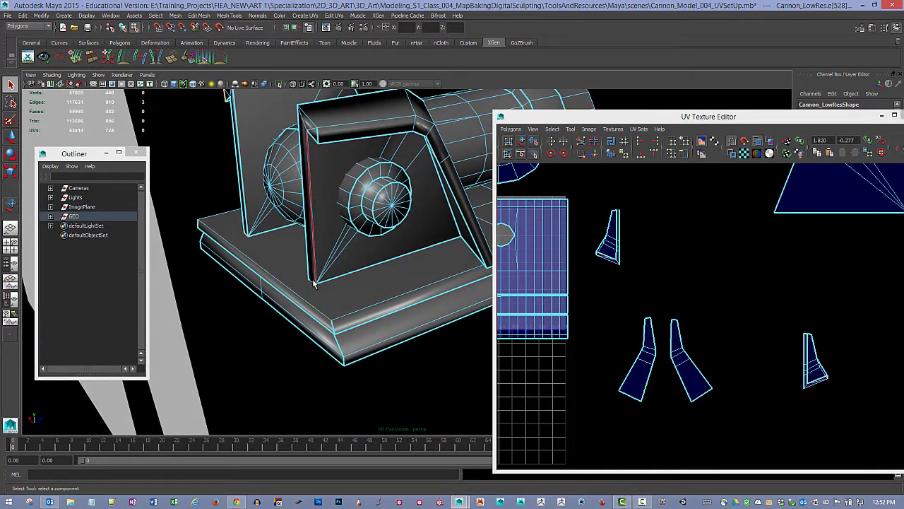
pyautogui.click(314, 282)
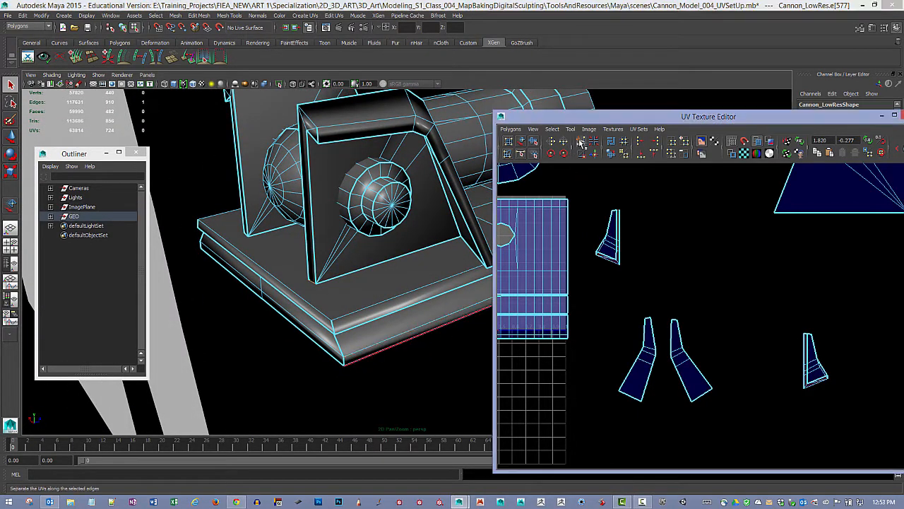
# Select the two small flange lip shells, place them side by side and unfold them.
pyautogui.keyDown('alt'); pyautogui.moveTo(787, 313); pyautogui.dragTo(696, 283, button='right'); pyautogui.keyUp('alt')
pyautogui.keyDown('alt'); pyautogui.moveTo(695, 284); pyautogui.dragTo(700, 303, button='middle'); pyautogui.keyUp('alt')
pyautogui.moveTo(658, 278); pyautogui.dragTo(693, 280, button='right')
pyautogui.moveTo(688, 310); pyautogui.dragTo(693, 314)
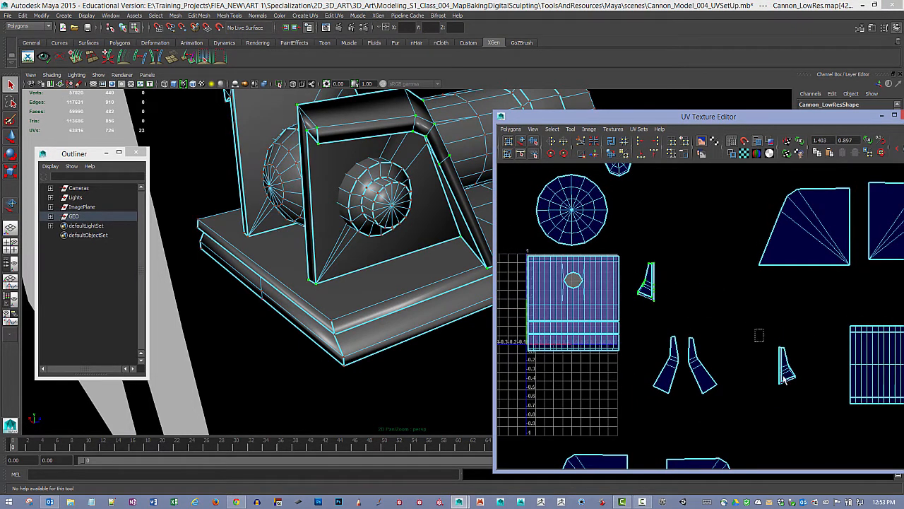
pyautogui.moveTo(755, 329); pyautogui.dragTo(692, 318)
pyautogui.press('w')
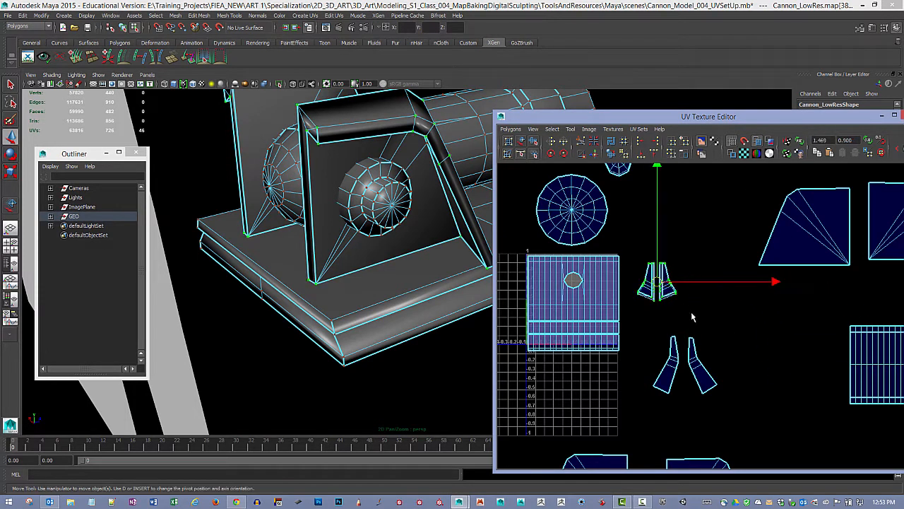
pyautogui.click(611, 153)
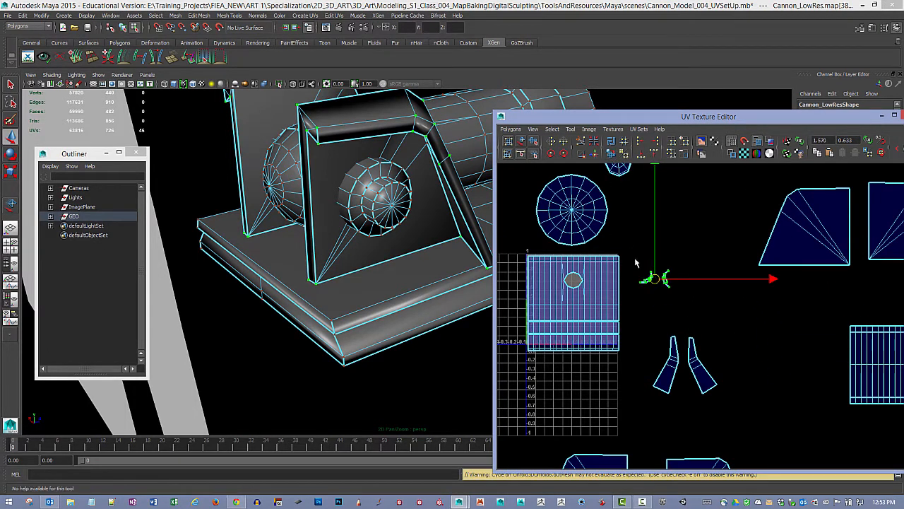
# Scale the two unfolded lip shells up uniformly and move them into the open space below the striped rectangular shell.
pyautogui.press('r')
pyautogui.moveTo(654, 275); pyautogui.dragTo(814, 381)
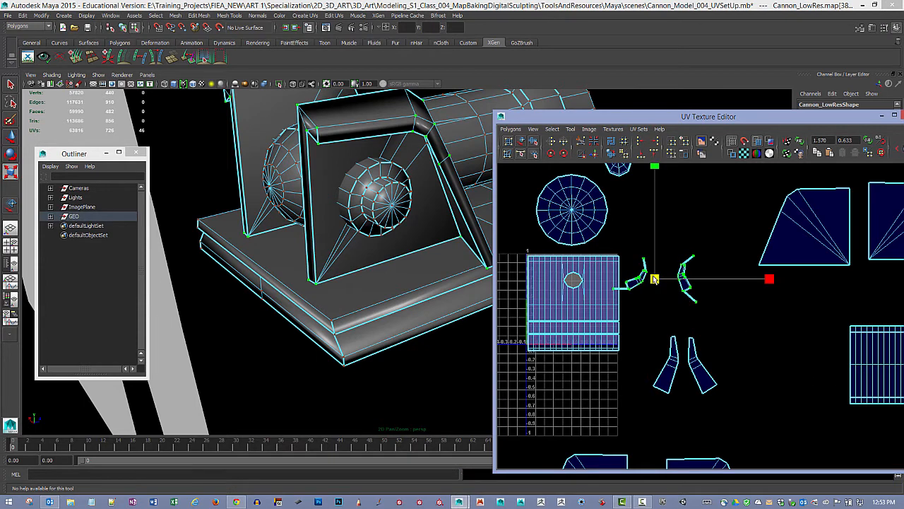
pyautogui.moveTo(655, 279); pyautogui.dragTo(697, 305)
pyautogui.moveTo(662, 279); pyautogui.dragTo(767, 333)
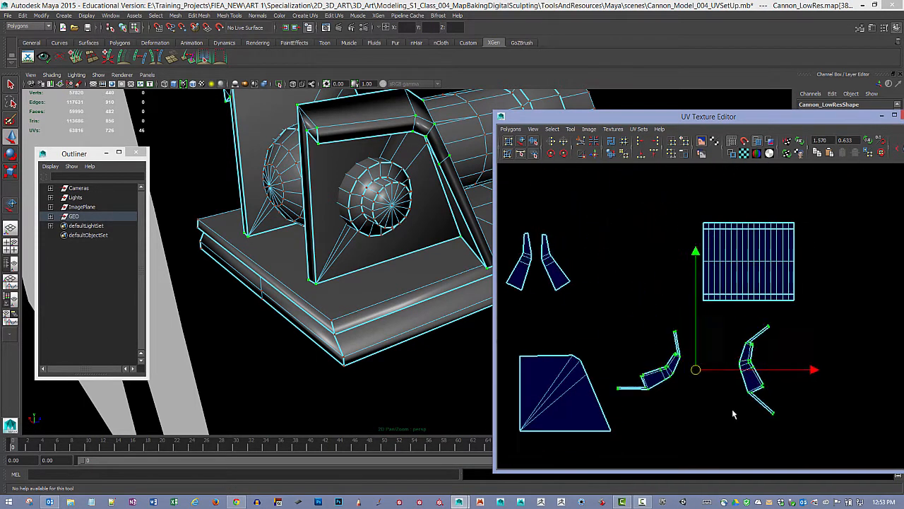
# Flip one of the curved lip shells horizontally and rotate it to the same orientation as its twin.
pyautogui.scroll(5, 655, 278)
pyautogui.keyDown('alt'); pyautogui.moveTo(787, 336); pyautogui.dragTo(791, 337, button='right'); pyautogui.keyUp('alt')
pyautogui.keyDown('alt'); pyautogui.moveTo(721, 316); pyautogui.dragTo(800, 324, button='middle'); pyautogui.keyUp('alt')
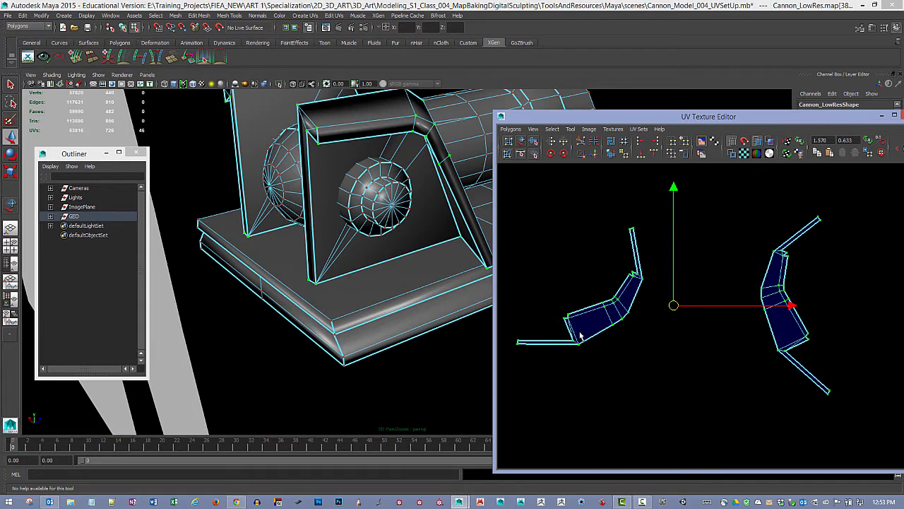
pyautogui.click(669, 320)
pyautogui.moveTo(505, 201); pyautogui.dragTo(677, 374)
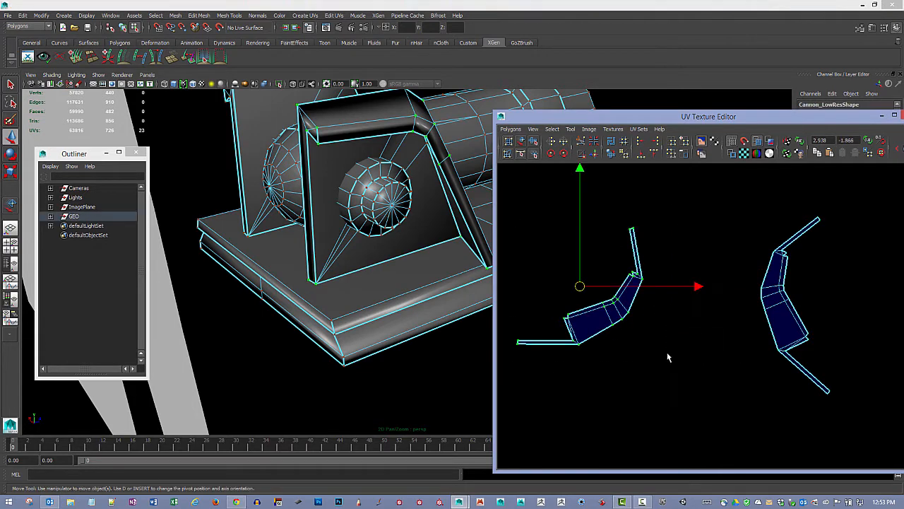
pyautogui.click(552, 141)
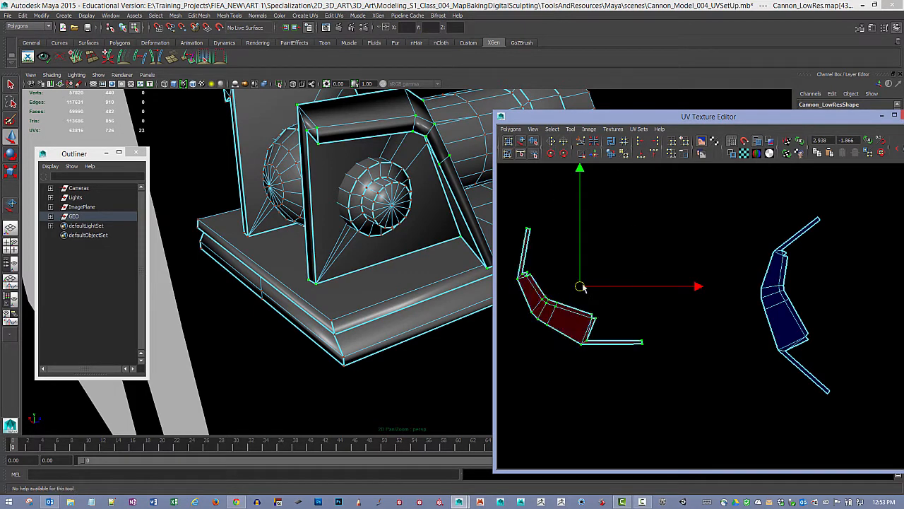
pyautogui.press('e')
pyautogui.moveTo(672, 221); pyautogui.dragTo(639, 291)
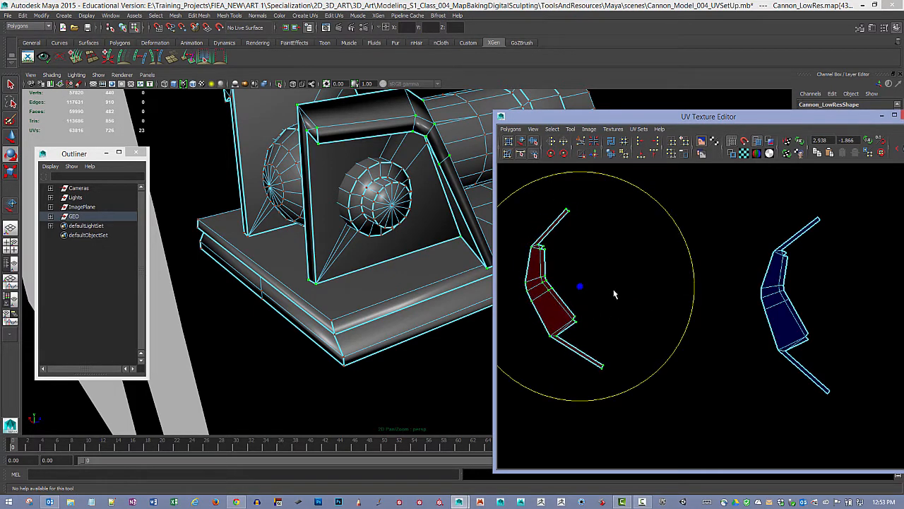
# Move the flipped lip shell onto its twin and fine-tune its rotation, scale and position until their outlines match.
pyautogui.press('w')
pyautogui.moveTo(570, 298); pyautogui.dragTo(796, 312)
pyautogui.keyDown('alt'); pyautogui.moveTo(772, 293); pyautogui.dragTo(580, 271, button='middle'); pyautogui.keyUp('alt')
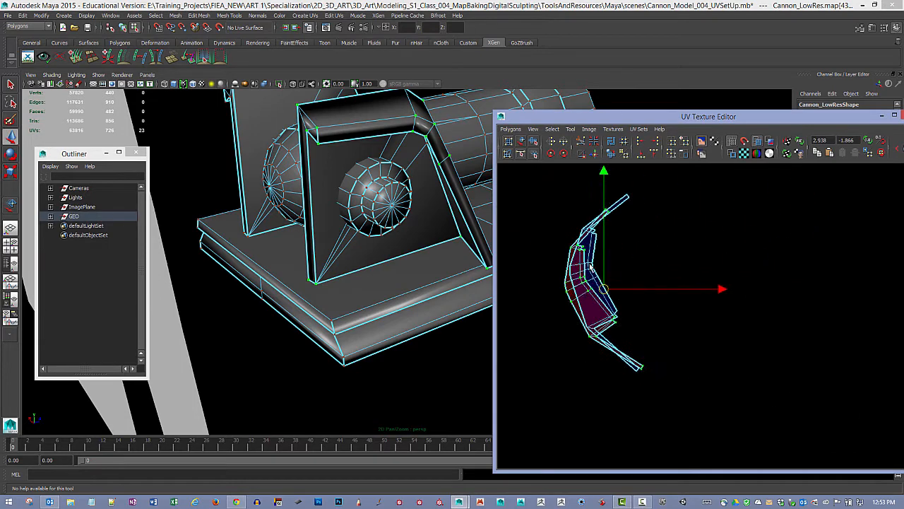
pyautogui.keyDown('alt'); pyautogui.moveTo(580, 270); pyautogui.dragTo(652, 285, button='right'); pyautogui.keyUp('alt')
pyautogui.keyDown('alt'); pyautogui.moveTo(652, 284); pyautogui.dragTo(724, 330, button='middle'); pyautogui.keyUp('alt')
pyautogui.moveTo(656, 331); pyautogui.dragTo(664, 324)
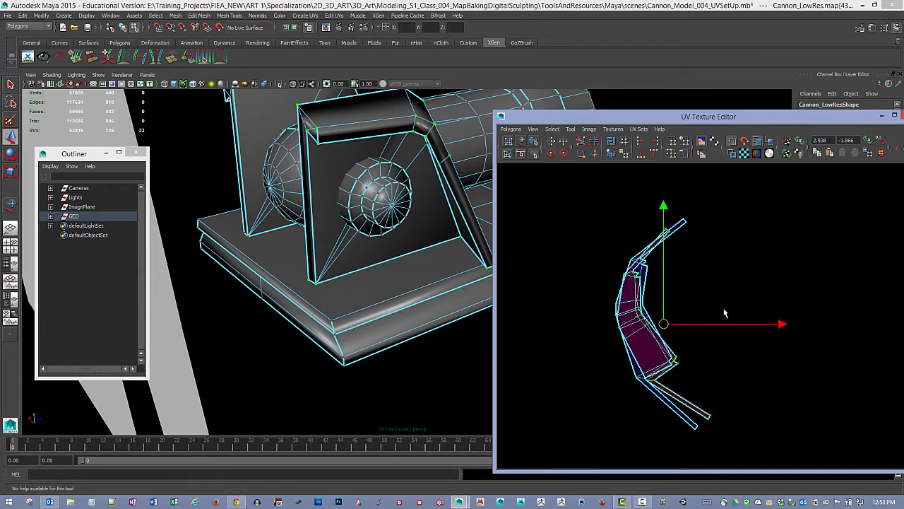
pyautogui.press('e')
pyautogui.moveTo(756, 257); pyautogui.dragTo(760, 268)
pyautogui.press('w')
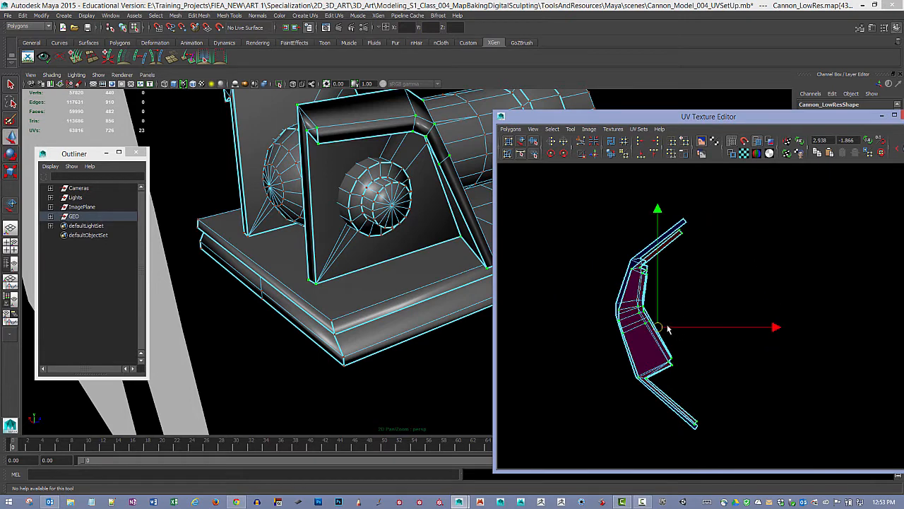
pyautogui.press('r')
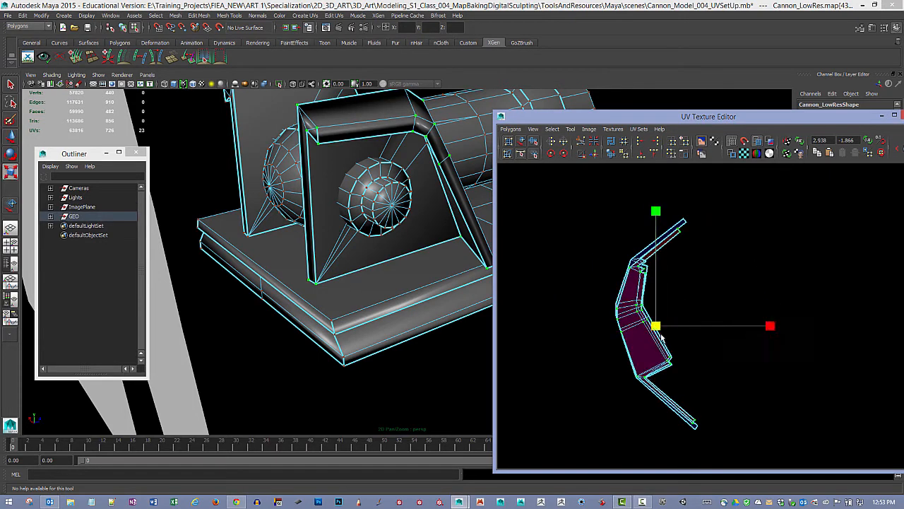
pyautogui.moveTo(662, 338); pyautogui.dragTo(659, 331)
pyautogui.press('w')
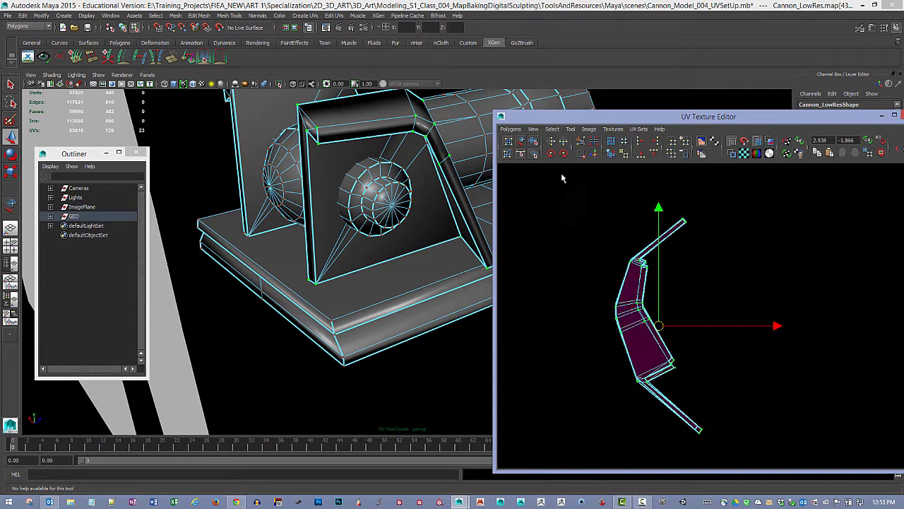
# Flip the matched lip shell back horizontally, move it beside its twin and clear the selection.
pyautogui.click(551, 141)
pyautogui.moveTo(723, 325); pyautogui.dragTo(600, 310)
pyautogui.click(776, 305)
# Examine the full set of cannon UV shells spread around the UV grid.
pyautogui.keyDown('alt'); pyautogui.moveTo(784, 305); pyautogui.dragTo(689, 288, button='right'); pyautogui.keyUp('alt')
pyautogui.keyDown('alt'); pyautogui.moveTo(689, 288); pyautogui.dragTo(808, 329, button='middle'); pyautogui.keyUp('alt')
pyautogui.keyDown('alt'); pyautogui.moveTo(808, 328); pyautogui.dragTo(722, 261, button='right'); pyautogui.keyUp('alt')
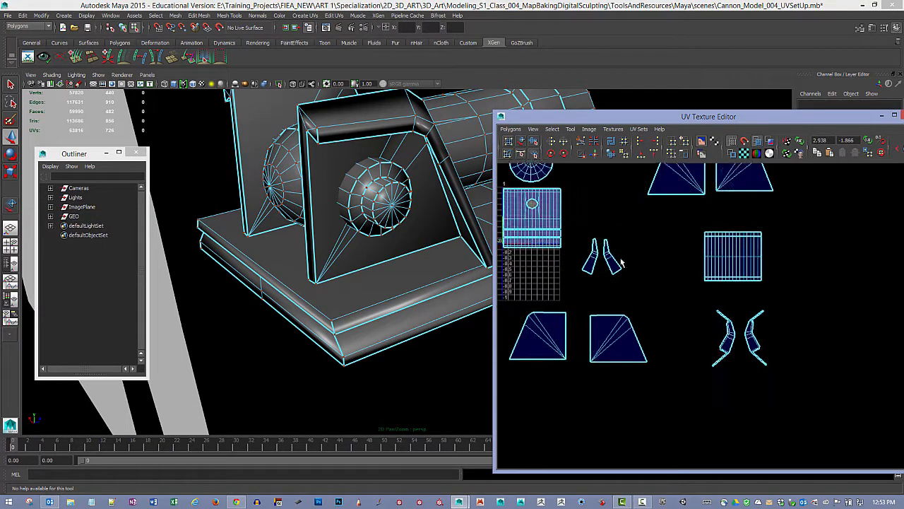
pyautogui.keyDown('alt'); pyautogui.moveTo(721, 261); pyautogui.dragTo(815, 347, button='middle'); pyautogui.keyUp('alt')
pyautogui.keyDown('alt'); pyautogui.moveTo(815, 347); pyautogui.dragTo(679, 294, button='right'); pyautogui.keyUp('alt')
pyautogui.keyDown('alt'); pyautogui.moveTo(679, 293); pyautogui.dragTo(669, 313, button='middle'); pyautogui.keyUp('alt')
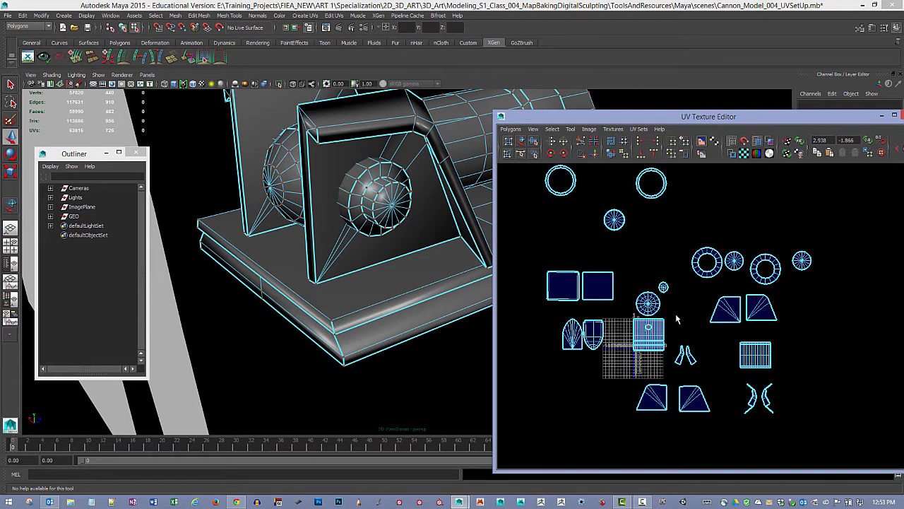
pyautogui.keyDown('alt'); pyautogui.moveTo(741, 239); pyautogui.dragTo(758, 289, button='middle'); pyautogui.keyUp('alt')
pyautogui.keyDown('alt'); pyautogui.moveTo(758, 289); pyautogui.dragTo(680, 336, button='right'); pyautogui.keyUp('alt')
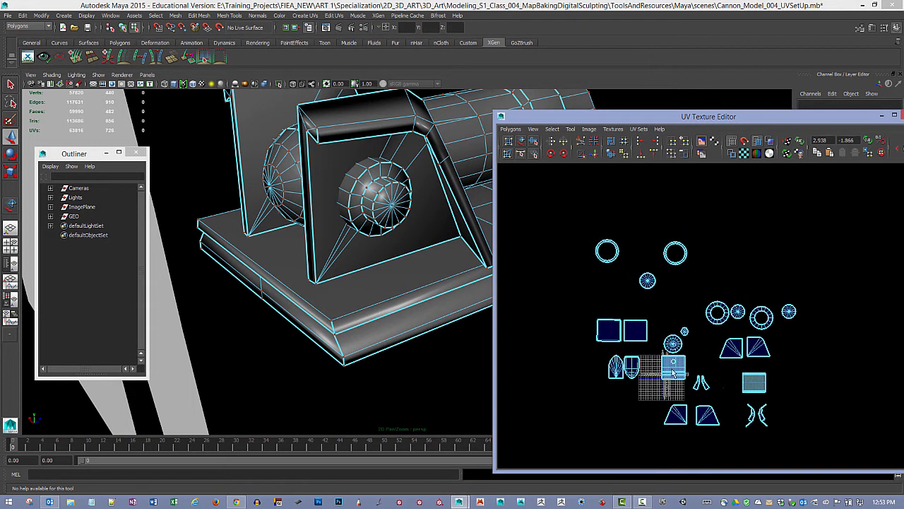
pyautogui.keyDown('alt'); pyautogui.moveTo(660, 321); pyautogui.dragTo(655, 275, button='middle'); pyautogui.keyUp('alt')
pyautogui.keyDown('alt'); pyautogui.moveTo(656, 275); pyautogui.dragTo(780, 357, button='right'); pyautogui.keyUp('alt')
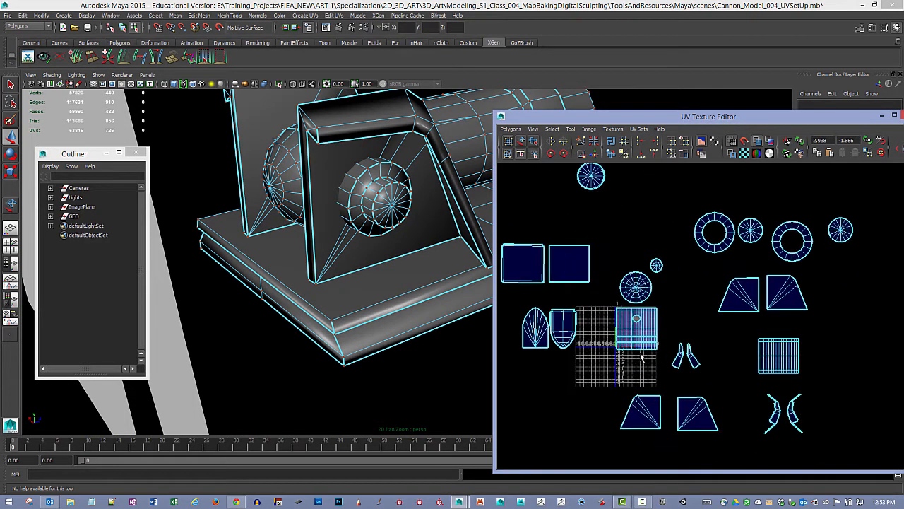
pyautogui.keyDown('alt'); pyautogui.moveTo(743, 334); pyautogui.dragTo(620, 277, button='right'); pyautogui.keyUp('alt')
pyautogui.keyDown('alt'); pyautogui.moveTo(620, 277); pyautogui.dragTo(613, 309, button='middle'); pyautogui.keyUp('alt')
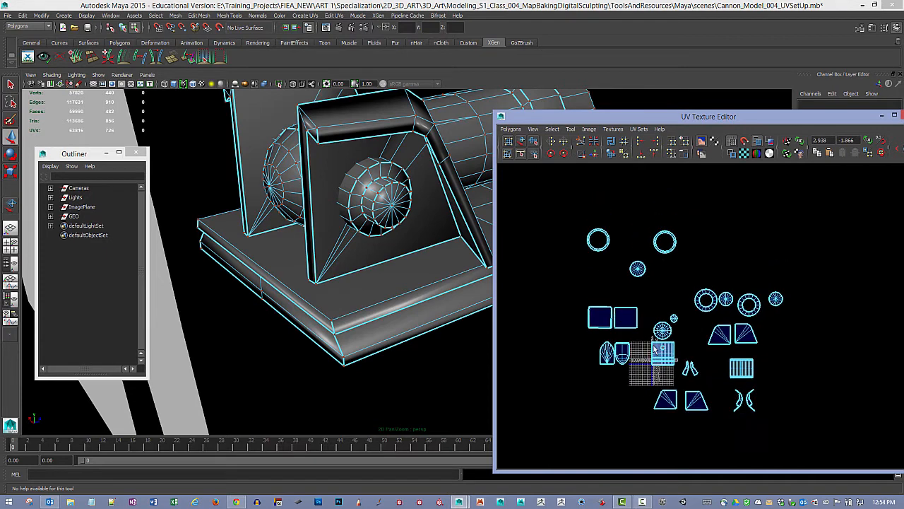
# Select the UVs of all the shells and apply Layout UVs with its options reset to the defaults.
pyautogui.moveTo(666, 357); pyautogui.dragTo(699, 358, button='right')
pyautogui.moveTo(549, 205); pyautogui.dragTo(805, 441)
pyautogui.press('w')
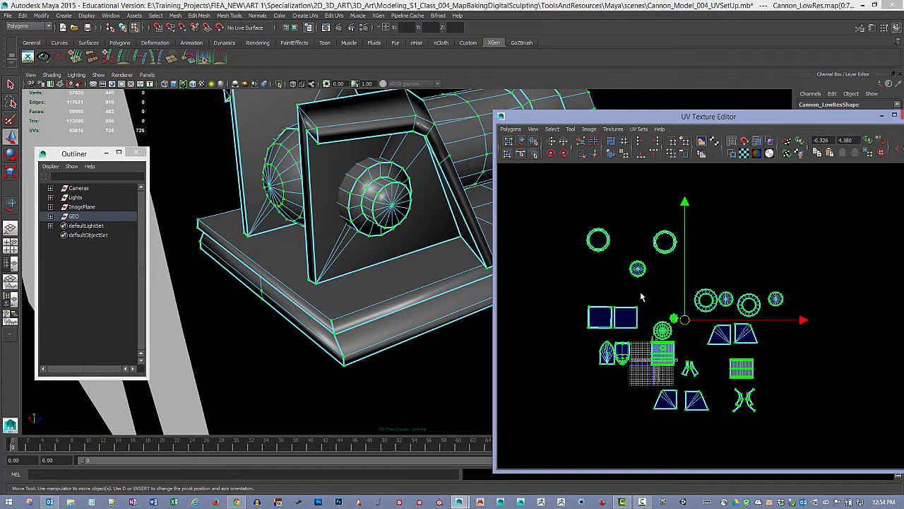
pyautogui.click(510, 129)
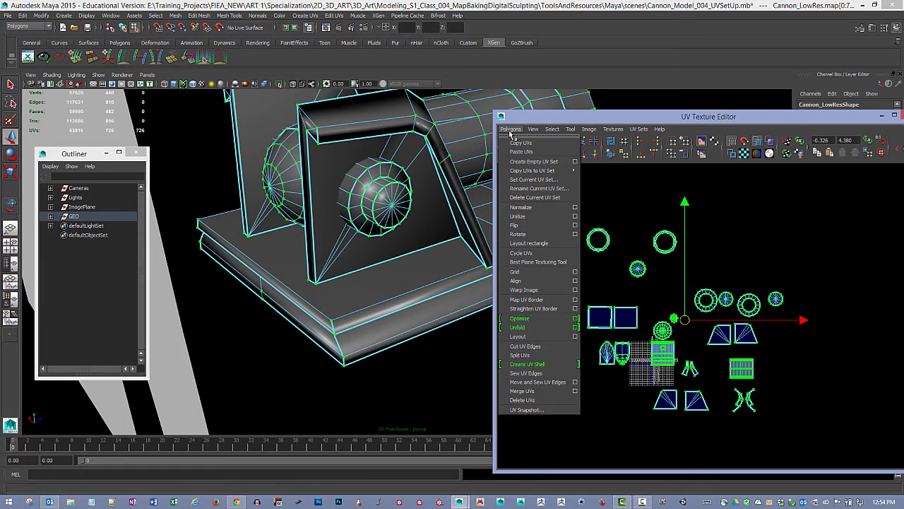
pyautogui.click(574, 337)
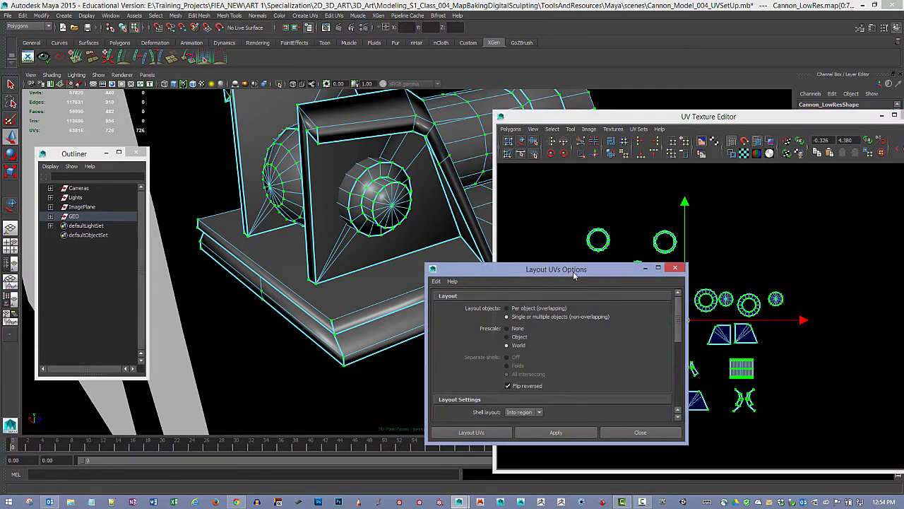
pyautogui.moveTo(584, 258); pyautogui.dragTo(318, 206)
pyautogui.click(211, 215)
pyautogui.click(220, 239)
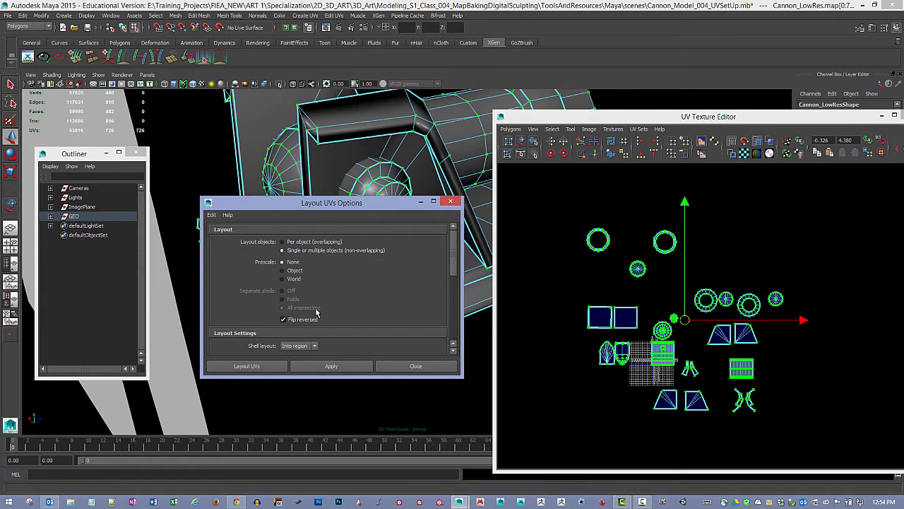
pyautogui.click(343, 368)
# Frame the packed shells, turn on the checker pattern display and inspect its scale across the cannon model.
pyautogui.keyDown('ctrl'); pyautogui.keyDown('alt'); pyautogui.moveTo(642, 327); pyautogui.dragTo(701, 379); pyautogui.keyUp('alt'); pyautogui.keyUp('ctrl')
pyautogui.keyDown('alt'); pyautogui.moveTo(559, 286); pyautogui.dragTo(591, 321, button='middle'); pyautogui.keyUp('alt')
pyautogui.keyDown('alt'); pyautogui.moveTo(591, 320); pyautogui.dragTo(755, 361, button='right'); pyautogui.keyUp('alt')
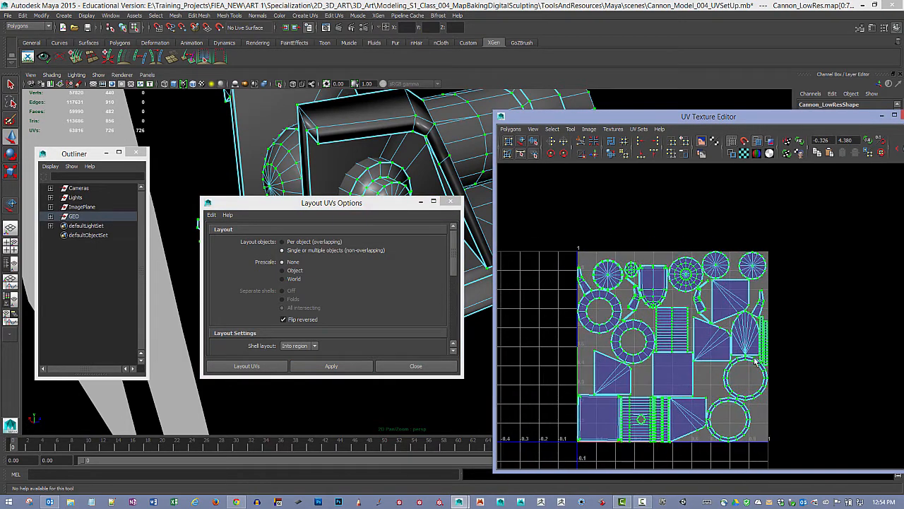
pyautogui.click(743, 153)
pyautogui.moveTo(379, 204); pyautogui.dragTo(377, 365)
pyautogui.keyDown('alt'); pyautogui.moveTo(416, 262); pyautogui.dragTo(367, 257); pyautogui.keyUp('alt')
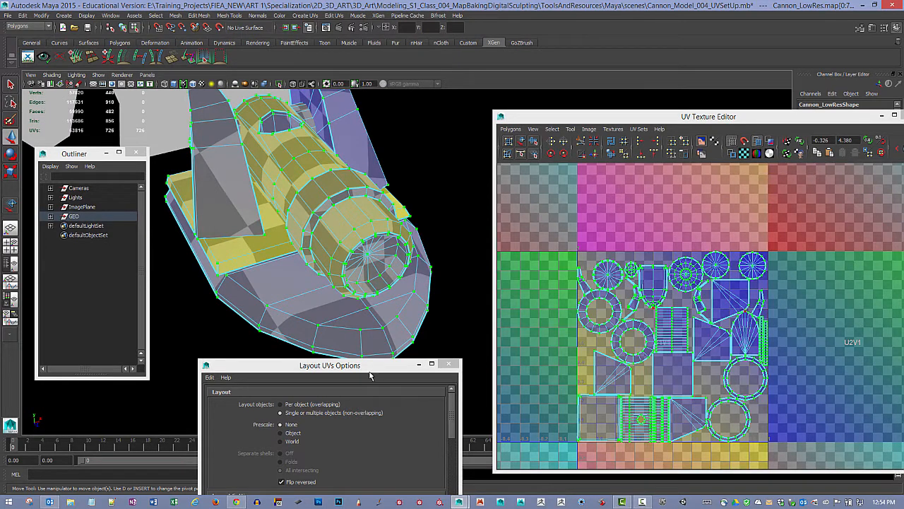
# Set the layout prescale to World, apply the layout to all shells again and inspect the checkers on the cannon.
pyautogui.moveTo(369, 375); pyautogui.dragTo(387, 249)
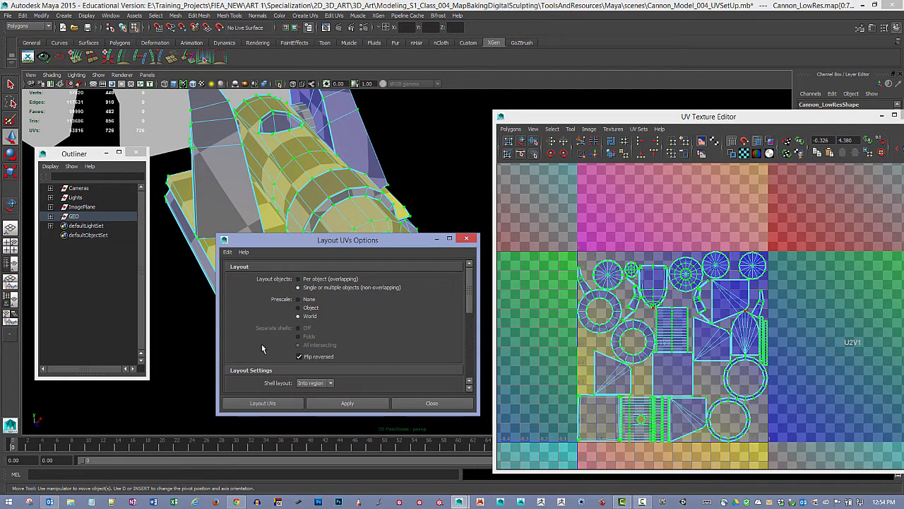
pyautogui.click(298, 316)
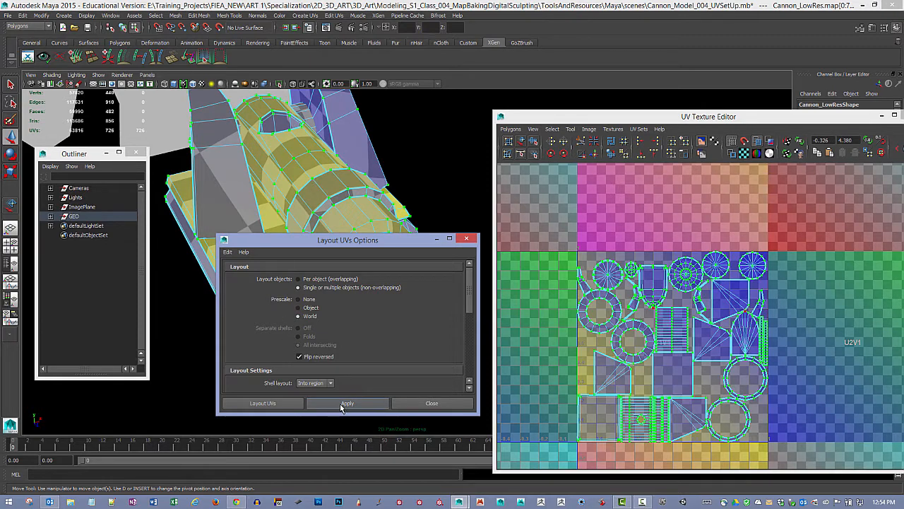
pyautogui.click(344, 404)
pyautogui.moveTo(375, 246); pyautogui.dragTo(258, 348)
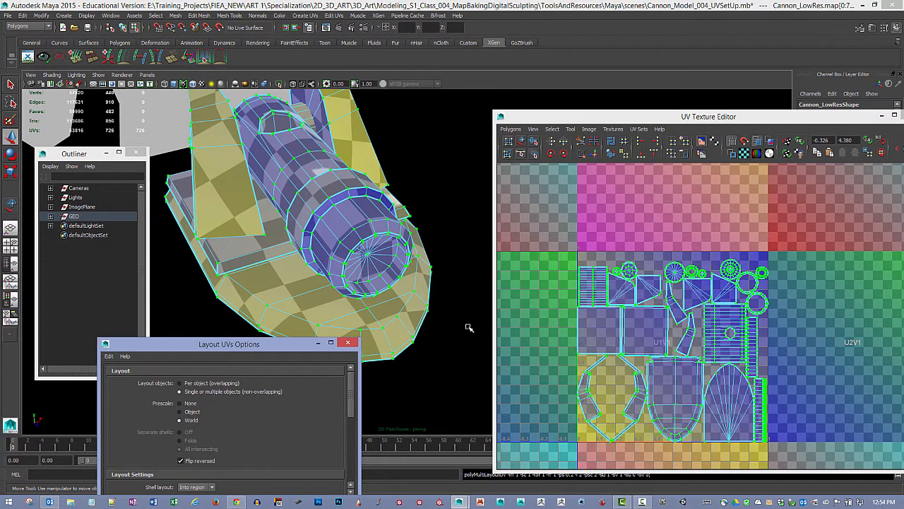
pyautogui.keyDown('alt'); pyautogui.moveTo(393, 250); pyautogui.dragTo(342, 241); pyautogui.keyUp('alt')
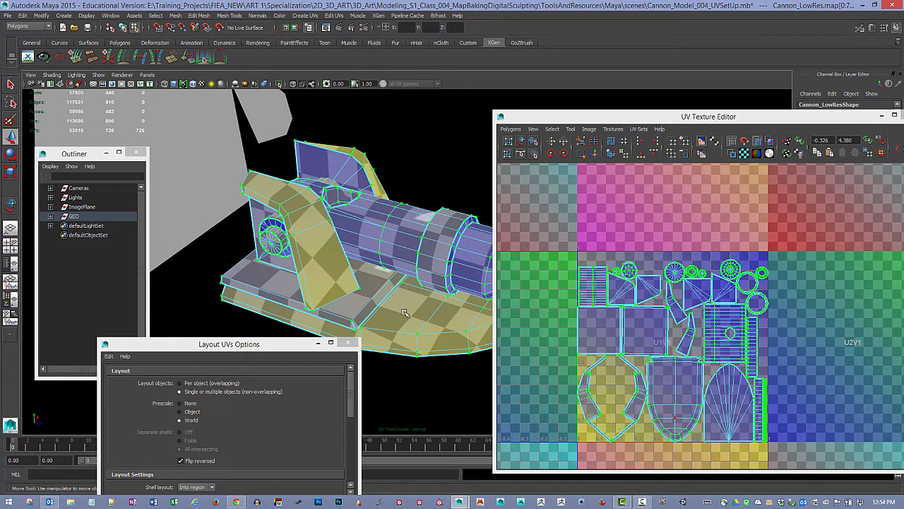
# Inspect the checker scale around the whole cannon and close the Layout UVs options.
pyautogui.keyDown('alt'); pyautogui.moveTo(438, 286); pyautogui.dragTo(424, 235); pyautogui.keyUp('alt')
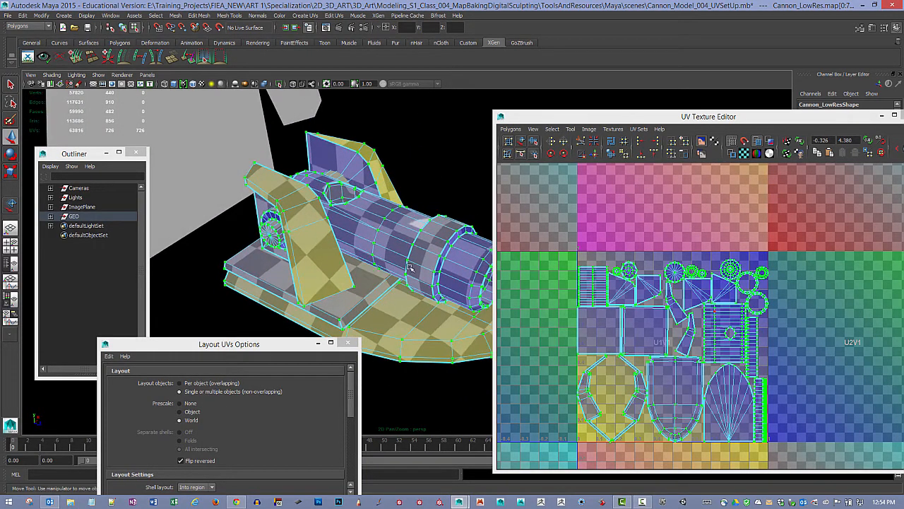
pyautogui.moveTo(371, 281)
pyautogui.keyDown('alt'); pyautogui.mouseDown()
pyautogui.moveTo(385, 274)
pyautogui.moveTo(361, 277)
pyautogui.moveTo(377, 297)
pyautogui.mouseUp(); pyautogui.keyUp('alt')
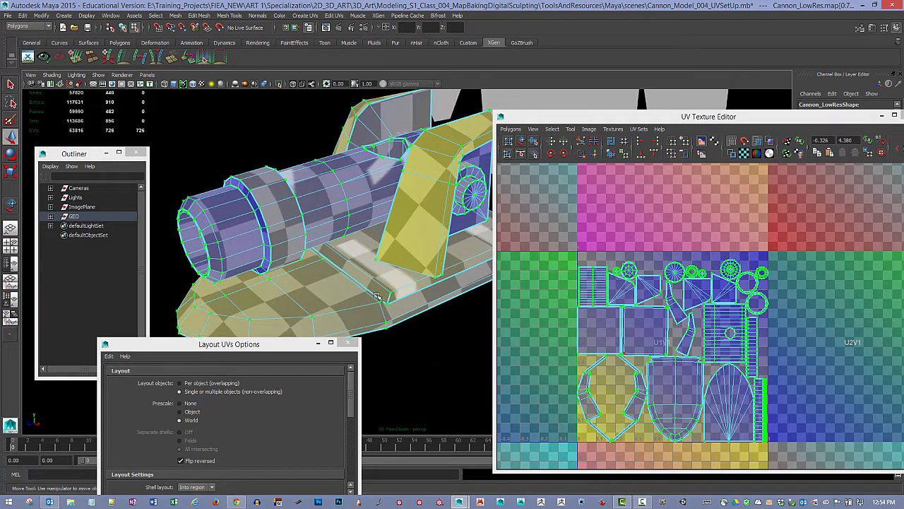
pyautogui.click(347, 343)
pyautogui.scroll(-2, 688, 338)
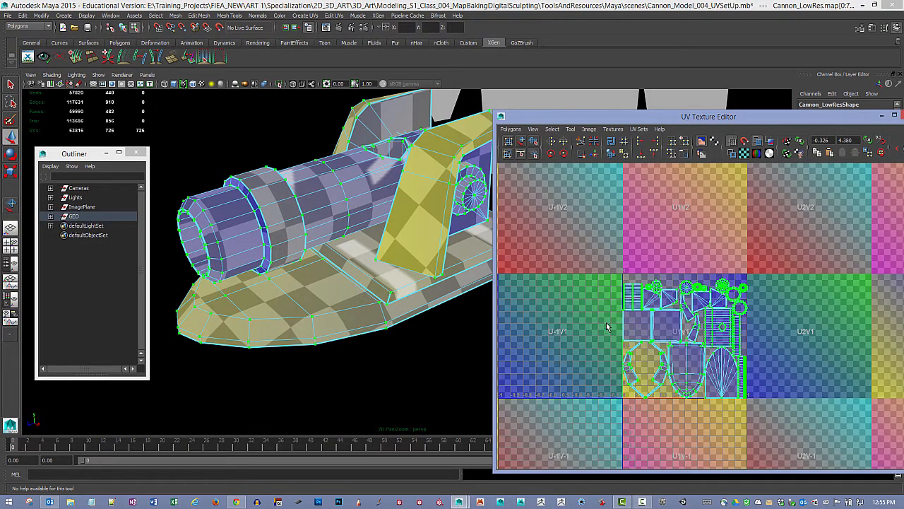
pyautogui.keyDown('alt'); pyautogui.moveTo(355, 256); pyautogui.dragTo(410, 248); pyautogui.keyUp('alt')
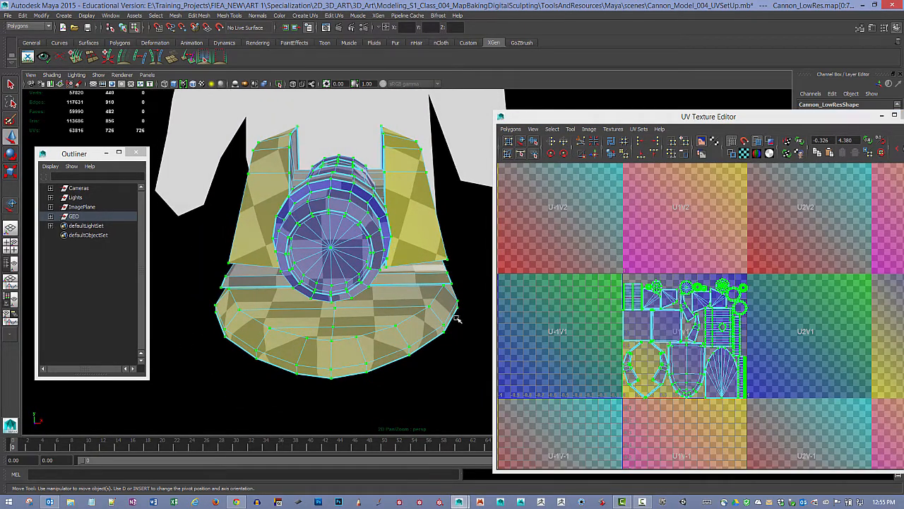
# Return the cannon to object selection and save the scene.
pyautogui.press('F8')
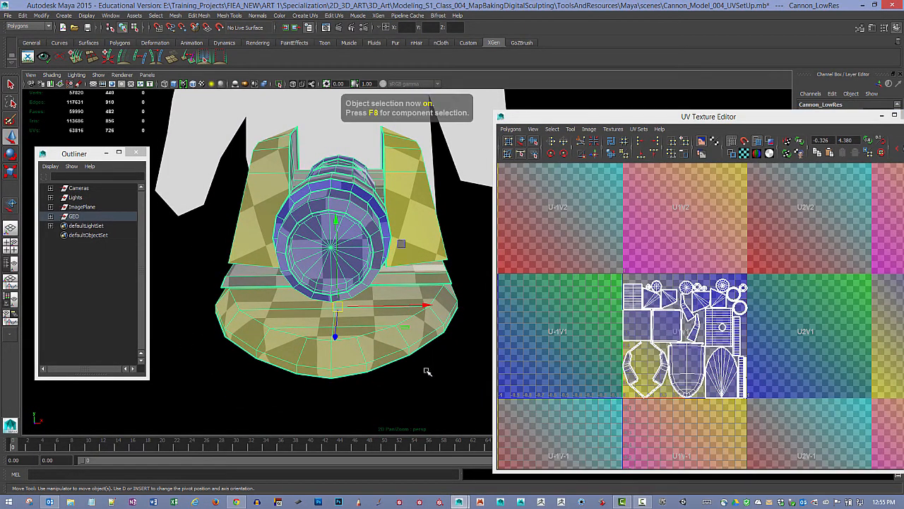
pyautogui.keyDown('alt'); pyautogui.moveTo(426, 372); pyautogui.dragTo(402, 362); pyautogui.keyUp('alt')
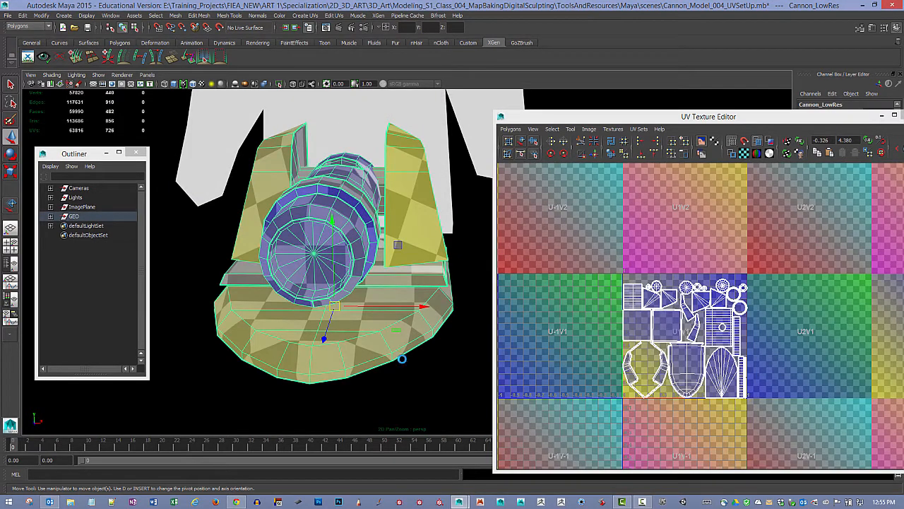
pyautogui.hotkey('ctrl', 's')
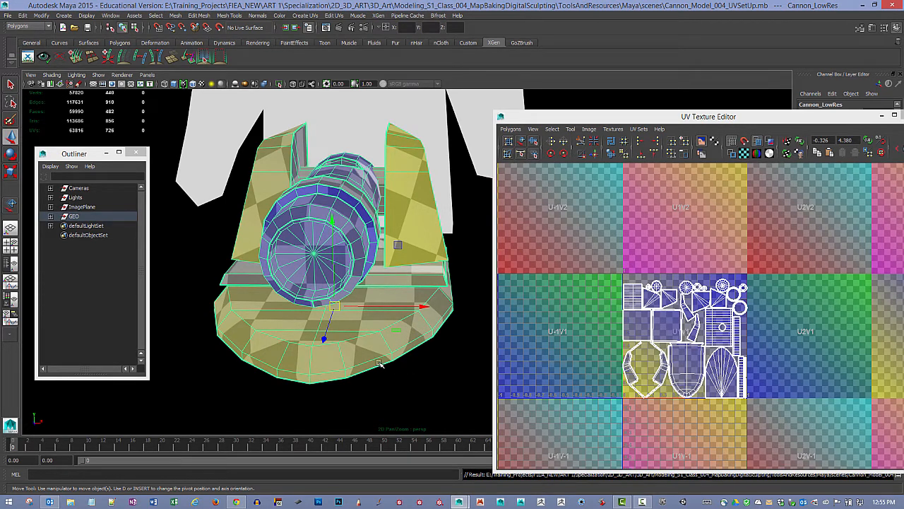
pyautogui.press('F11')
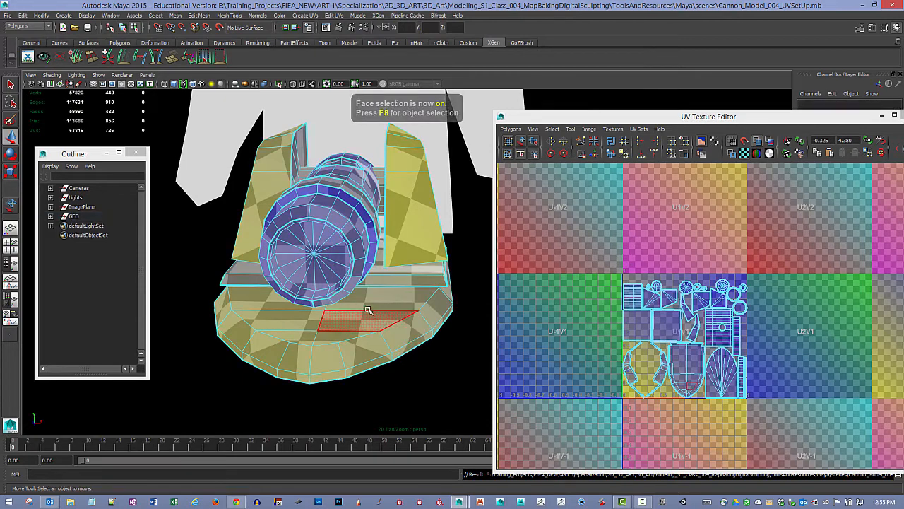
pyautogui.click(318, 359)
pyautogui.keyDown('alt'); pyautogui.moveTo(318, 359); pyautogui.dragTo(342, 323); pyautogui.keyUp('alt')
pyautogui.moveTo(176, 115); pyautogui.dragTo(386, 387)
pyautogui.click(388, 388)
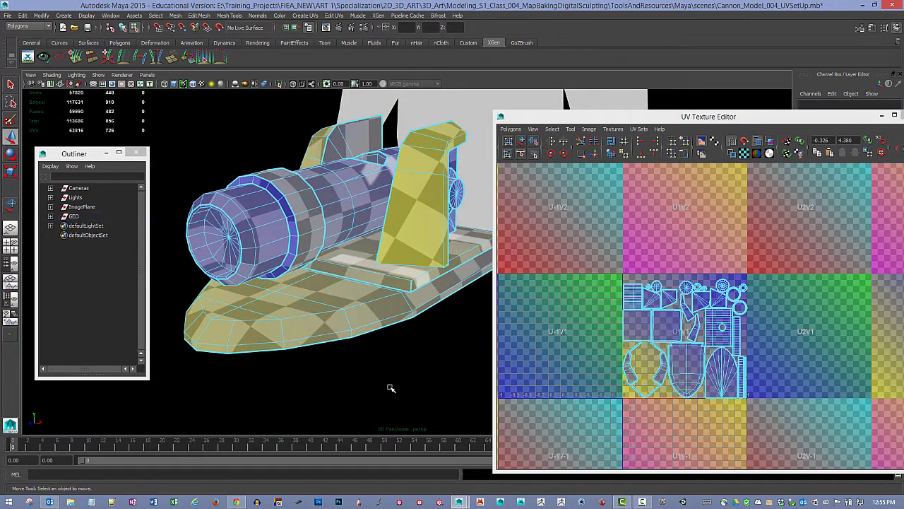
pyautogui.press('F8')
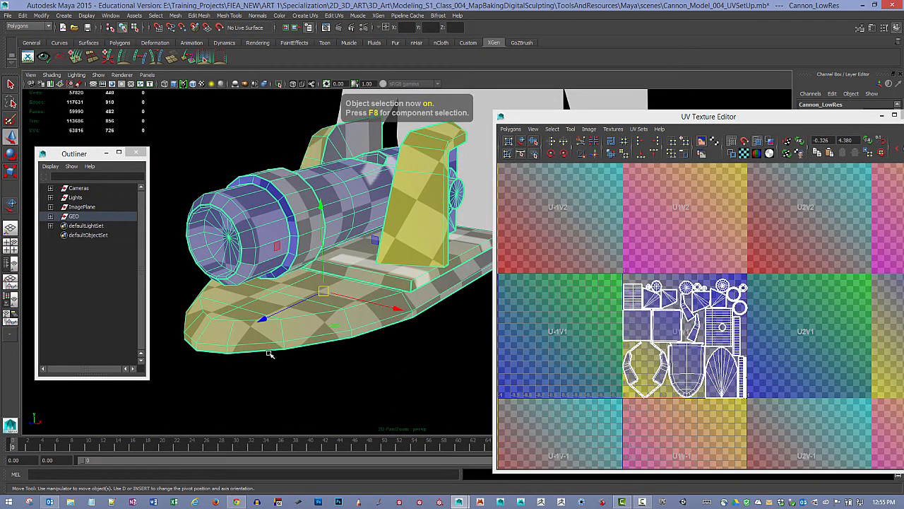
# Select the upper front edge of the raised slab on the cannon's base and apply To Edge Ring and Split.
pyautogui.keyDown('alt'); pyautogui.moveTo(326, 322); pyautogui.dragTo(380, 325, button='right'); pyautogui.keyUp('alt')
pyautogui.keyDown('alt'); pyautogui.moveTo(305, 303); pyautogui.dragTo(313, 301); pyautogui.keyUp('alt')
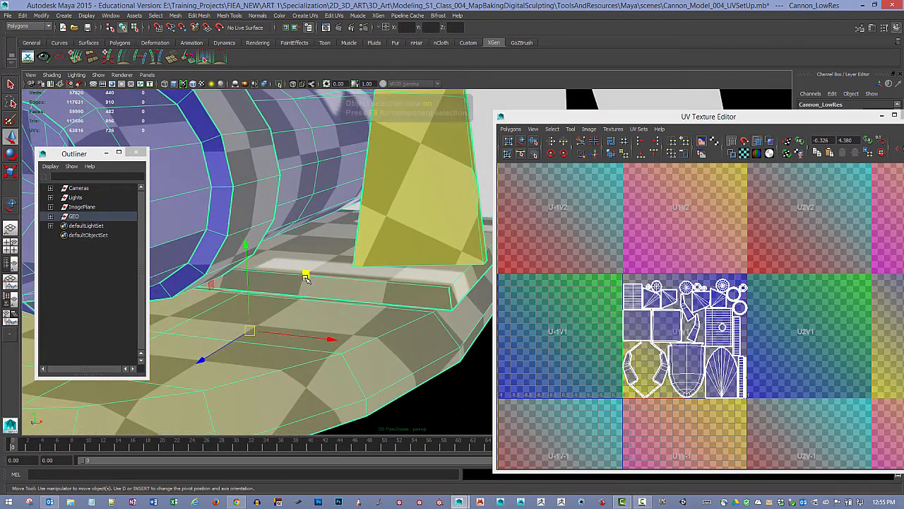
pyautogui.press('F10')
pyautogui.click(300, 281)
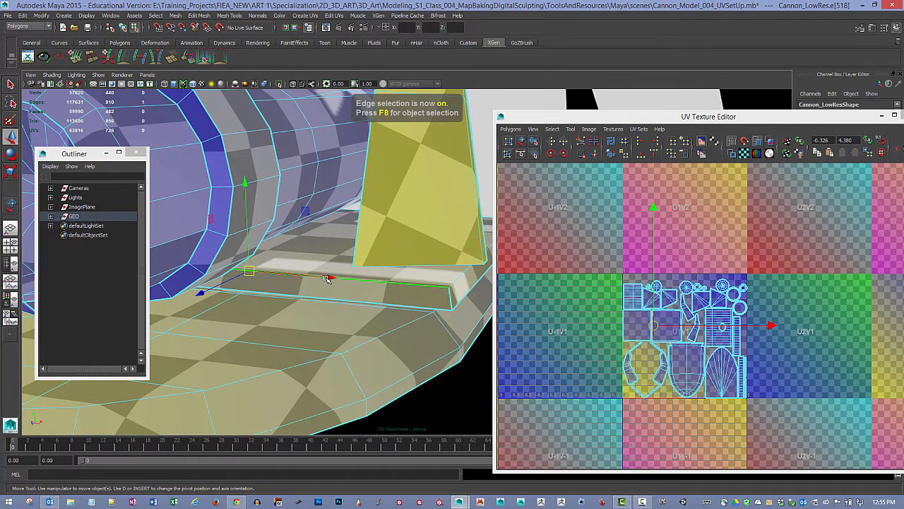
pyautogui.moveTo(353, 297)
pyautogui.keyDown('alt'); pyautogui.mouseDown()
pyautogui.moveTo(311, 260)
pyautogui.moveTo(353, 308)
pyautogui.mouseUp(); pyautogui.keyUp('alt')
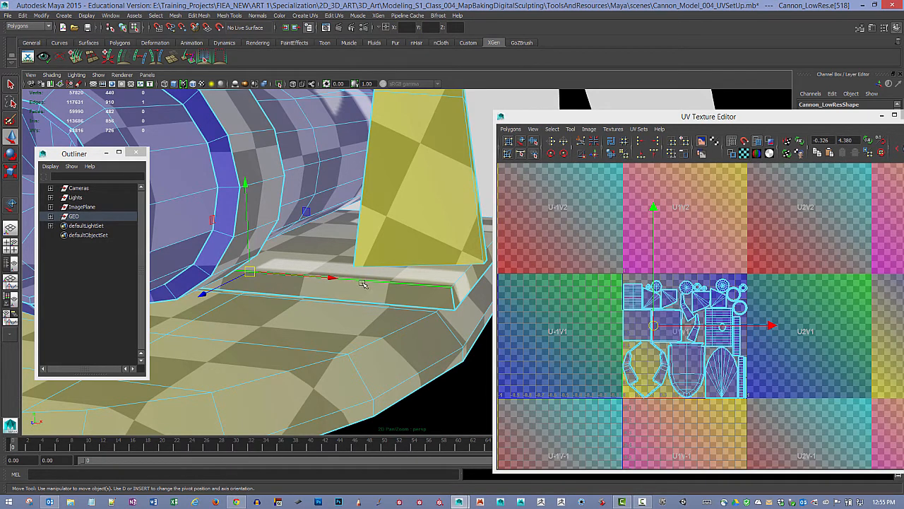
pyautogui.keyDown('shift'); pyautogui.rightClick(365, 280); pyautogui.keyUp('shift')
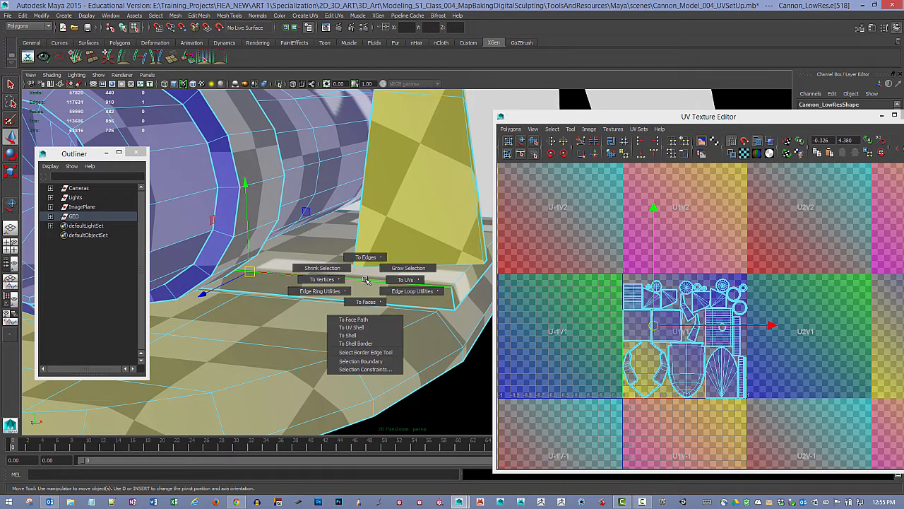
pyautogui.keyDown('shift'); pyautogui.moveTo(365, 280); pyautogui.dragTo(345, 292, button='right'); pyautogui.keyUp('shift')
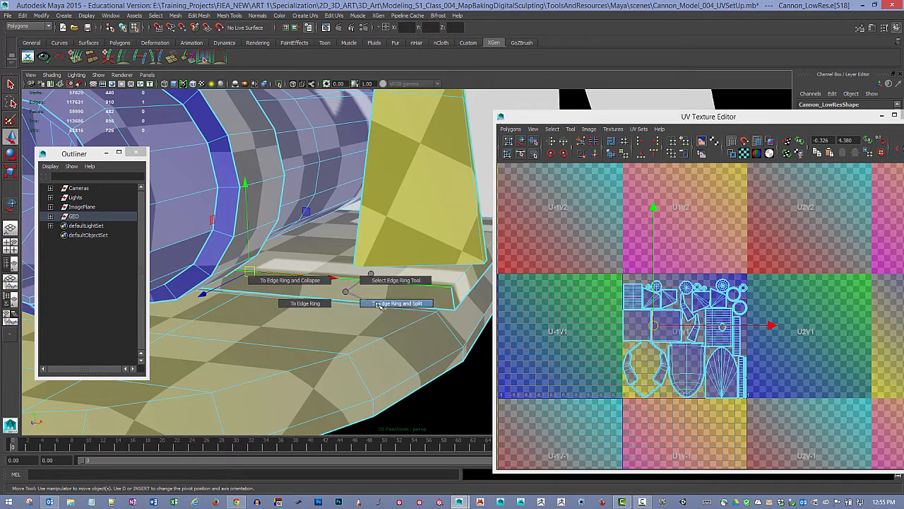
pyautogui.keyDown('shift'); pyautogui.moveTo(379, 305); pyautogui.dragTo(380, 305, button='right'); pyautogui.keyUp('shift')
pyautogui.keyDown('alt'); pyautogui.moveTo(340, 332); pyautogui.dragTo(336, 324); pyautogui.keyUp('alt')
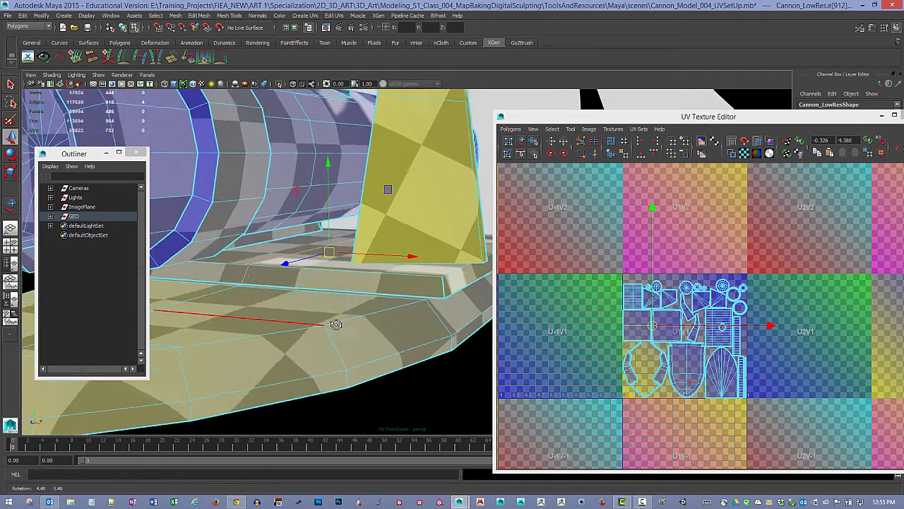
pyautogui.scroll(-10, 336, 324)
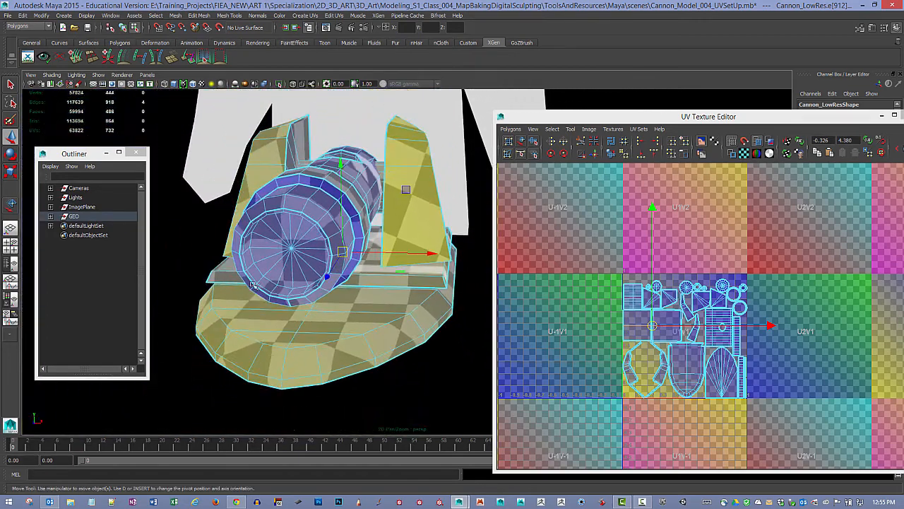
# Select all cannon faces on the negative X side of the center line in the front wireframe view and delete them.
pyautogui.press('F8')
pyautogui.keyDown('alt'); pyautogui.moveTo(400, 393); pyautogui.dragTo(339, 298); pyautogui.keyUp('alt')
pyautogui.press('F11')
pyautogui.press('4')
pyautogui.moveTo(222, 145); pyautogui.dragTo(341, 336)
pyautogui.press('space')
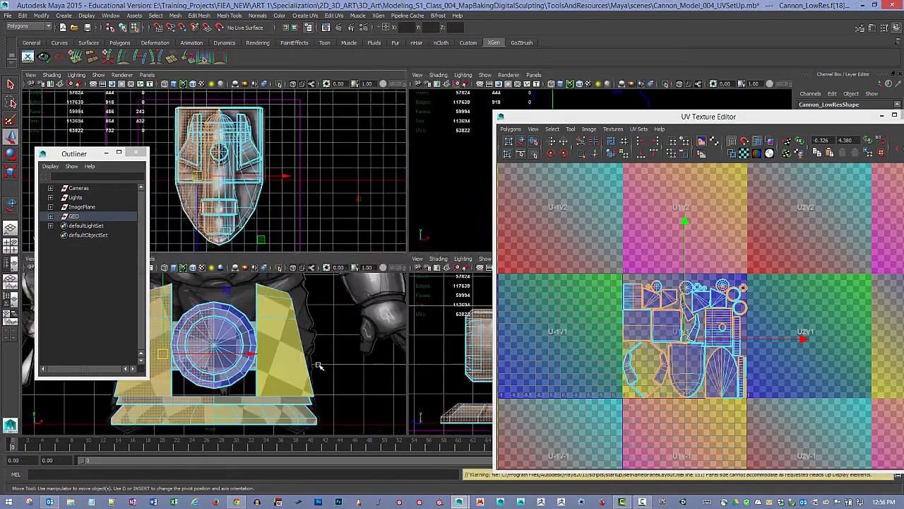
pyautogui.press('space')
pyautogui.keyDown('alt'); pyautogui.moveTo(240, 371); pyautogui.dragTo(352, 312); pyautogui.keyUp('alt')
pyautogui.press('4')
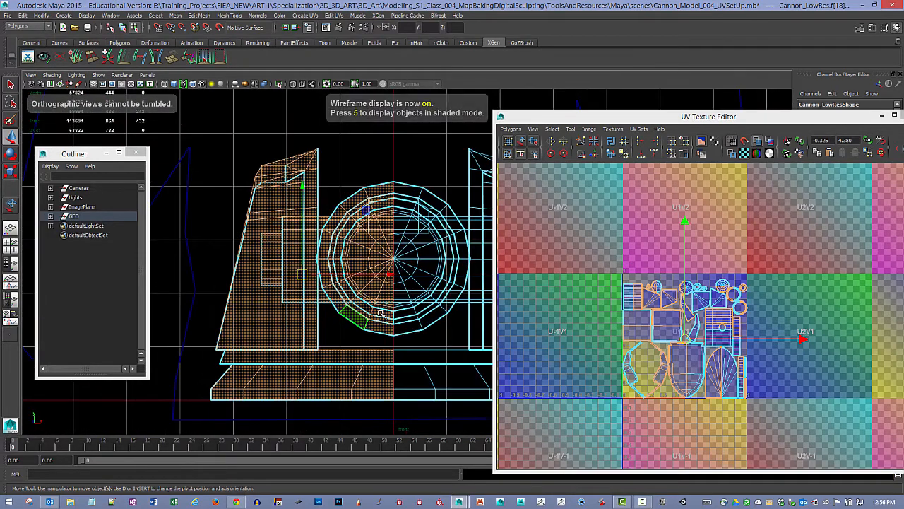
pyautogui.keyDown('alt'); pyautogui.moveTo(420, 328); pyautogui.dragTo(361, 306, button='middle'); pyautogui.keyUp('alt')
pyautogui.click(360, 306)
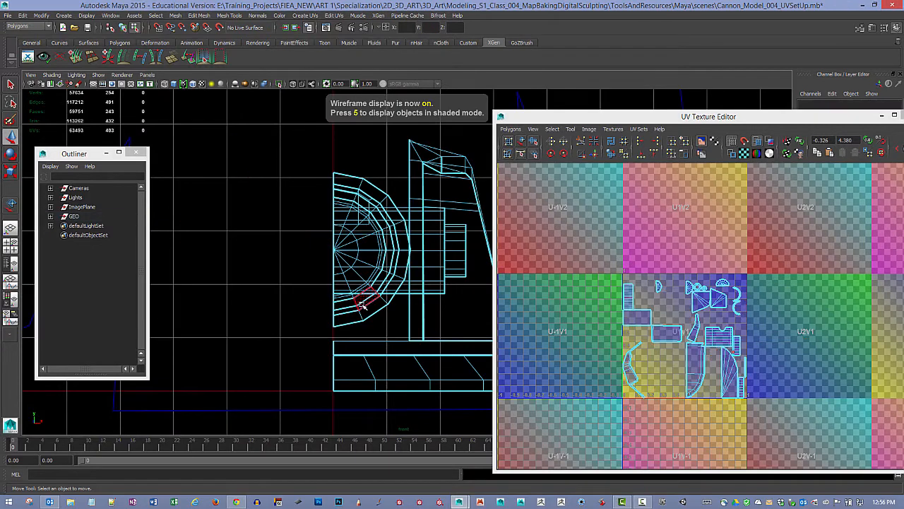
# Select all UVs of the remaining cannon half and move them one tile over in U, into the U2V1 tile.
pyautogui.press('space')
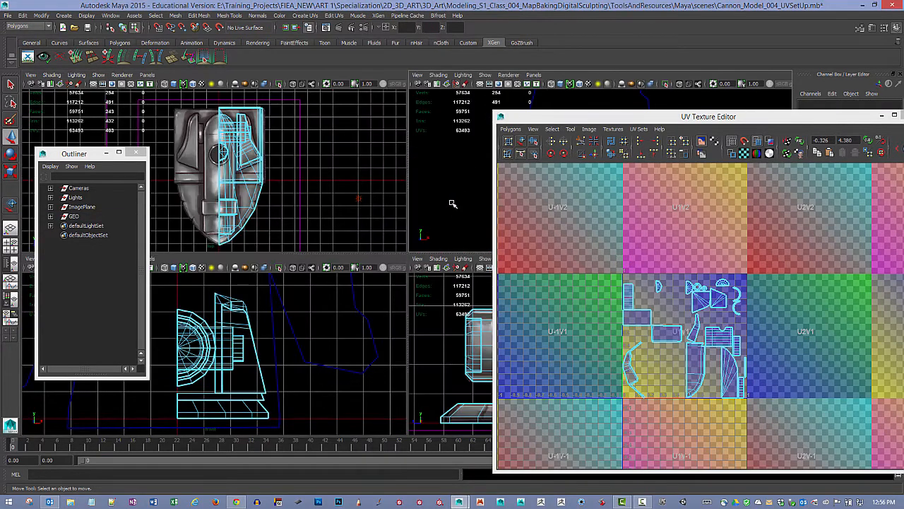
pyautogui.press('space')
pyautogui.keyDown('alt'); pyautogui.moveTo(424, 290); pyautogui.dragTo(413, 304); pyautogui.keyUp('alt')
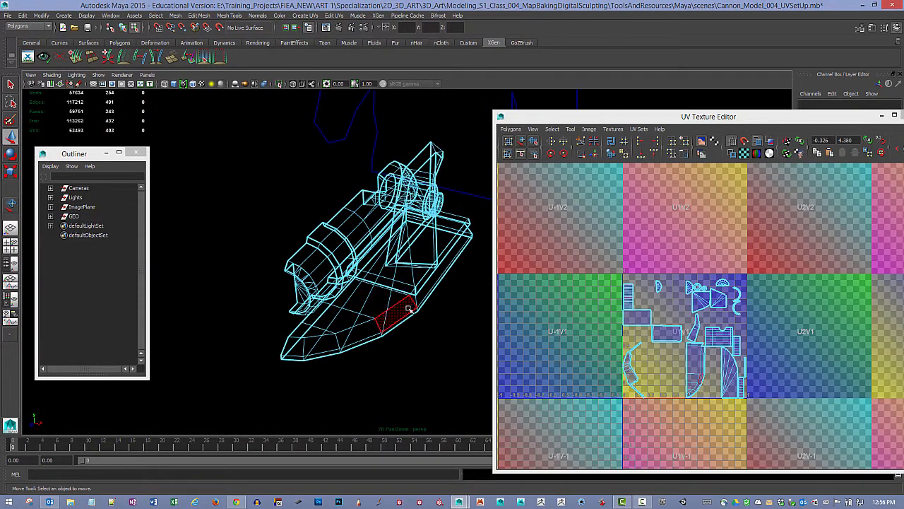
pyautogui.press('F8')
pyautogui.click(420, 357)
pyautogui.click(385, 287)
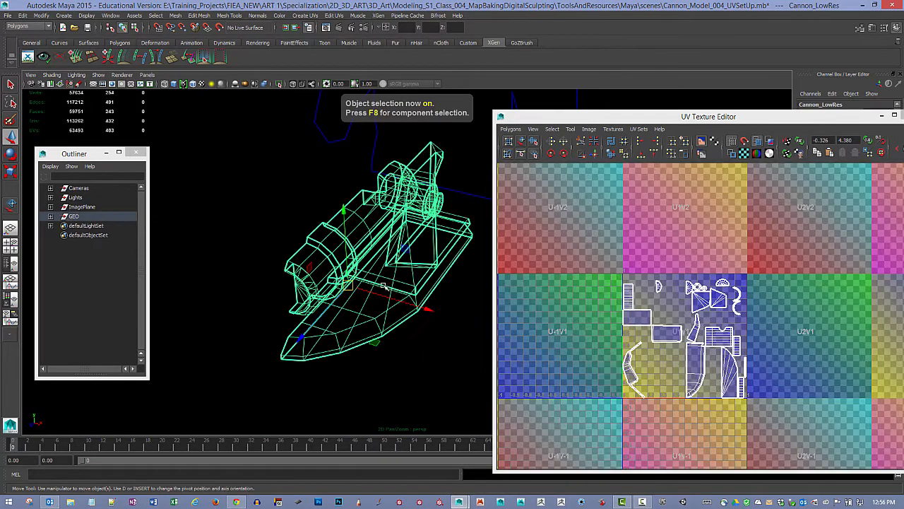
pyautogui.scroll(2, 512, 320)
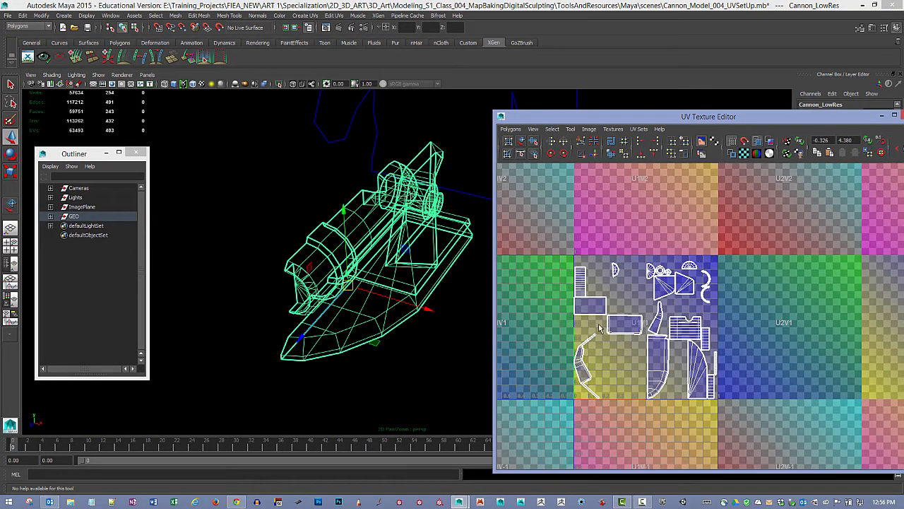
pyautogui.moveTo(600, 327); pyautogui.dragTo(611, 285, button='right')
pyautogui.moveTo(556, 247); pyautogui.dragTo(722, 422)
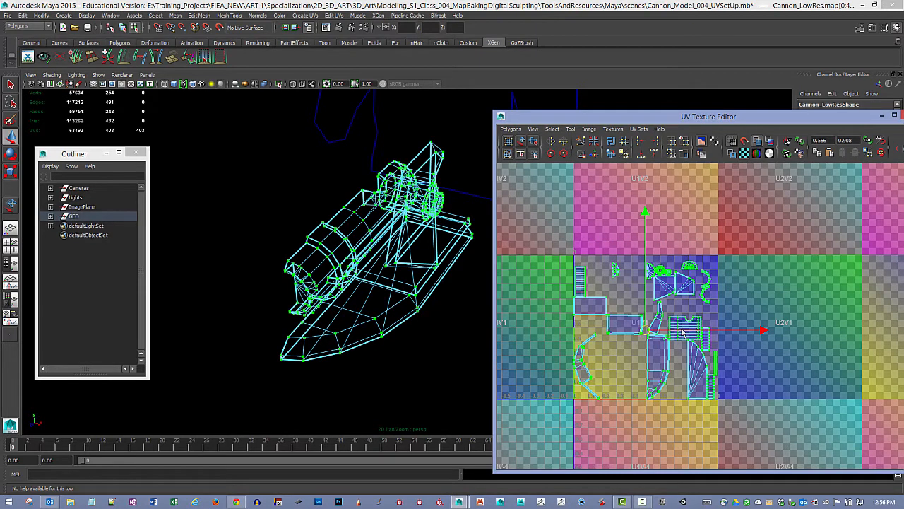
pyautogui.moveTo(683, 332); pyautogui.dragTo(831, 333)
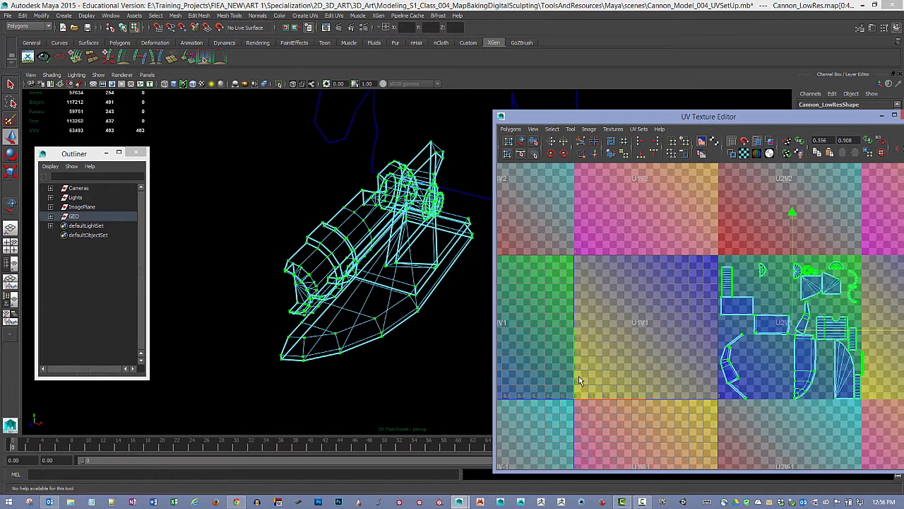
# Return the half cannon to object selection, expand the GEO group and duplicate Cannon_LowRes.
pyautogui.click(410, 347)
pyautogui.keyDown('alt'); pyautogui.moveTo(398, 350); pyautogui.dragTo(400, 347); pyautogui.keyUp('alt')
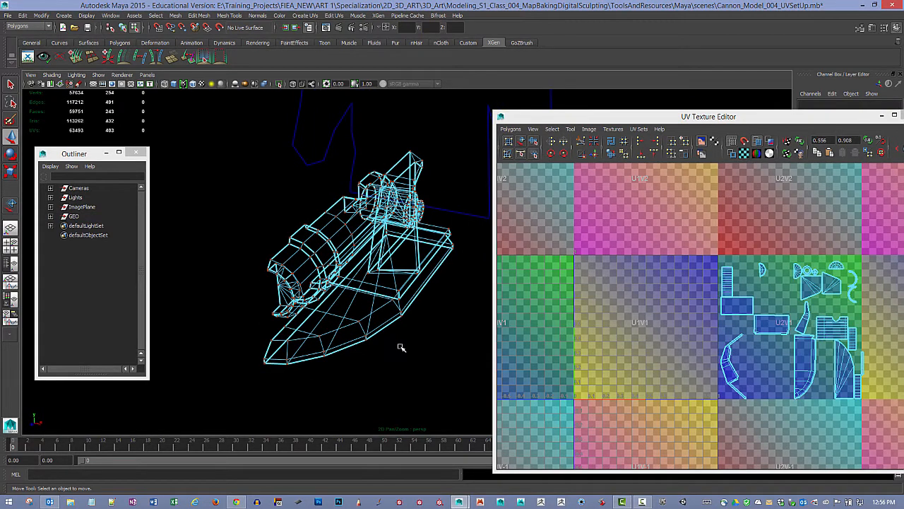
pyautogui.press('F8')
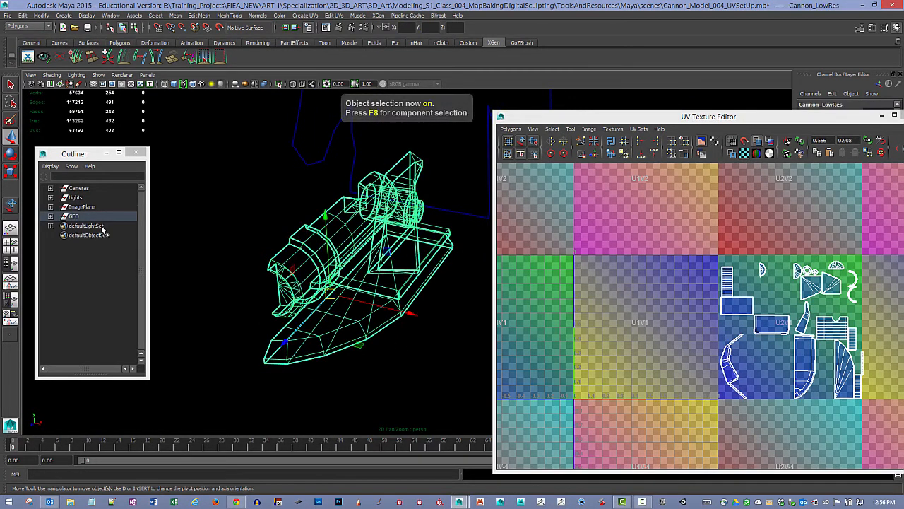
pyautogui.click(50, 217)
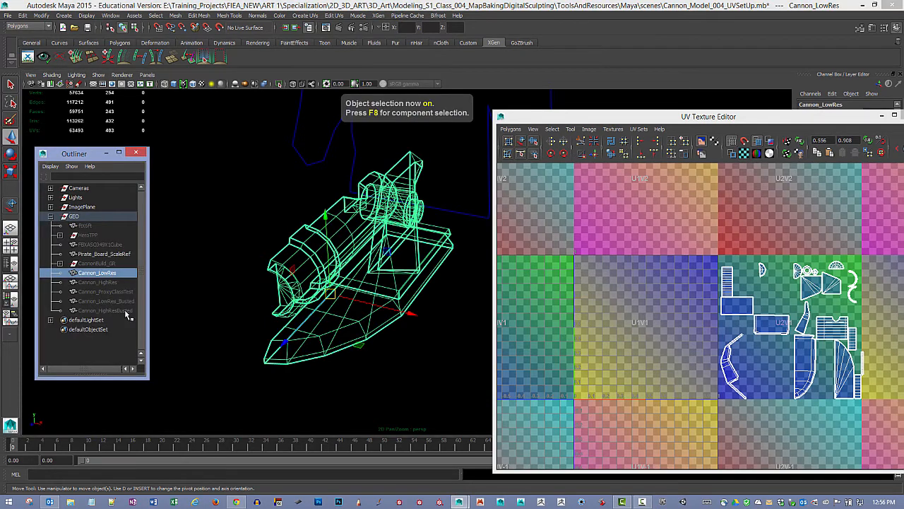
pyautogui.hotkey('ctrl', 'd')
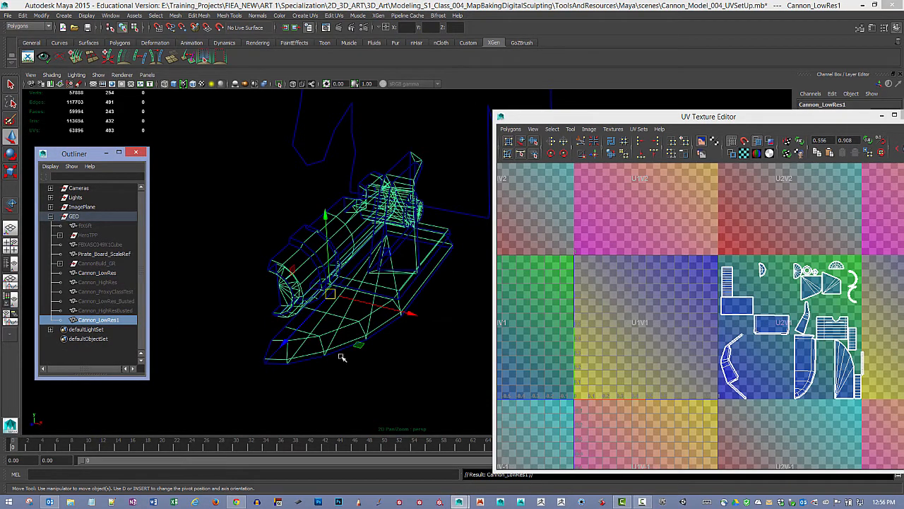
# Mirror the duplicated cannon half by setting its Scale X to -1.
pyautogui.moveTo(636, 117); pyautogui.dragTo(572, 246)
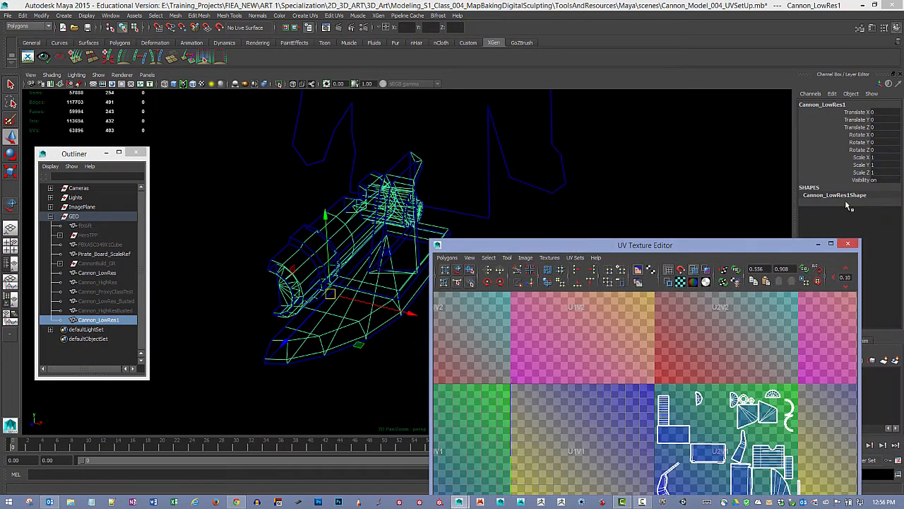
pyautogui.click(890, 157)
pyautogui.write('-1')
pyautogui.press('Return')
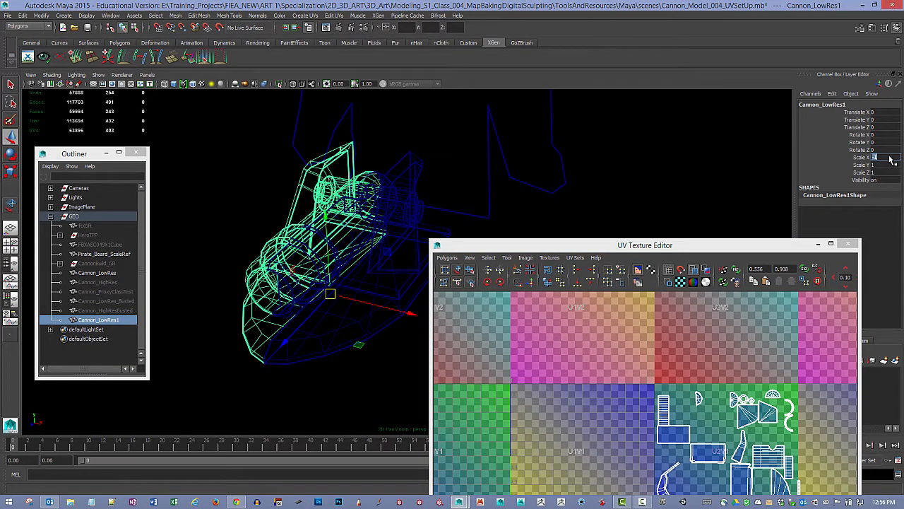
# Show the cannon in shaded display and freeze the transformations of the mirrored half.
pyautogui.keyDown('alt'); pyautogui.moveTo(403, 321); pyautogui.dragTo(402, 327); pyautogui.keyUp('alt')
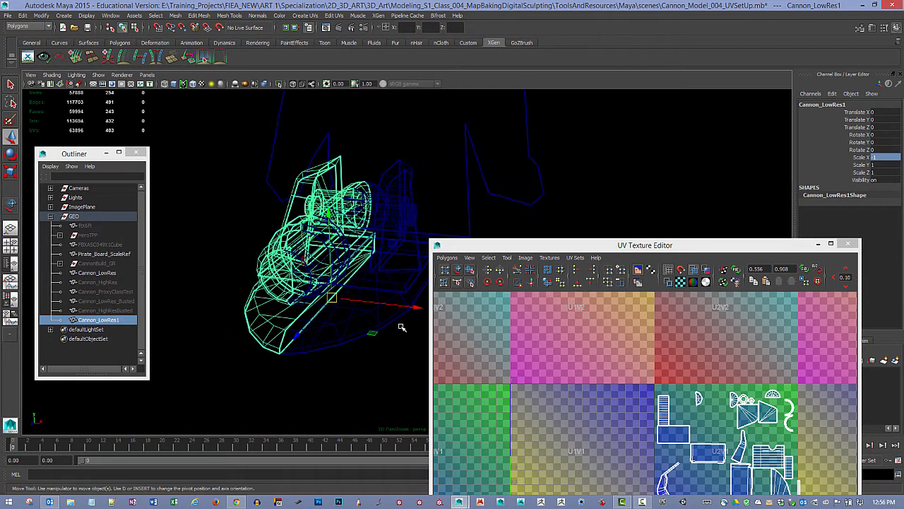
pyautogui.click(404, 330)
pyautogui.click(266, 276)
pyautogui.press('5')
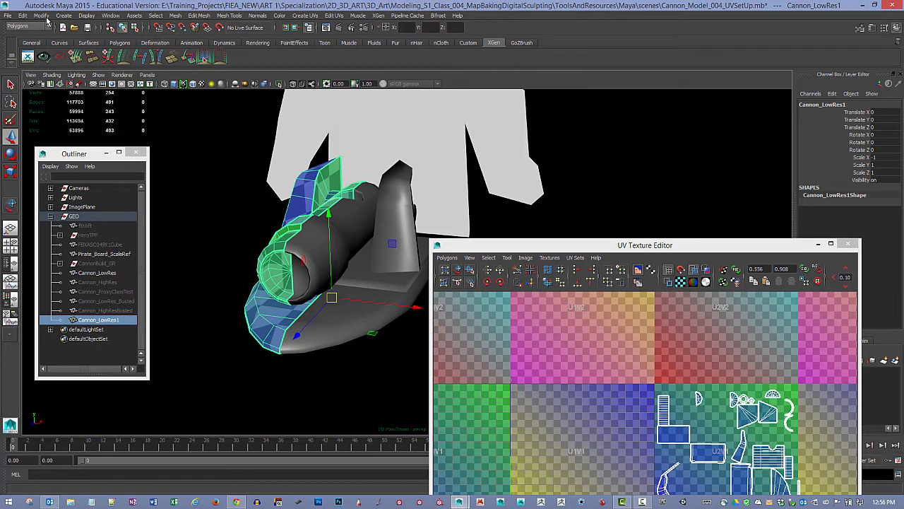
pyautogui.click(43, 16)
pyautogui.click(61, 47)
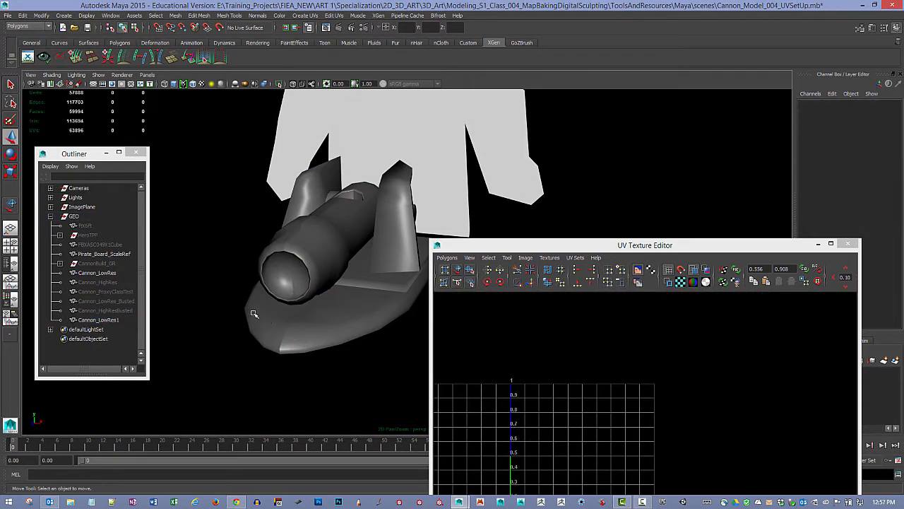
# Flip all UVs of the mirrored cannon half horizontally and move them one tile back in U, into the U1V1 tile.
pyautogui.moveTo(610, 251); pyautogui.dragTo(619, 135)
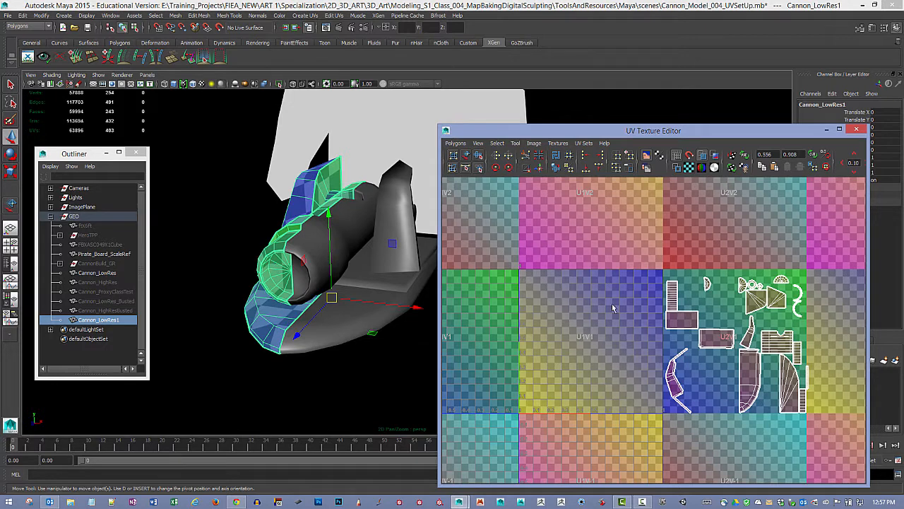
pyautogui.rightClick(690, 320)
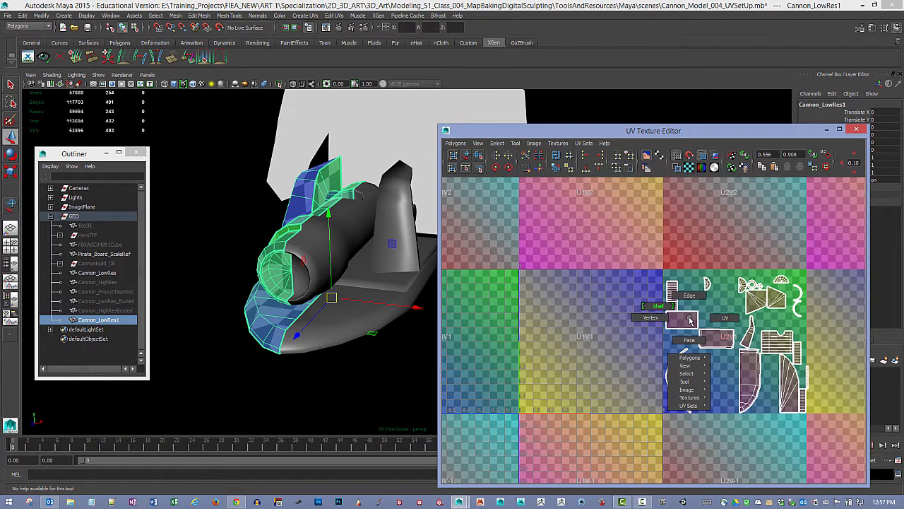
pyautogui.click(724, 317)
pyautogui.moveTo(650, 262); pyautogui.dragTo(830, 432)
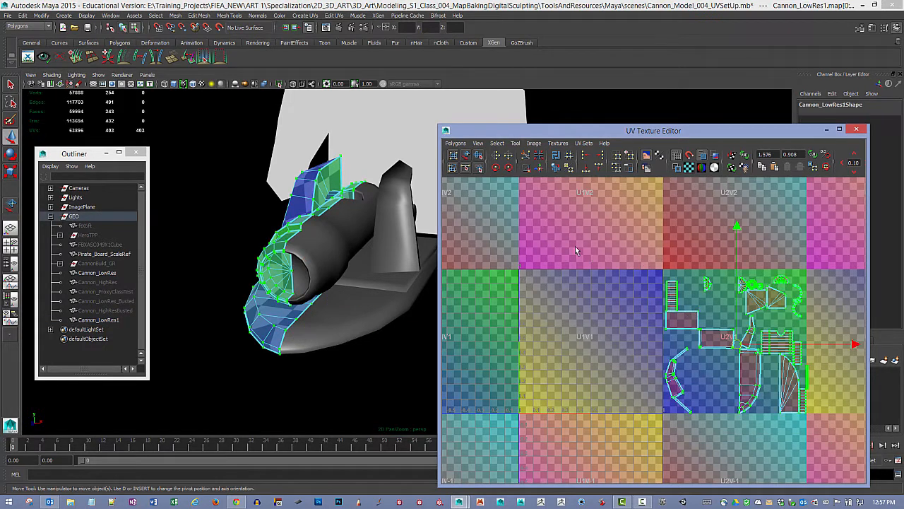
pyautogui.click(497, 156)
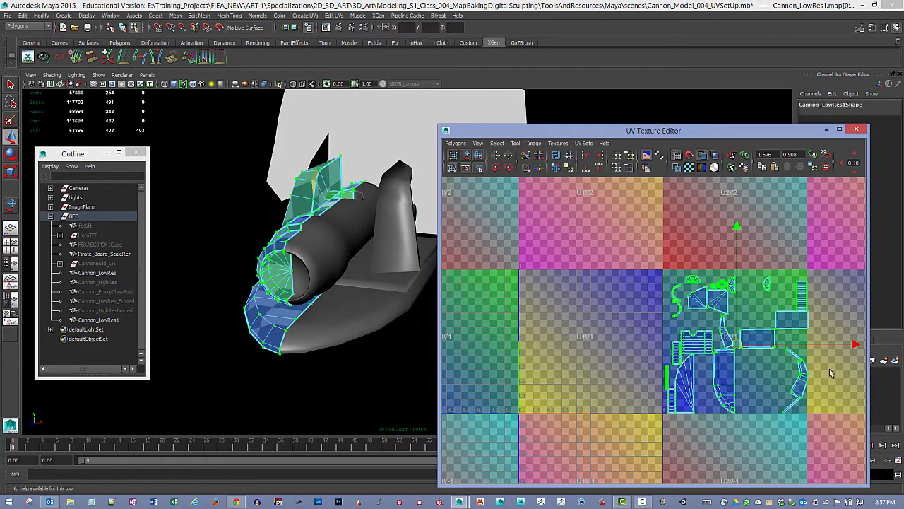
pyautogui.moveTo(851, 344); pyautogui.dragTo(696, 344)
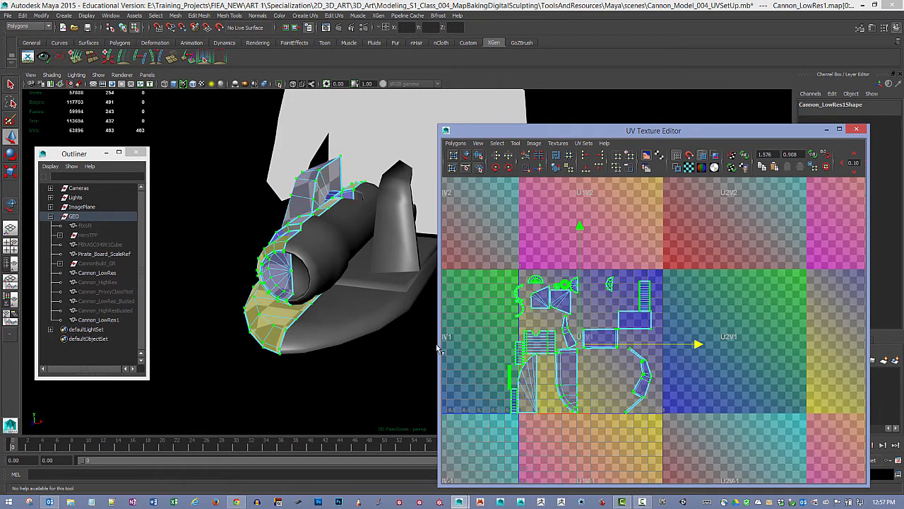
# Return to object selection, select the original and mirrored cannon halves together and save the scene.
pyautogui.press('F8')
pyautogui.click(404, 355)
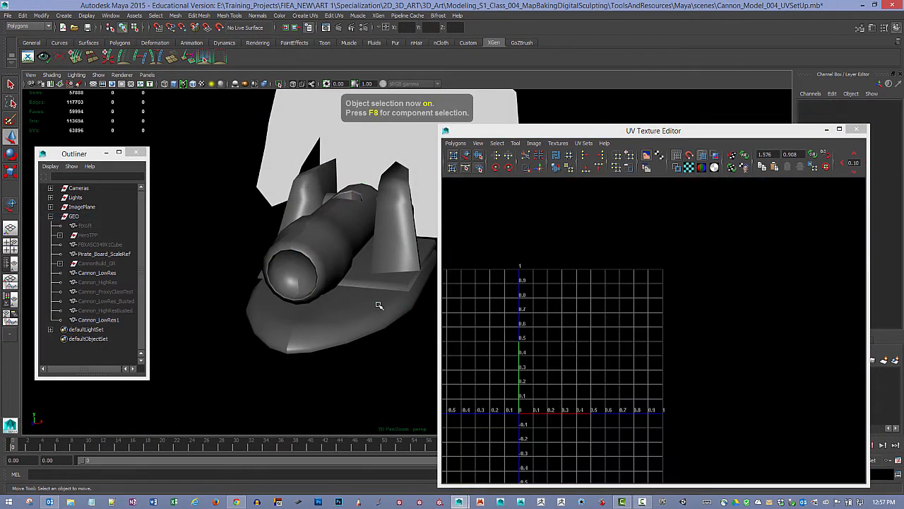
pyautogui.click(378, 305)
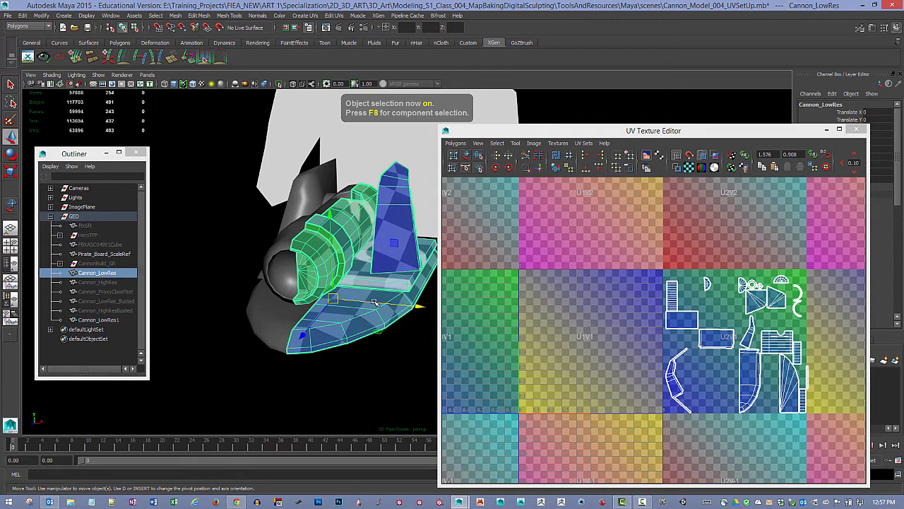
pyautogui.keyDown('shift'); pyautogui.click(275, 249); pyautogui.keyUp('shift')
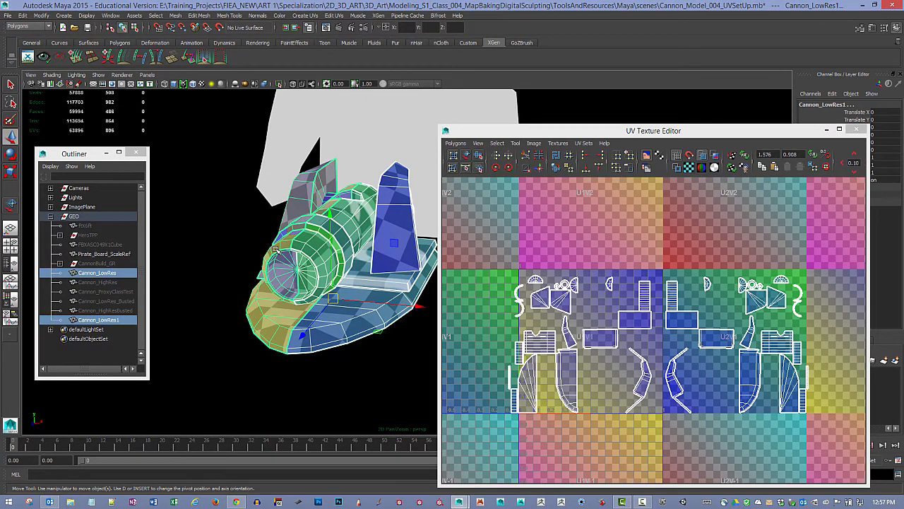
pyautogui.click(346, 361)
pyautogui.click(320, 329)
pyautogui.keyDown('shift'); pyautogui.click(272, 311); pyautogui.keyUp('shift')
pyautogui.hotkey('ctrl', 's')
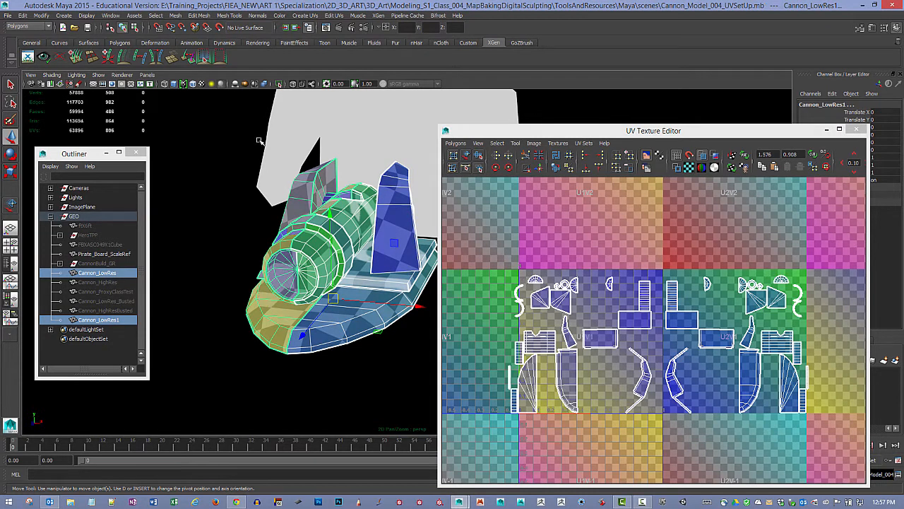
# Combine the two cannon halves into one mesh and delete its construction history.
pyautogui.click(174, 16)
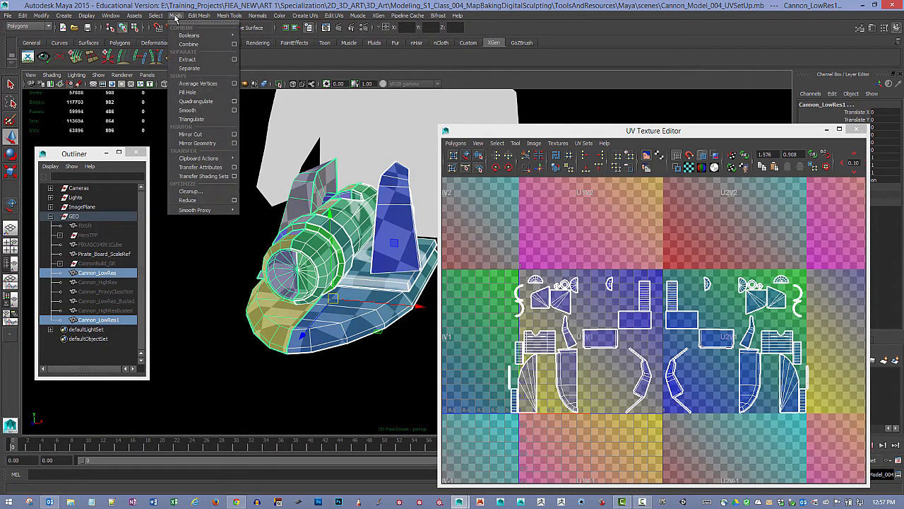
pyautogui.click(188, 44)
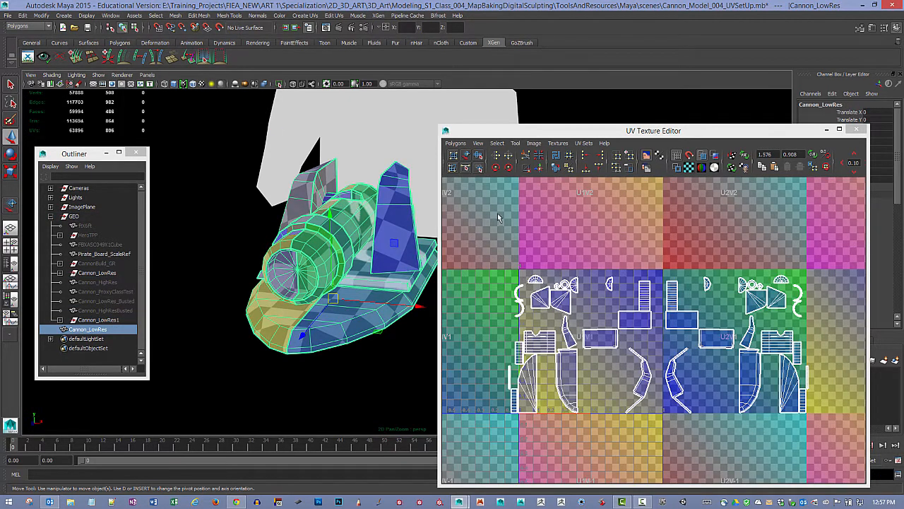
pyautogui.click(518, 134)
pyautogui.moveTo(519, 133); pyautogui.dragTo(476, 135)
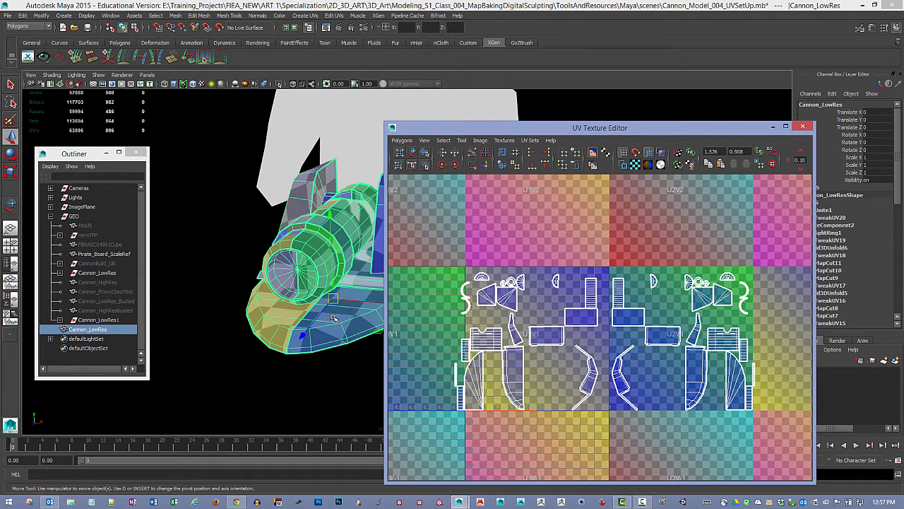
pyautogui.hotkey('alt', 'shift', 'd')
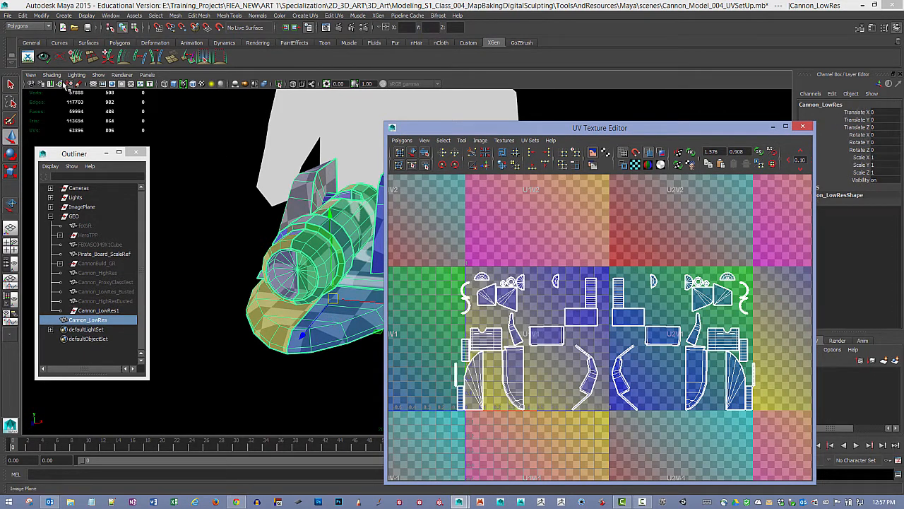
pyautogui.click(23, 16)
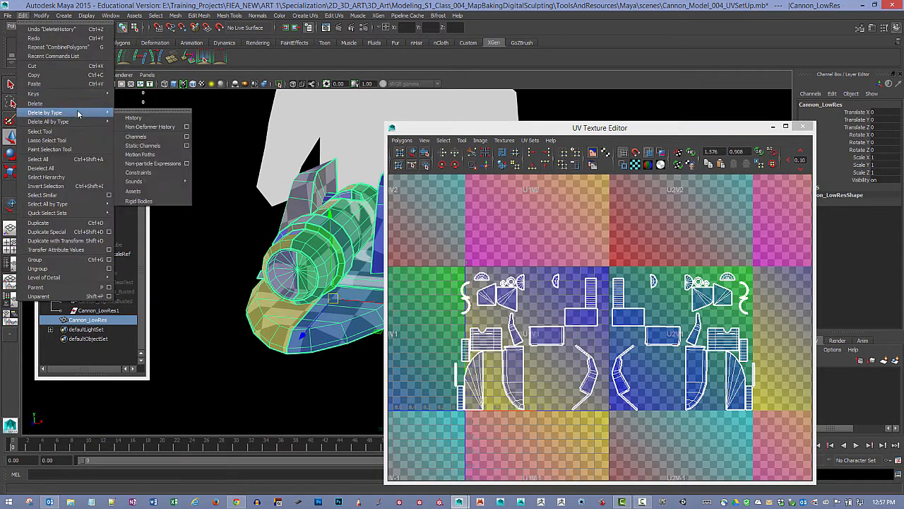
pyautogui.moveTo(77, 121)
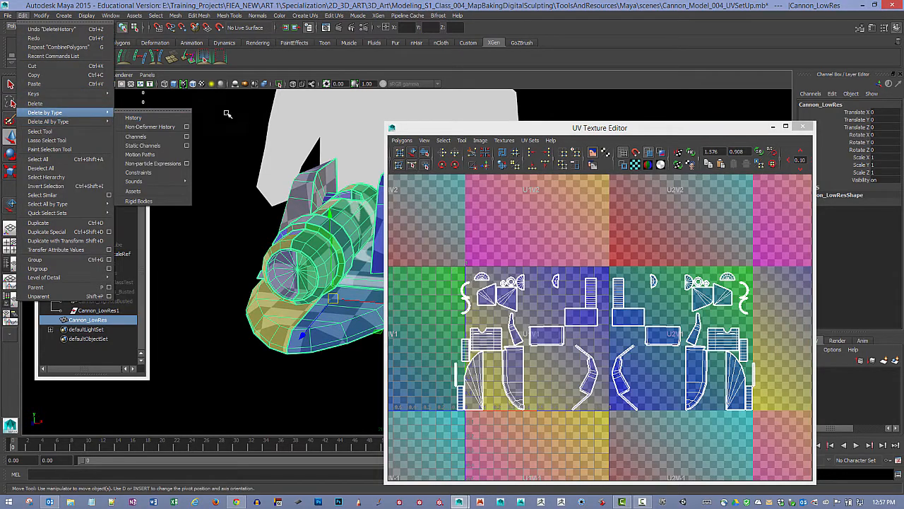
pyautogui.click(141, 127)
pyautogui.click(314, 251)
pyautogui.keyDown('alt'); pyautogui.moveTo(310, 226); pyautogui.dragTo(287, 236); pyautogui.keyUp('alt')
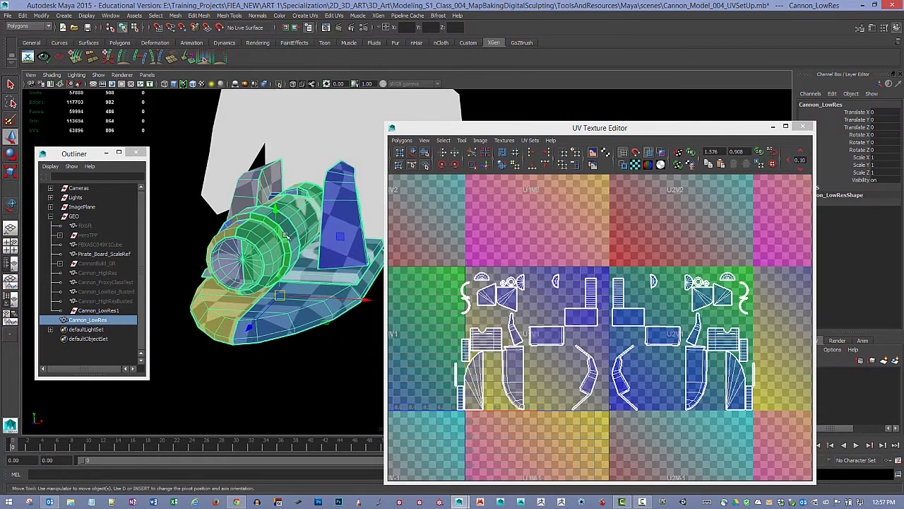
# Select all vertices of the combined cannon and merge them with a threshold of .0001.
pyautogui.keyDown('alt'); pyautogui.moveTo(240, 282); pyautogui.dragTo(325, 285); pyautogui.keyUp('alt')
pyautogui.press('F9')
pyautogui.moveTo(325, 285); pyautogui.dragTo(297, 292, button='right')
pyautogui.moveTo(167, 159); pyautogui.dragTo(433, 404)
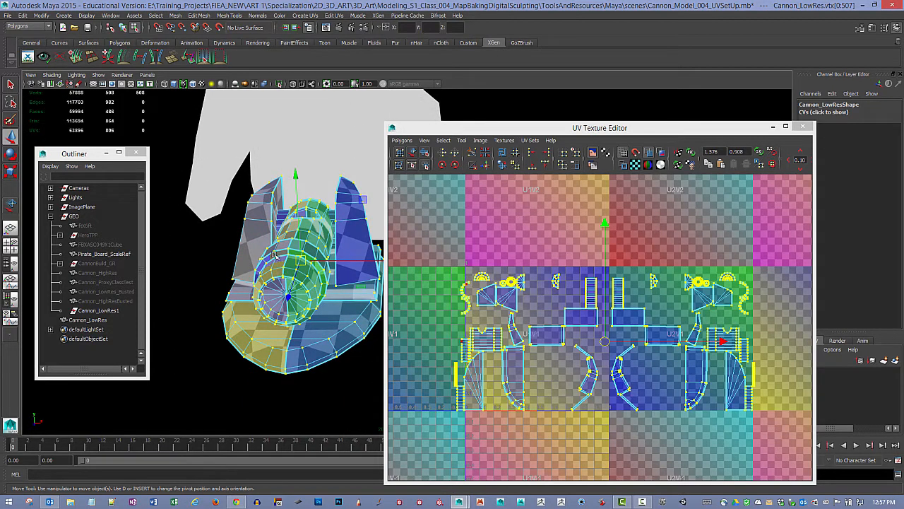
pyautogui.moveTo(310, 297); pyautogui.dragTo(311, 296, button='right')
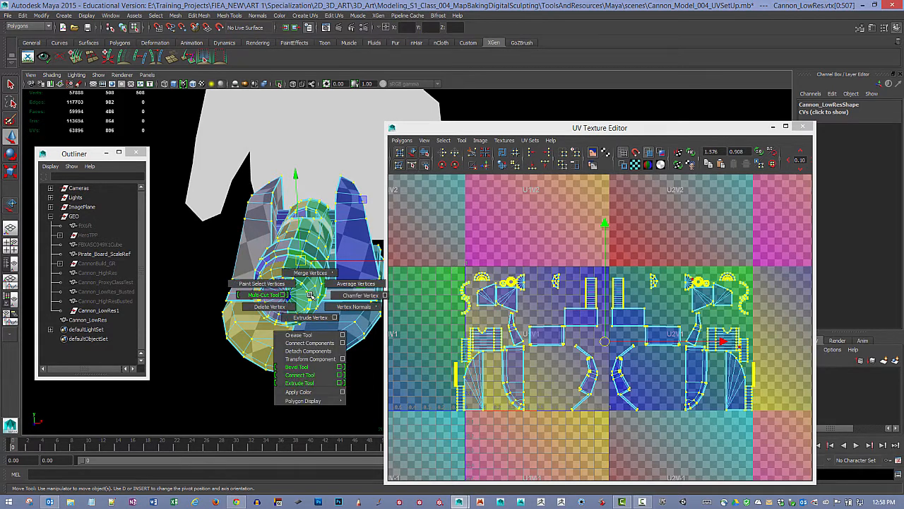
pyautogui.keyDown('shift'); pyautogui.moveTo(311, 295); pyautogui.dragTo(310, 269, button='right'); pyautogui.keyUp('shift')
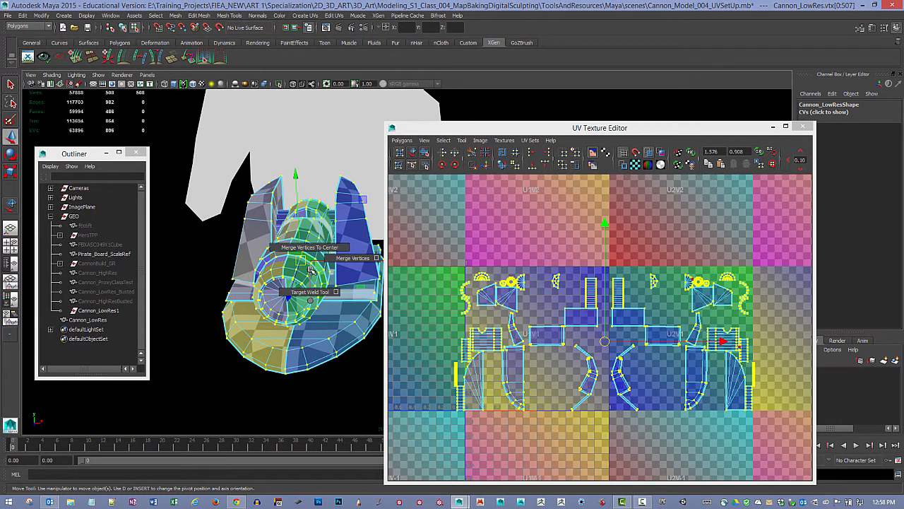
pyautogui.keyDown('shift'); pyautogui.moveTo(314, 265); pyautogui.dragTo(378, 260, button='right'); pyautogui.keyUp('shift')
pyautogui.moveTo(242, 346); pyautogui.dragTo(513, 240)
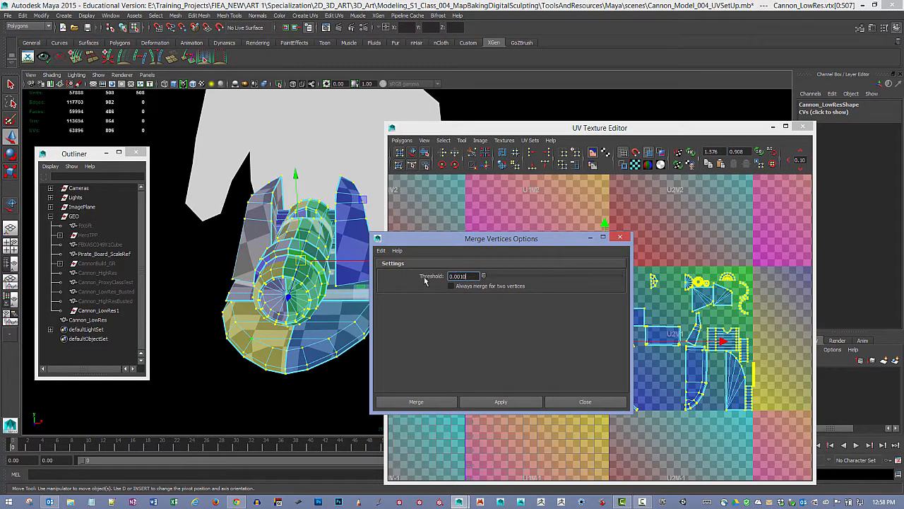
pyautogui.moveTo(472, 276); pyautogui.dragTo(431, 274)
pyautogui.write('.0')
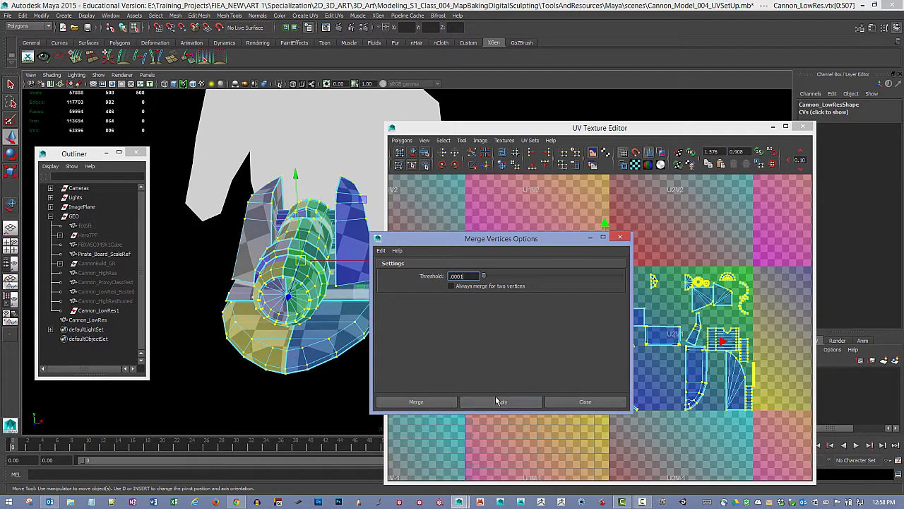
pyautogui.click(496, 402)
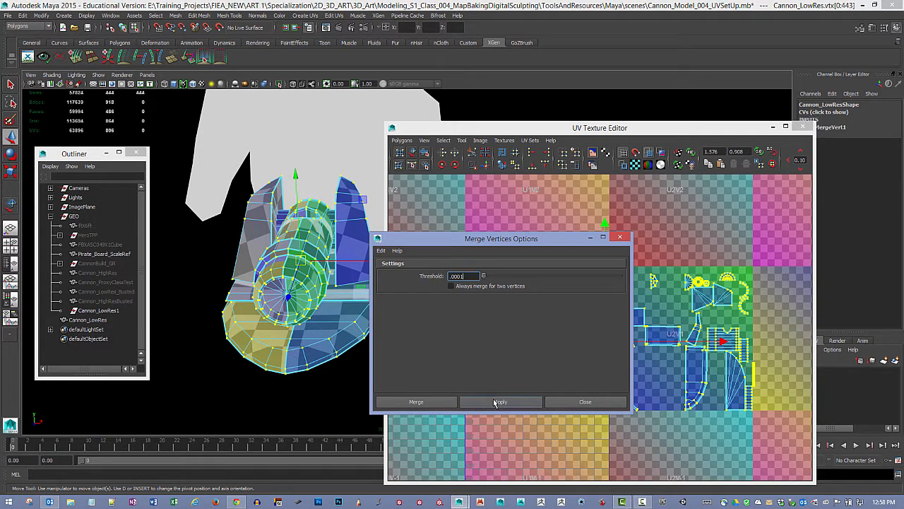
pyautogui.click(619, 238)
# Return the merged cannon to object selection and soften all of its edges.
pyautogui.click(302, 349)
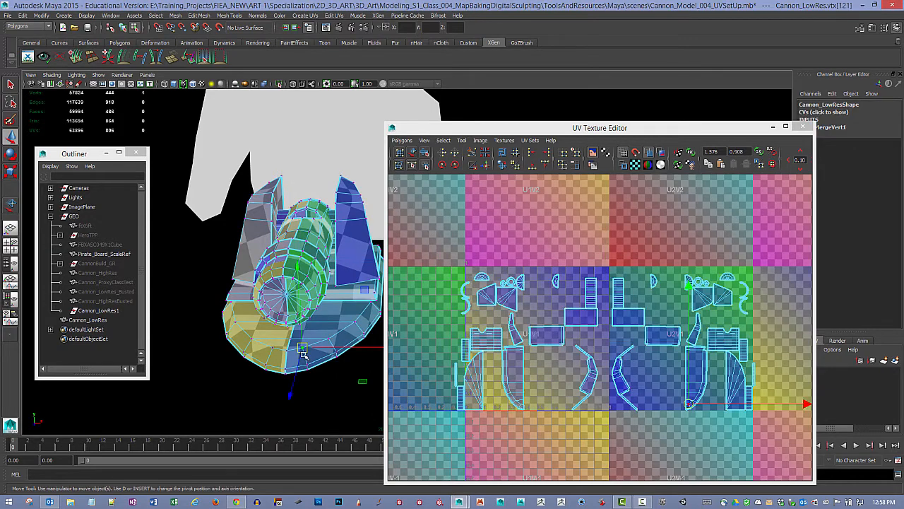
pyautogui.press('F8')
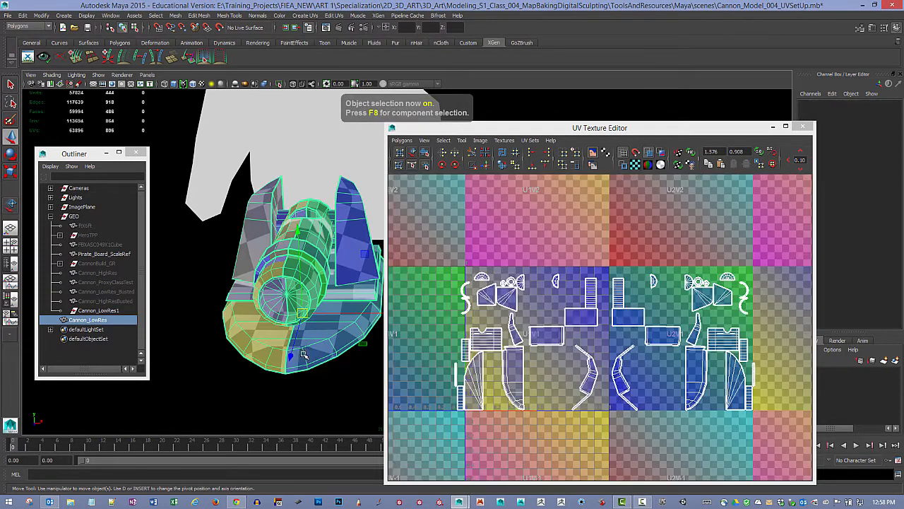
pyautogui.click(327, 369)
pyautogui.keyDown('alt'); pyautogui.moveTo(303, 377); pyautogui.dragTo(310, 302); pyautogui.keyUp('alt')
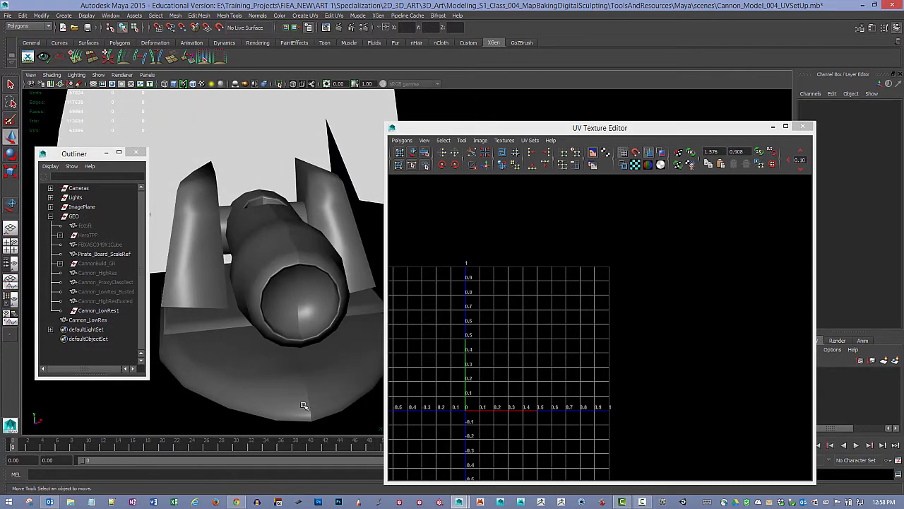
pyautogui.keyDown('alt'); pyautogui.moveTo(343, 382); pyautogui.dragTo(288, 377); pyautogui.keyUp('alt')
pyautogui.click(276, 386)
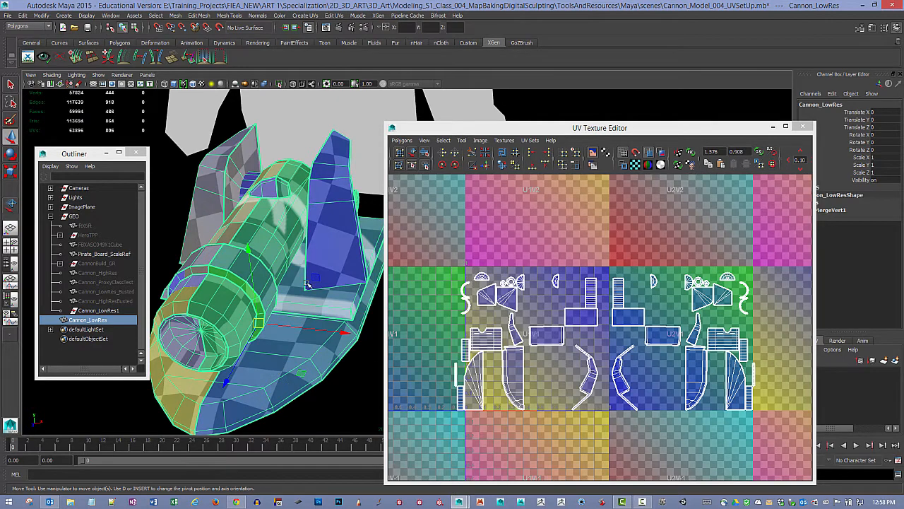
pyautogui.click(259, 16)
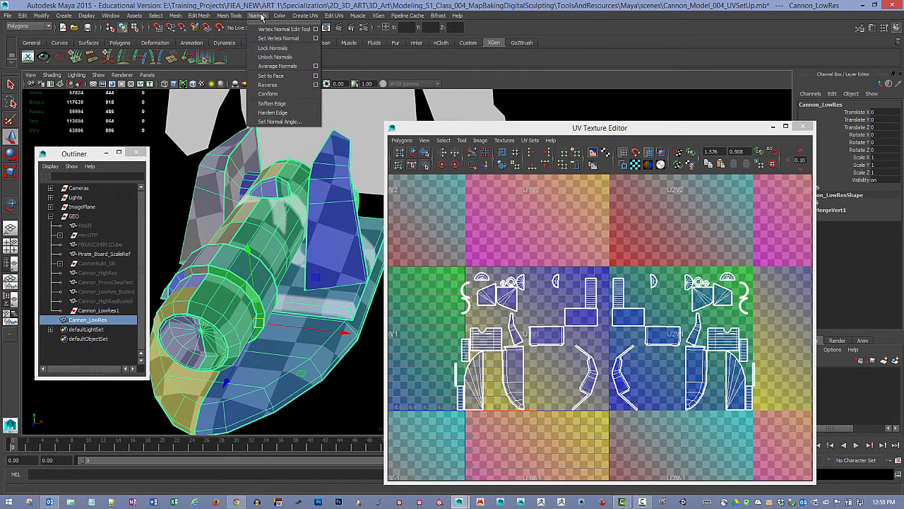
pyautogui.click(272, 103)
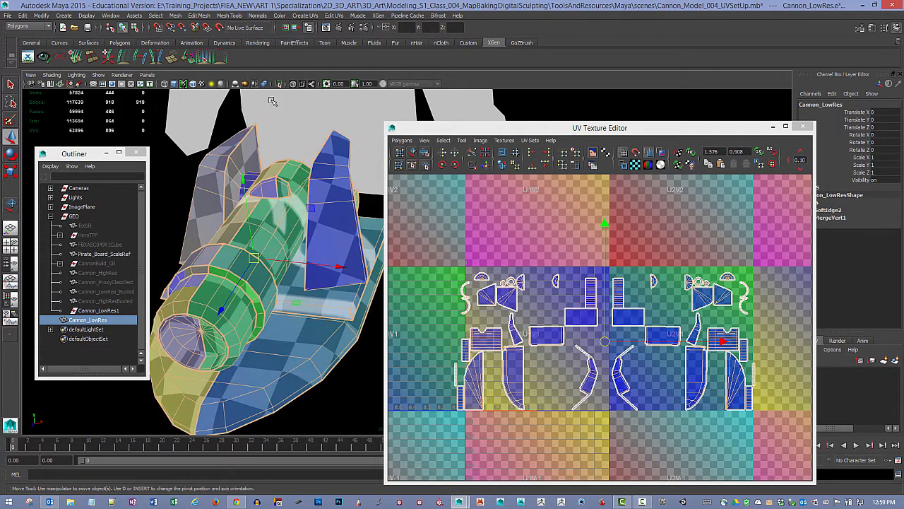
pyautogui.click(358, 349)
pyautogui.keyDown('alt'); pyautogui.moveTo(358, 348); pyautogui.dragTo(291, 245); pyautogui.keyUp('alt')
pyautogui.click(327, 275)
pyautogui.click(303, 347)
# Apply custom polygon display to all objects, with border edges highlighted at an edge width of 3.
pyautogui.click(291, 246)
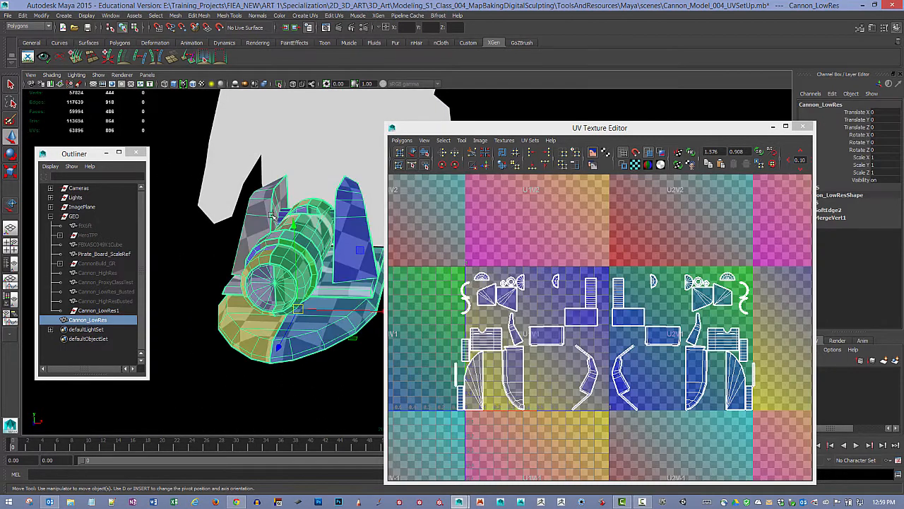
pyautogui.click(87, 15)
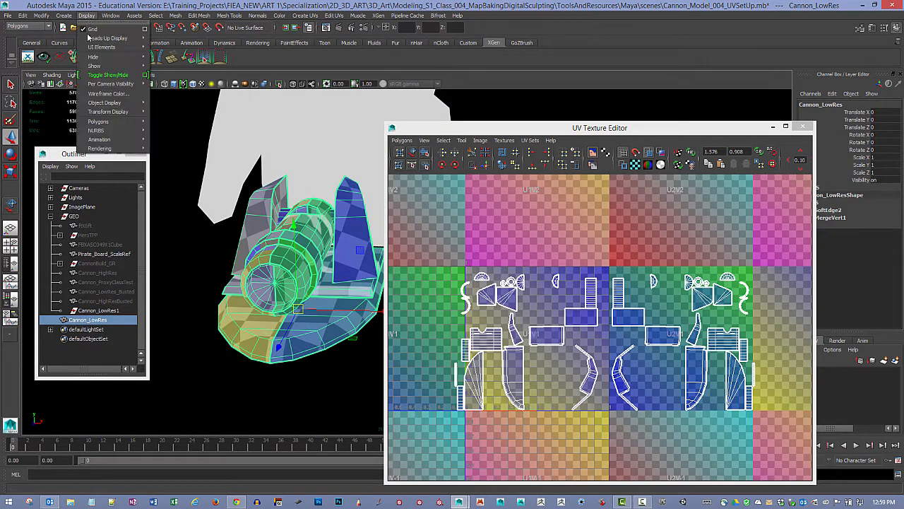
pyautogui.moveTo(117, 123)
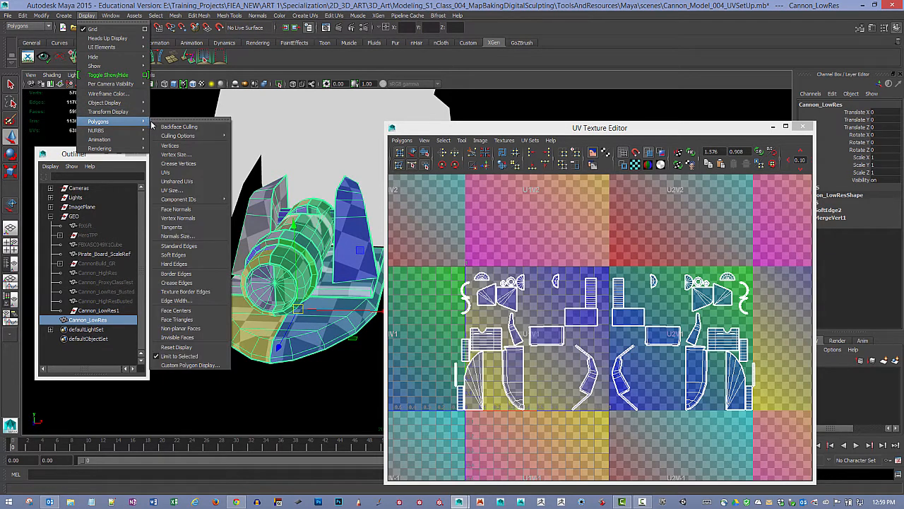
pyautogui.click(209, 366)
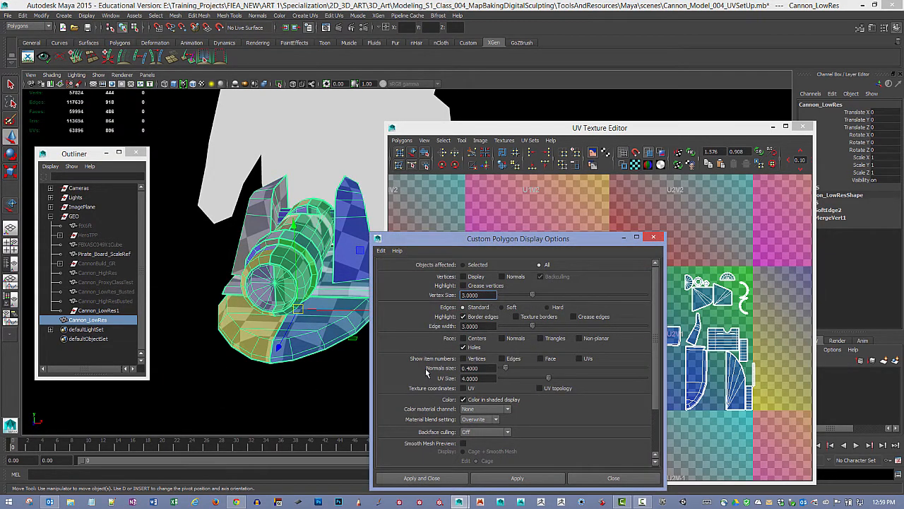
pyautogui.moveTo(522, 241); pyautogui.dragTo(577, 204)
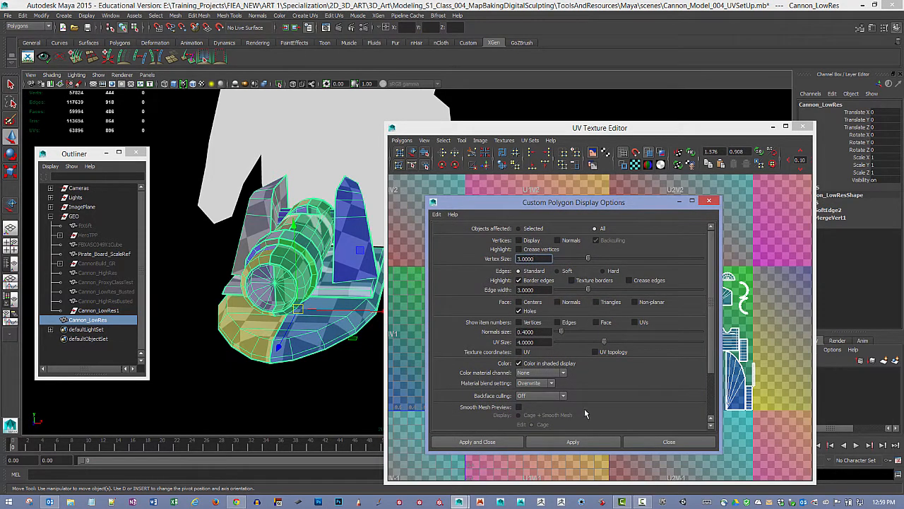
pyautogui.click(585, 443)
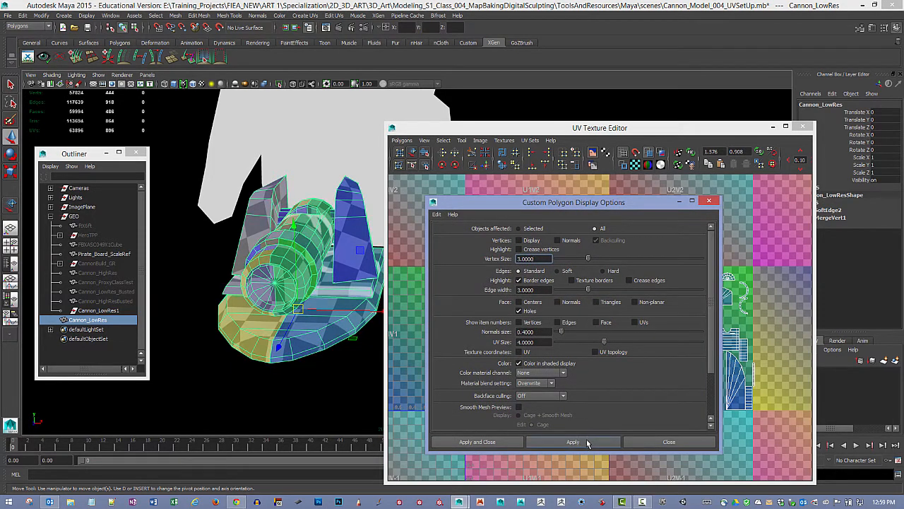
# Inspect the cannon in wireframe for open borders, and highlight texture borders instead of border edges on all objects.
pyautogui.keyDown('alt'); pyautogui.moveTo(314, 385); pyautogui.dragTo(397, 332); pyautogui.keyUp('alt')
pyautogui.press('4')
pyautogui.keyDown('alt'); pyautogui.moveTo(284, 280); pyautogui.dragTo(466, 352, button='right'); pyautogui.keyUp('alt')
pyautogui.keyDown('alt'); pyautogui.moveTo(240, 304); pyautogui.dragTo(288, 288, button='middle'); pyautogui.keyUp('alt')
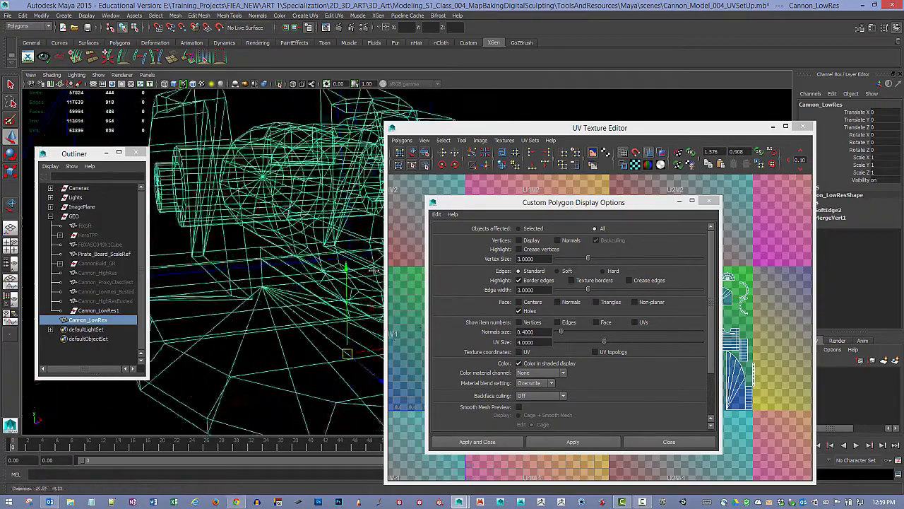
pyautogui.keyDown('alt'); pyautogui.moveTo(288, 288); pyautogui.dragTo(318, 327); pyautogui.keyUp('alt')
pyautogui.click(572, 280)
pyautogui.click(532, 281)
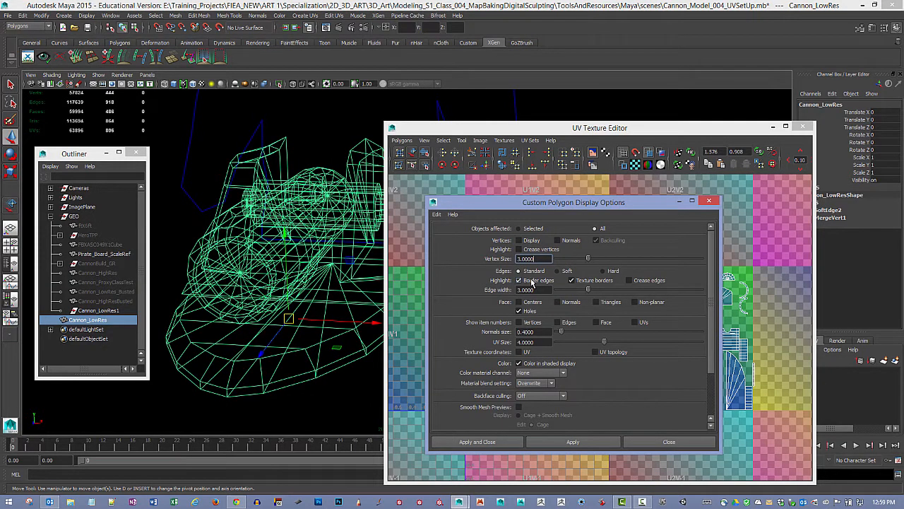
pyautogui.click(596, 442)
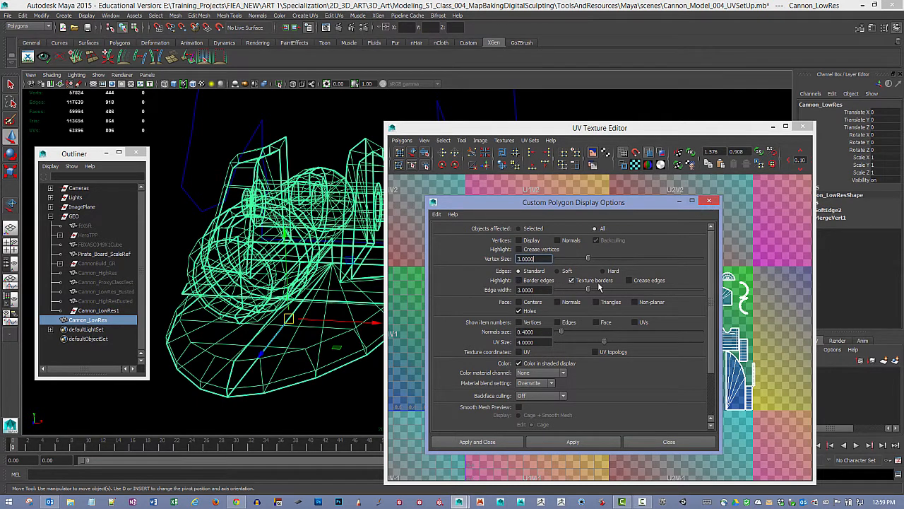
pyautogui.click(708, 202)
# Reposition the UV Texture Editor to give the viewport room and return the cannon to shaded display.
pyautogui.moveTo(592, 135); pyautogui.dragTo(633, 70)
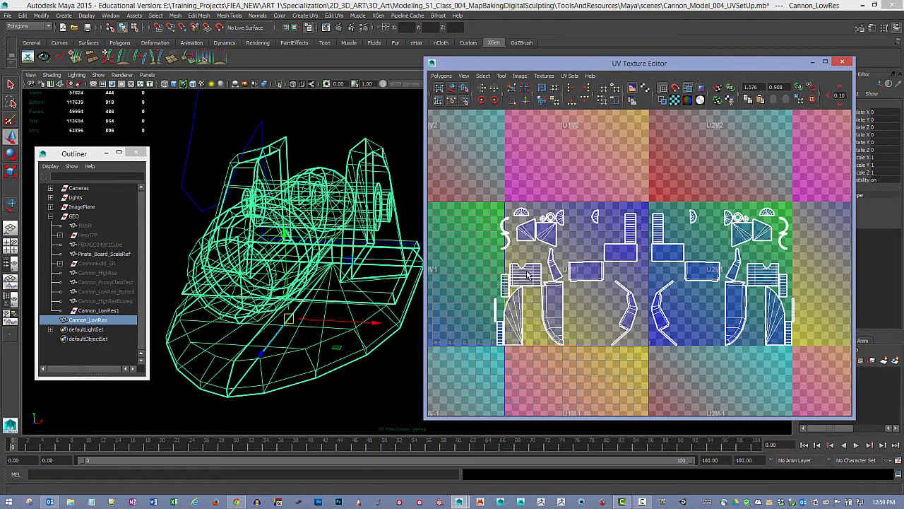
pyautogui.click(351, 363)
pyautogui.click(329, 323)
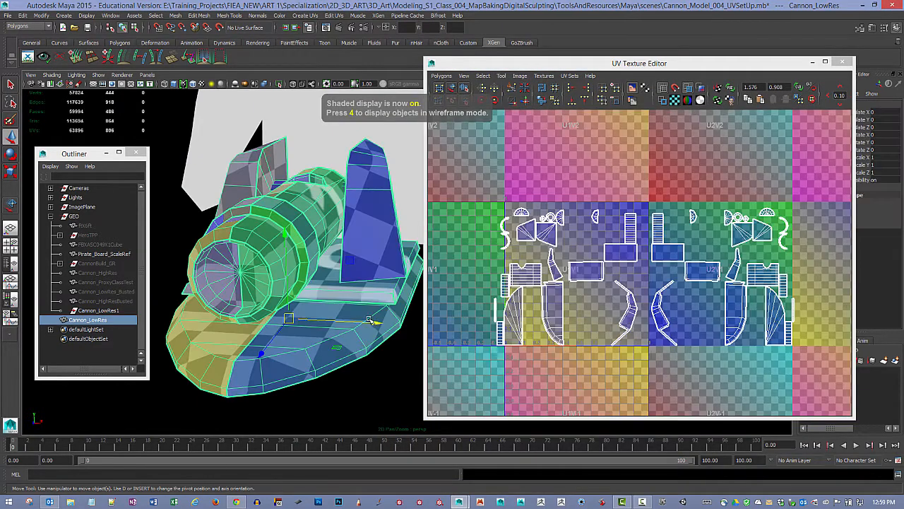
pyautogui.keyDown('alt'); pyautogui.moveTo(329, 323); pyautogui.dragTo(454, 286); pyautogui.keyUp('alt')
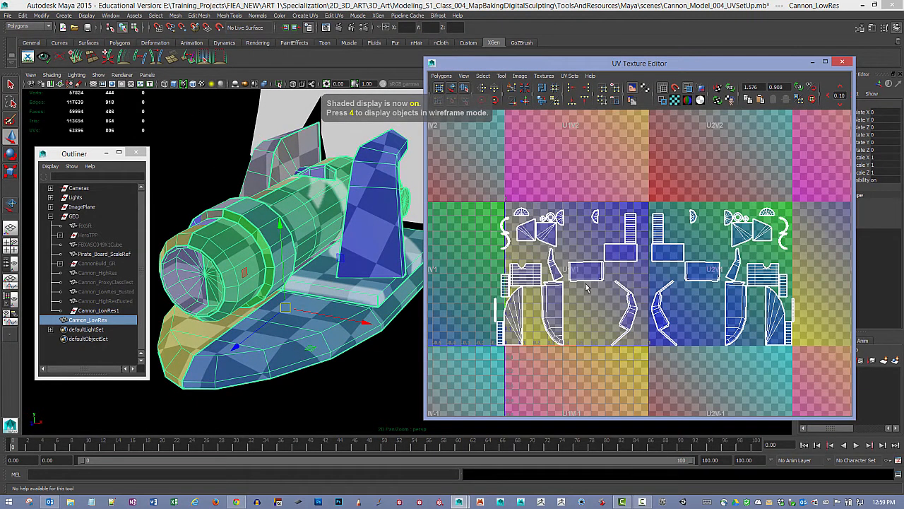
# Select the centre-line edges of the base top's half shell and join its mirrored half with Move and Sew UV Edges.
pyautogui.keyDown('alt'); pyautogui.moveTo(591, 262); pyautogui.dragTo(735, 311, button='right'); pyautogui.keyUp('alt')
pyautogui.keyDown('alt'); pyautogui.moveTo(569, 310); pyautogui.dragTo(638, 292, button='middle'); pyautogui.keyUp('alt')
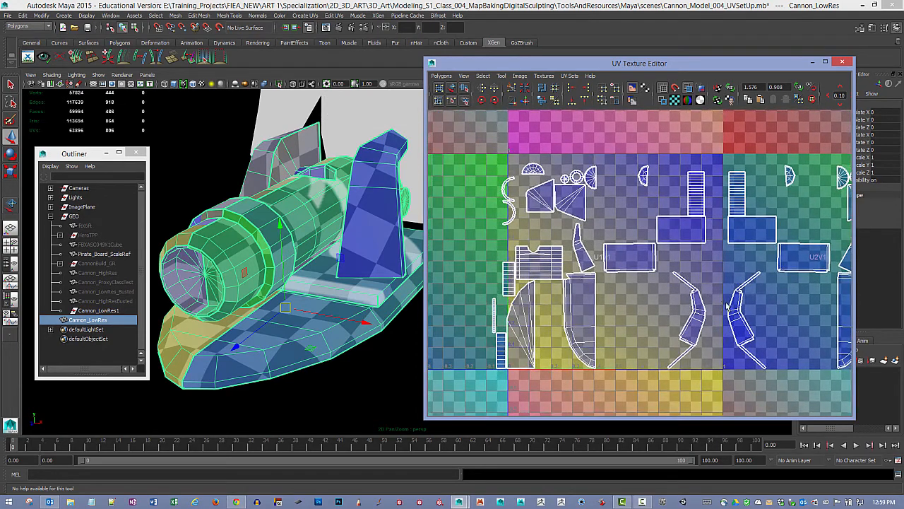
pyautogui.keyDown('alt'); pyautogui.moveTo(726, 305); pyautogui.dragTo(644, 259, button='middle'); pyautogui.keyUp('alt')
pyautogui.keyDown('alt'); pyautogui.moveTo(494, 253); pyautogui.dragTo(523, 258, button='right'); pyautogui.keyUp('alt')
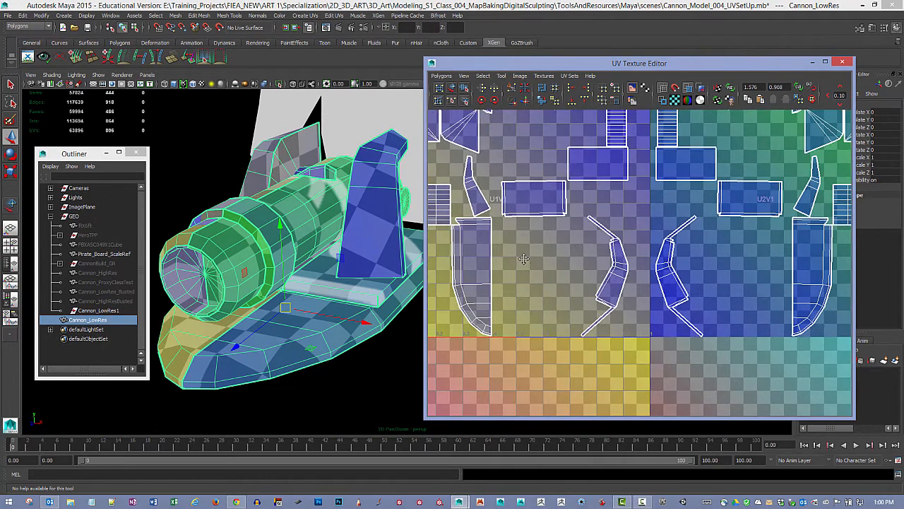
pyautogui.keyDown('alt'); pyautogui.moveTo(524, 259); pyautogui.dragTo(551, 256, button='middle'); pyautogui.keyUp('alt')
pyautogui.moveTo(538, 258); pyautogui.dragTo(537, 237, button='right')
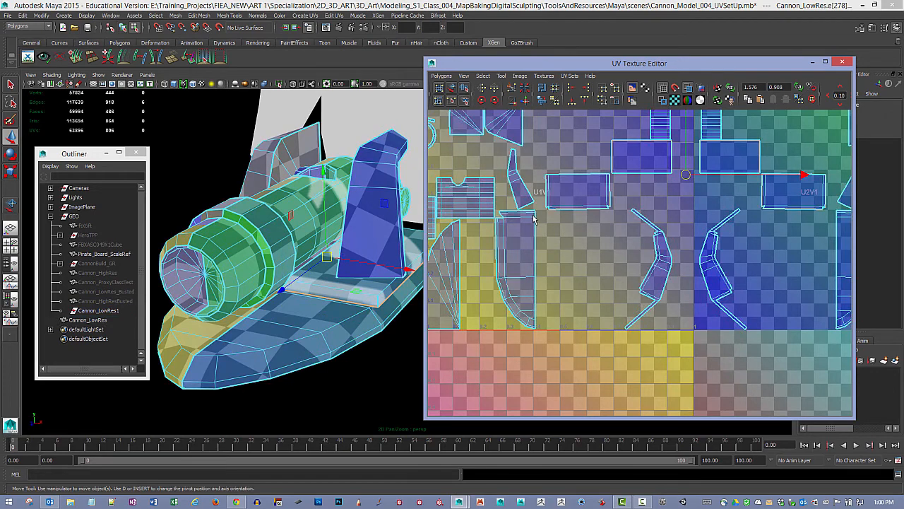
pyautogui.moveTo(527, 244); pyautogui.dragTo(551, 324)
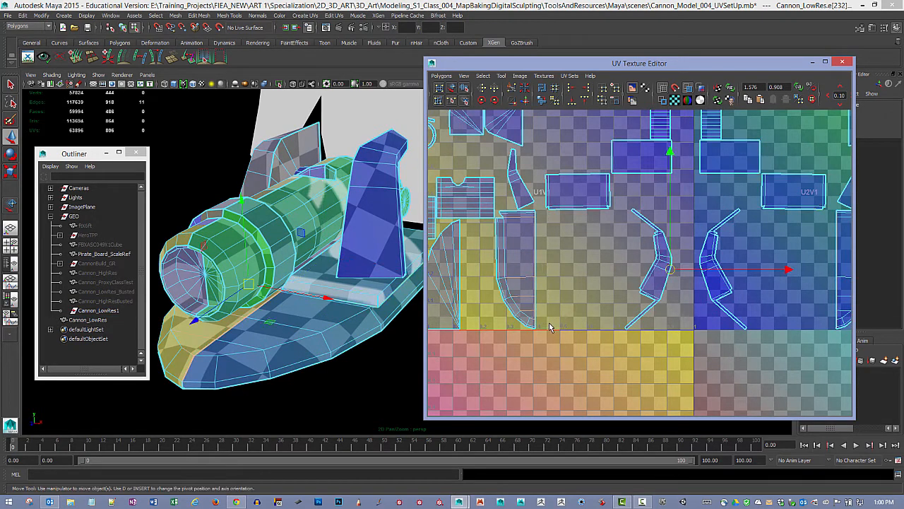
pyautogui.keyDown('alt'); pyautogui.moveTo(507, 251); pyautogui.dragTo(597, 290, button='right'); pyautogui.keyUp('alt')
pyautogui.keyDown('alt'); pyautogui.moveTo(598, 290); pyautogui.dragTo(616, 340, button='middle'); pyautogui.keyUp('alt')
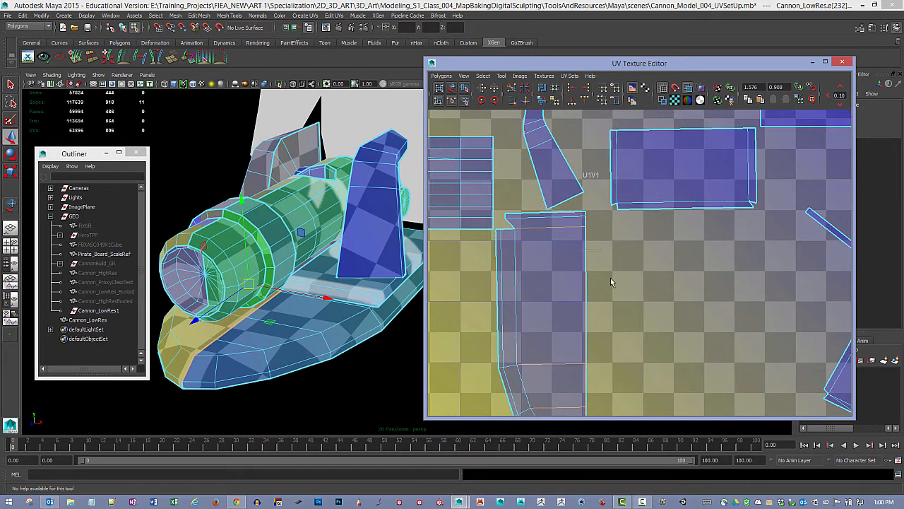
pyautogui.moveTo(611, 282); pyautogui.dragTo(622, 409)
pyautogui.keyDown('alt'); pyautogui.moveTo(635, 379); pyautogui.dragTo(642, 293, button='middle'); pyautogui.keyUp('alt')
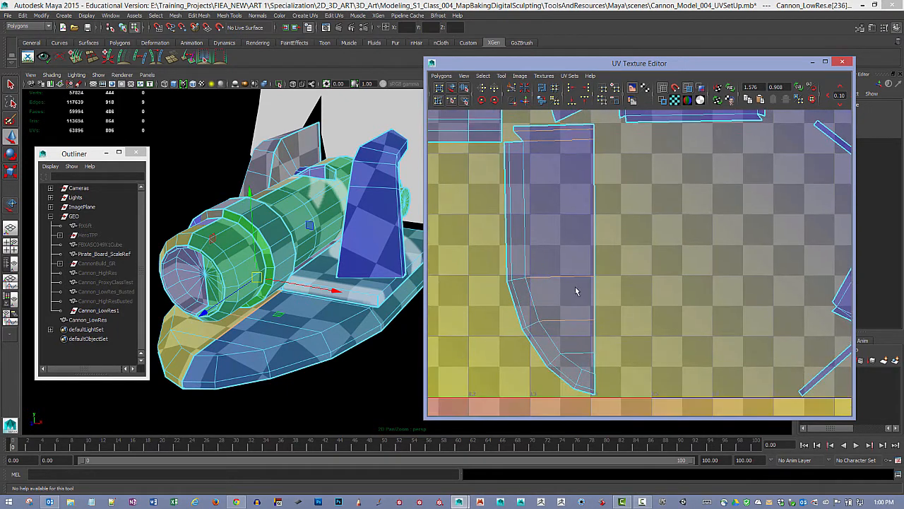
pyautogui.keyDown('ctrl'); pyautogui.keyDown('shift'); pyautogui.moveTo(615, 368); pyautogui.dragTo(600, 392); pyautogui.keyUp('shift'); pyautogui.keyUp('ctrl')
pyautogui.click(441, 75)
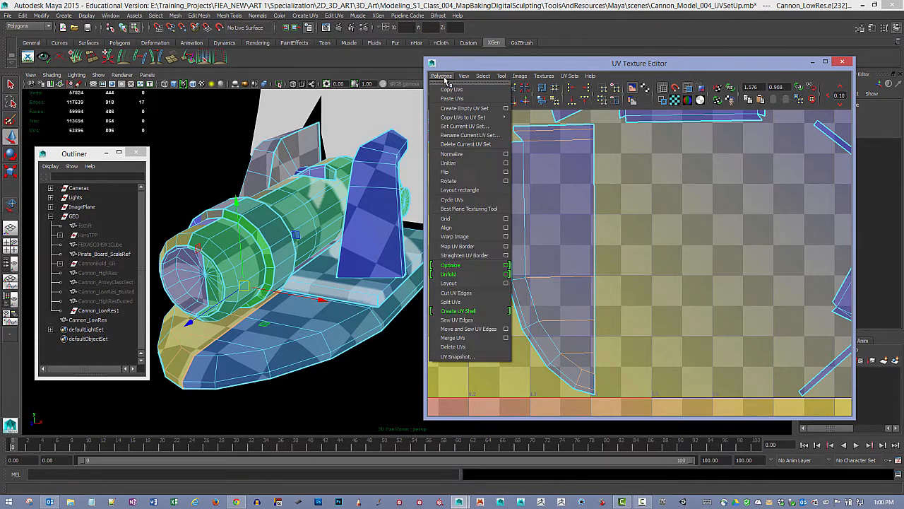
pyautogui.click(484, 329)
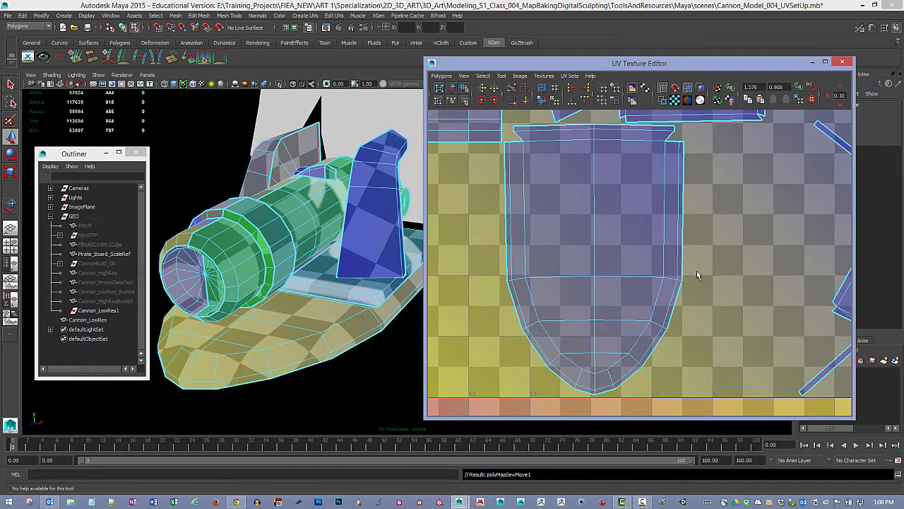
# Move the sewn base-top UV shell out of the main tile into tile U-1V-1 with the Move UV Shell tool.
pyautogui.scroll(-5, 587, 229)
pyautogui.scroll(-4, 587, 229)
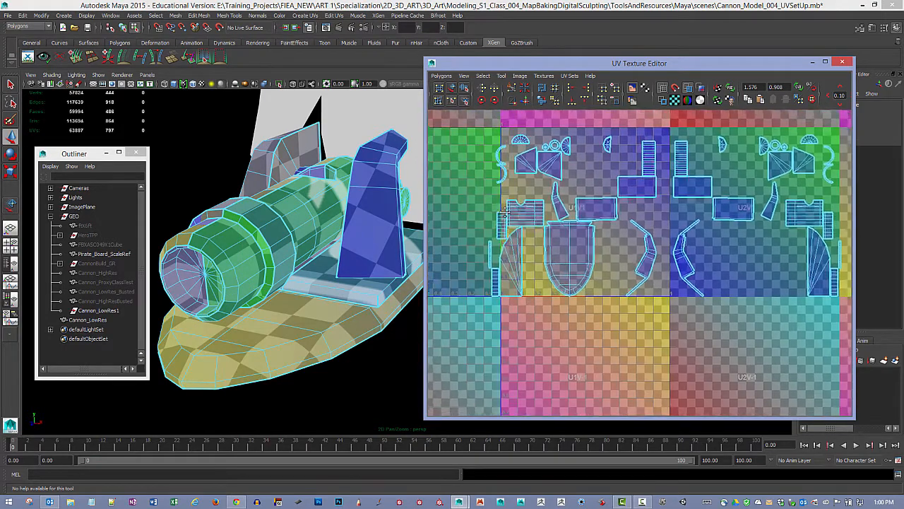
pyautogui.scroll(-2, 621, 230)
pyautogui.keyDown('alt'); pyautogui.moveTo(621, 231); pyautogui.dragTo(638, 232, button='middle'); pyautogui.keyUp('alt')
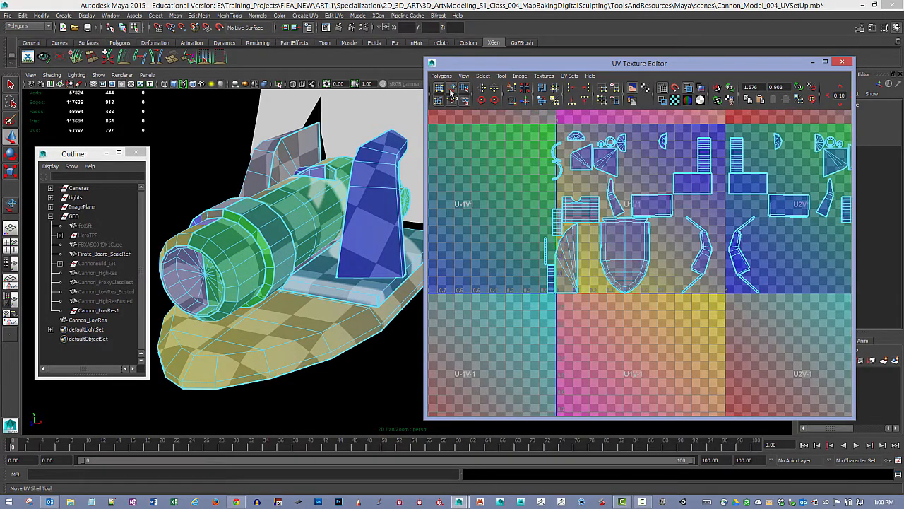
pyautogui.click(452, 89)
pyautogui.click(627, 267)
pyautogui.moveTo(627, 267); pyautogui.dragTo(485, 359)
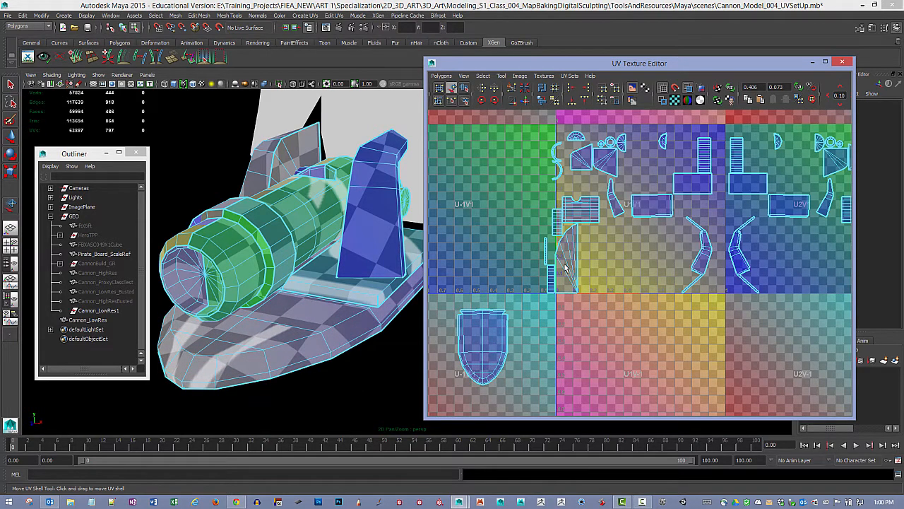
# Select the straight centre edge of the fan-shaped half shell and join its mirrored half with Move and Sew UV Edges.
pyautogui.press('F10')
pyautogui.press('F8')
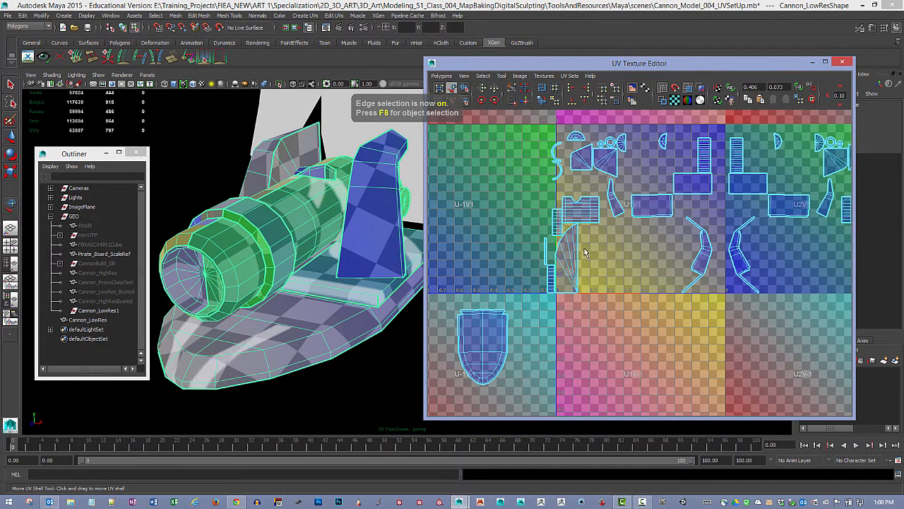
pyautogui.press('q')
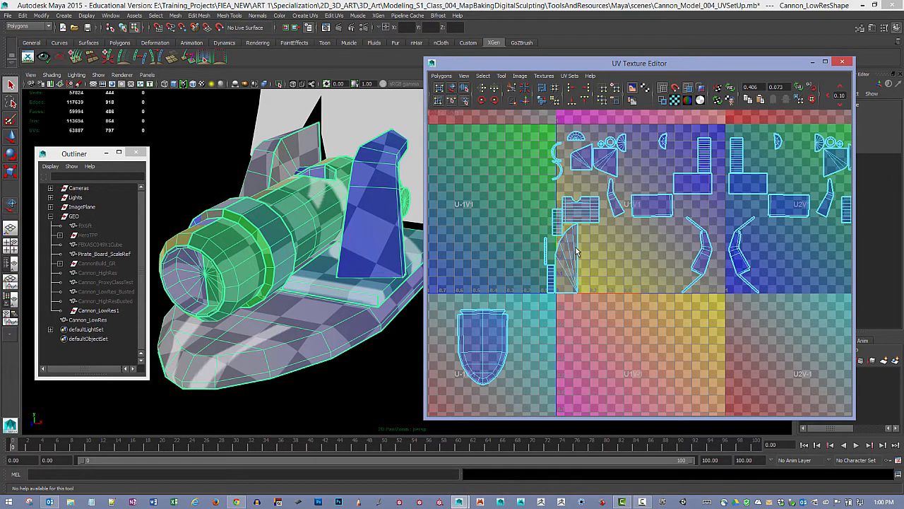
pyautogui.moveTo(576, 251); pyautogui.dragTo(577, 232, button='right')
pyautogui.click(578, 243)
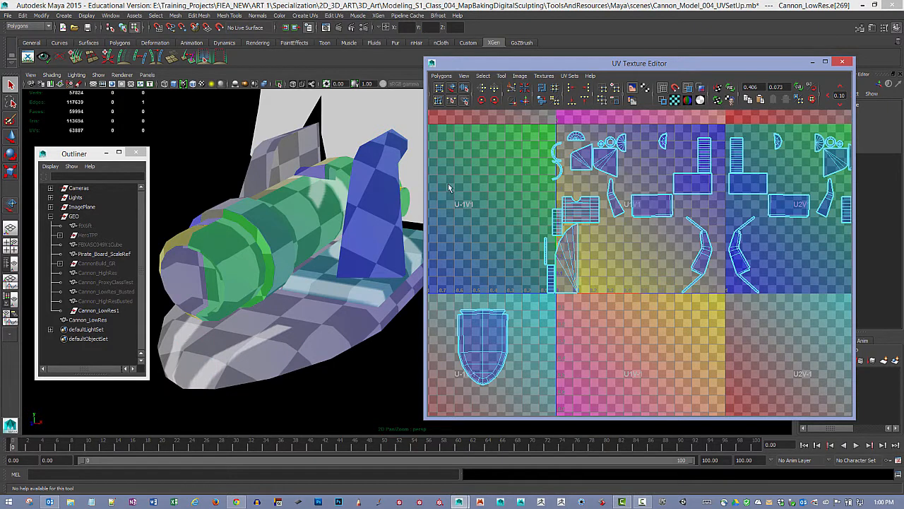
pyautogui.click(441, 75)
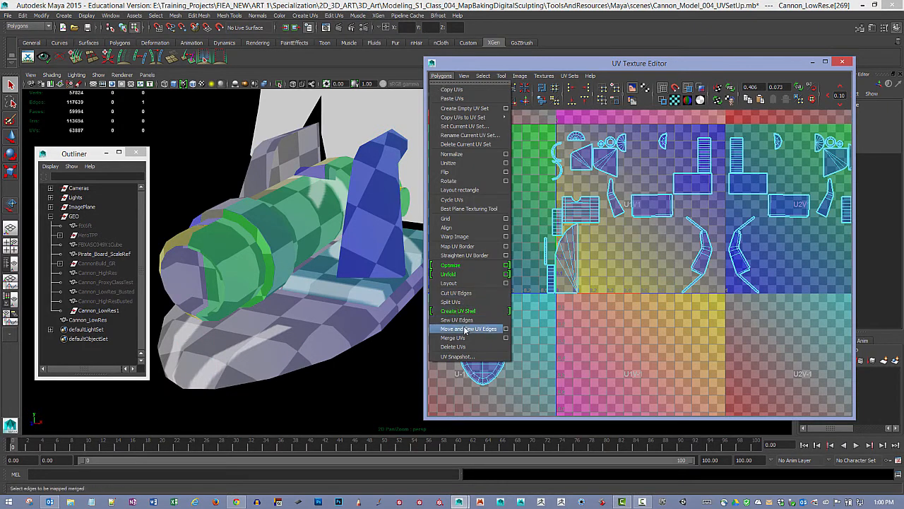
pyautogui.click(465, 330)
# Move the sewn fan-shaped UV shell out of the main tile and place it beside the base-top shell.
pyautogui.moveTo(591, 271); pyautogui.dragTo(624, 273, button='right')
pyautogui.click(577, 291)
pyautogui.click(452, 89)
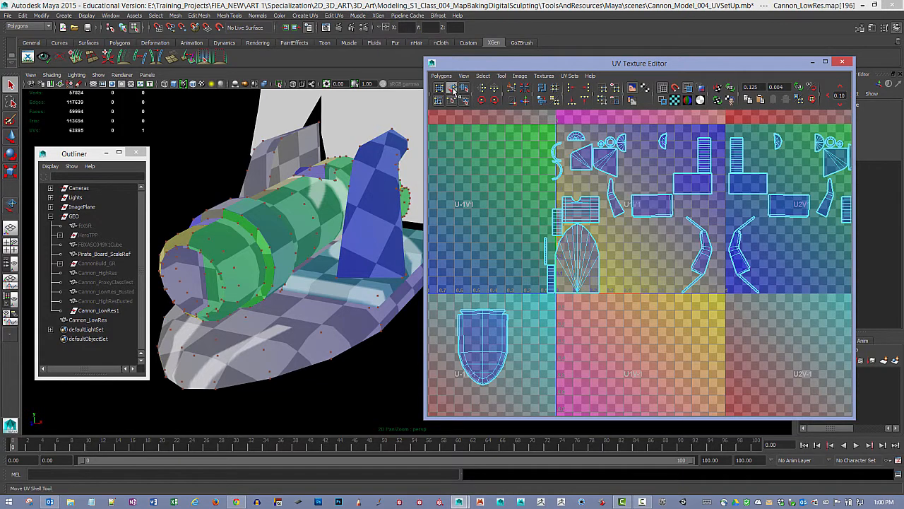
pyautogui.moveTo(579, 294); pyautogui.dragTo(541, 375)
pyautogui.keyDown('alt'); pyautogui.moveTo(616, 282); pyautogui.dragTo(546, 295, button='middle'); pyautogui.keyUp('alt')
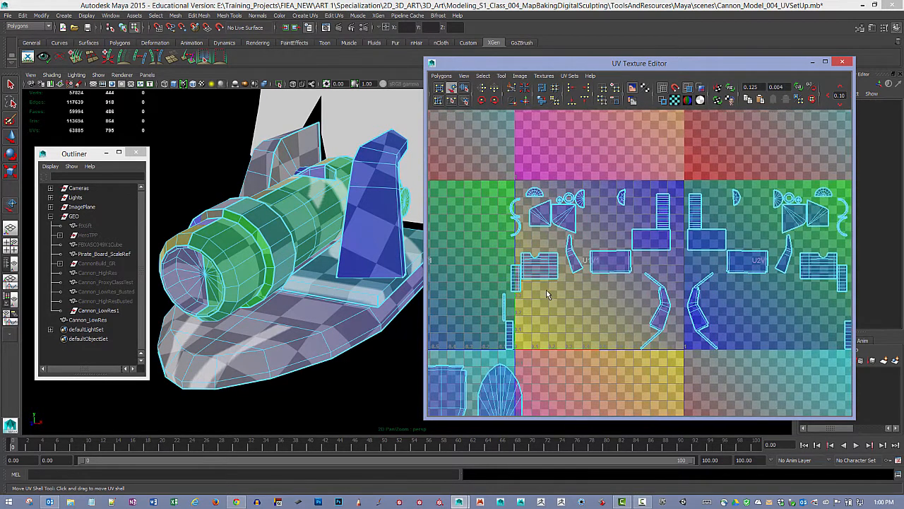
pyautogui.press('q')
pyautogui.keyDown('alt'); pyautogui.moveTo(353, 252); pyautogui.dragTo(318, 244, button='right'); pyautogui.keyUp('alt')
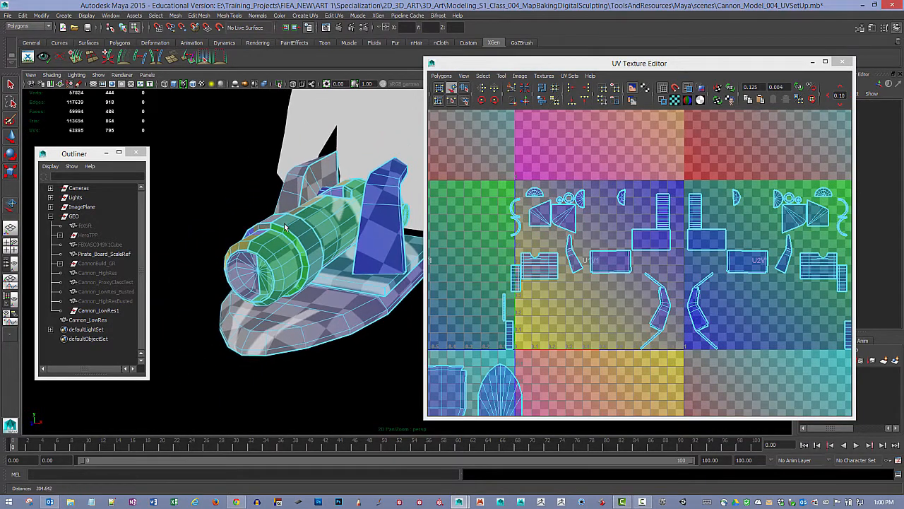
pyautogui.keyDown('alt'); pyautogui.moveTo(318, 243); pyautogui.dragTo(336, 240); pyautogui.keyUp('alt')
pyautogui.keyDown('alt'); pyautogui.moveTo(336, 240); pyautogui.dragTo(308, 218, button='middle'); pyautogui.keyUp('alt')
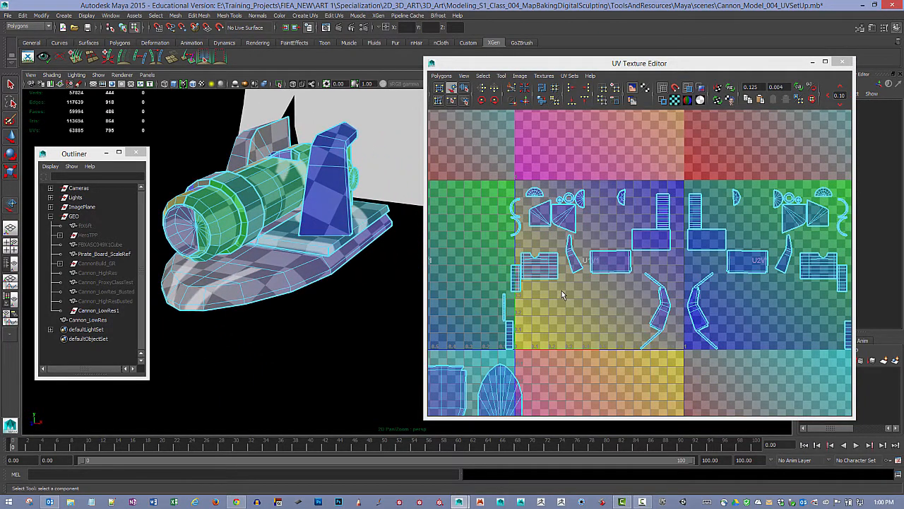
pyautogui.keyDown('alt'); pyautogui.moveTo(572, 330); pyautogui.dragTo(644, 281, button='middle'); pyautogui.keyUp('alt')
pyautogui.scroll(-1, 645, 282)
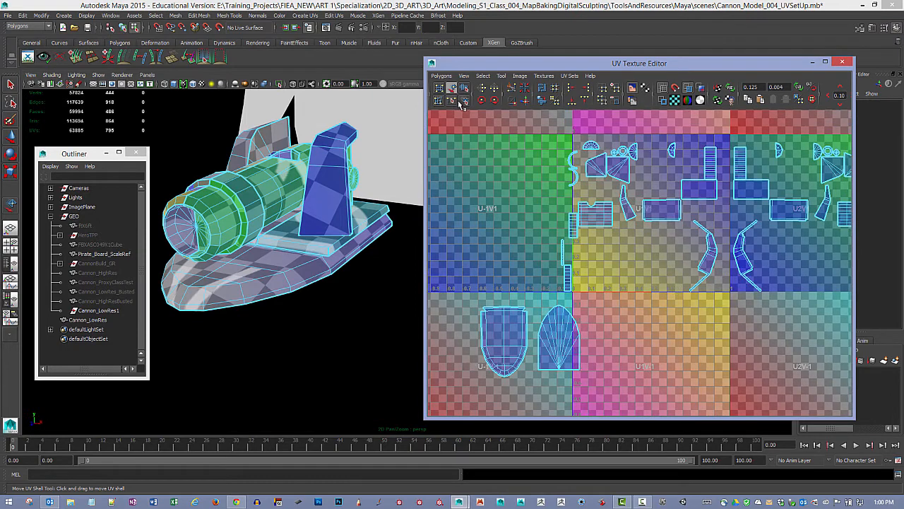
pyautogui.click(442, 75)
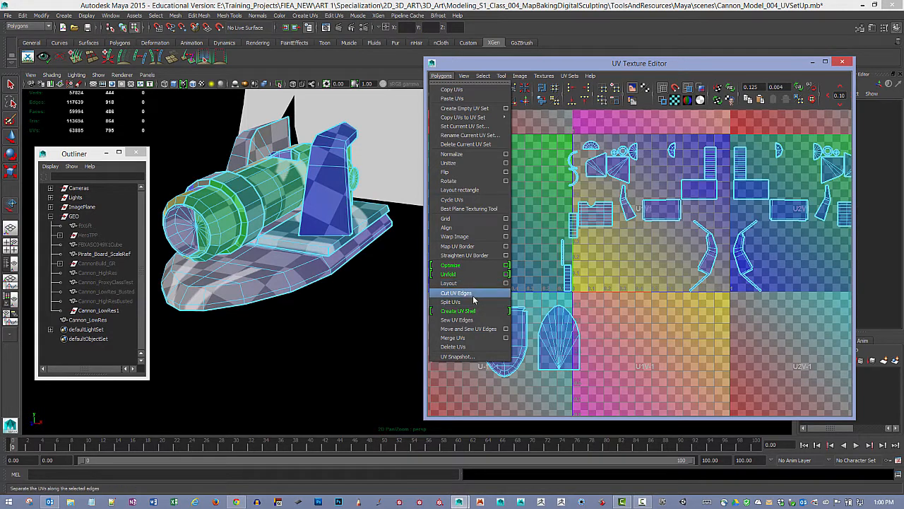
pyautogui.click(669, 326)
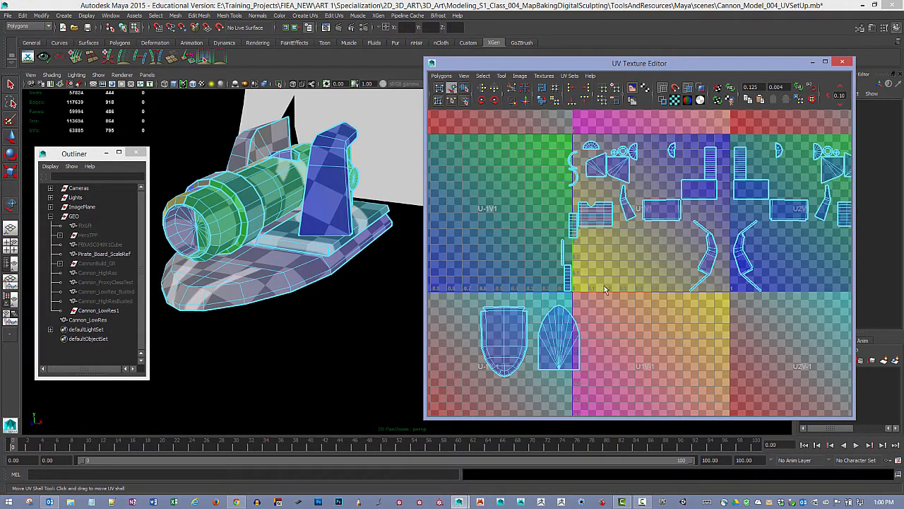
# Turn off the checkered texture display and examine the remaining half shells in the main UV tile.
pyautogui.keyDown('alt'); pyautogui.moveTo(609, 210); pyautogui.dragTo(555, 247, button='middle'); pyautogui.keyUp('alt')
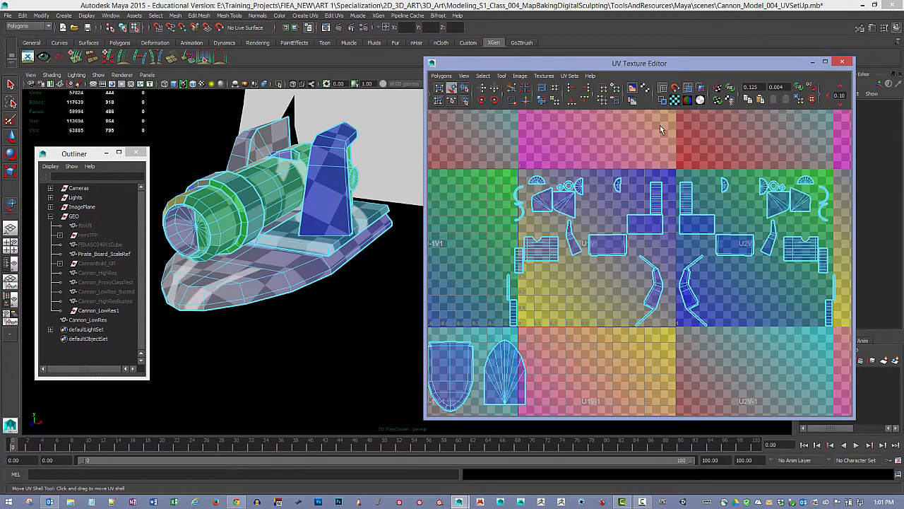
pyautogui.click(675, 100)
pyautogui.keyDown('alt'); pyautogui.moveTo(710, 230); pyautogui.dragTo(673, 226, button='right'); pyautogui.keyUp('alt')
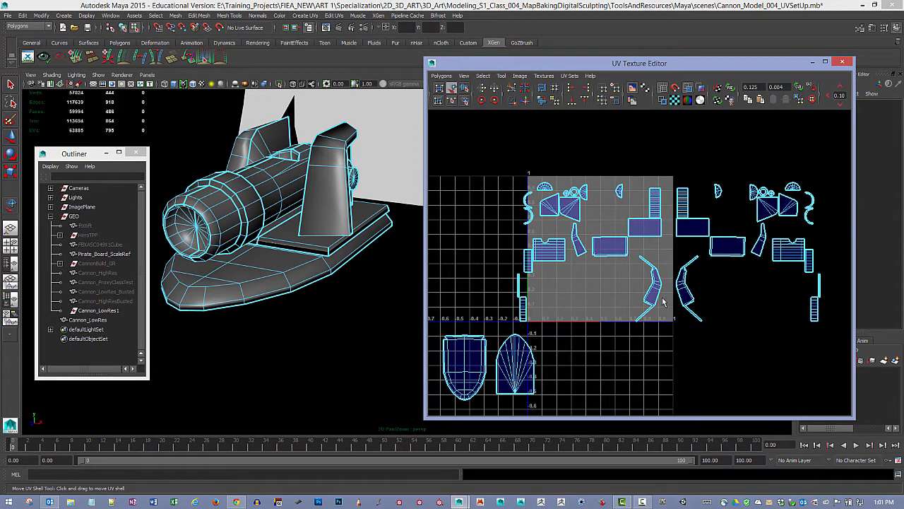
pyautogui.scroll(4, 612, 244)
pyautogui.keyDown('alt'); pyautogui.moveTo(594, 275); pyautogui.dragTo(598, 295, button='middle'); pyautogui.keyUp('alt')
pyautogui.scroll(-3, 598, 294)
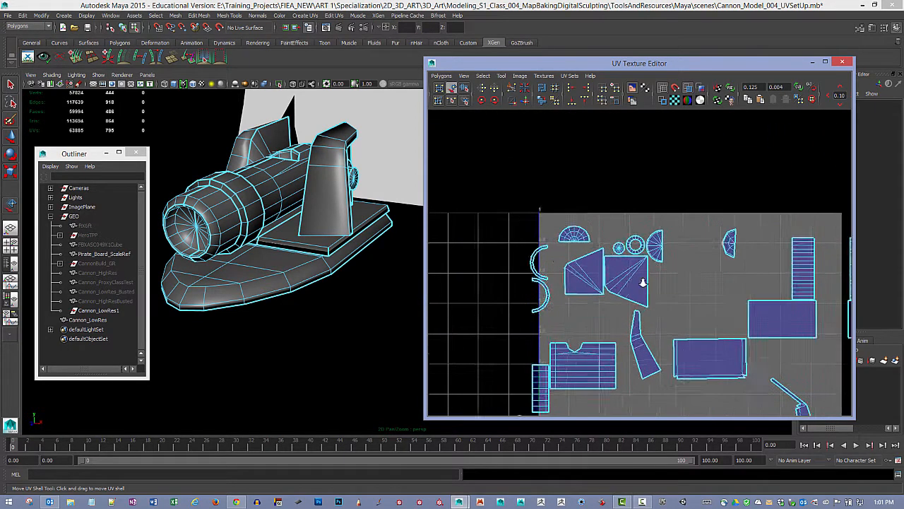
pyautogui.scroll(5, 575, 259)
pyautogui.scroll(3, 529, 242)
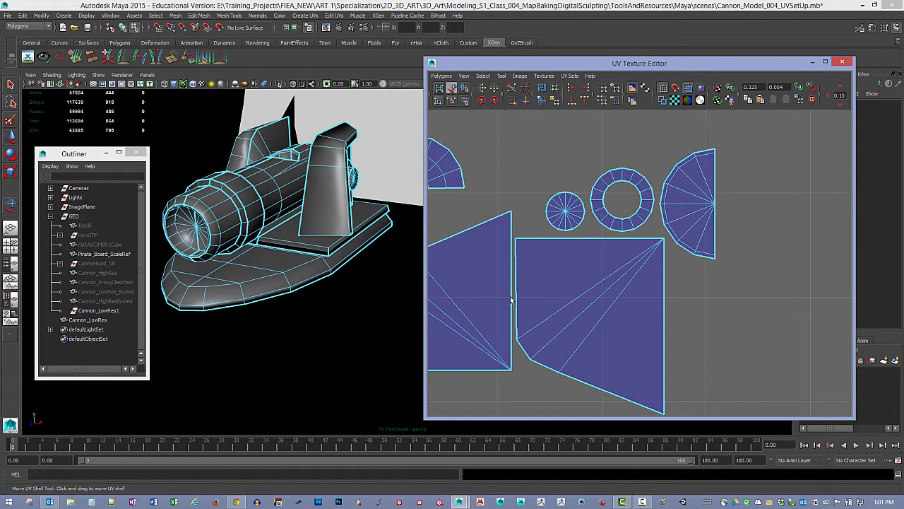
pyautogui.scroll(-2, 657, 317)
pyautogui.scroll(1, 563, 288)
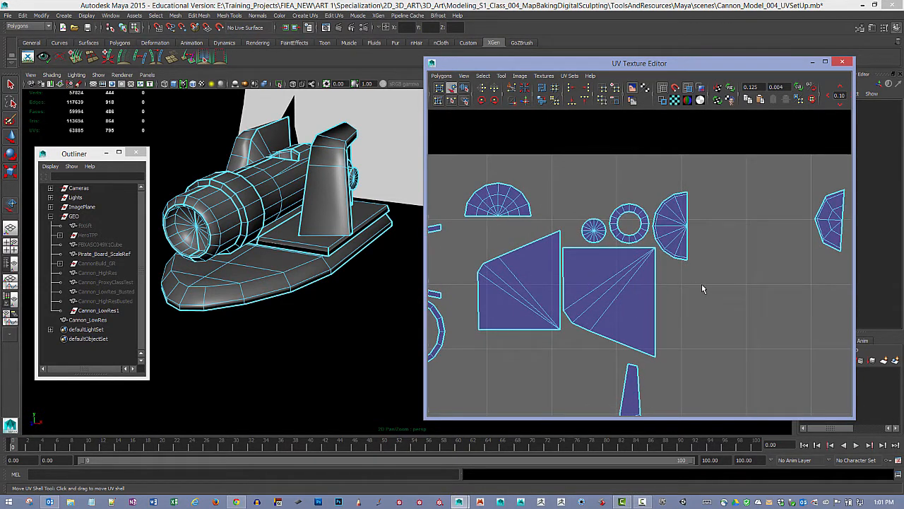
pyautogui.scroll(-4, 702, 288)
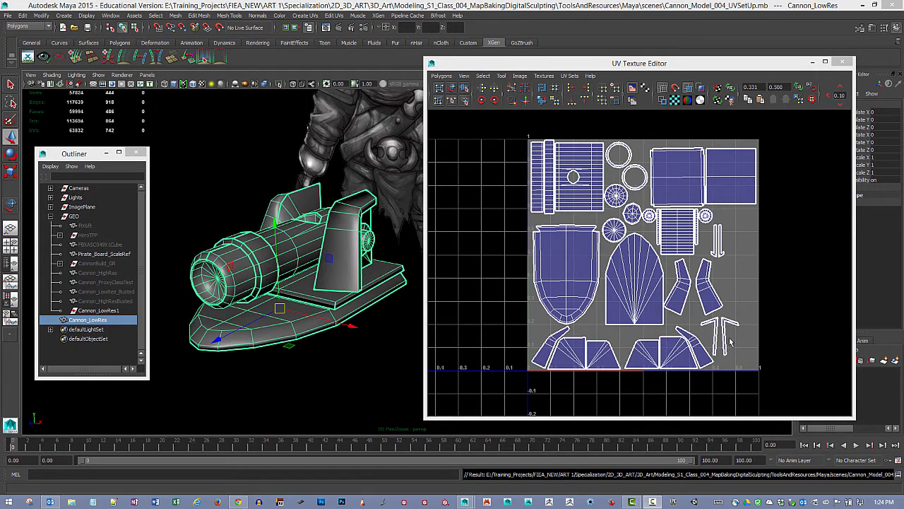
# Examine the repacked UV layout of the full cannon within the 0 to 1 space.
pyautogui.keyDown('alt'); pyautogui.moveTo(635, 285); pyautogui.dragTo(591, 269, button='middle'); pyautogui.keyUp('alt')
pyautogui.keyDown('alt'); pyautogui.moveTo(593, 272); pyautogui.dragTo(776, 345, button='right'); pyautogui.keyUp('alt')
pyautogui.keyDown('alt'); pyautogui.moveTo(775, 344); pyautogui.dragTo(779, 343, button='middle'); pyautogui.keyUp('alt')
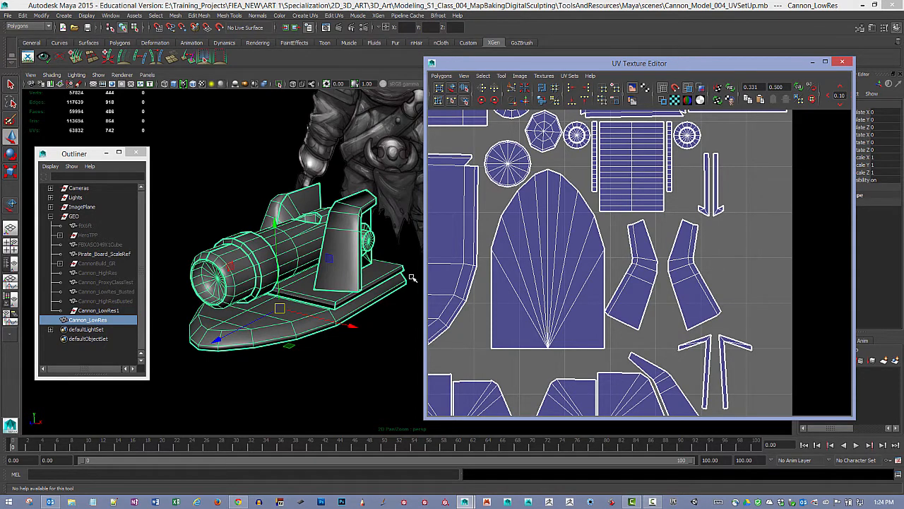
# Examine the low-res cannon from the front and side and compare it with its complete 0 to 1 UV layout.
pyautogui.keyDown('alt'); pyautogui.moveTo(344, 270); pyautogui.dragTo(365, 298); pyautogui.keyUp('alt')
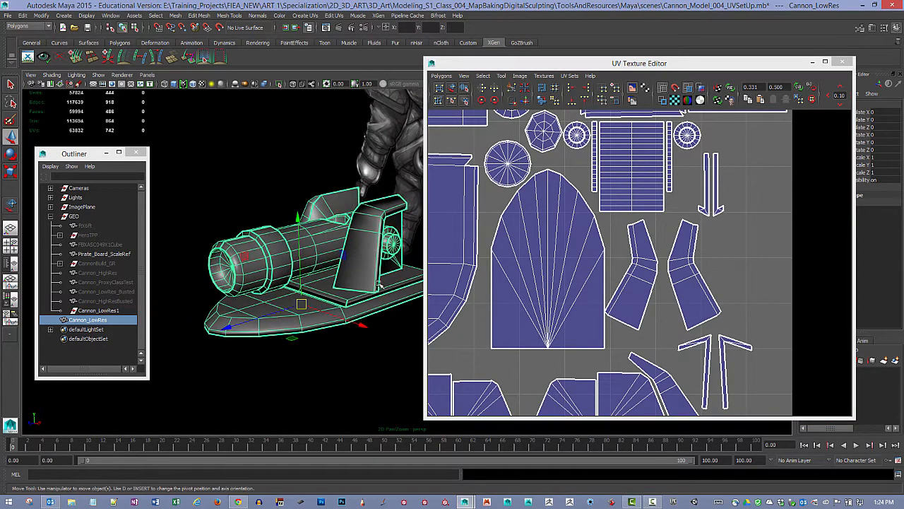
pyautogui.keyDown('alt'); pyautogui.moveTo(402, 210); pyautogui.dragTo(233, 279); pyautogui.keyUp('alt')
pyautogui.keyDown('alt'); pyautogui.moveTo(233, 279); pyautogui.dragTo(297, 286, button='middle'); pyautogui.keyUp('alt')
pyautogui.keyDown('alt'); pyautogui.moveTo(297, 287); pyautogui.dragTo(336, 293, button='right'); pyautogui.keyUp('alt')
pyautogui.keyDown('alt'); pyautogui.moveTo(364, 305); pyautogui.dragTo(208, 233, button='middle'); pyautogui.keyUp('alt')
pyautogui.keyDown('alt'); pyautogui.moveTo(302, 257); pyautogui.dragTo(258, 248, button='right'); pyautogui.keyUp('alt')
pyautogui.keyDown('alt'); pyautogui.moveTo(659, 299); pyautogui.dragTo(563, 239, button='right'); pyautogui.keyUp('alt')
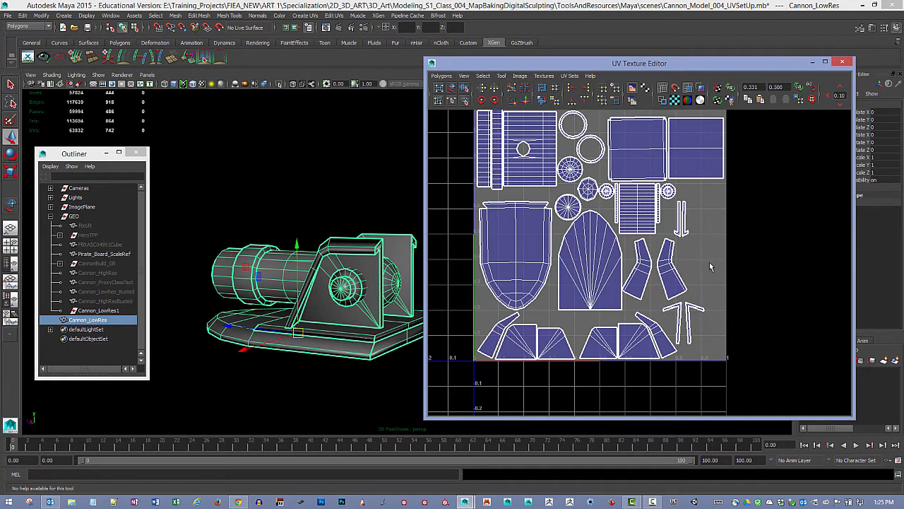
pyautogui.keyDown('alt'); pyautogui.moveTo(710, 256); pyautogui.dragTo(720, 286, button='middle'); pyautogui.keyUp('alt')
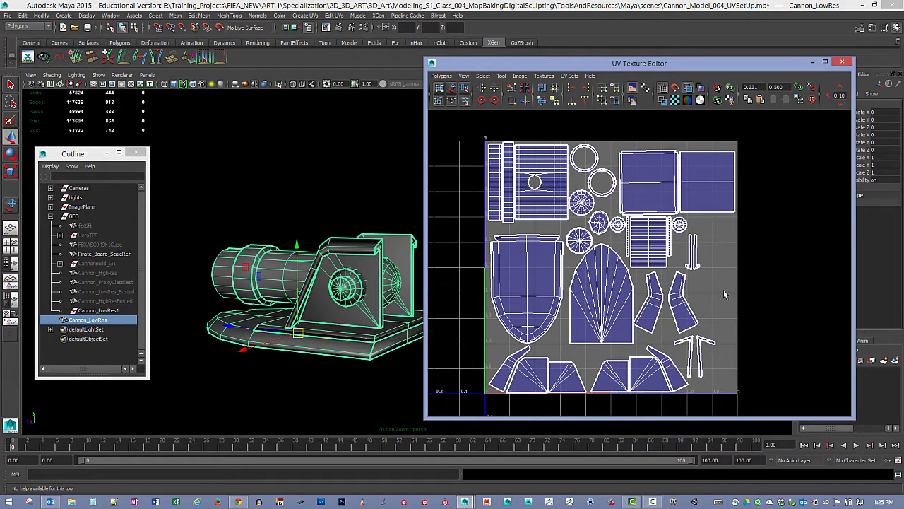
# Turn on the checkered texture display and check the pattern on the front of the cannon and its base.
pyautogui.click(674, 100)
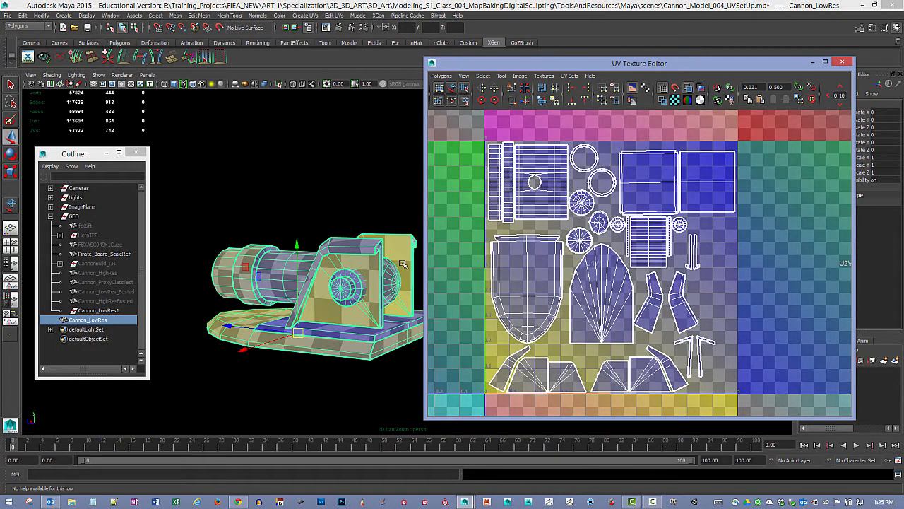
pyautogui.keyDown('alt'); pyautogui.moveTo(279, 296); pyautogui.dragTo(275, 259); pyautogui.keyUp('alt')
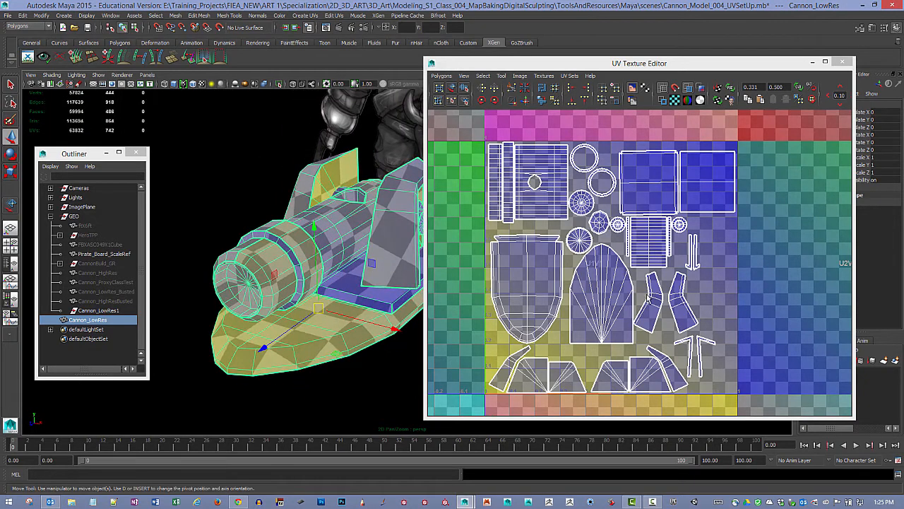
pyautogui.moveTo(697, 273)
pyautogui.keyDown('alt'); pyautogui.mouseDown(button='middle')
pyautogui.moveTo(719, 280)
pyautogui.moveTo(689, 268)
pyautogui.moveTo(697, 272)
pyautogui.mouseUp(button='middle'); pyautogui.keyUp('alt')
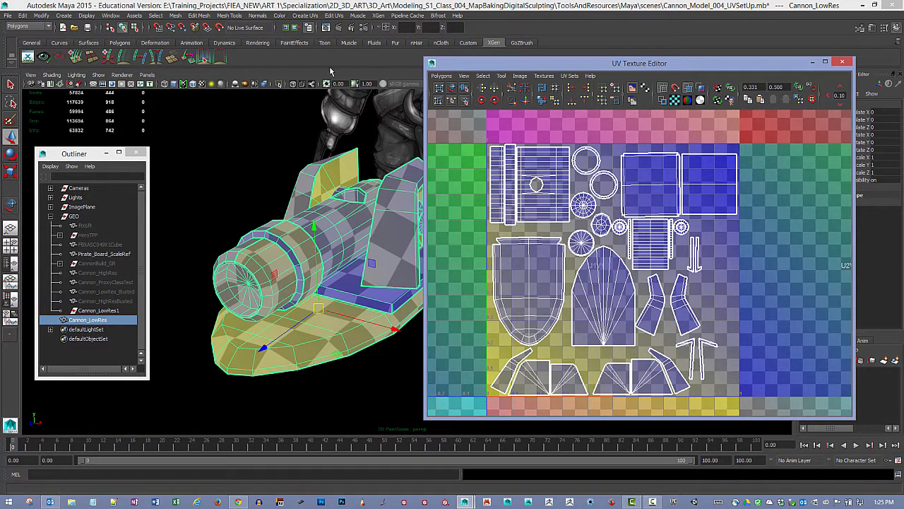
# Try Automatic Mapping on the whole low-res cannon and undo the projection.
pyautogui.click(304, 15)
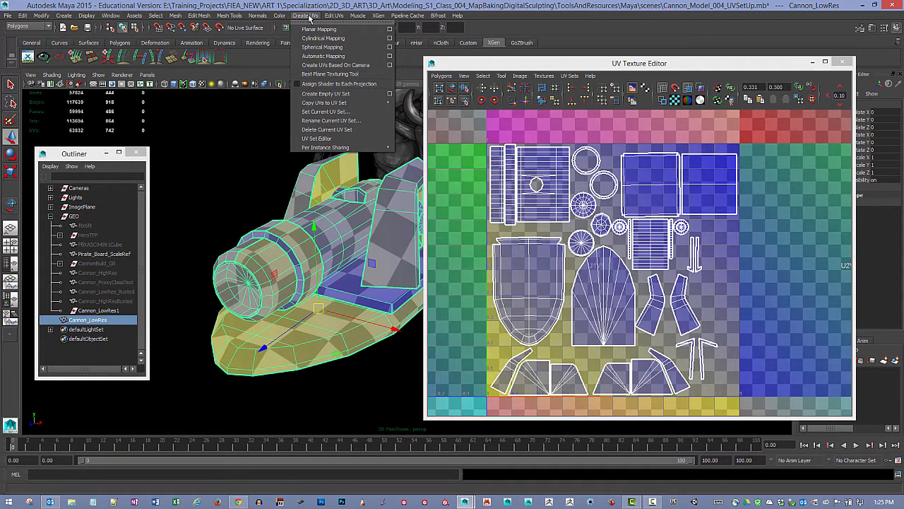
pyautogui.click(323, 56)
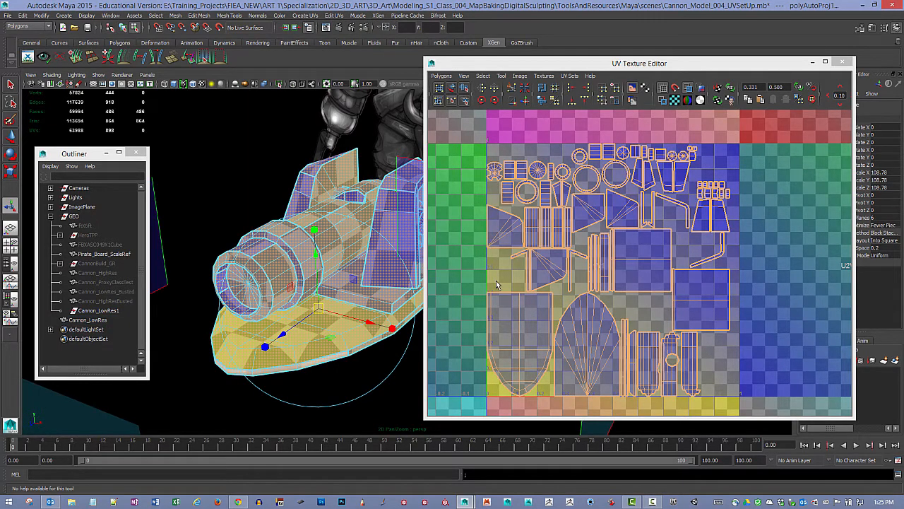
pyautogui.scroll(-5, 346, 226)
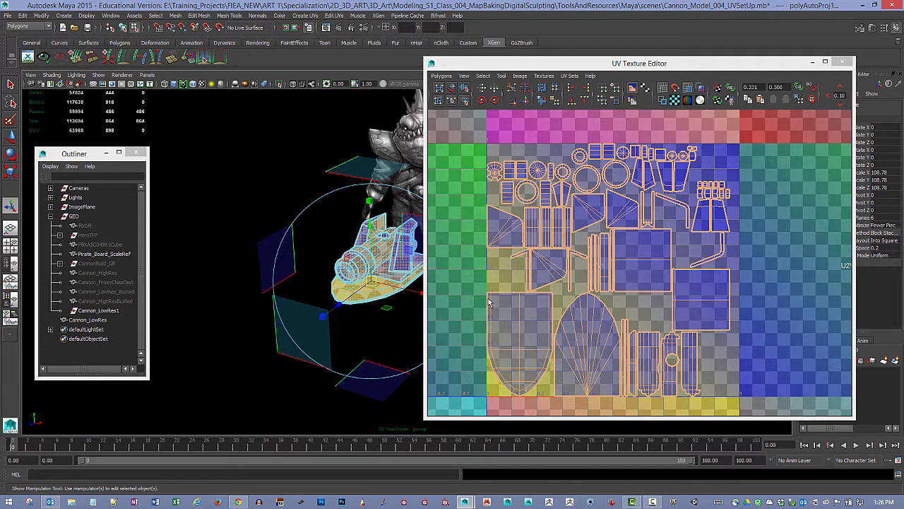
pyautogui.hotkey('ctrl', 'z')
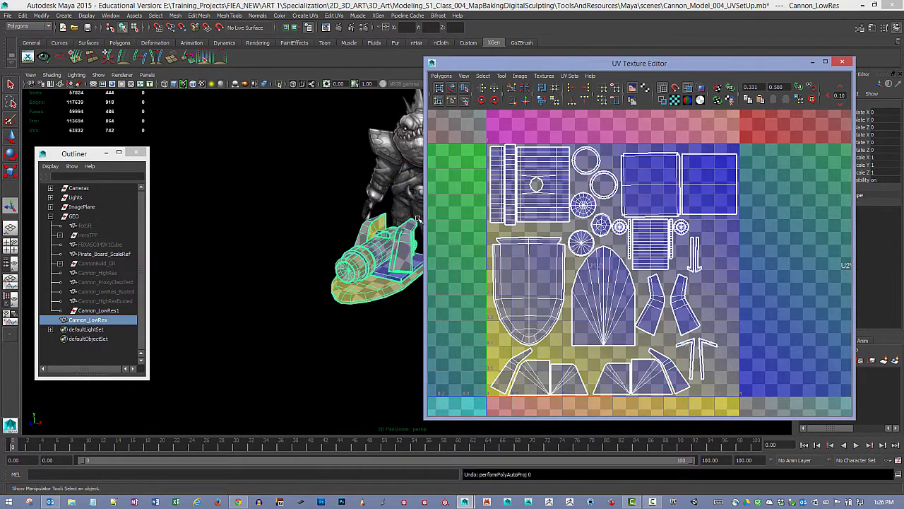
# Examine the checkered texture on the cannon's barrel, side supports and base from the side, rear and front.
pyautogui.click(304, 16)
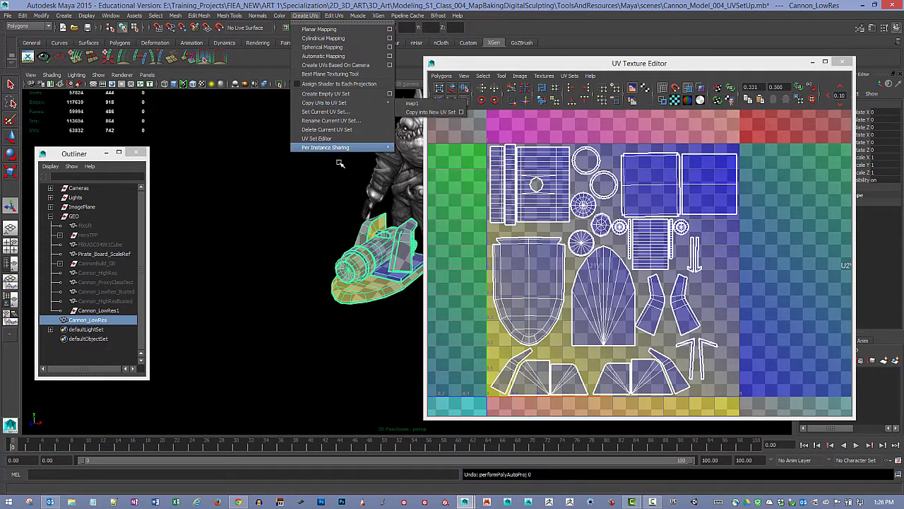
pyautogui.keyDown('alt'); pyautogui.moveTo(318, 201); pyautogui.dragTo(156, 233, button='middle'); pyautogui.keyUp('alt')
pyautogui.keyDown('alt'); pyautogui.moveTo(332, 205); pyautogui.dragTo(182, 170); pyautogui.keyUp('alt')
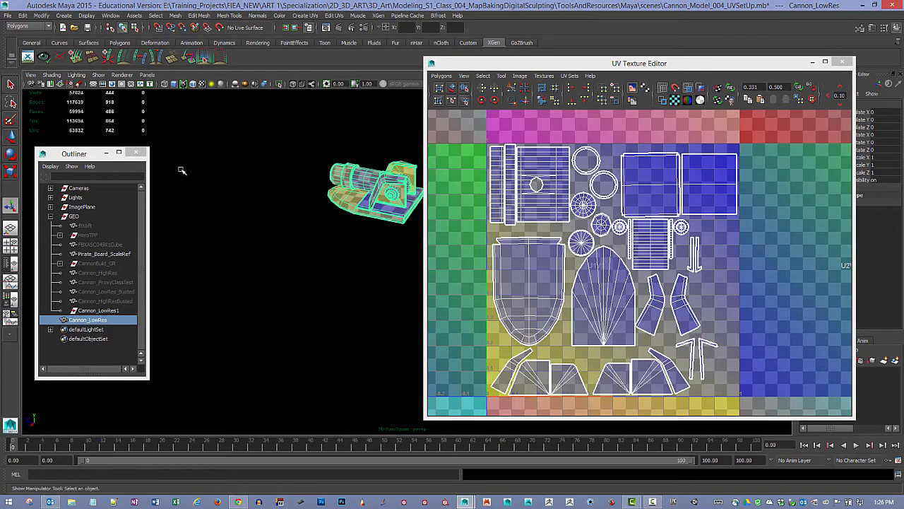
pyautogui.keyDown('alt'); pyautogui.moveTo(182, 170); pyautogui.dragTo(430, 224, button='right'); pyautogui.keyUp('alt')
pyautogui.keyDown('alt'); pyautogui.moveTo(376, 203); pyautogui.dragTo(339, 348, button='middle'); pyautogui.keyUp('alt')
pyautogui.keyDown('alt'); pyautogui.moveTo(339, 347); pyautogui.dragTo(378, 236, button='right'); pyautogui.keyUp('alt')
pyautogui.keyDown('alt'); pyautogui.moveTo(378, 236); pyautogui.dragTo(346, 216); pyautogui.keyUp('alt')
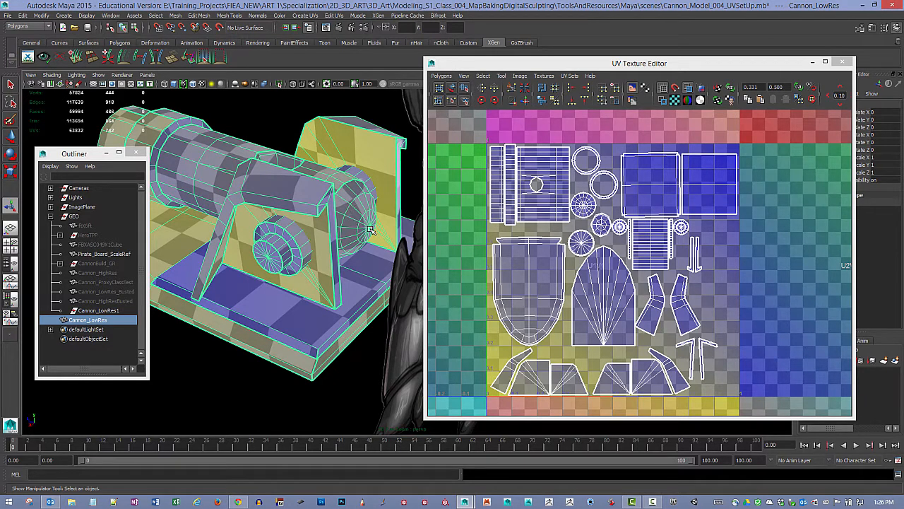
pyautogui.keyDown('alt'); pyautogui.moveTo(382, 226); pyautogui.dragTo(384, 265, button='middle'); pyautogui.keyUp('alt')
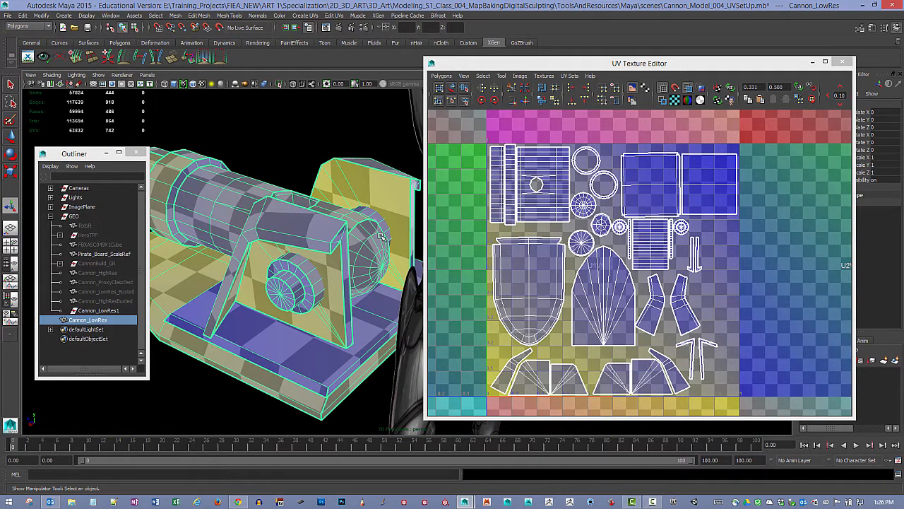
pyautogui.keyDown('alt'); pyautogui.moveTo(381, 236); pyautogui.dragTo(313, 218); pyautogui.keyUp('alt')
pyautogui.keyDown('alt'); pyautogui.moveTo(313, 218); pyautogui.dragTo(363, 263, button='right'); pyautogui.keyUp('alt')
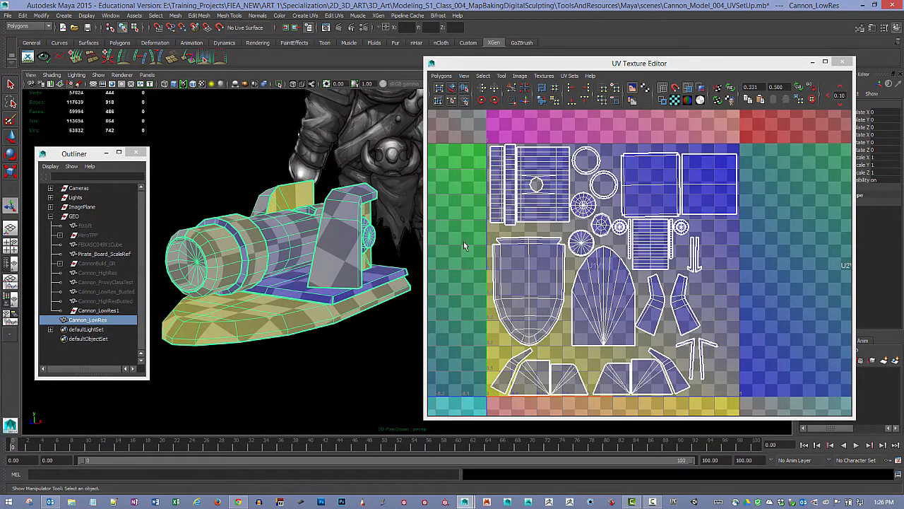